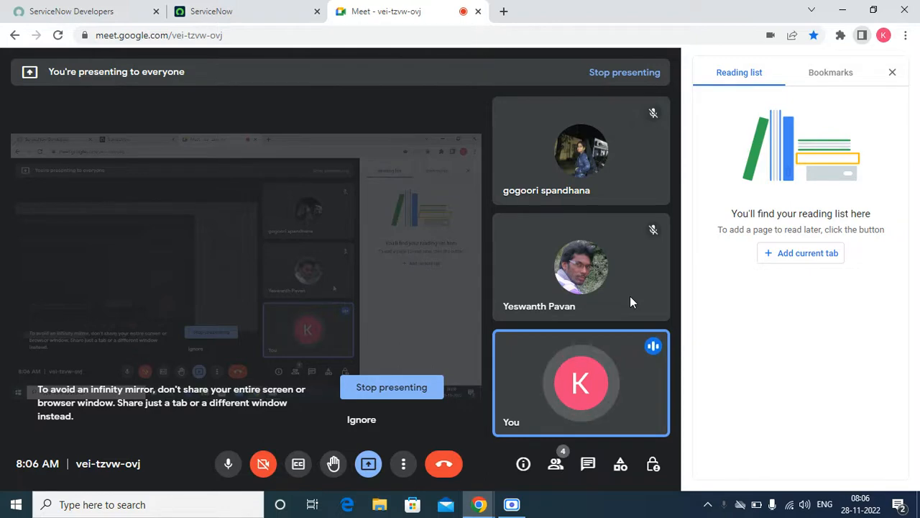
# Launch Notepad with a blank document and maximize its window.
pyautogui.press('super+r')
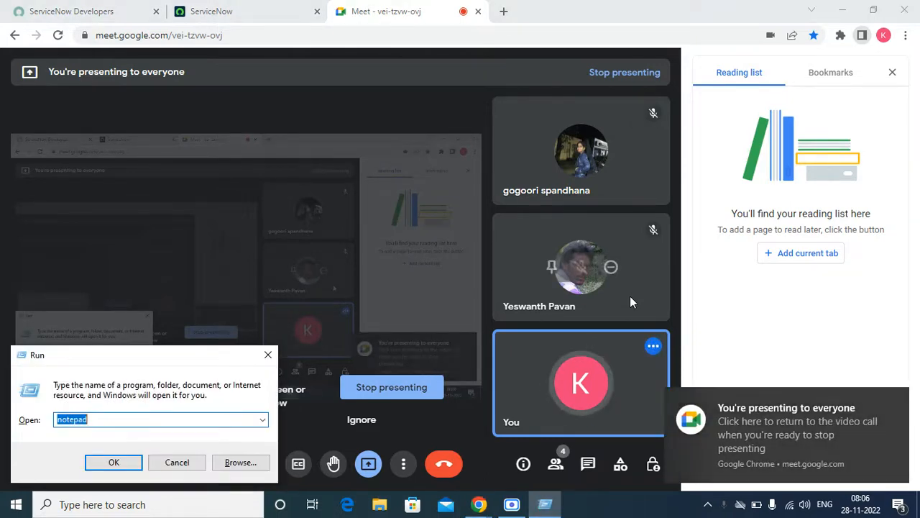
pyautogui.click(133, 460)
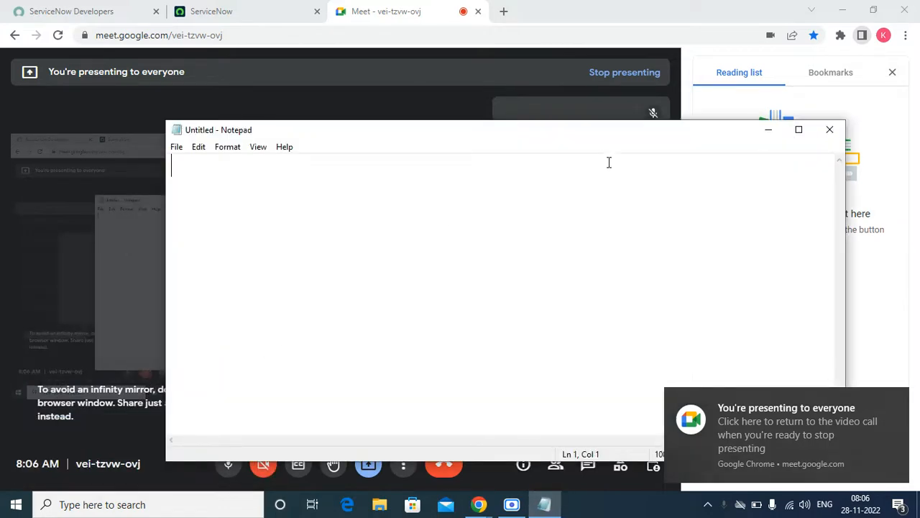
pyautogui.moveTo(591, 131); pyautogui.dragTo(650, 1)
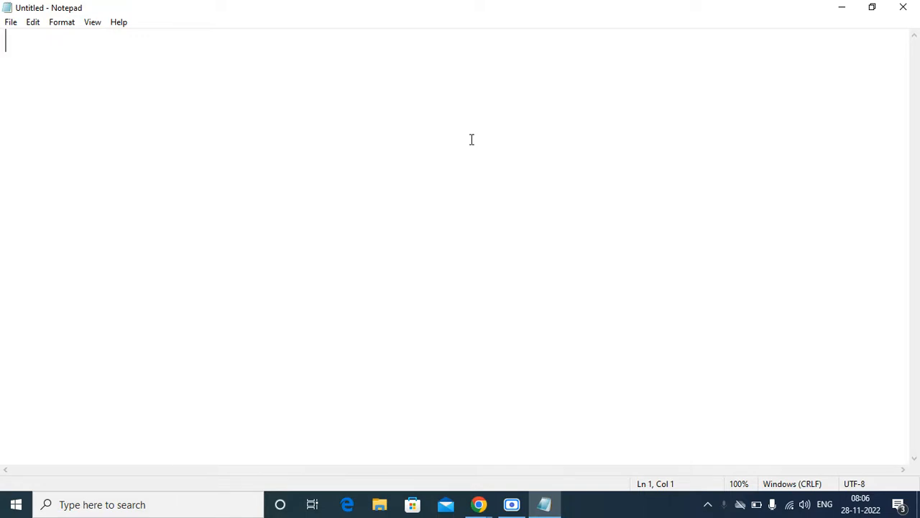
# Switch to the Google Meet call, admit the waiting participant, and return to the Notepad document.
pyautogui.click(479, 504)
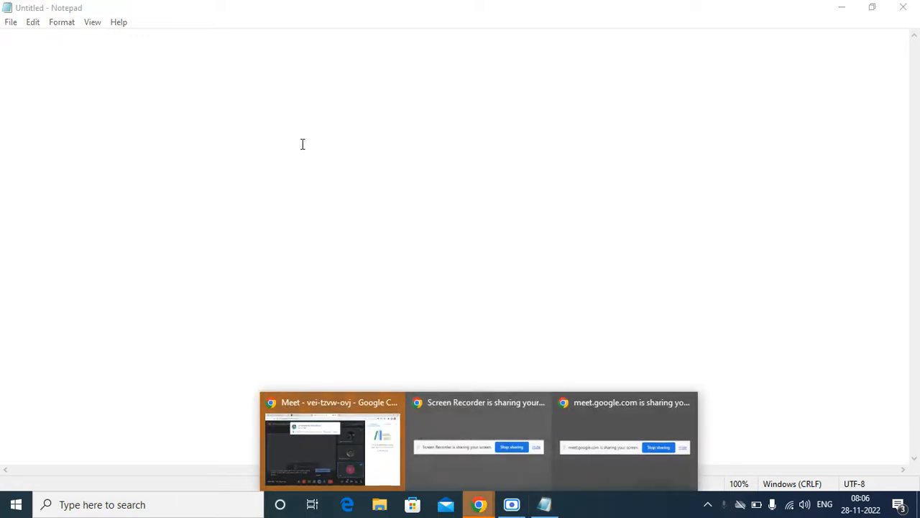
pyautogui.click(331, 439)
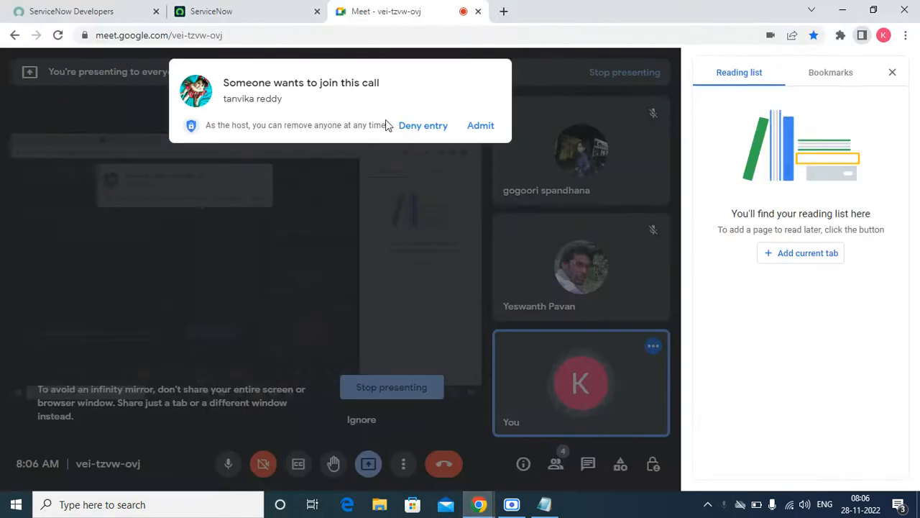
pyautogui.click(480, 126)
pyautogui.click(558, 496)
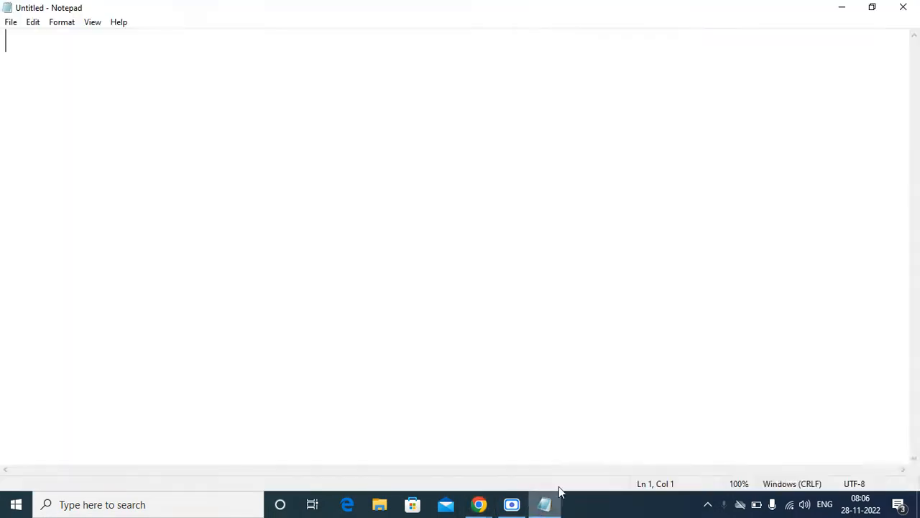
# Write "1. Server Level" as the first line of the note, followed by a blank line.
pyautogui.write('1')
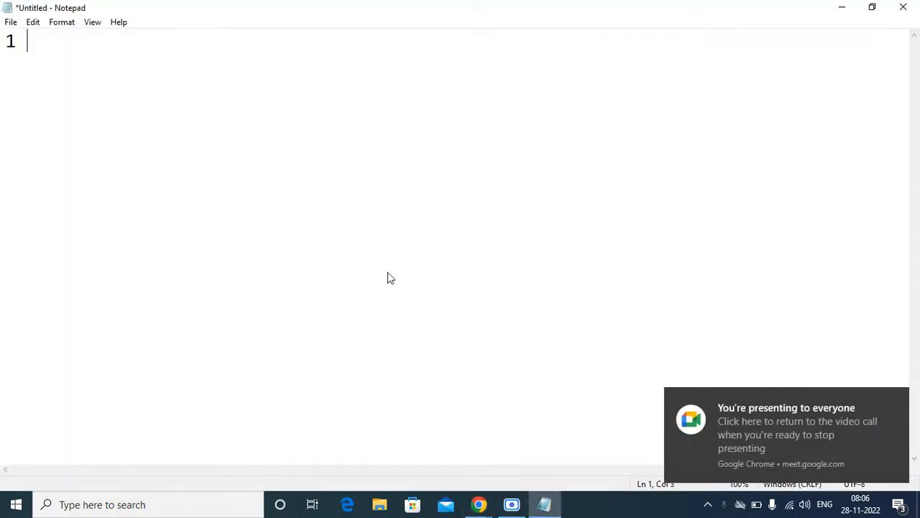
pyautogui.press('BackSpace')
pyautogui.write('. ee')
pyautogui.press('BackSpace')
pyautogui.press('BackSpace')
pyautogui.write('Serer')
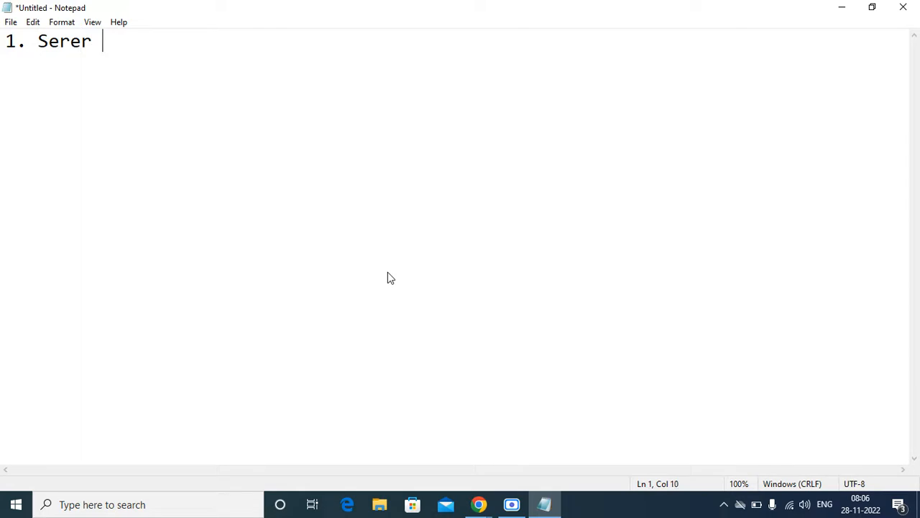
pyautogui.press('BackSpace')
pyautogui.press('BackSpace')
pyautogui.press('BackSpace')
pyautogui.press('BackSpace')
pyautogui.write('rver Lbel')
pyautogui.press('BackSpace')
pyautogui.press('BackSpace')
pyautogui.press('BackSpace')
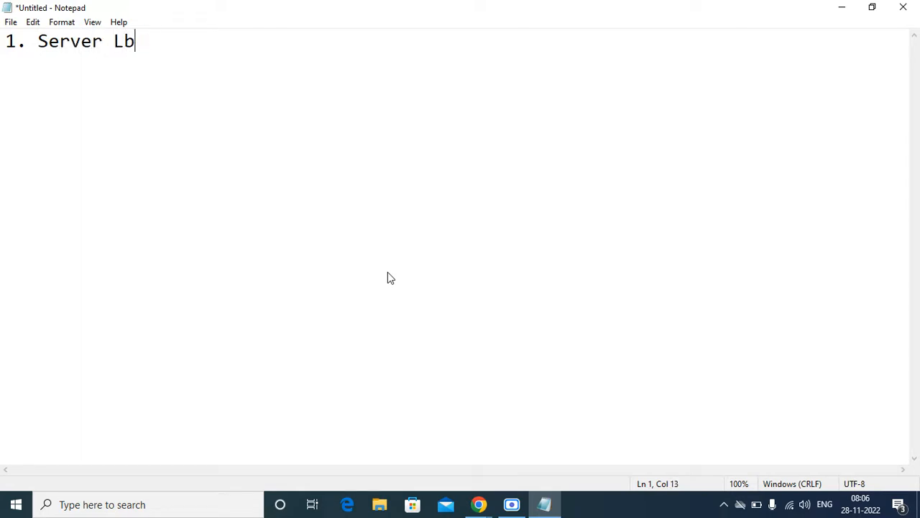
pyautogui.write('el')
pyautogui.press('BackSpace')
pyautogui.write('vel')
pyautogui.press('Return')
pyautogui.press('Return')
# Add "2. Client Level" as the second numbered item, with a space after the number and blank lines below.
pyautogui.write('2. Lient')
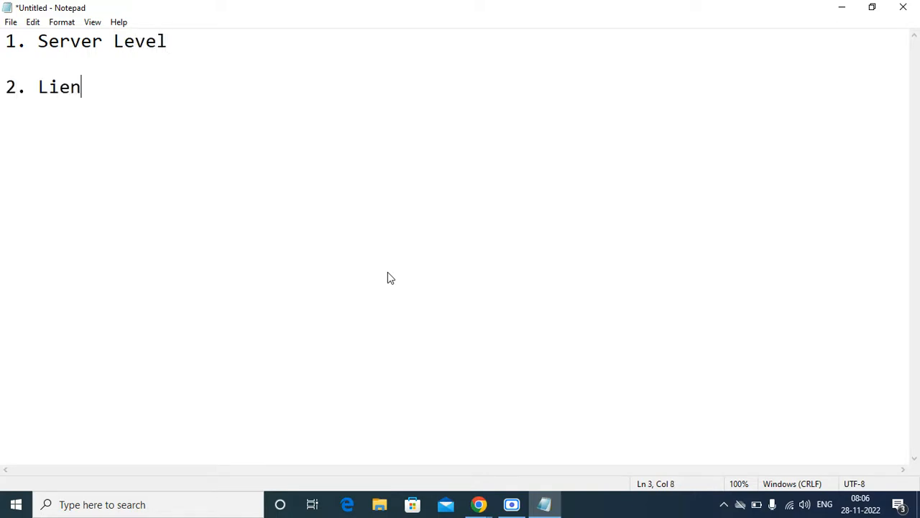
pyautogui.press('BackSpace')
pyautogui.press('BackSpace')
pyautogui.press('BackSpace')
pyautogui.press('BackSpace')
pyautogui.press('BackSpace')
pyautogui.press('BackSpace')
pyautogui.write('Client Level')
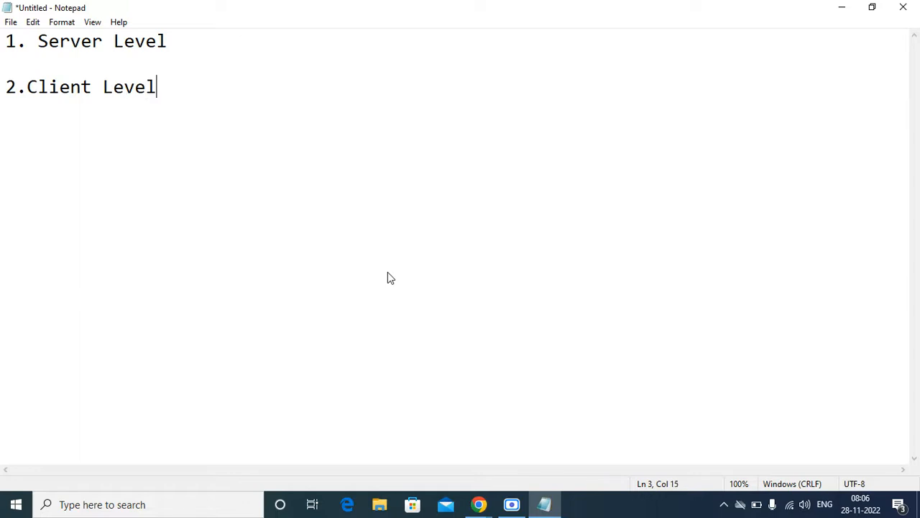
pyautogui.click(28, 87)
pyautogui.click(225, 84)
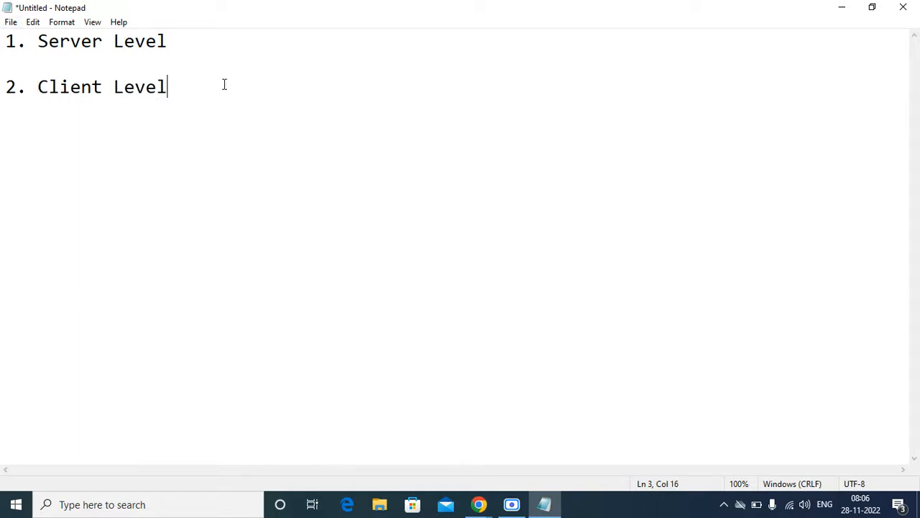
pyautogui.press('Return')
pyautogui.press('Return')
# Switch to the Google Meet call again, let the new participant in, and go back to Notepad.
pyautogui.click(479, 504)
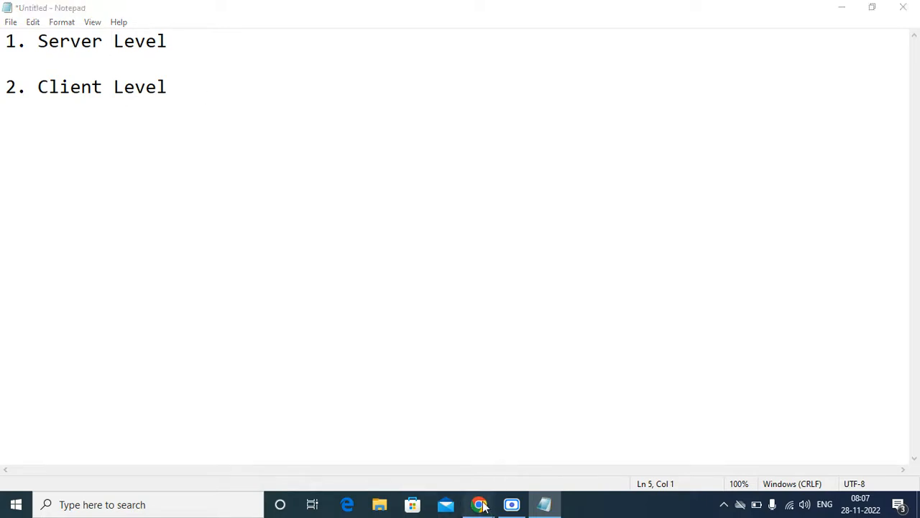
pyautogui.click(365, 452)
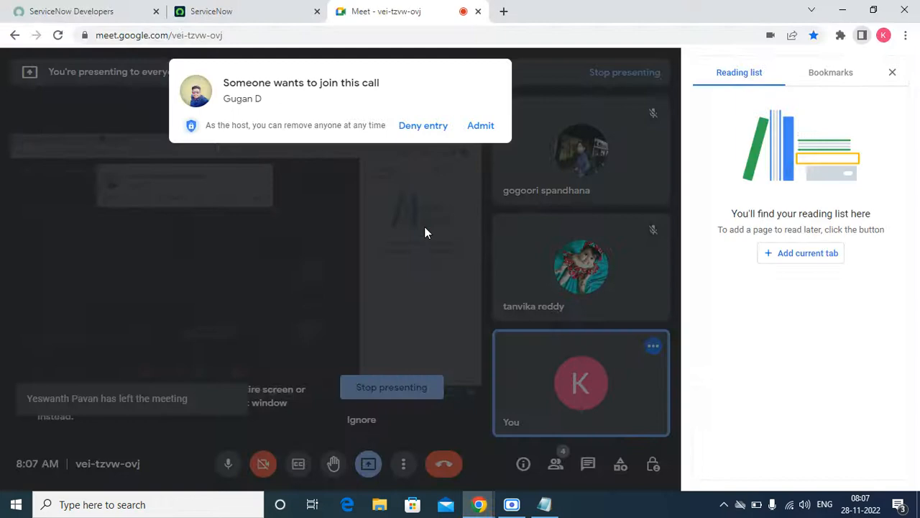
pyautogui.click(480, 125)
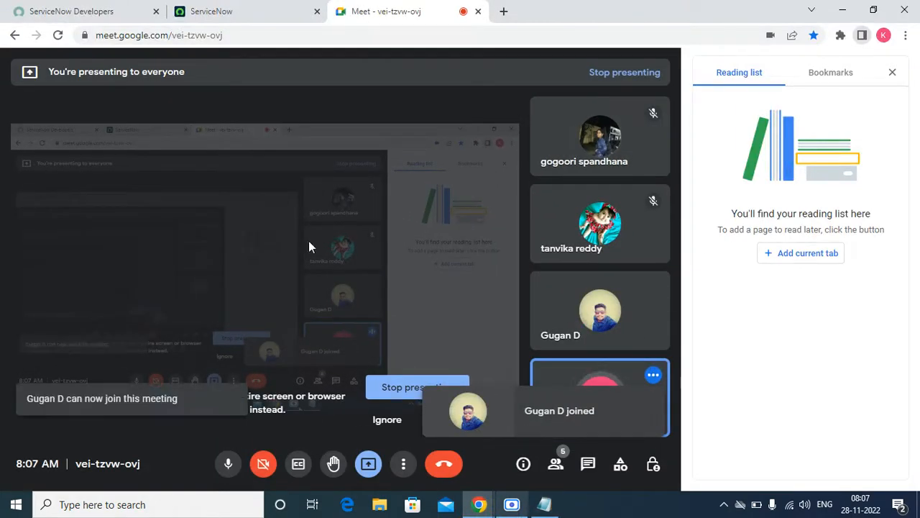
pyautogui.click(544, 503)
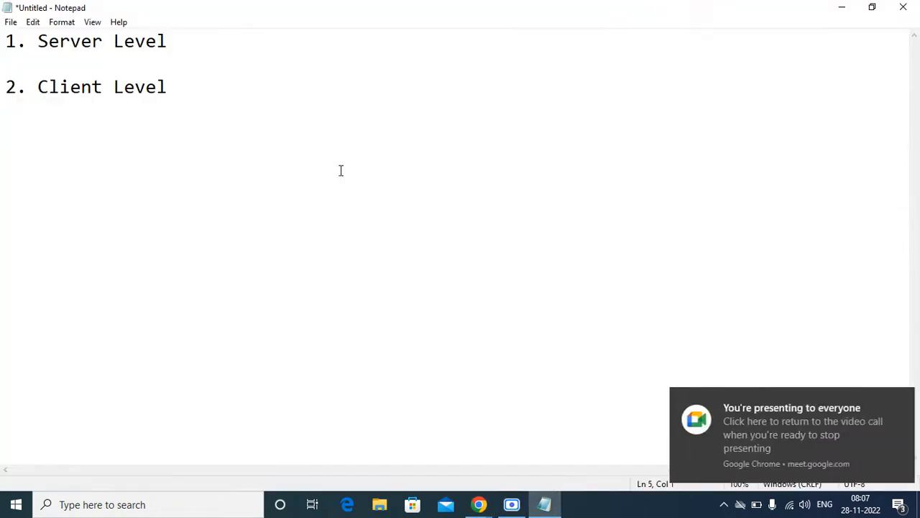
# Start a detailed section a few lines below the "2. Client Level" item with the heading "1. Server Level".
pyautogui.click(220, 89)
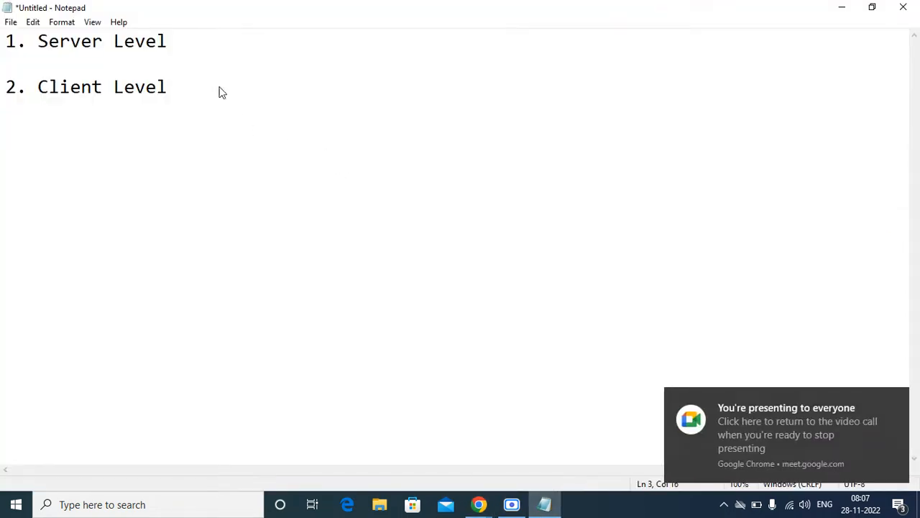
pyautogui.press('Return')
pyautogui.press('Return')
pyautogui.press('Return')
pyautogui.press('Return')
pyautogui.write('1. Servvr')
pyautogui.press('BackSpace')
pyautogui.press('BackSpace')
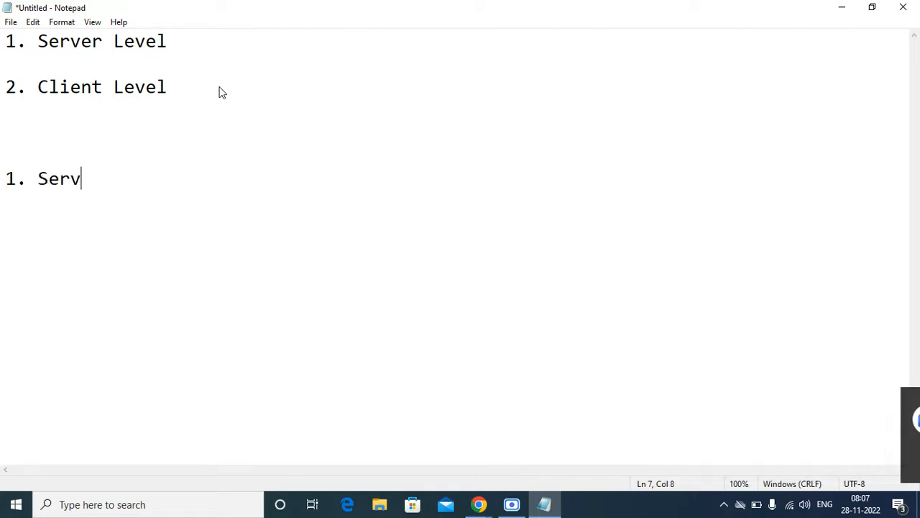
pyautogui.press('BackSpace')
pyautogui.write('er')
pyautogui.press('BackSpace')
pyautogui.press('BackSpace')
pyautogui.press('BackSpace')
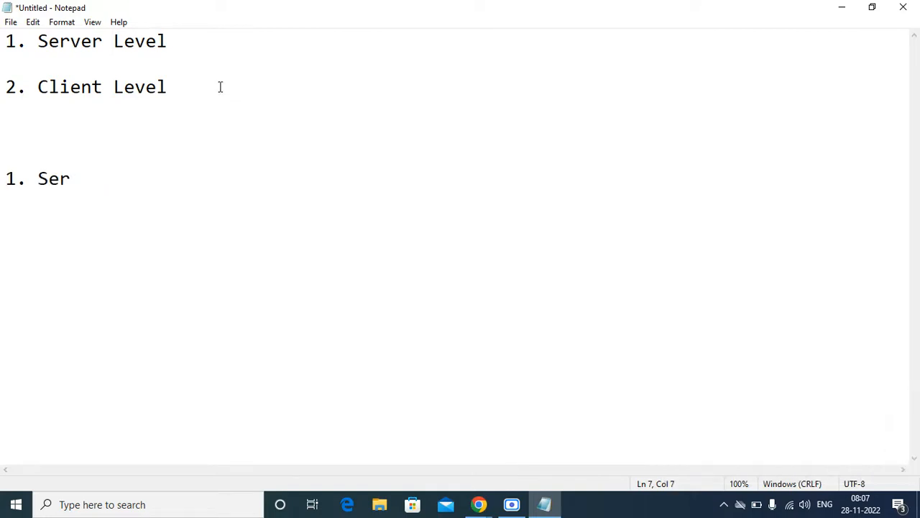
pyautogui.write('vver')
pyautogui.press('BackSpace')
pyautogui.press('BackSpace')
pyautogui.press('BackSpace')
pyautogui.press('BackSpace')
pyautogui.write('er Level Exe')
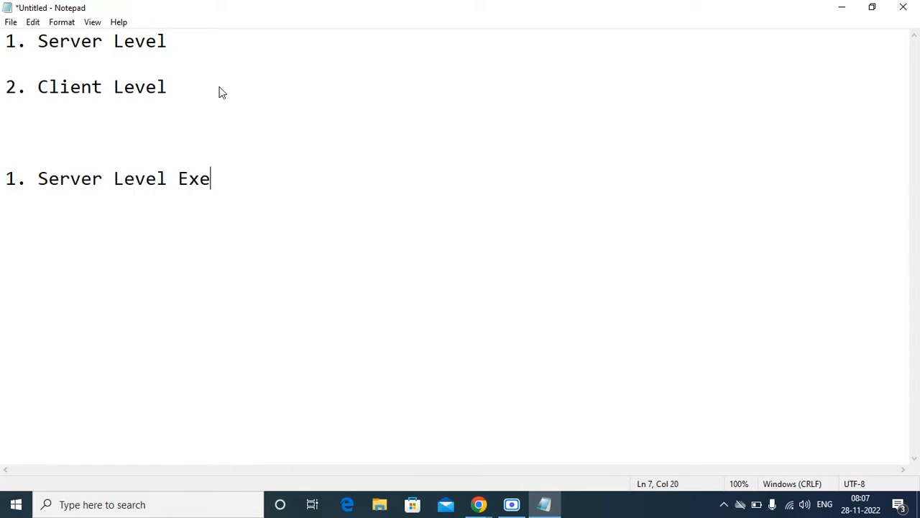
pyautogui.press('BackSpace')
pyautogui.press('BackSpace')
pyautogui.press('BackSpace')
pyautogui.press('Return')
pyautogui.press('Return')
# Add the indented sub-item "I. Business rules" under the lower Server Level heading.
pyautogui.write('I. BUi')
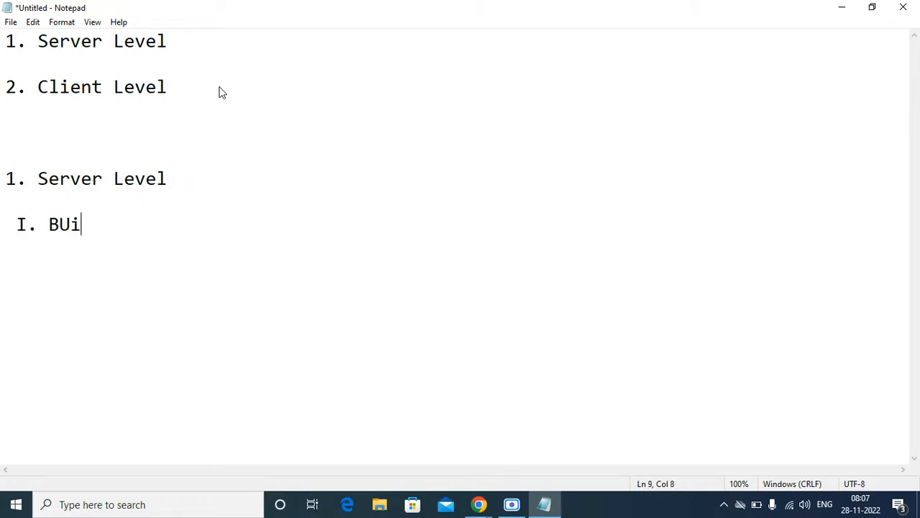
pyautogui.press('BackSpace')
pyautogui.press('BackSpace')
pyautogui.write('usiness')
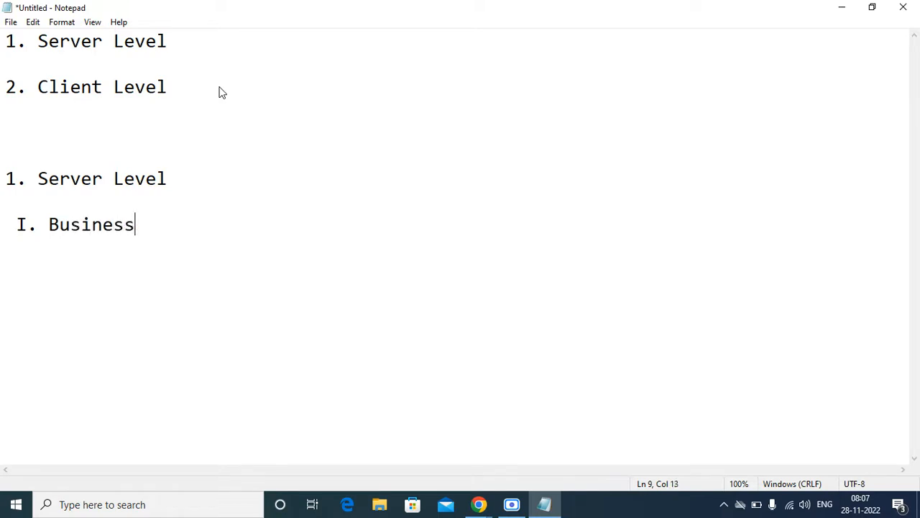
pyautogui.write(' rules')
pyautogui.press('Return')
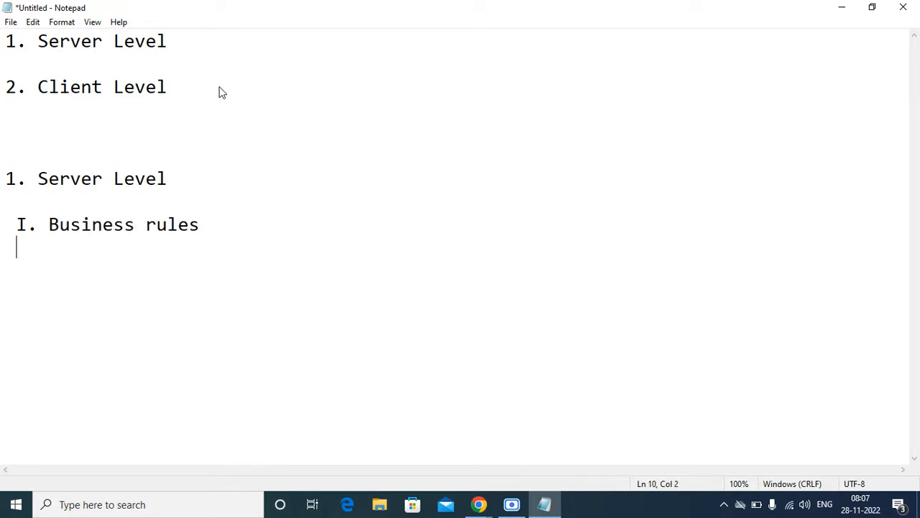
# Add the sub-item "II. Script Includes" beneath Business rules, followed by blank lines.
pyautogui.write('II. Script Inclide')
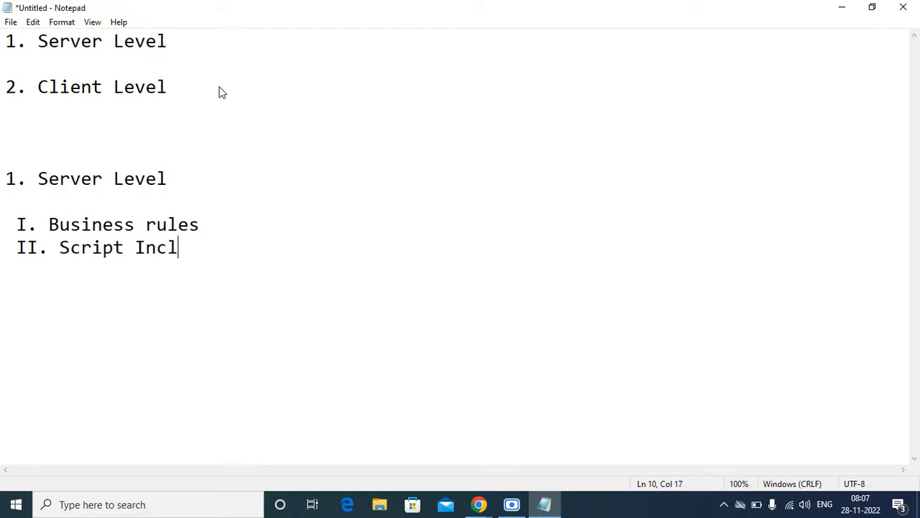
pyautogui.press('BackSpace')
pyautogui.press('BackSpace')
pyautogui.press('BackSpace')
pyautogui.write('udes')
pyautogui.press('Return')
pyautogui.press('Return')
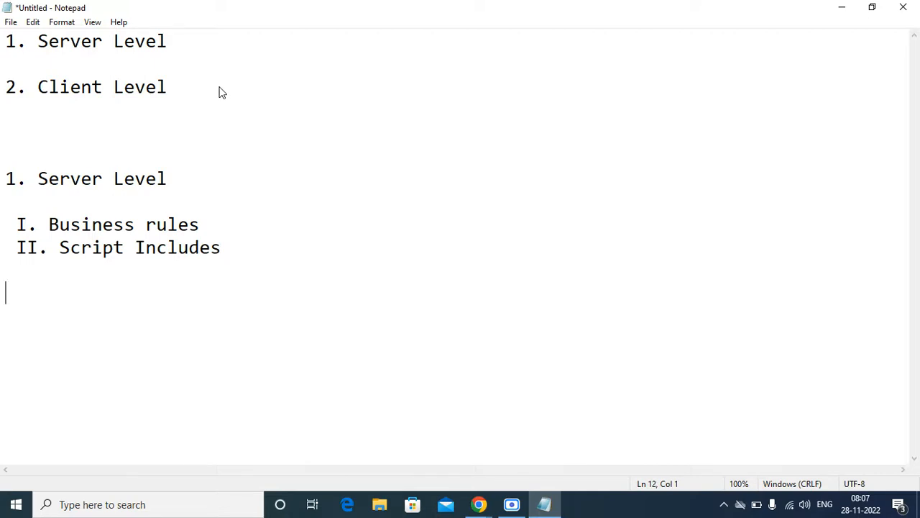
# Remove the space between "II." and "Script Includes" so the text lines up with the item above.
pyautogui.press('Up')
pyautogui.press('Up')
pyautogui.press('Right')
pyautogui.press('Right')
pyautogui.press('Right')
pyautogui.press('Right')
pyautogui.press('Right')
pyautogui.press('BackSpace')
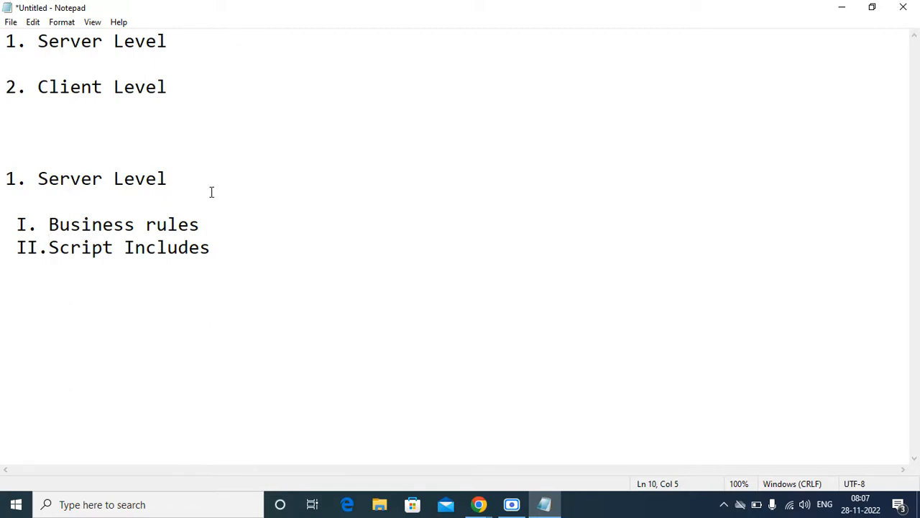
# Add the heading "2. Client Level" a few lines below the Script Includes item.
pyautogui.click(243, 257)
pyautogui.press('Return')
pyautogui.press('Return')
pyautogui.press('Return')
pyautogui.write('2. Client ')
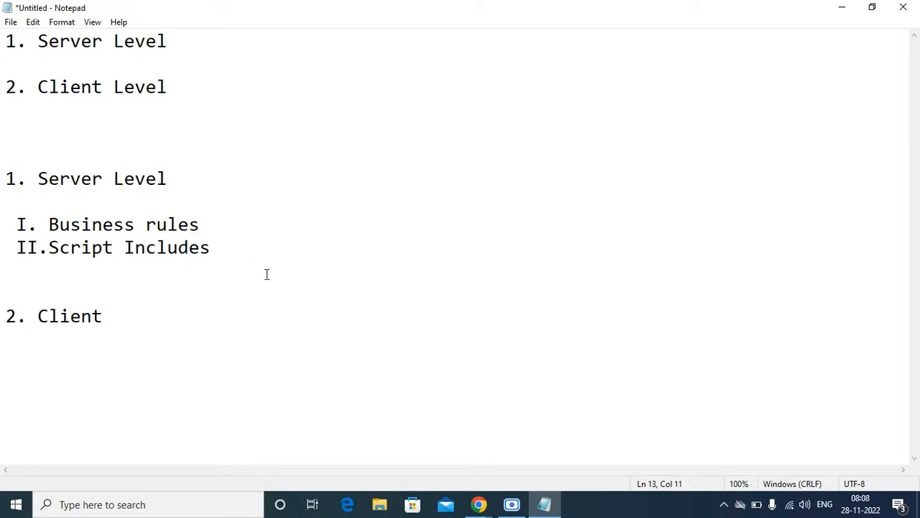
pyautogui.write('Level')
pyautogui.press('Return')
pyautogui.press('Return')
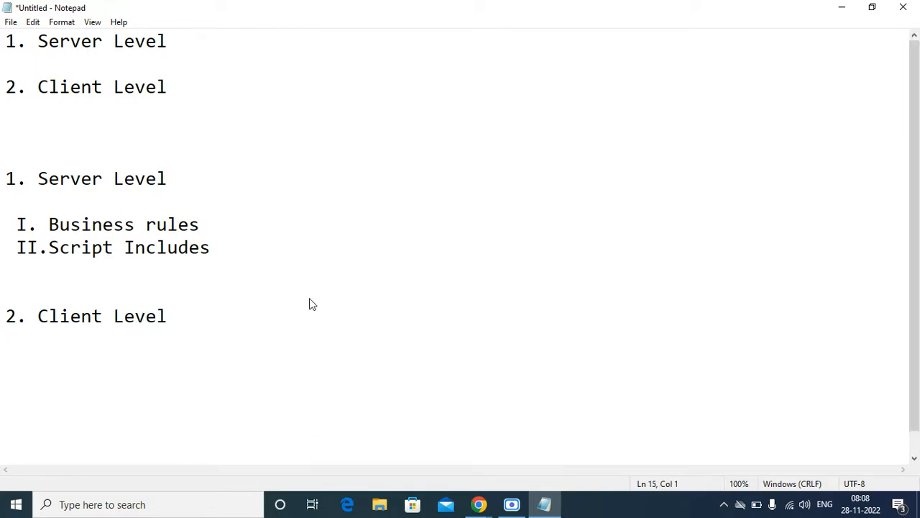
# List "I. Client scripts" and "II. UI Polices" on separate lines under the lower Client Level heading.
pyautogui.write('I. Client ')
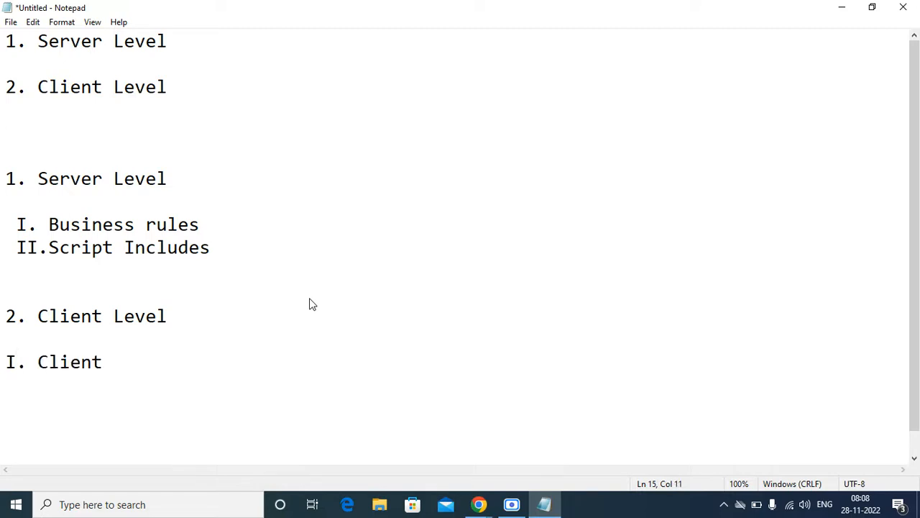
pyautogui.write('scripts')
pyautogui.press('Return')
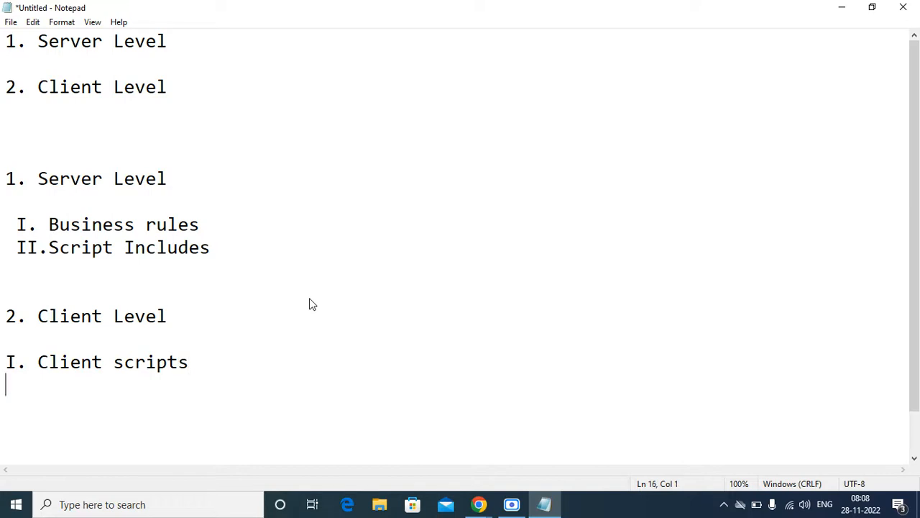
pyautogui.write('II. UI Polcies')
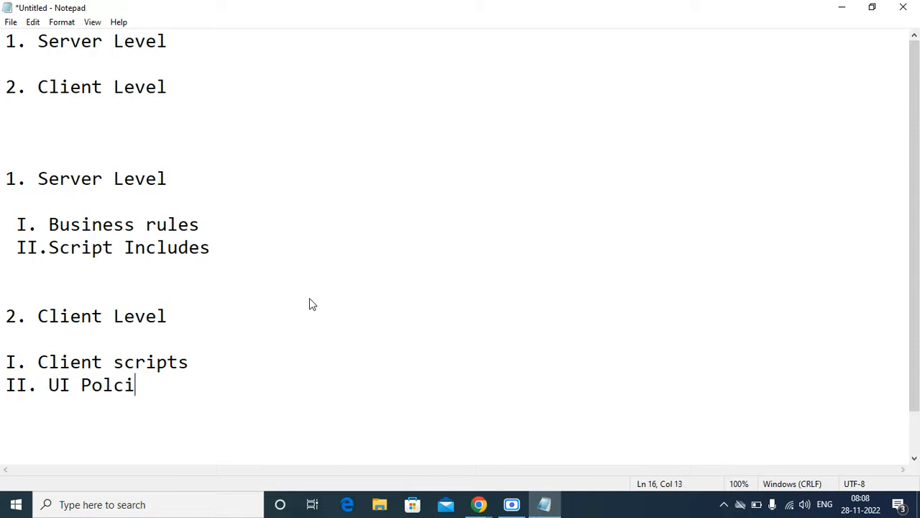
pyautogui.press('BackSpace')
pyautogui.press('BackSpace')
pyautogui.press('BackSpace')
pyautogui.press('BackSpace')
pyautogui.write('ices')
pyautogui.press('Return')
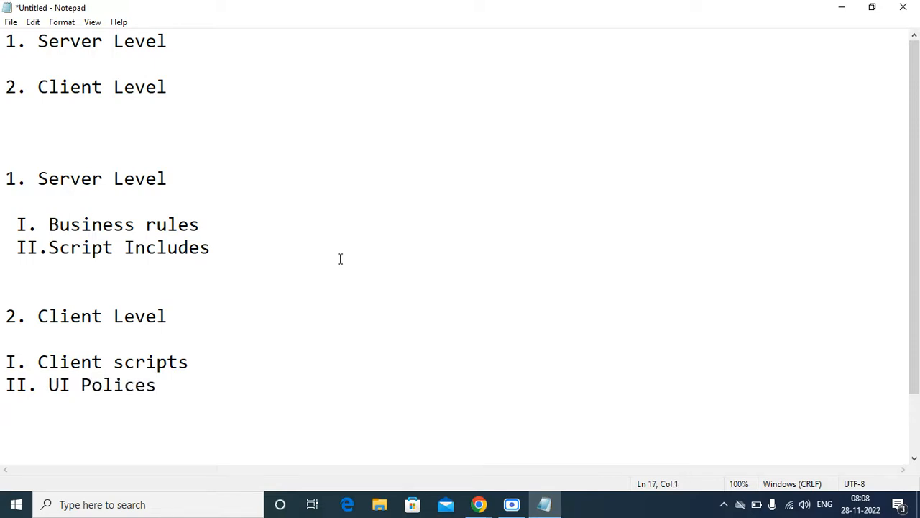
# Add the sub-item "III. Data policies" on a new line beneath Script Includes.
pyautogui.click(242, 248)
pyautogui.press('Return')
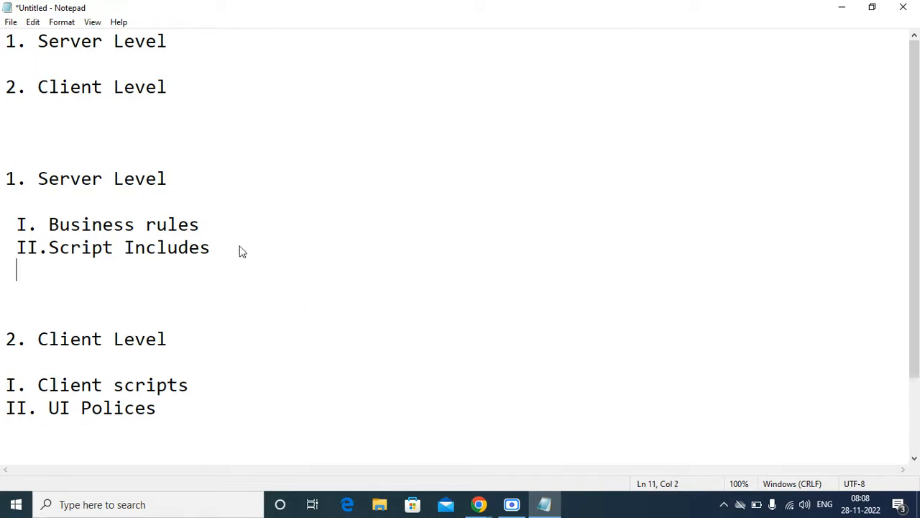
pyautogui.write('III. Data polcies')
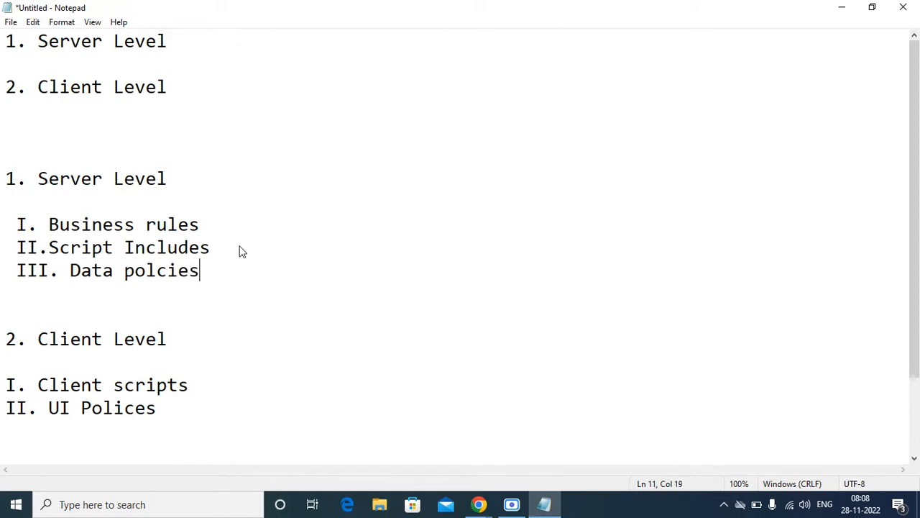
pyautogui.press('BackSpace')
pyautogui.press('BackSpace')
pyautogui.press('BackSpace')
pyautogui.press('BackSpace')
pyautogui.write('ic')
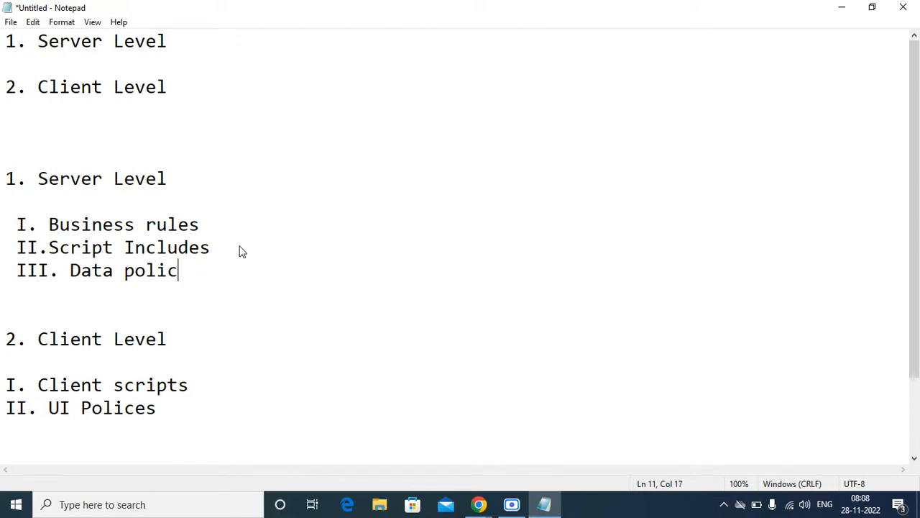
pyautogui.write('ies')
# Launch Paint by running mspaint.
pyautogui.press('super+r')
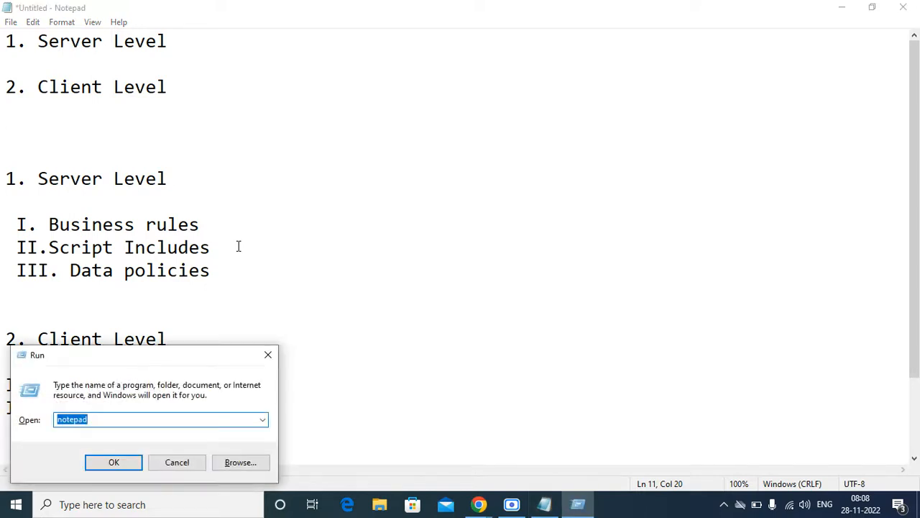
pyautogui.write('ms')
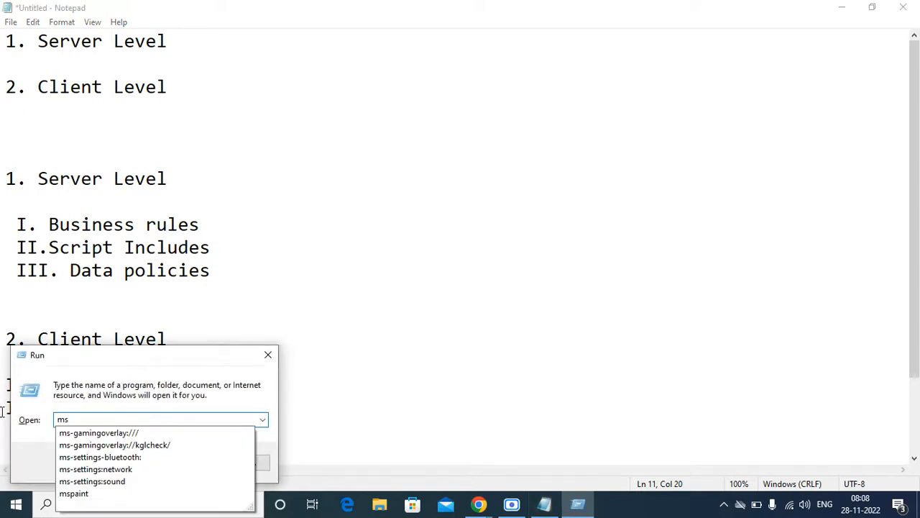
pyautogui.click(72, 494)
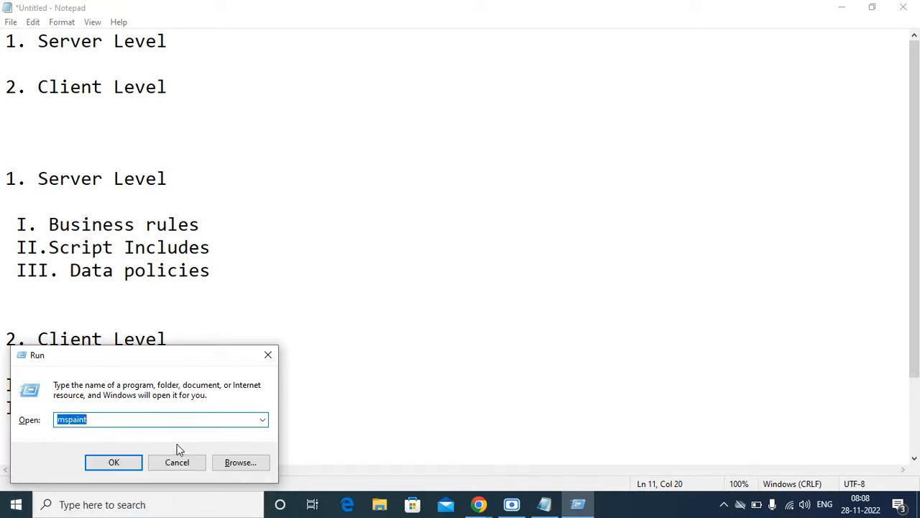
pyautogui.click(118, 462)
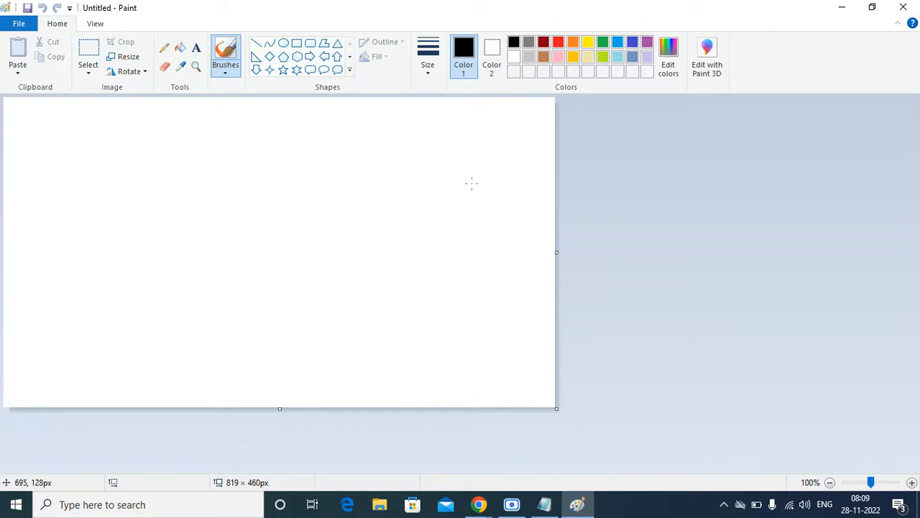
# Draw two tall freehand ovals on opposite sides of the canvas and connect them with an arrow pointing at the right oval.
pyautogui.moveTo(420, 156)
pyautogui.mouseDown()
pyautogui.moveTo(456, 284)
pyautogui.moveTo(483, 171)
pyautogui.moveTo(438, 134)
pyautogui.moveTo(422, 176)
pyautogui.mouseUp()
pyautogui.moveTo(25, 162)
pyautogui.mouseDown()
pyautogui.moveTo(41, 291)
pyautogui.moveTo(113, 302)
pyautogui.moveTo(66, 178)
pyautogui.moveTo(41, 164)
pyautogui.mouseUp()
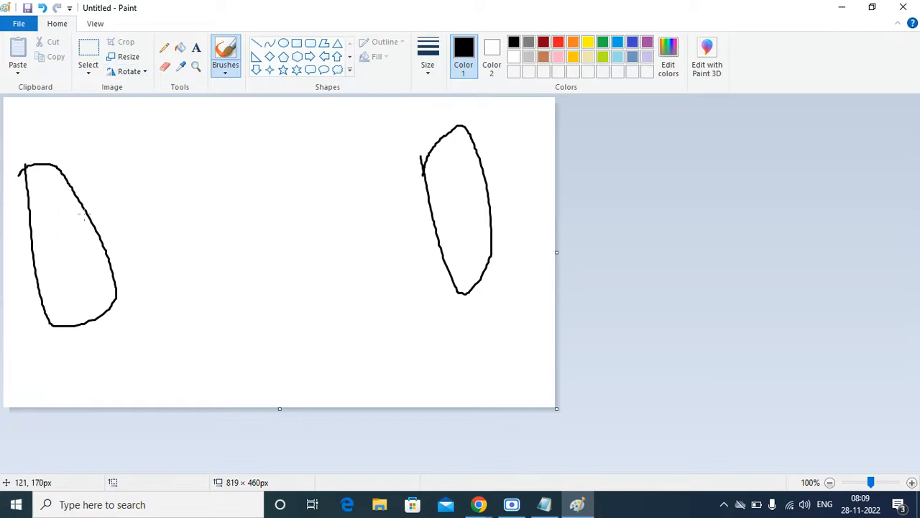
pyautogui.moveTo(84, 233); pyautogui.dragTo(426, 222)
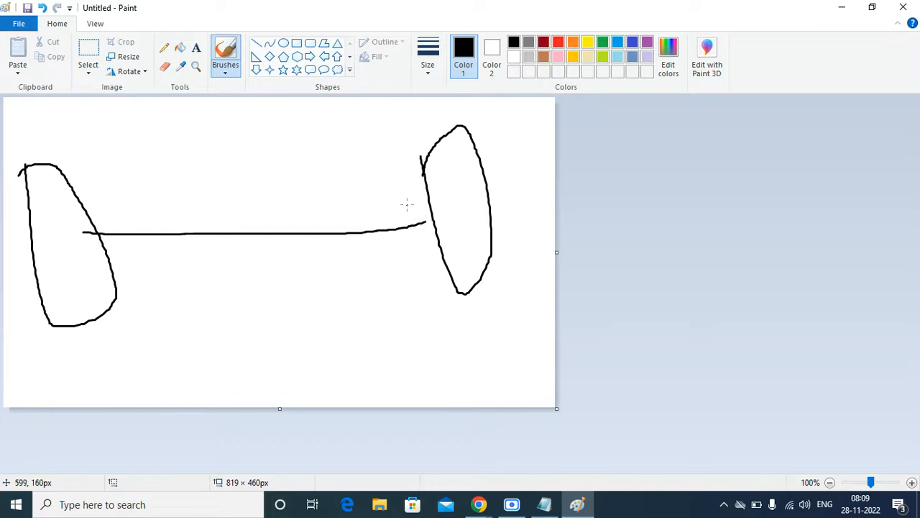
pyautogui.moveTo(399, 191)
pyautogui.mouseDown()
pyautogui.moveTo(423, 201)
pyautogui.moveTo(436, 227)
pyautogui.moveTo(415, 260)
pyautogui.mouseUp()
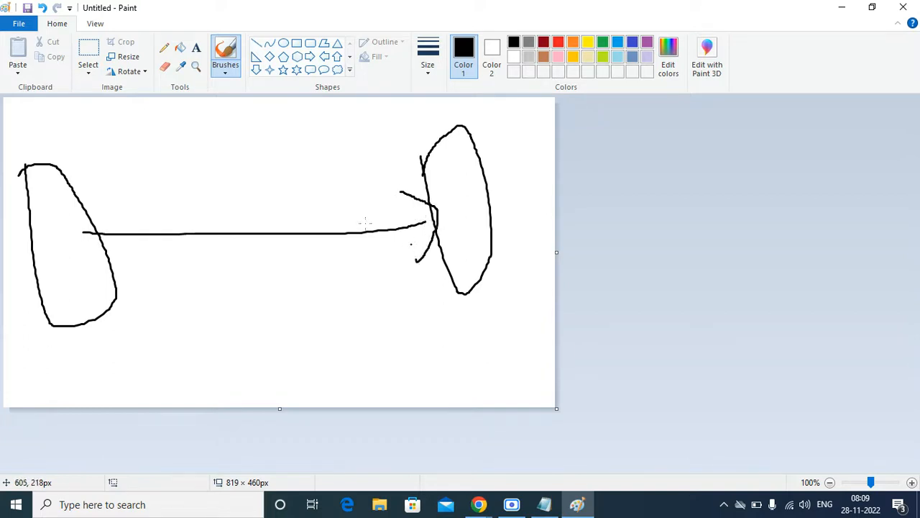
# Handwrite "DB" inside the right oval and "User" inside the left oval with the brush.
pyautogui.moveTo(447, 176)
pyautogui.mouseDown()
pyautogui.moveTo(458, 205)
pyautogui.moveTo(473, 189)
pyautogui.moveTo(456, 204)
pyautogui.moveTo(462, 270)
pyautogui.mouseUp()
pyautogui.moveTo(463, 228)
pyautogui.mouseDown()
pyautogui.moveTo(476, 266)
pyautogui.moveTo(457, 260)
pyautogui.mouseUp()
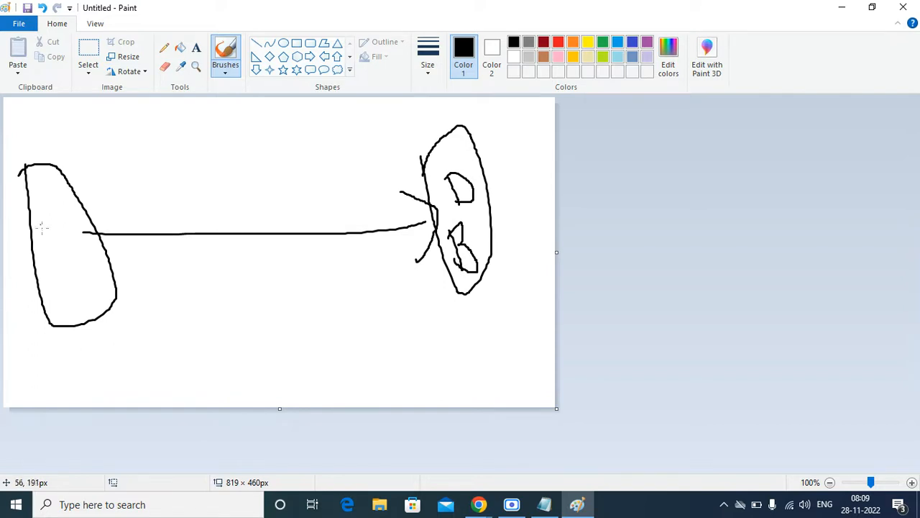
pyautogui.moveTo(40, 225)
pyautogui.mouseDown()
pyautogui.moveTo(61, 205)
pyautogui.moveTo(55, 248)
pyautogui.moveTo(68, 250)
pyautogui.moveTo(69, 279)
pyautogui.moveTo(93, 301)
pyautogui.moveTo(93, 282)
pyautogui.mouseUp()
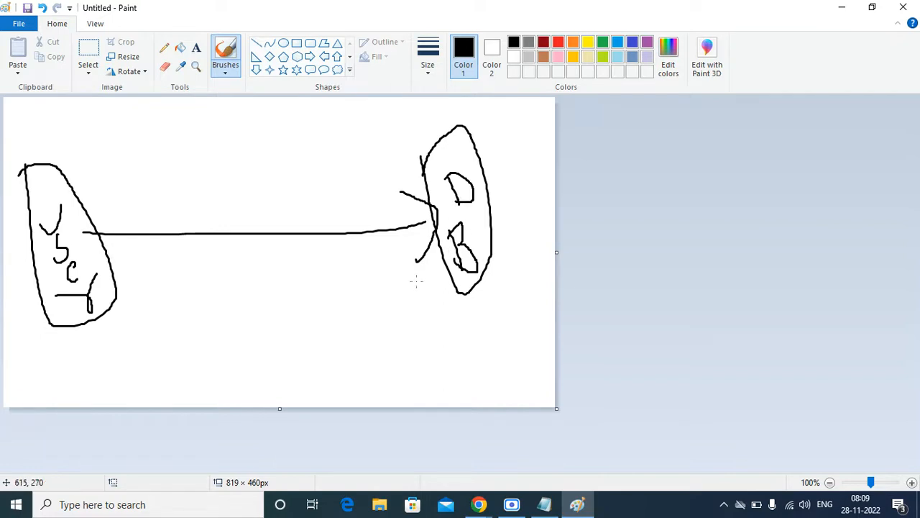
# Draw a return arrow from the DB oval to the User oval and a vertical line crossing the User oval.
pyautogui.moveTo(432, 284); pyautogui.dragTo(278, 294)
pyautogui.moveTo(221, 299)
pyautogui.mouseDown()
pyautogui.moveTo(130, 297)
pyautogui.moveTo(120, 282)
pyautogui.moveTo(148, 319)
pyautogui.mouseUp()
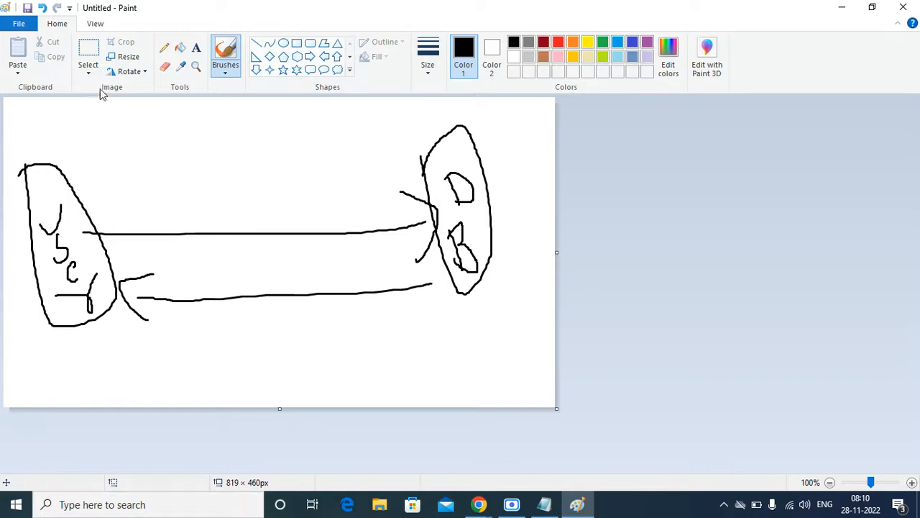
pyautogui.moveTo(95, 143)
pyautogui.mouseDown()
pyautogui.moveTo(107, 178)
pyautogui.moveTo(100, 368)
pyautogui.mouseUp()
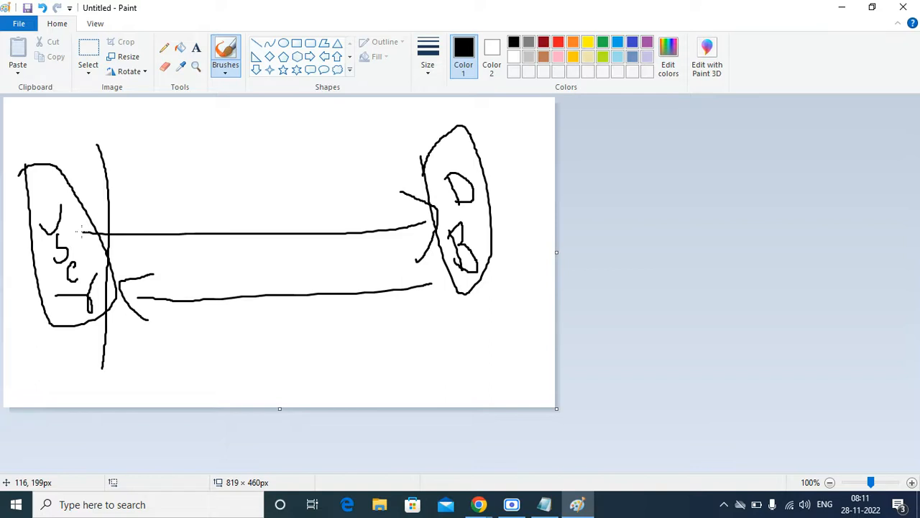
# Switch back to the Notepad outline and highlight the Server Level block and the Client Level items to review them.
pyautogui.click(843, 9)
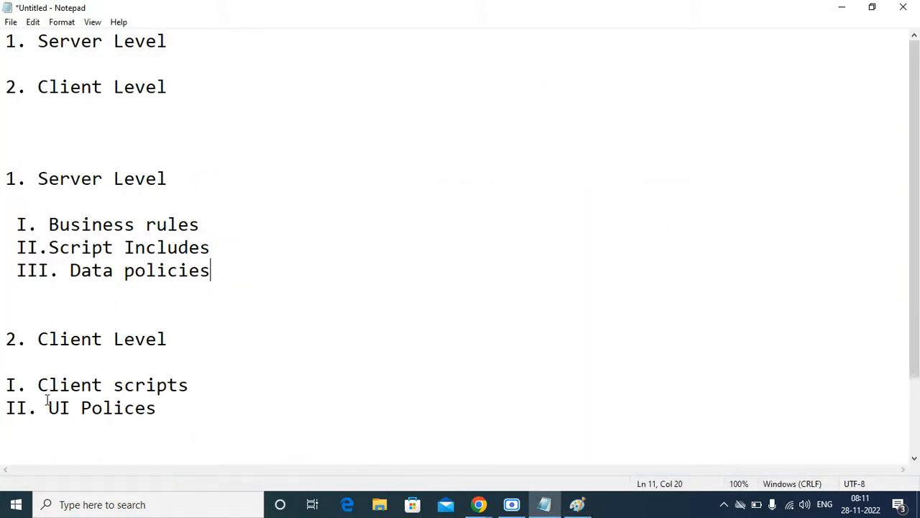
pyautogui.moveTo(6, 176); pyautogui.dragTo(197, 293)
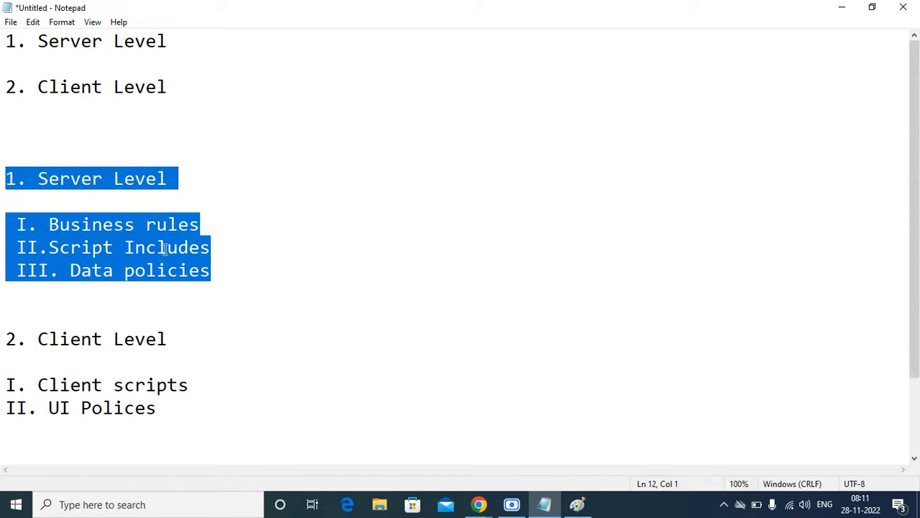
pyautogui.moveTo(275, 285); pyautogui.dragTo(7, 178)
pyautogui.click(240, 294)
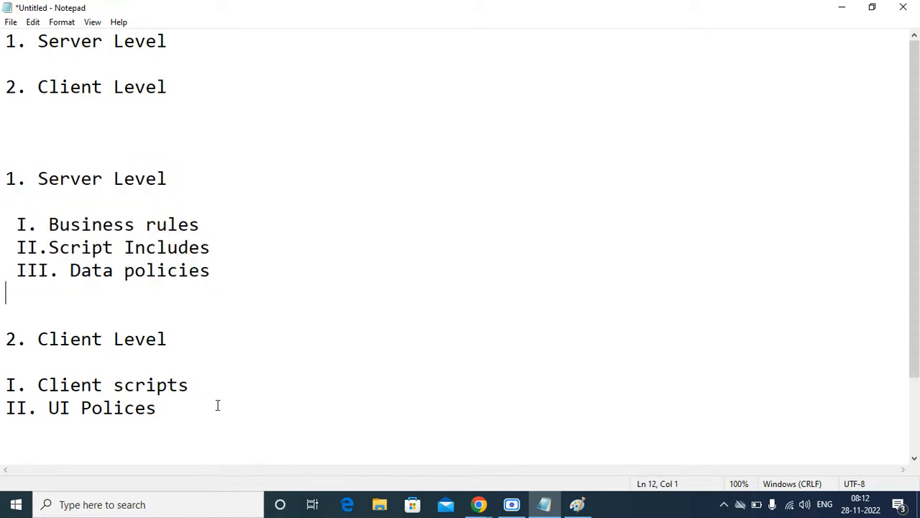
pyautogui.moveTo(7, 338); pyautogui.dragTo(171, 416)
pyautogui.click(180, 408)
pyautogui.moveTo(187, 384); pyautogui.dragTo(28, 385)
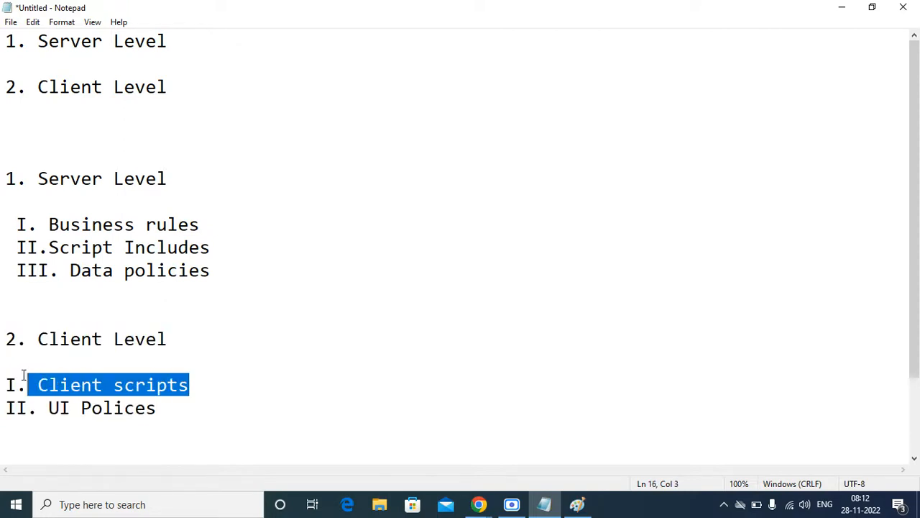
pyautogui.moveTo(175, 410); pyautogui.dragTo(53, 409)
# Add the line "UI Policy -" a few lines below the UI Polices item, followed by blank lines.
pyautogui.click(207, 401)
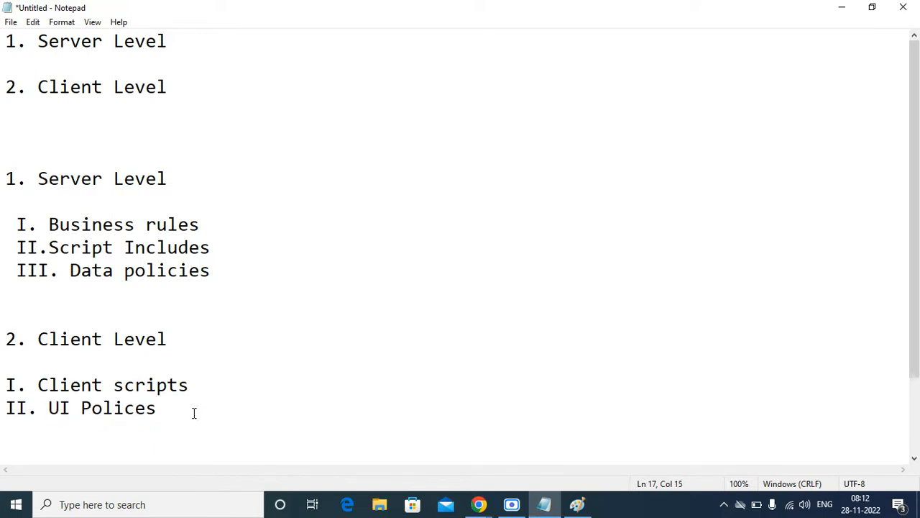
pyautogui.press('Return')
pyautogui.press('Return')
pyautogui.press('Return')
pyautogui.press('Return')
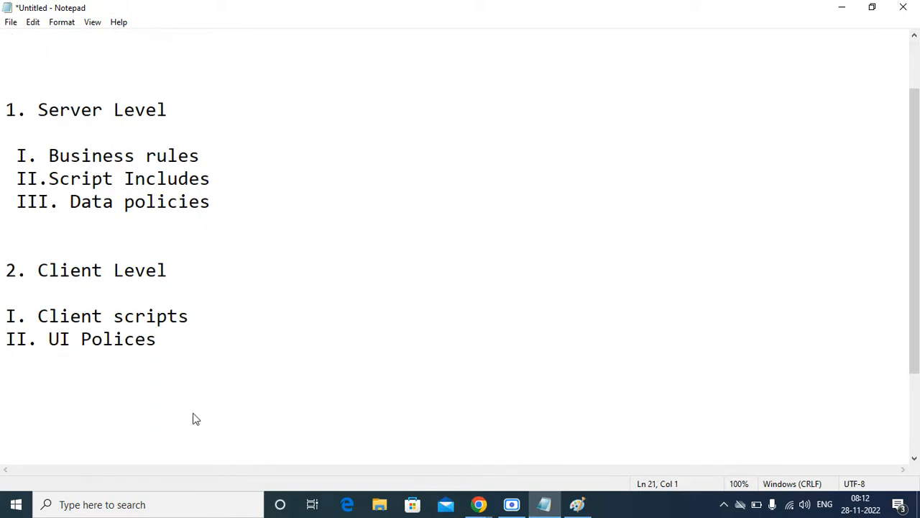
pyautogui.write('UI Pocl=i')
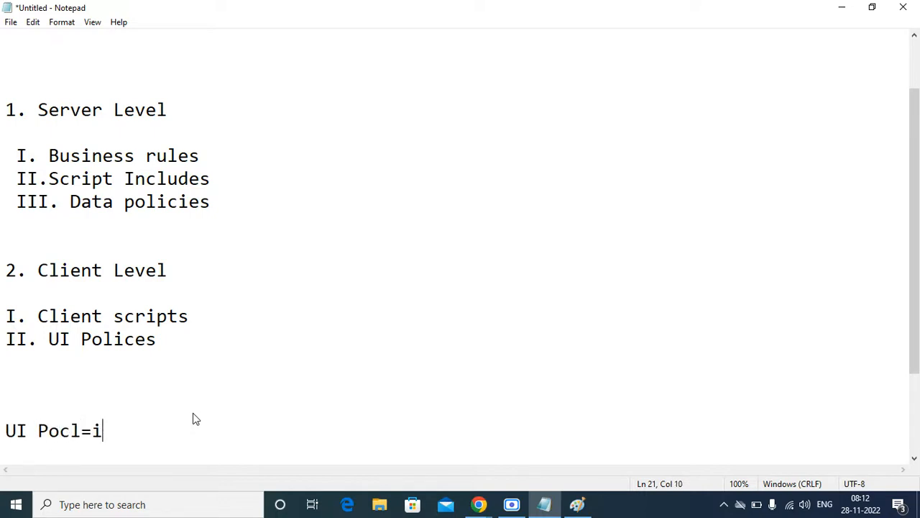
pyautogui.press('BackSpace')
pyautogui.press('BackSpace')
pyautogui.press('BackSpace')
pyautogui.press('BackSpace')
pyautogui.write('licy -')
pyautogui.press('Return')
pyautogui.write('\\')
pyautogui.press('Return')
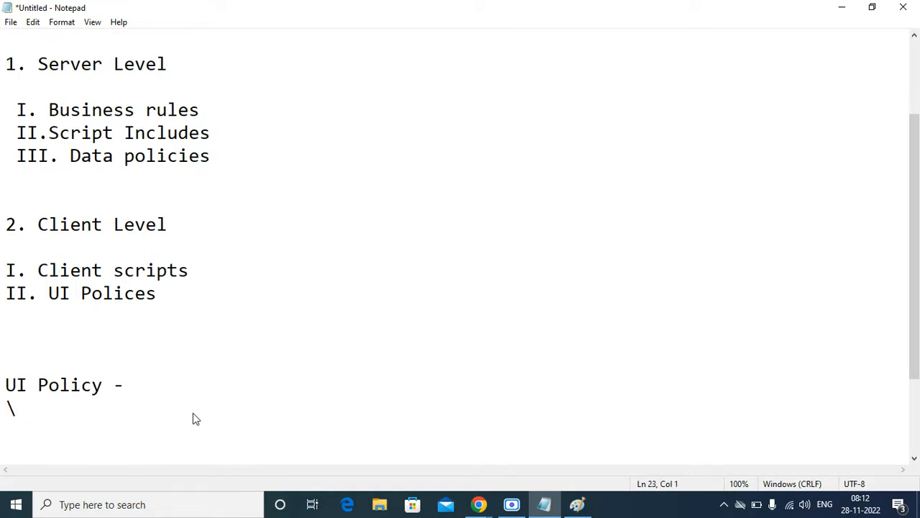
pyautogui.press('BackSpace')
pyautogui.press('BackSpace')
pyautogui.press('Return')
# Switch from Notepad to the Google Meet page in Chrome, ignore its presenting warning, and keep the screen recorder minimized.
pyautogui.scroll(2, 192, 419)
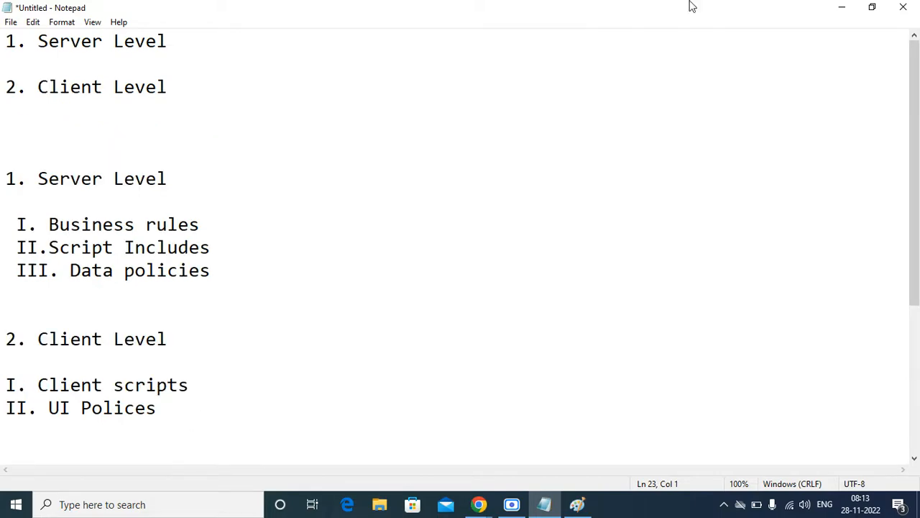
pyautogui.click(842, 9)
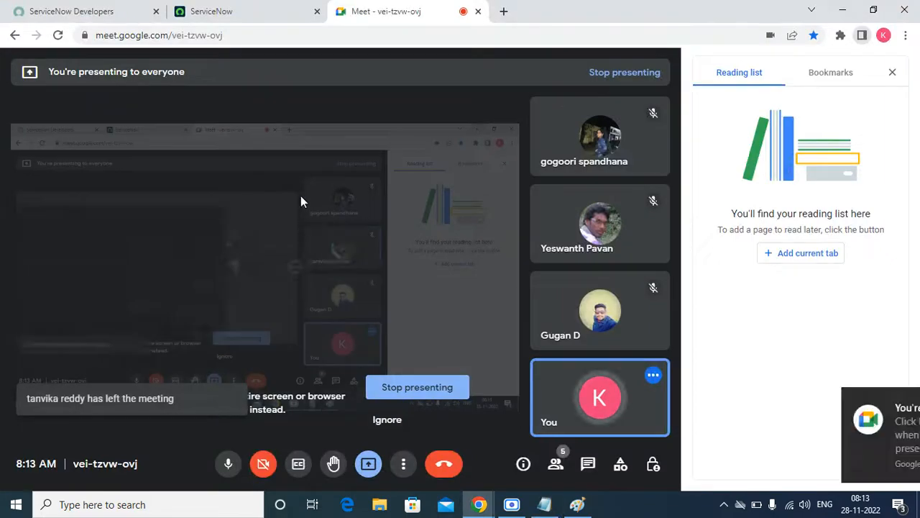
pyautogui.click(387, 420)
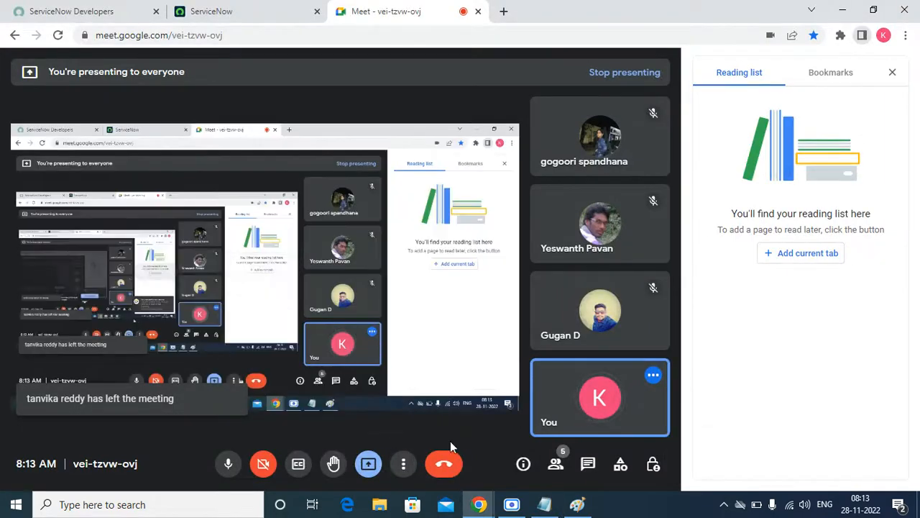
pyautogui.click(511, 504)
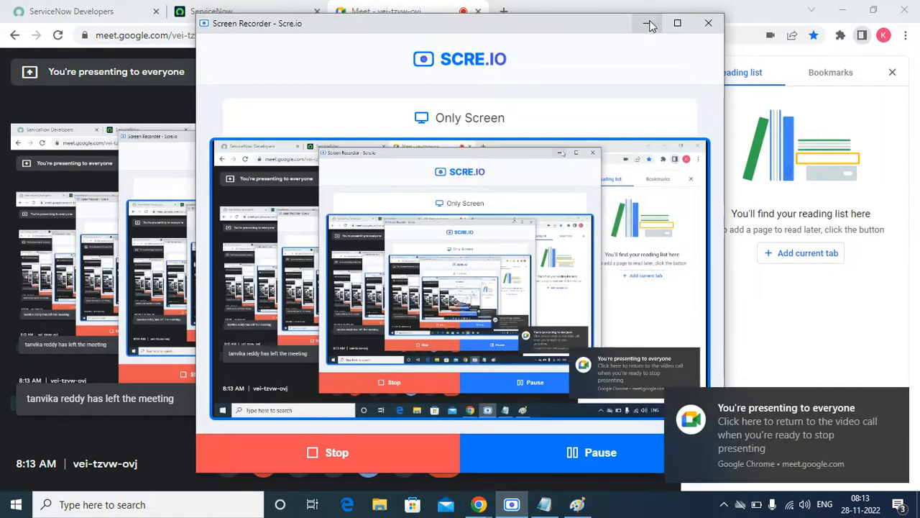
pyautogui.click(647, 23)
# Open the second record of the Narayana - Narayanas list in ServiceNow, dismissing the presenting notification and the reading list panel.
pyautogui.click(287, 11)
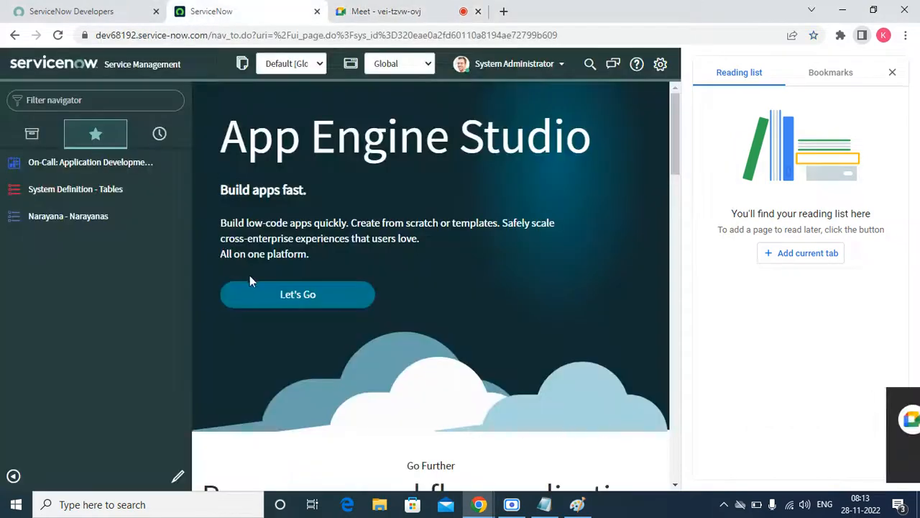
pyautogui.click(86, 218)
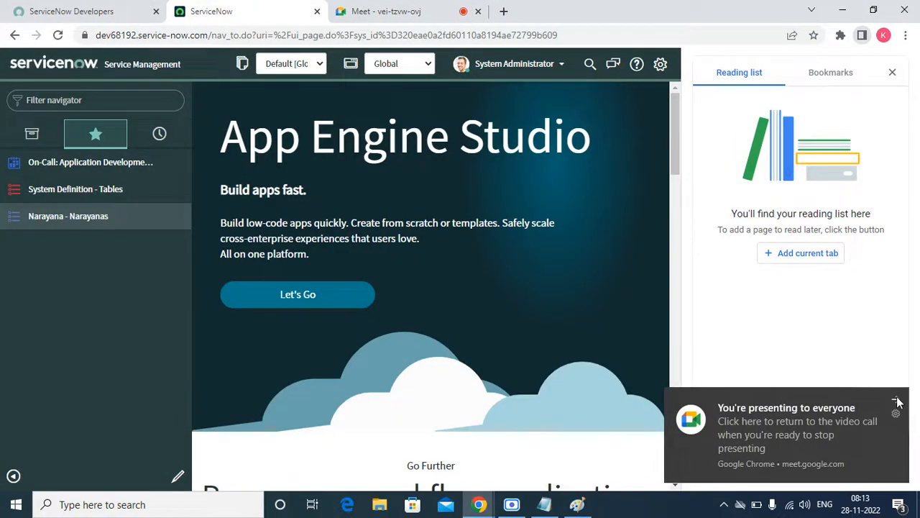
pyautogui.click(895, 400)
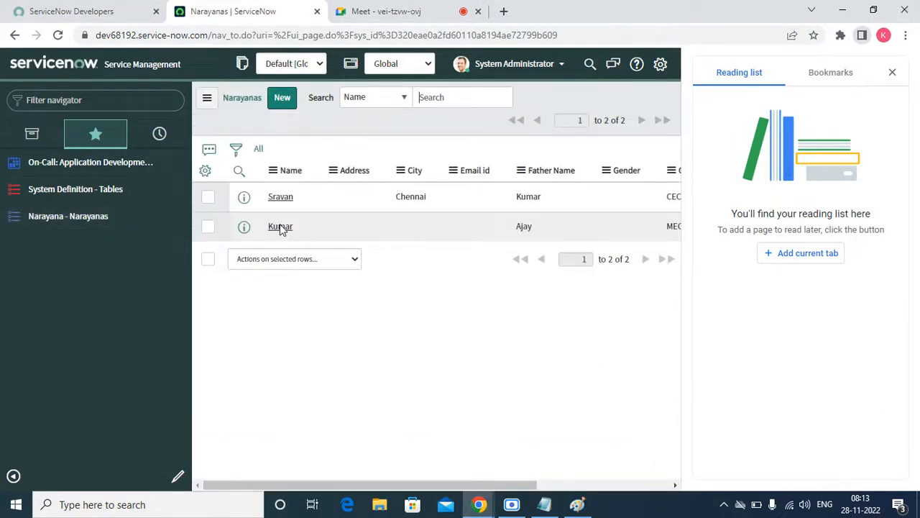
pyautogui.click(892, 72)
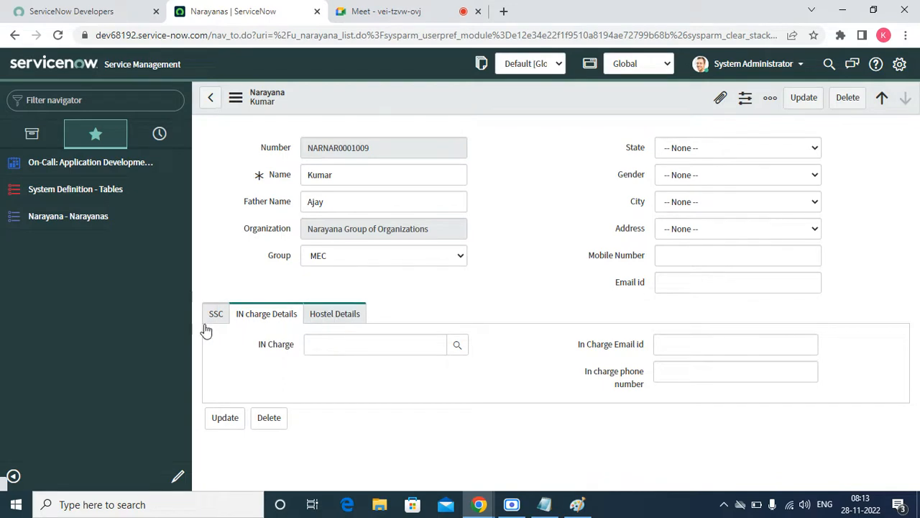
# In the record's Hostel Details section, set Floor to First floor and Building Name to Test.
pyautogui.click(217, 317)
pyautogui.click(323, 313)
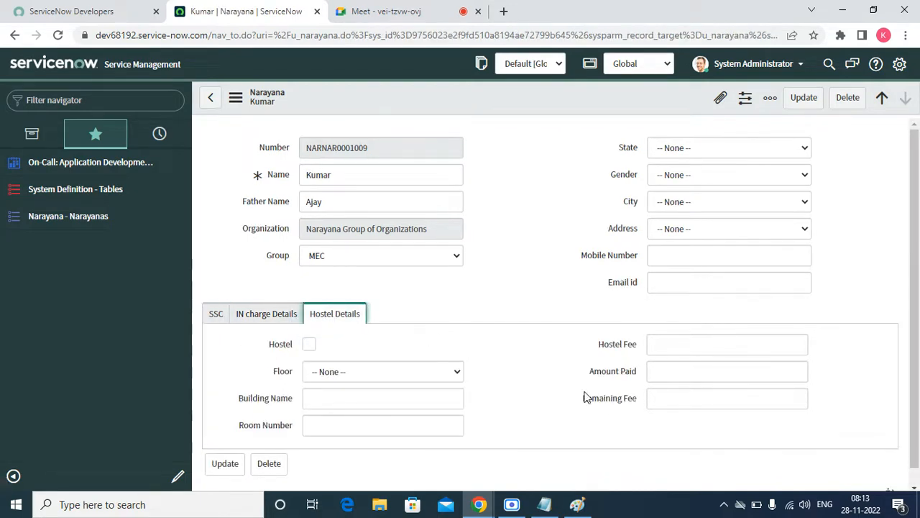
pyautogui.scroll(-1, 641, 412)
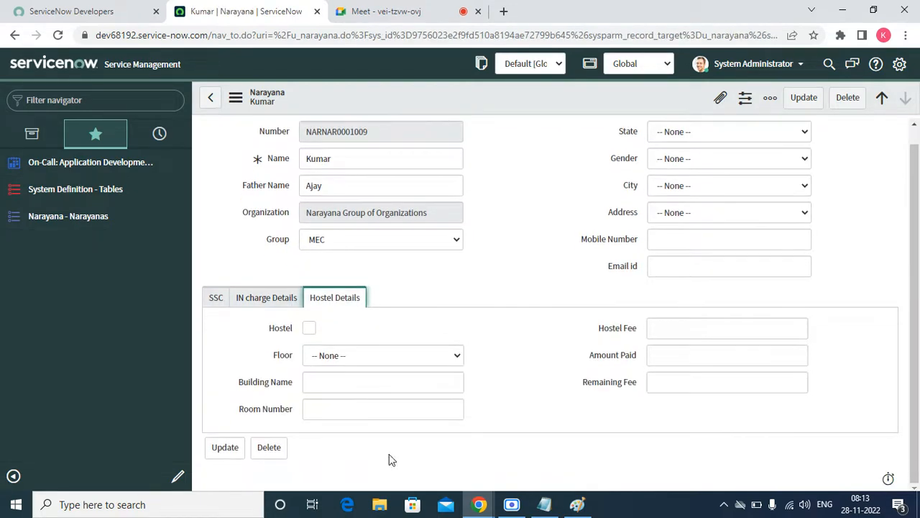
pyautogui.doubleClick(273, 333)
pyautogui.click(348, 362)
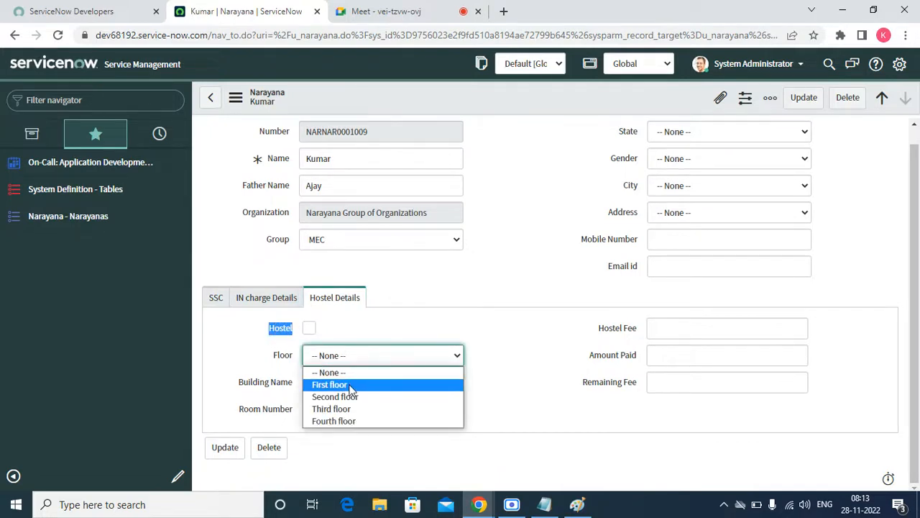
pyautogui.click(350, 389)
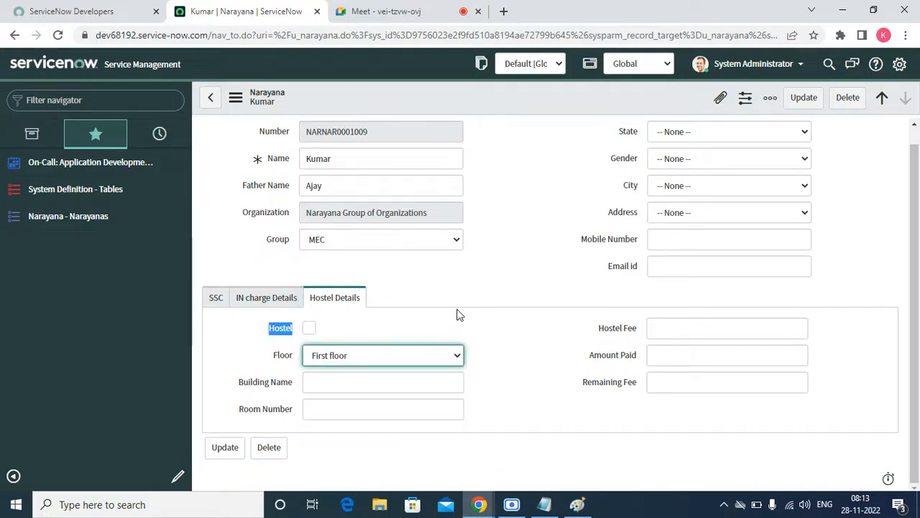
pyautogui.click(324, 384)
pyautogui.write('Test')
pyautogui.press('Tab')
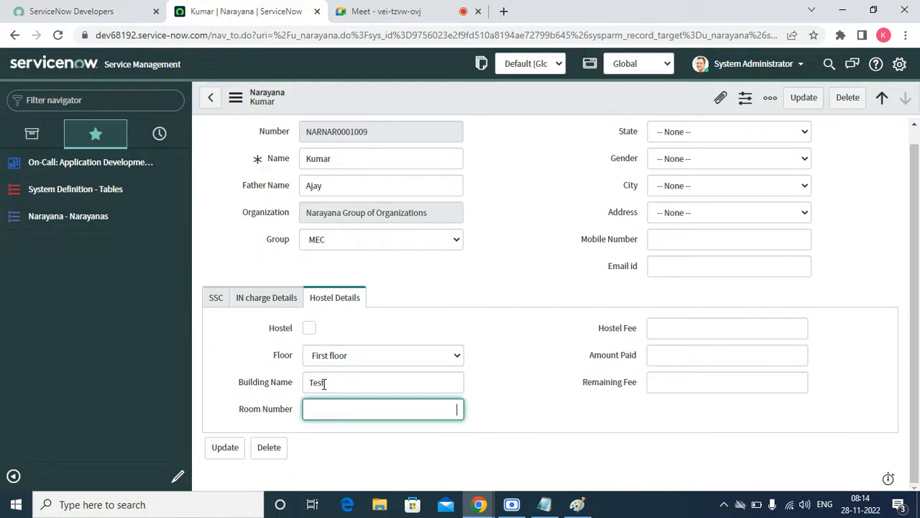
# Set the Room Number in the record's Hostel Details section to 201.
pyautogui.write('R01')
pyautogui.press('BackSpace')
pyautogui.press('BackSpace')
pyautogui.press('BackSpace')
pyautogui.write('201')
pyautogui.press('Tab')
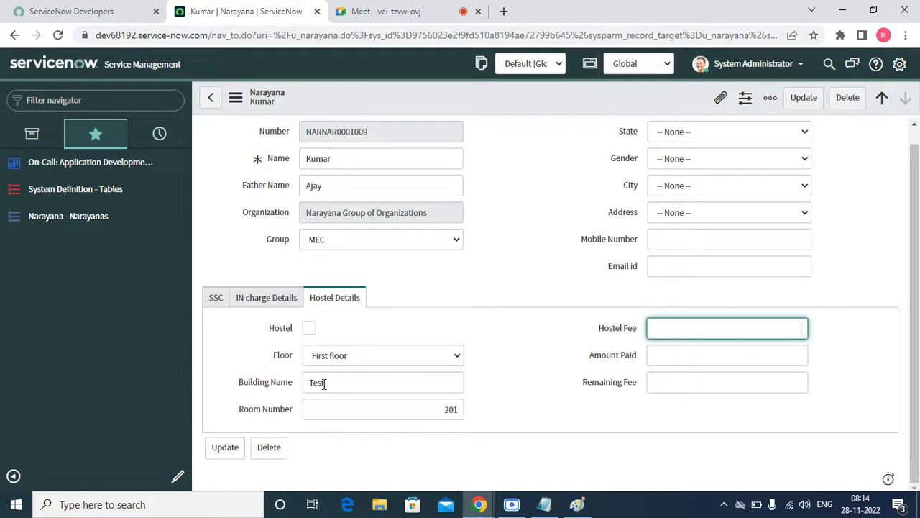
# Set Hostel Fee to 2,000, Amount Paid to 2,000 and Remaining Fee to 0, and save the record.
pyautogui.write('2000')
pyautogui.press('Tab')
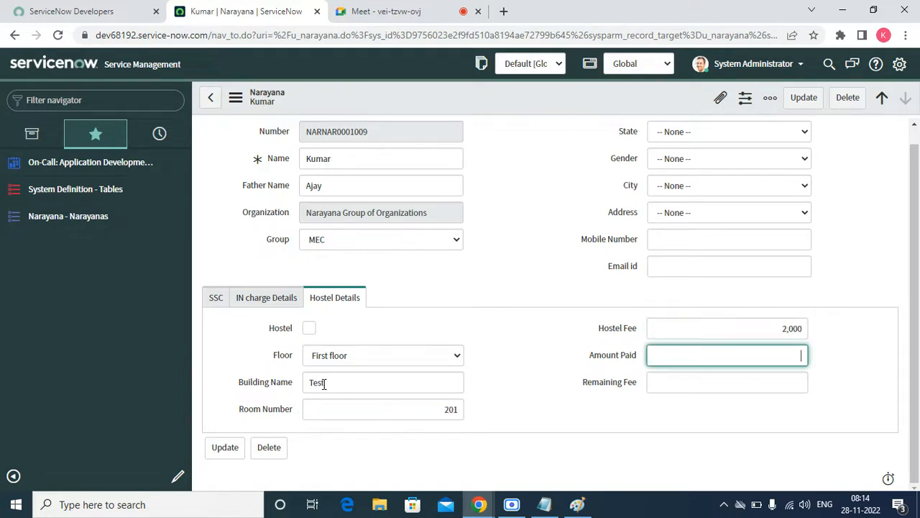
pyautogui.write('2400')
pyautogui.press('BackSpace')
pyautogui.press('BackSpace')
pyautogui.press('BackSpace')
pyautogui.write('00')
pyautogui.write('0')
pyautogui.press('Tab')
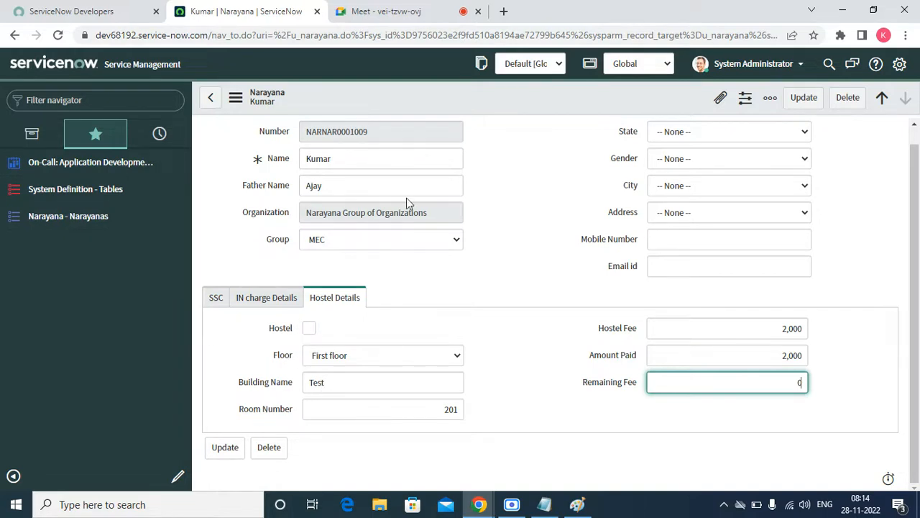
pyautogui.rightClick(414, 95)
pyautogui.click(433, 98)
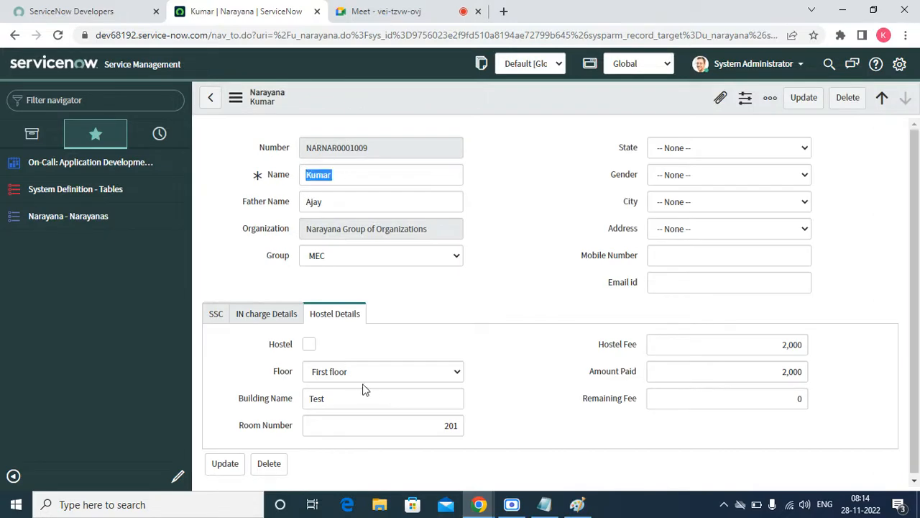
# Change the Room Number in the Hostel Details section to 101 and save the record.
pyautogui.scroll(-1, 372, 385)
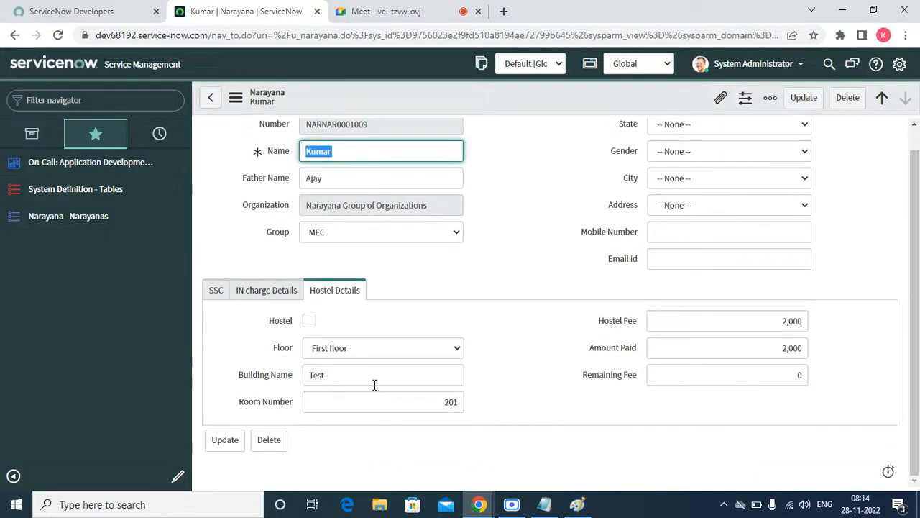
pyautogui.click(400, 407)
pyautogui.press('Delete')
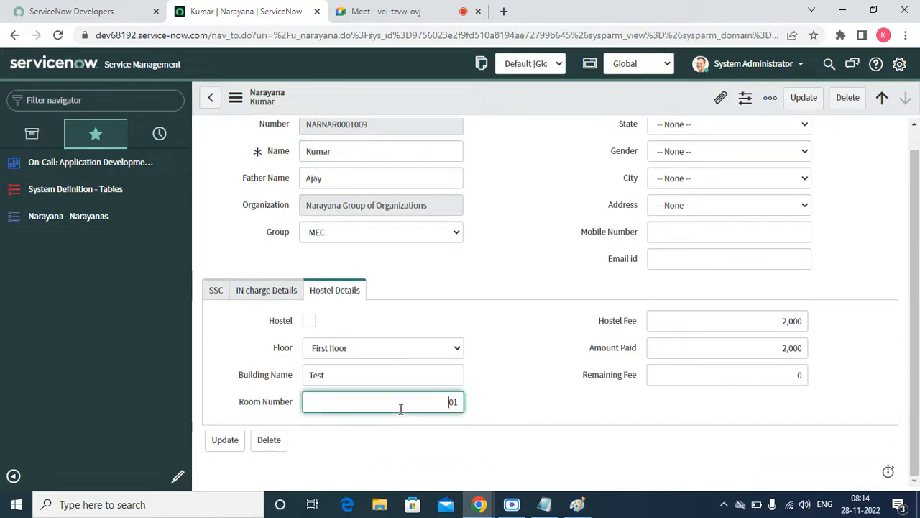
pyautogui.write('1')
pyautogui.rightClick(530, 93)
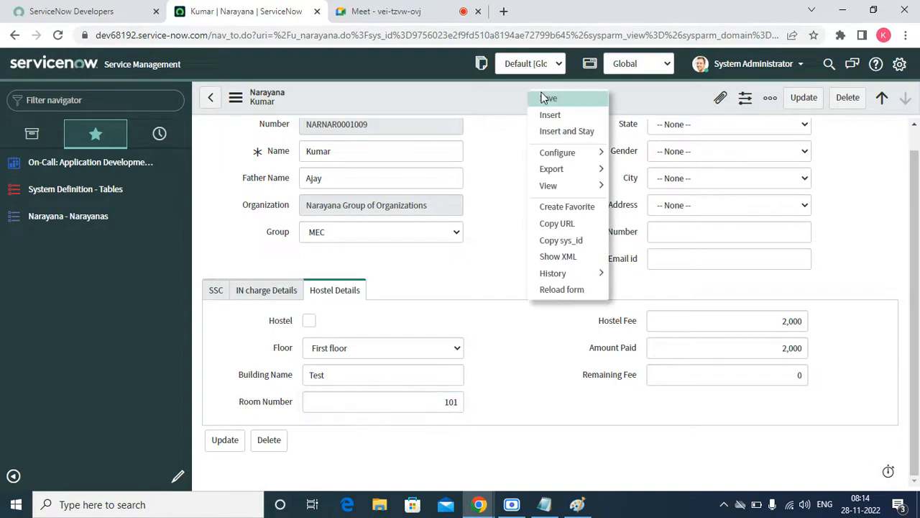
pyautogui.click(550, 98)
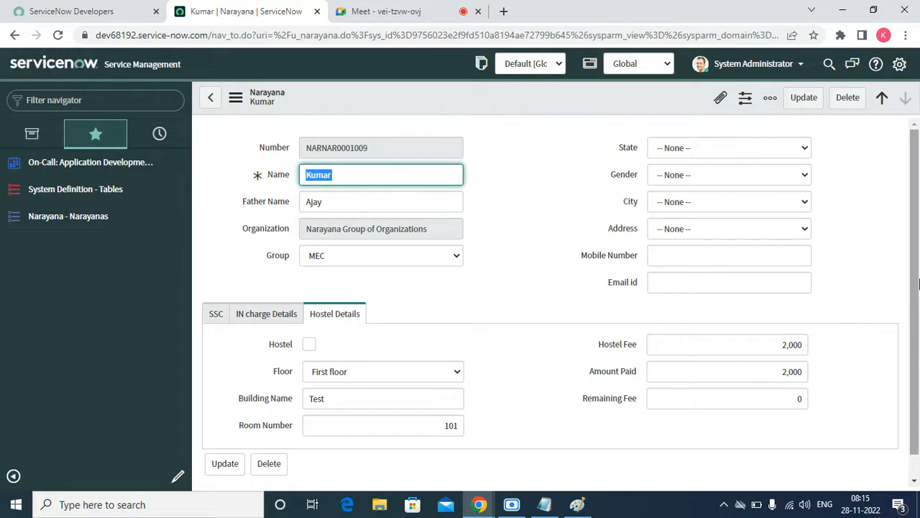
# Open the list of UI policies configured for the Narayana table from this record's form.
pyautogui.rightClick(334, 103)
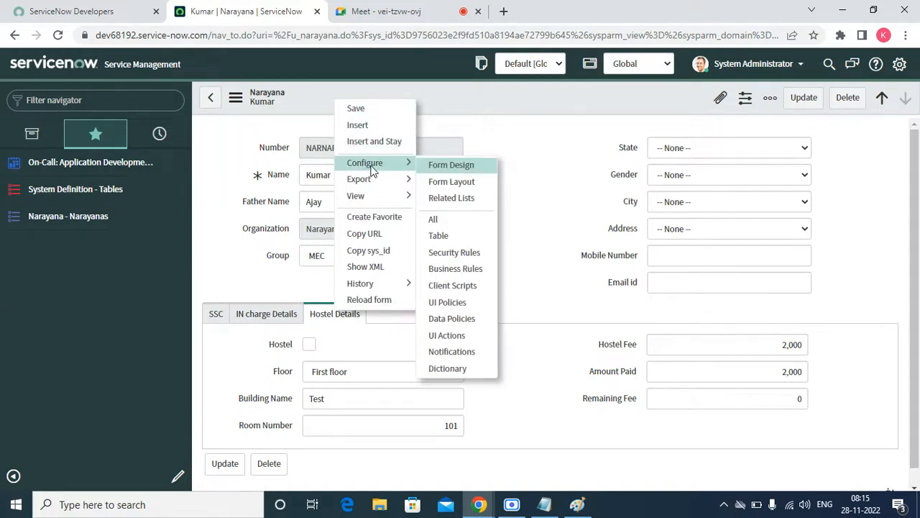
pyautogui.click(492, 184)
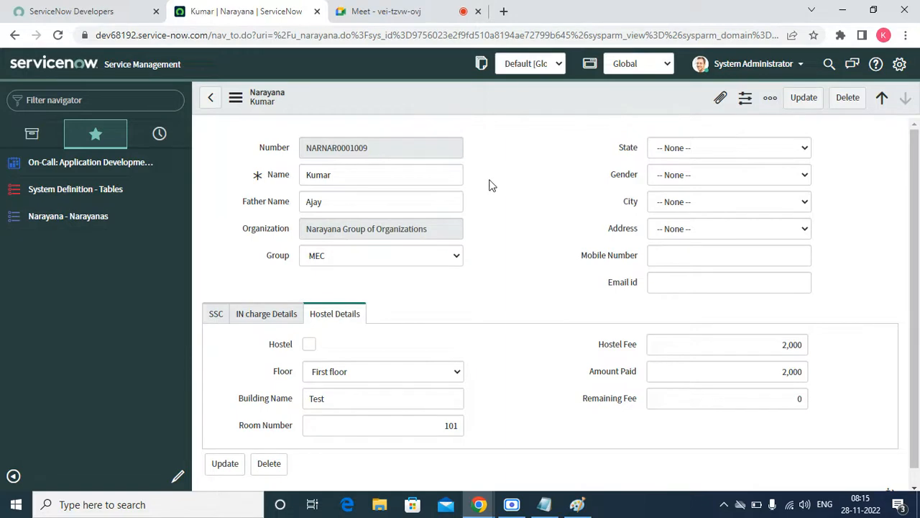
pyautogui.rightClick(345, 106)
pyautogui.moveTo(374, 183)
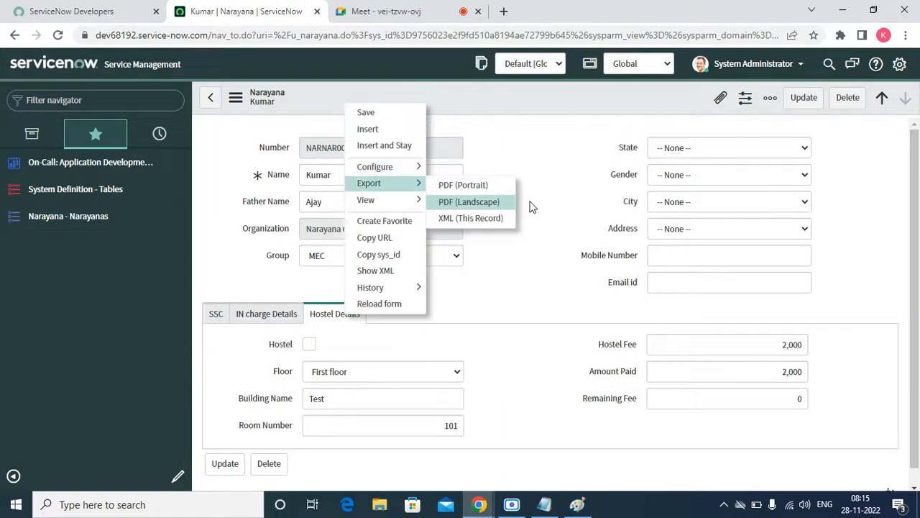
pyautogui.moveTo(401, 168)
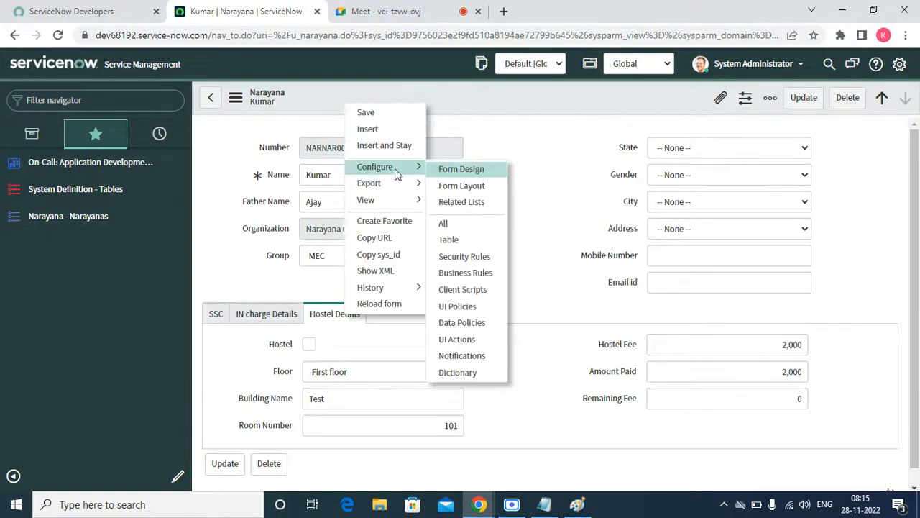
pyautogui.click(457, 308)
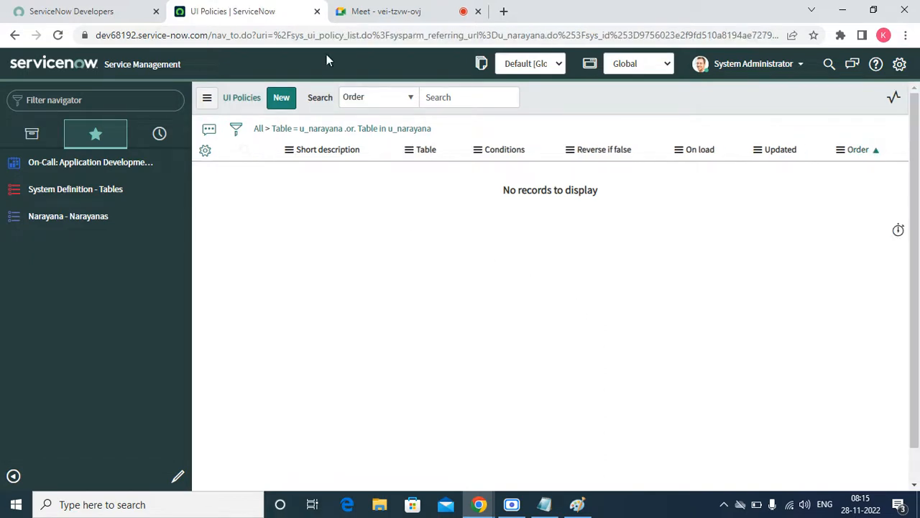
# Highlight the table name sys_ui_policy in the page address, and start a new UI policy record.
pyautogui.click(344, 34)
pyautogui.moveTo(345, 35); pyautogui.dragTo(287, 35)
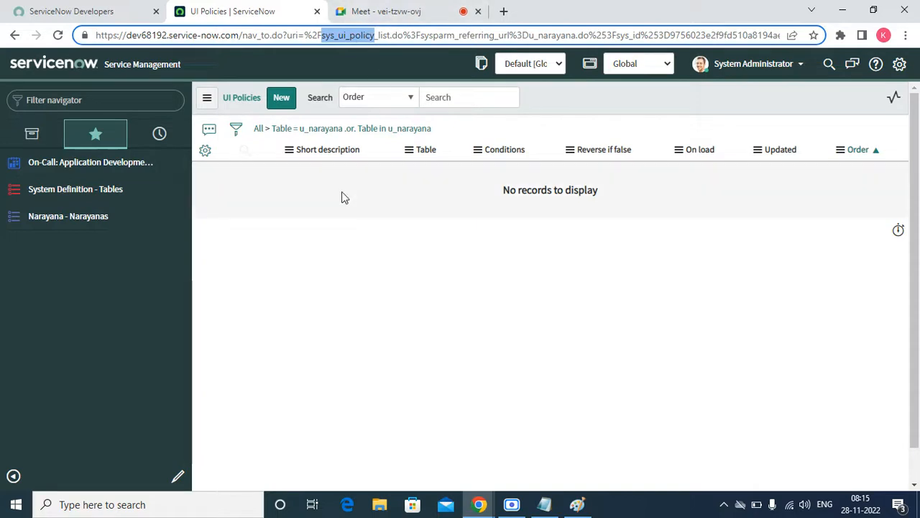
pyautogui.click(279, 103)
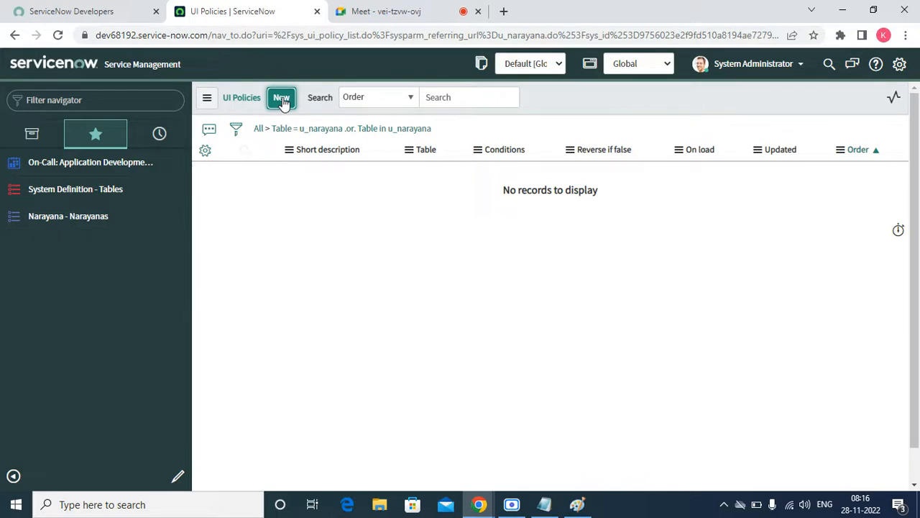
pyautogui.click(282, 99)
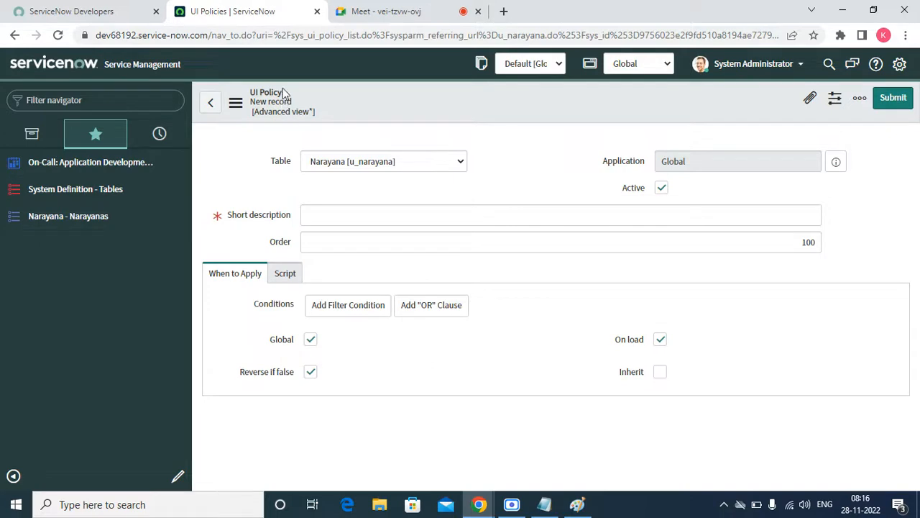
# Set the new UI policy's short description to "Hostel details visible".
pyautogui.click(376, 214)
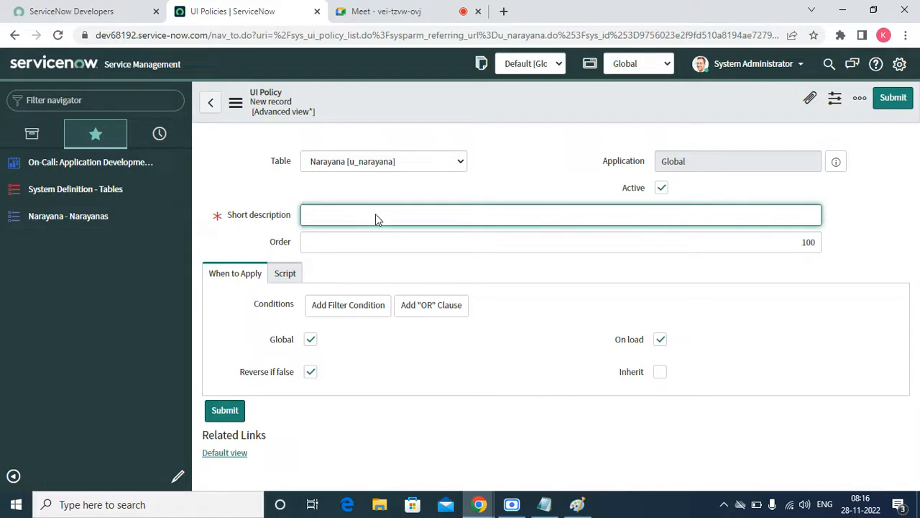
pyautogui.write('HOste')
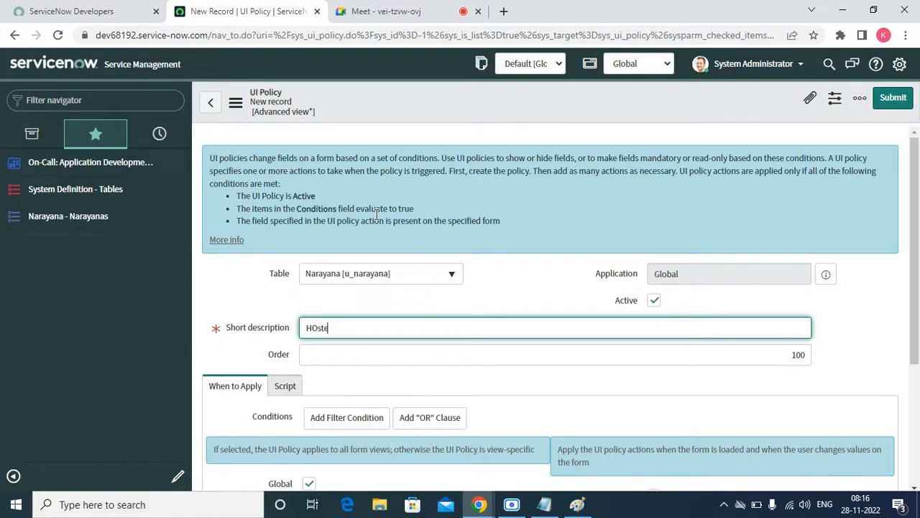
pyautogui.hotkey('ctrl', 'a')
pyautogui.press('BackSpace')
pyautogui.write('H')
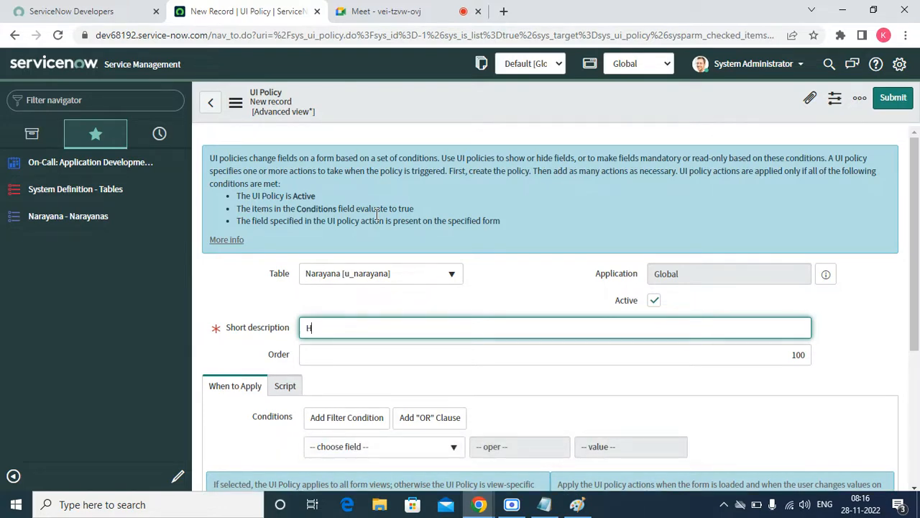
pyautogui.write('osteel')
pyautogui.press('BackSpace')
pyautogui.write('l detai')
pyautogui.press('BackSpace')
pyautogui.write('ils visible')
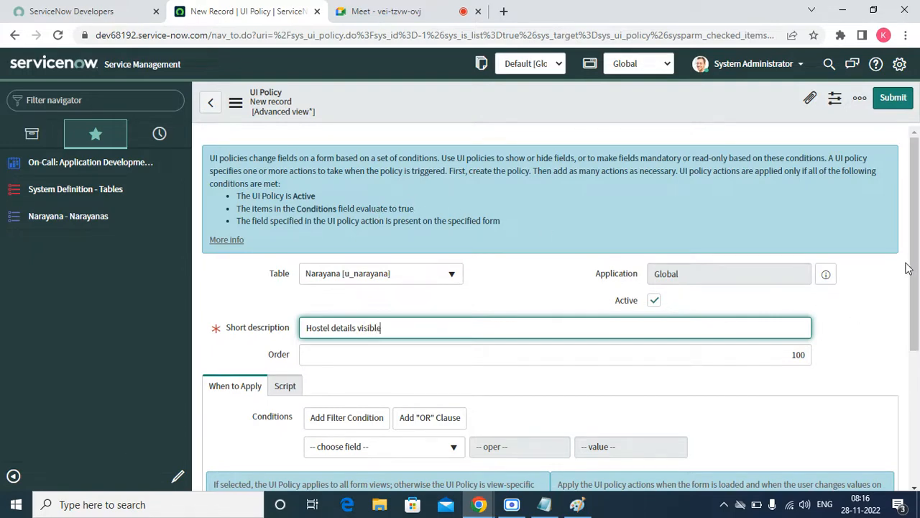
# Look over the UI policy form's fields and highlight the label of its Active option.
pyautogui.scroll(-1, 916, 270)
pyautogui.scroll(-1, 917, 270)
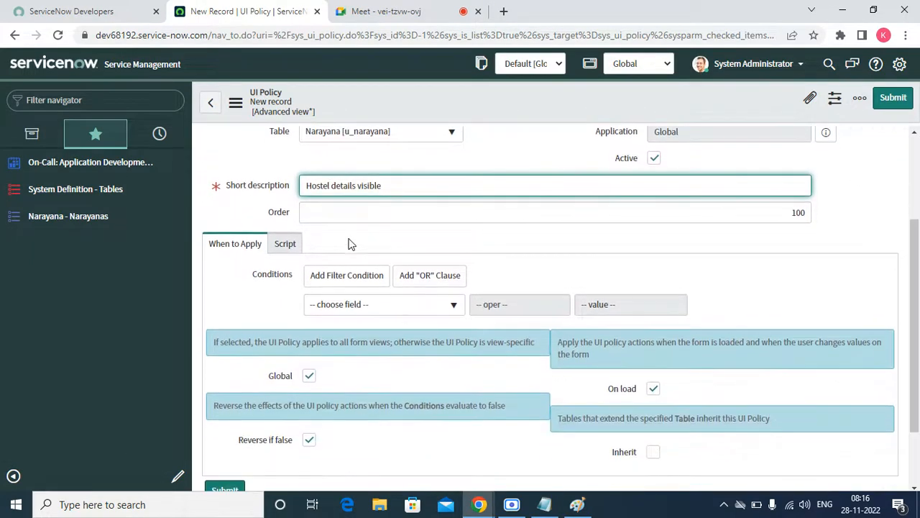
pyautogui.scroll(2, 660, 271)
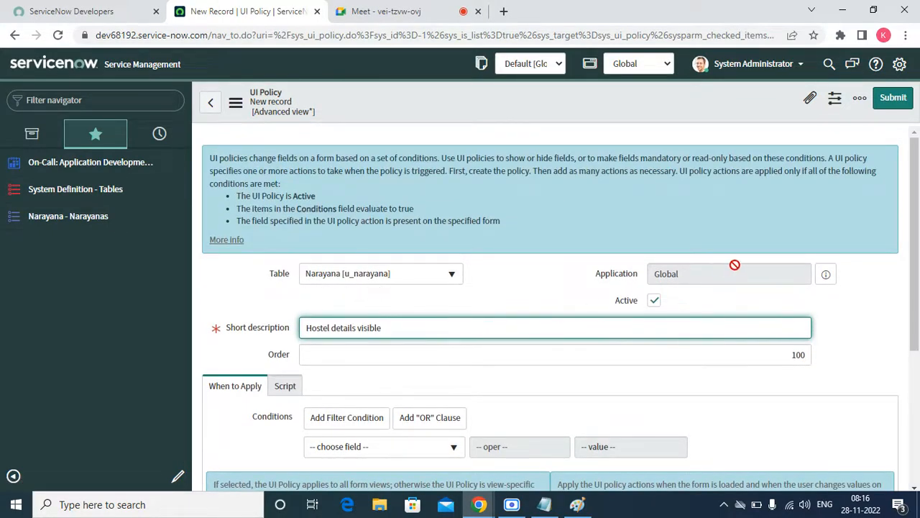
pyautogui.moveTo(679, 277); pyautogui.dragTo(642, 310)
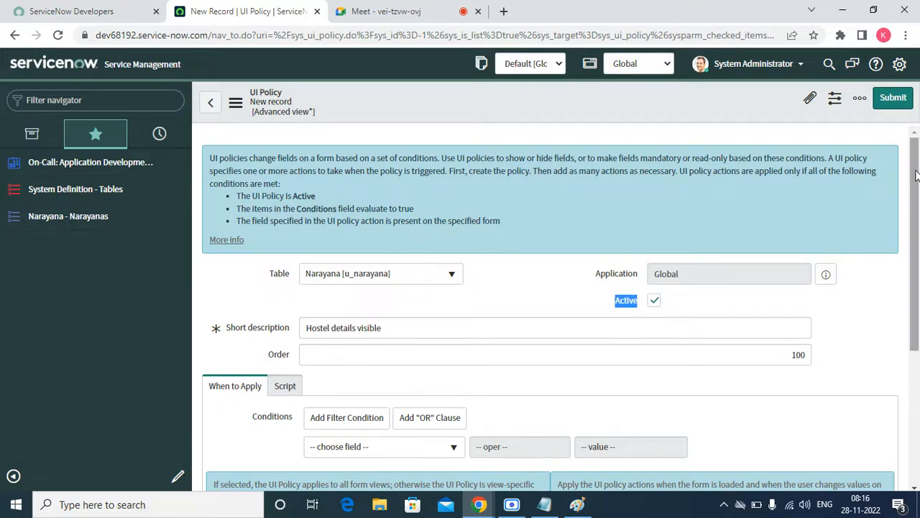
# Add the condition "Hostel is true" for when the UI policy applies.
pyautogui.moveTo(916, 179); pyautogui.dragTo(917, 267)
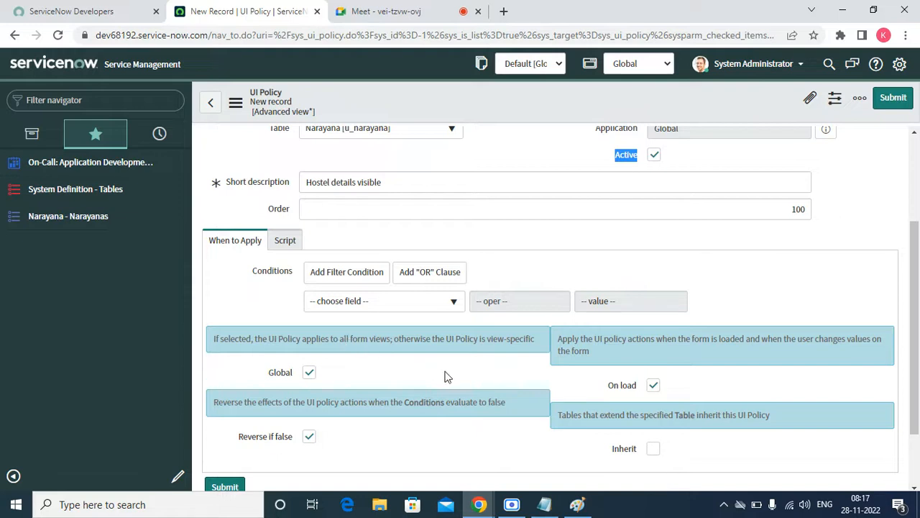
pyautogui.click(388, 308)
pyautogui.write('hos')
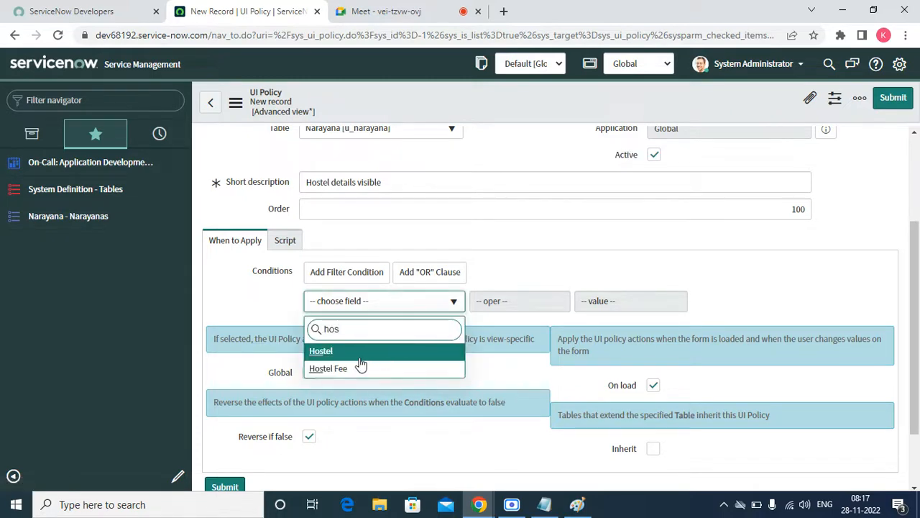
pyautogui.press('Return')
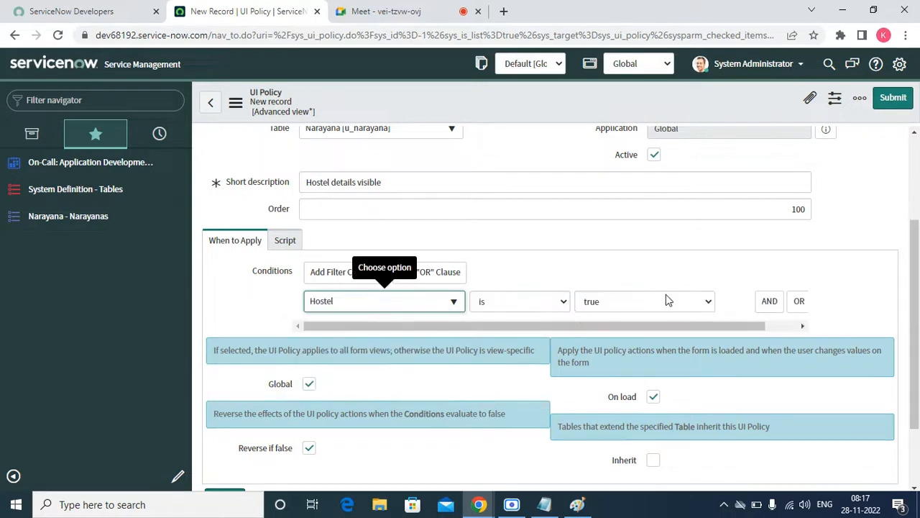
pyautogui.moveTo(728, 325); pyautogui.dragTo(763, 327)
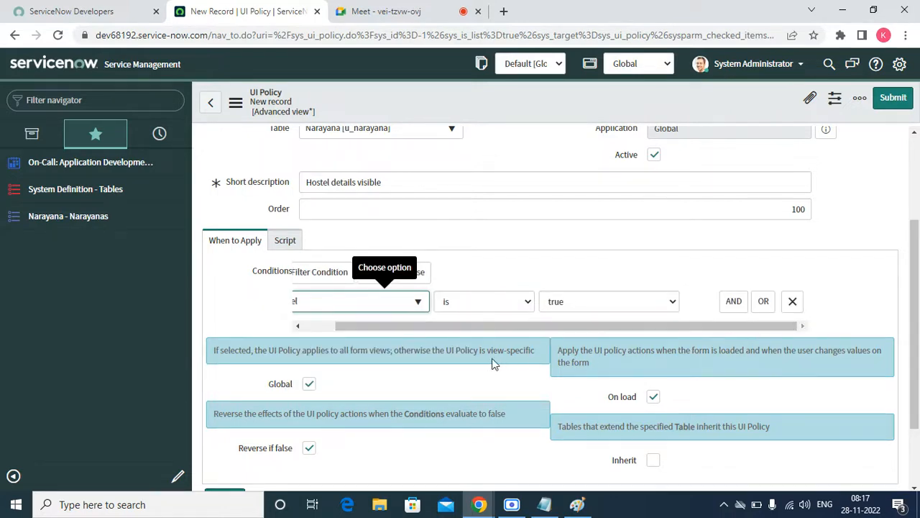
# Check the policy's Script section, return to its When to Apply conditions, and highlight the Order value.
pyautogui.click(285, 240)
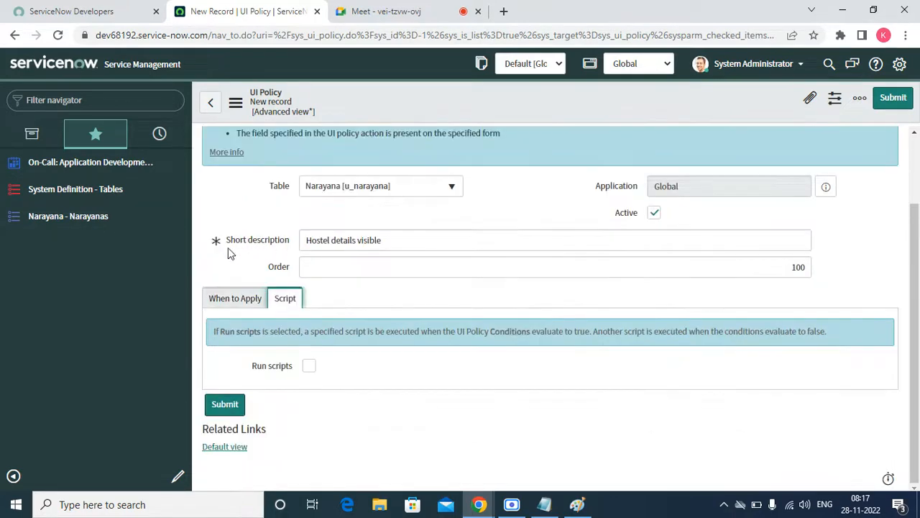
pyautogui.click(232, 302)
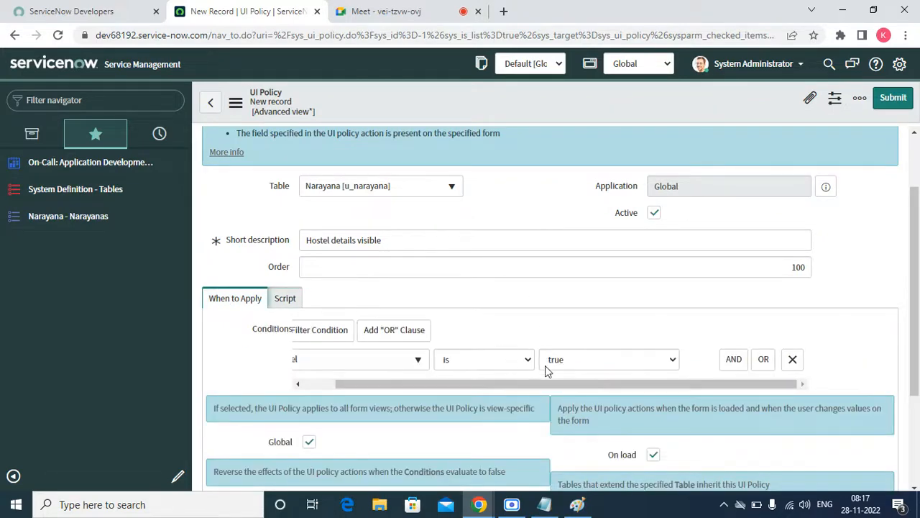
pyautogui.moveTo(426, 384); pyautogui.dragTo(395, 384)
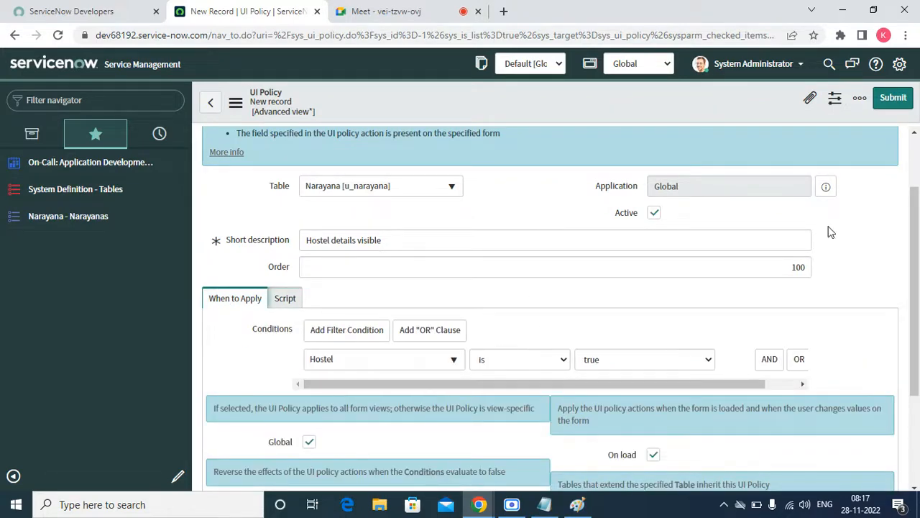
pyautogui.doubleClick(770, 262)
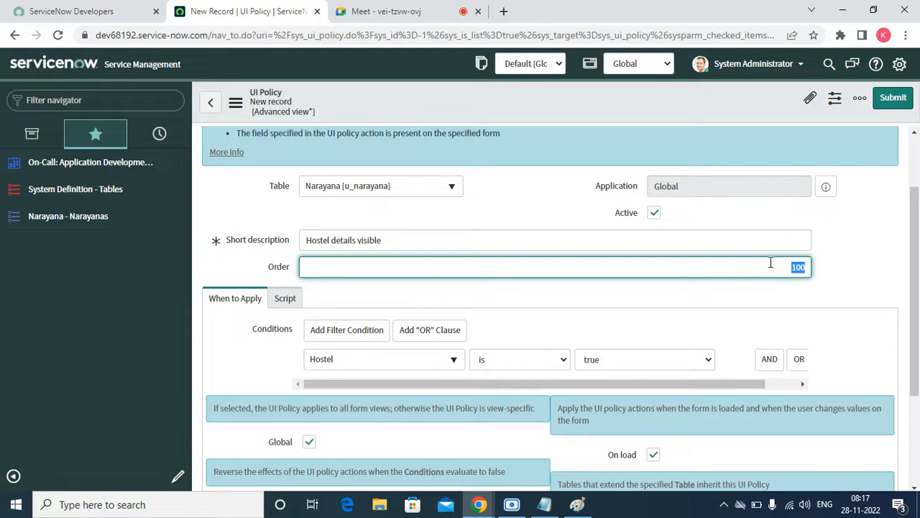
pyautogui.scroll(1, 770, 262)
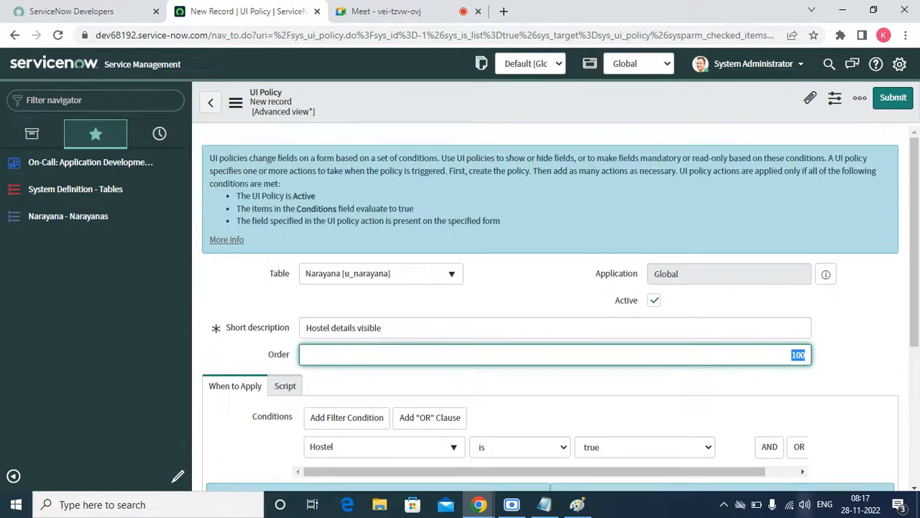
# Highlight the explanation of the Global option about form views, and the Global label beneath it.
pyautogui.scroll(-2, 830, 330)
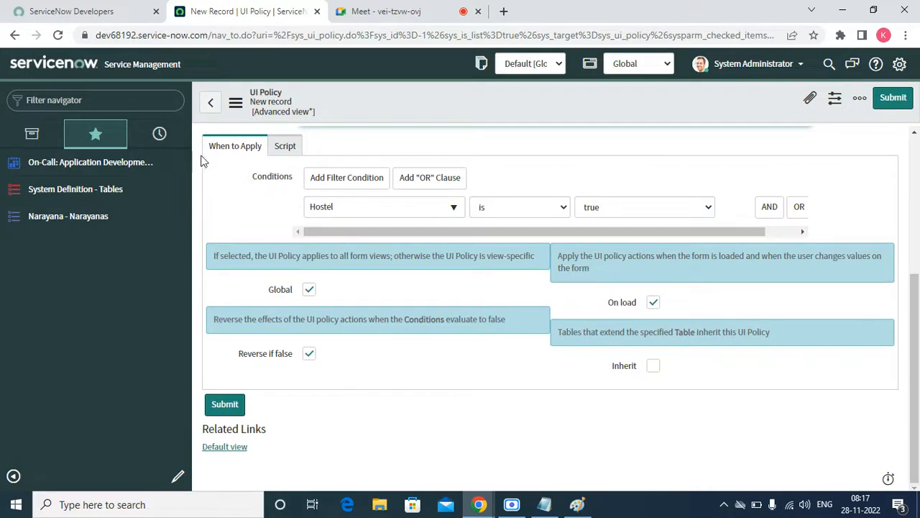
pyautogui.moveTo(337, 232); pyautogui.dragTo(415, 249)
pyautogui.moveTo(208, 256); pyautogui.dragTo(536, 269)
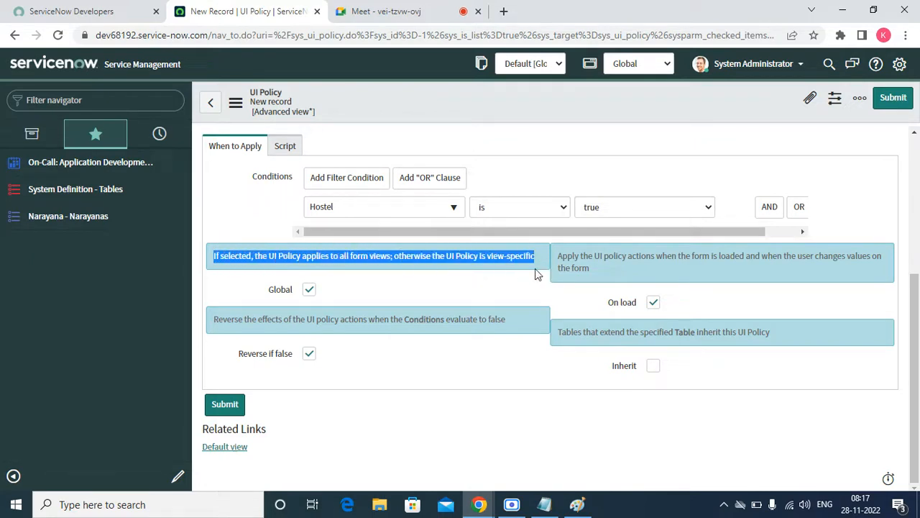
pyautogui.click(266, 295)
pyautogui.moveTo(264, 295); pyautogui.dragTo(309, 289)
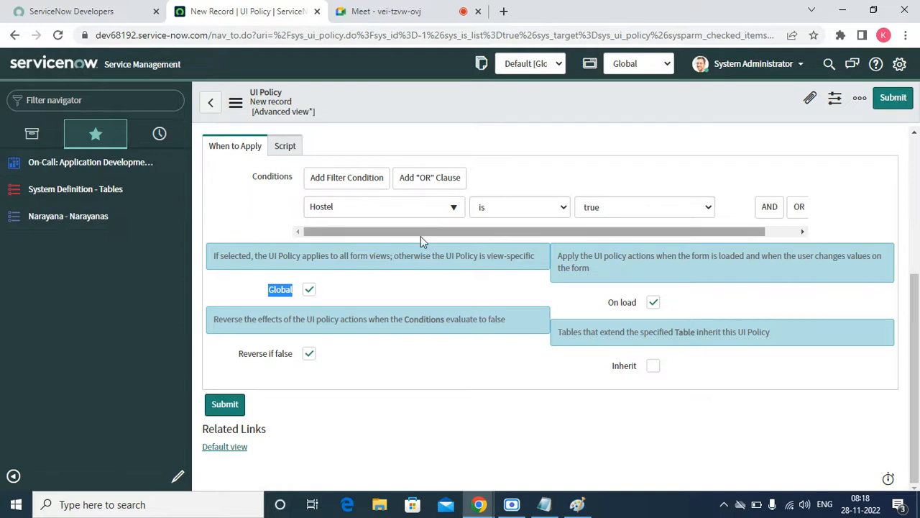
# Turn off the policy's Global option, look over the selectable views, and turn Global back on.
pyautogui.click(309, 292)
pyautogui.click(310, 291)
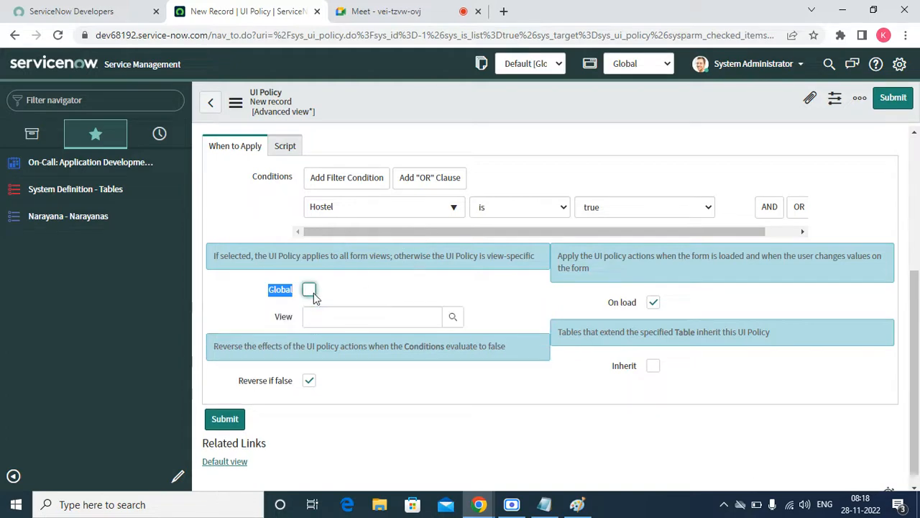
pyautogui.click(454, 319)
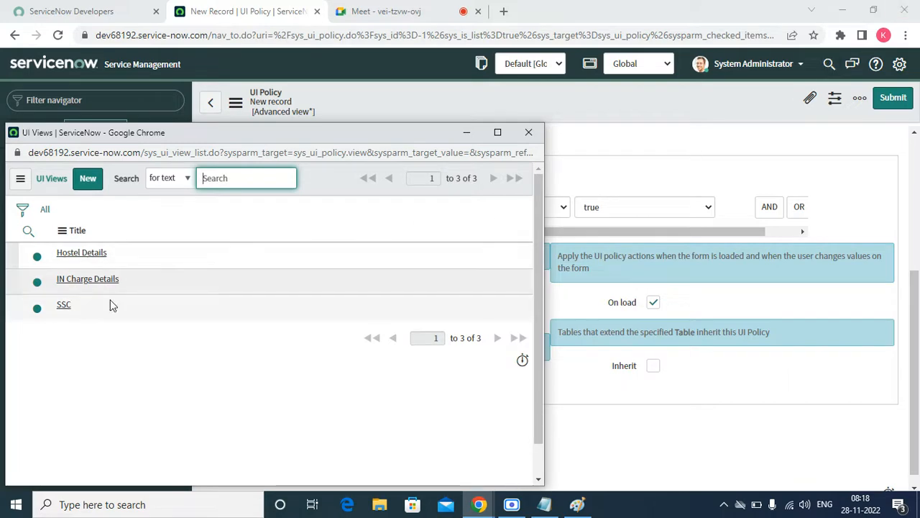
pyautogui.click(529, 132)
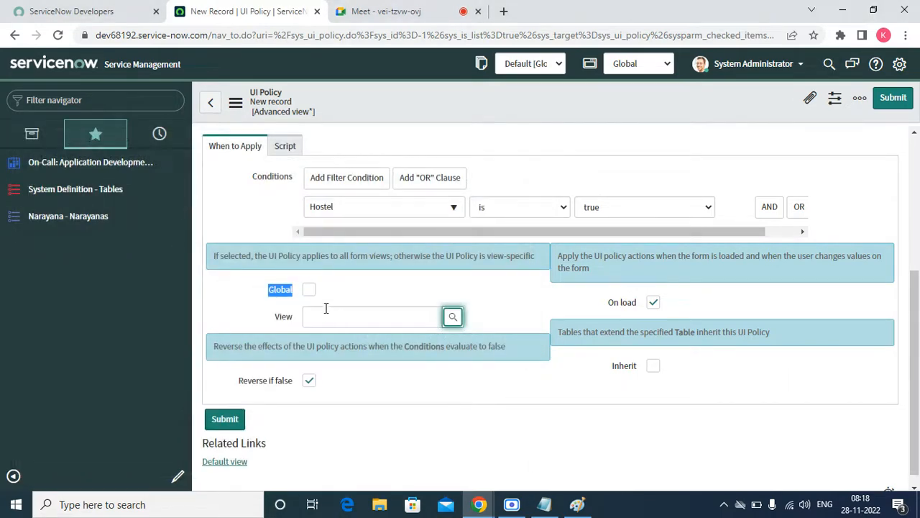
pyautogui.click(308, 289)
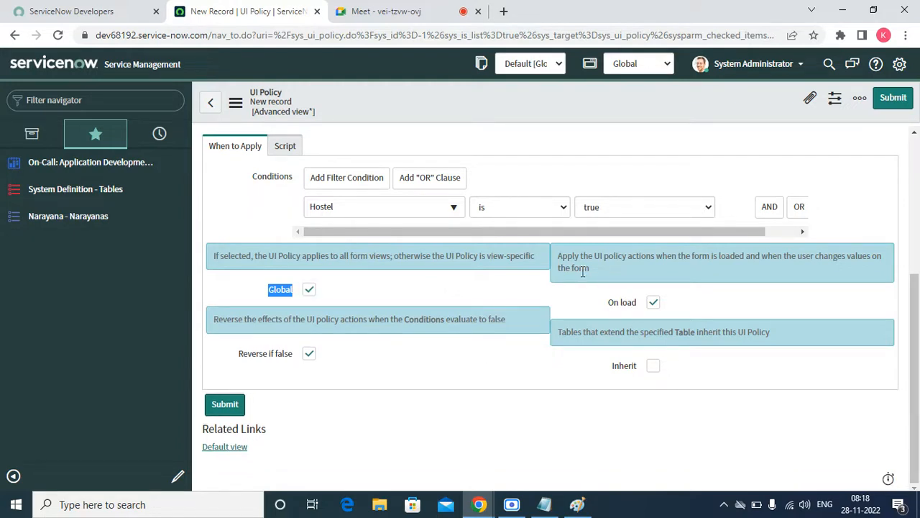
# Highlight the explanations of the On load, Reverse if false and Inherit options in turn.
pyautogui.moveTo(558, 256); pyautogui.dragTo(596, 267)
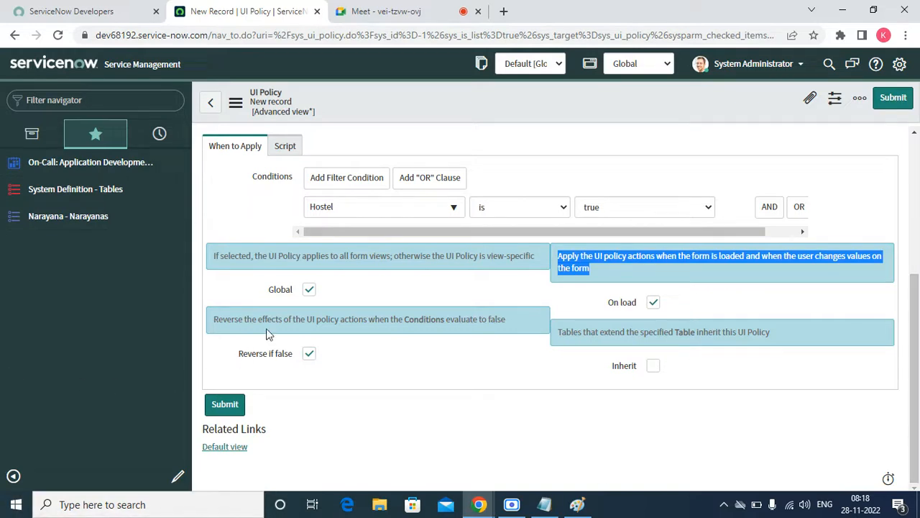
pyautogui.moveTo(217, 319); pyautogui.dragTo(523, 322)
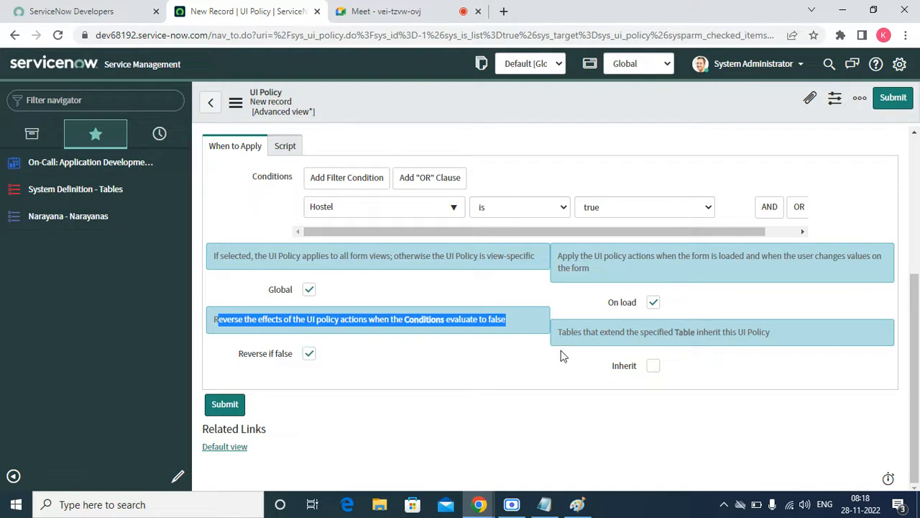
pyautogui.moveTo(558, 332); pyautogui.dragTo(708, 345)
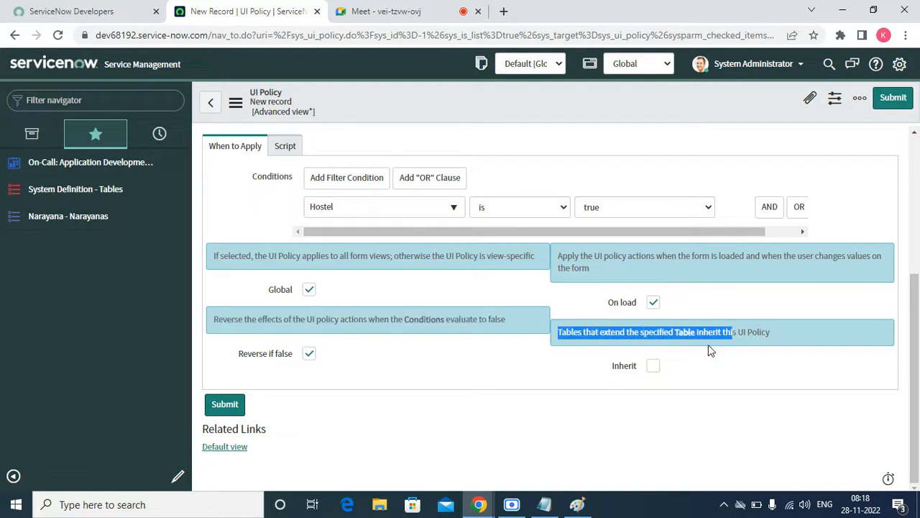
pyautogui.click(684, 365)
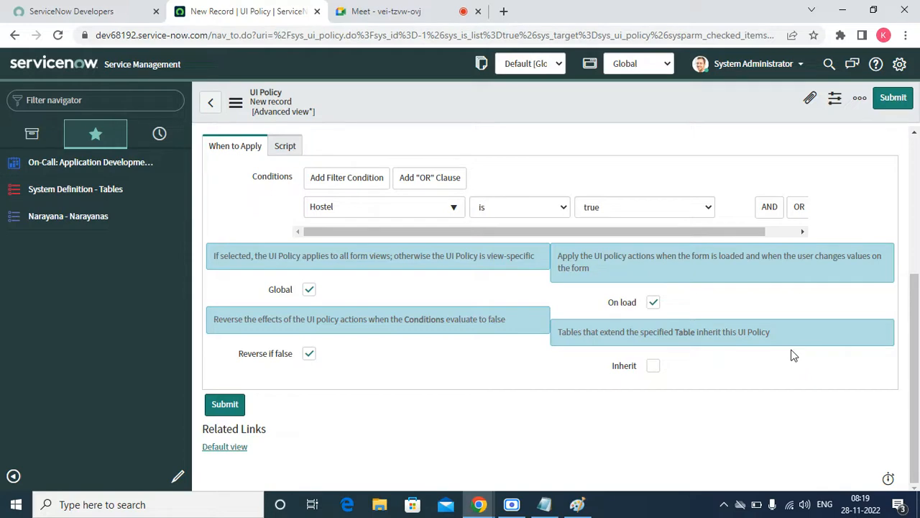
pyautogui.click(414, 10)
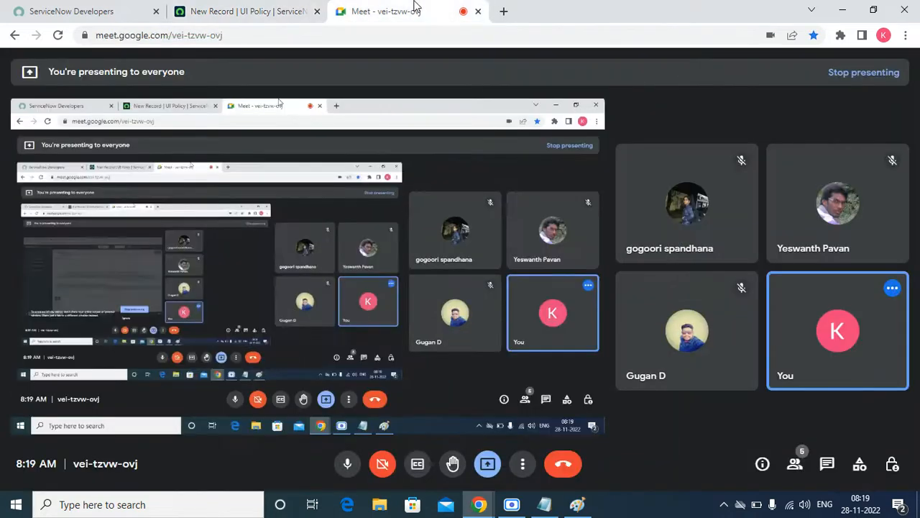
pyautogui.click(303, 19)
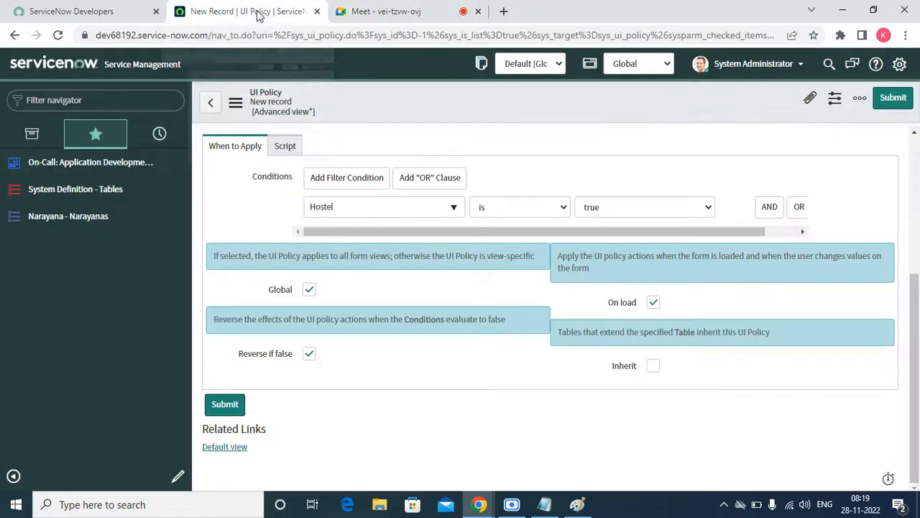
pyautogui.click(896, 405)
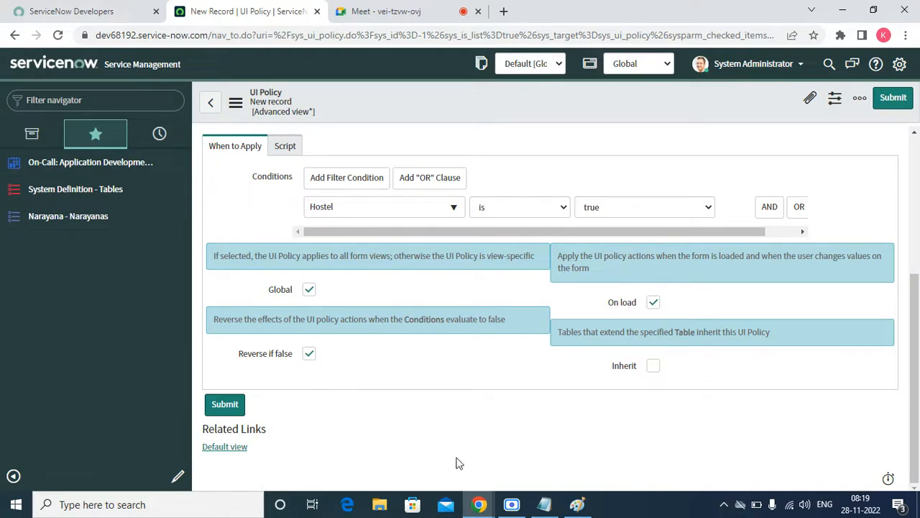
# Save the Hostel details visible UI policy and stay on its form.
pyautogui.scroll(4, 345, 363)
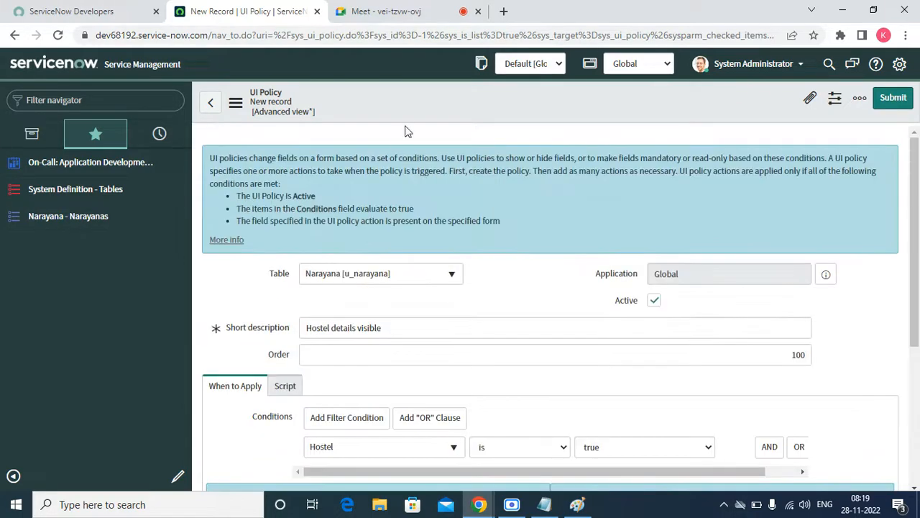
pyautogui.rightClick(406, 102)
pyautogui.click(424, 107)
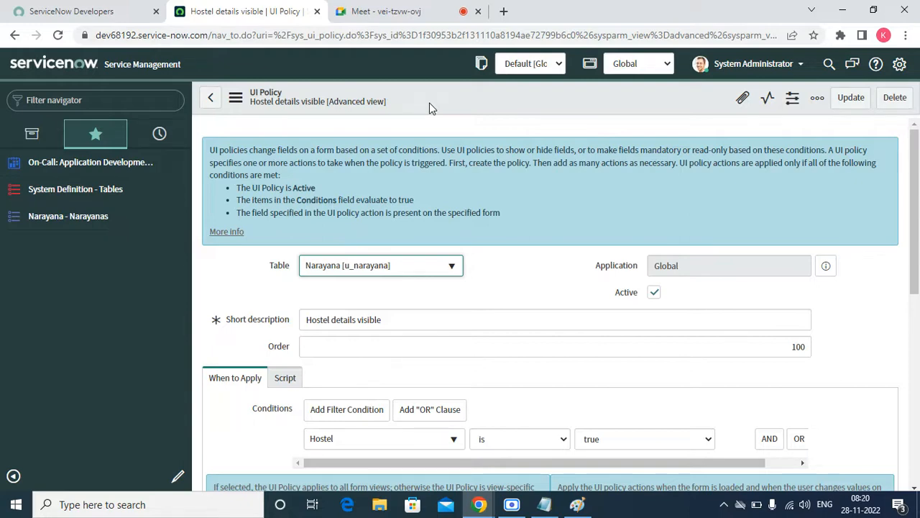
# Open the Narayana list in a new browser tab and open its first record.
pyautogui.rightClick(63, 220)
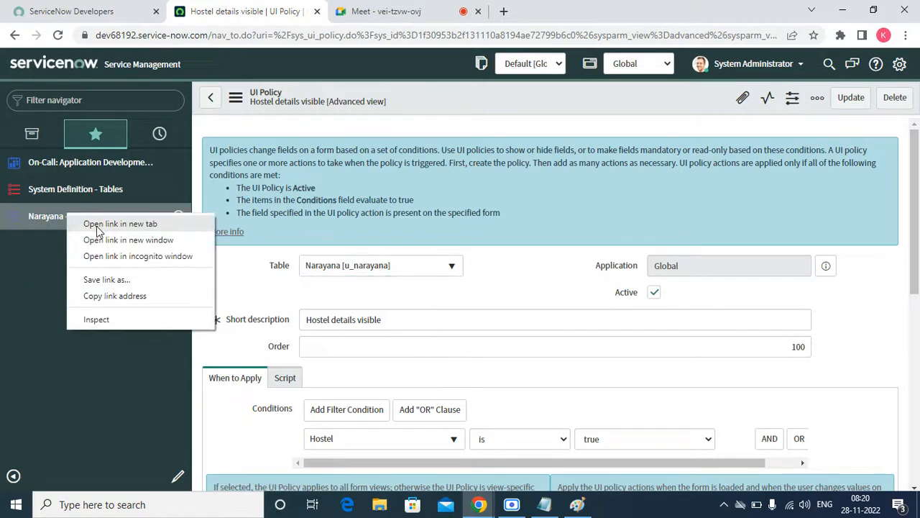
pyautogui.click(94, 227)
pyautogui.click(392, 11)
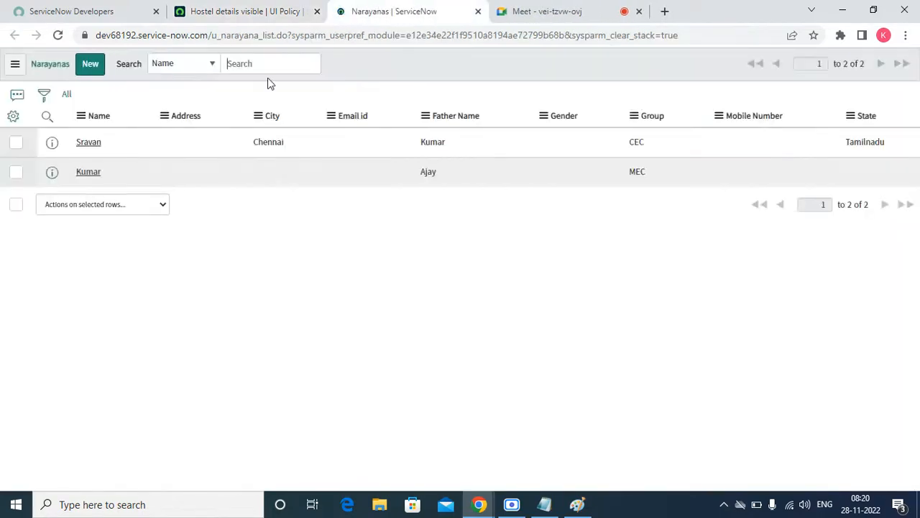
pyautogui.click(93, 148)
# Tick Hostel in the record's Hostel Details section and highlight the Floor field's label.
pyautogui.click(268, 11)
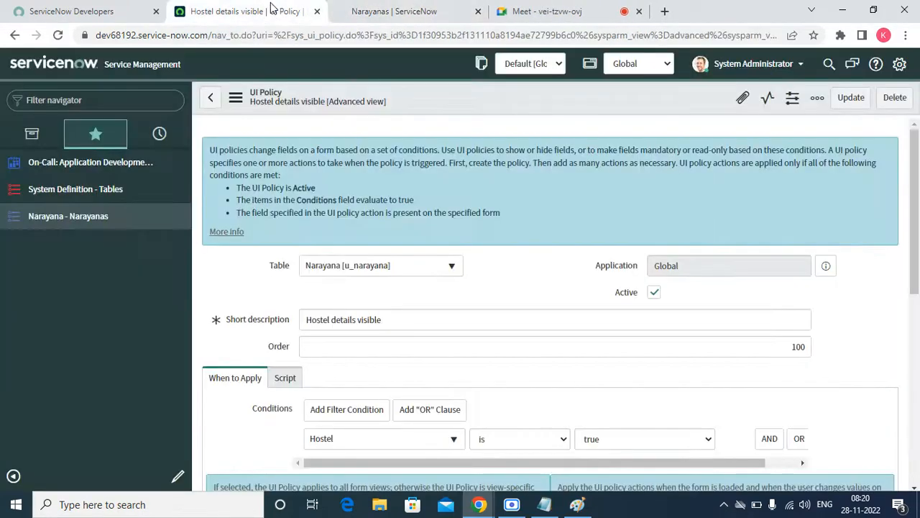
pyautogui.click(438, 14)
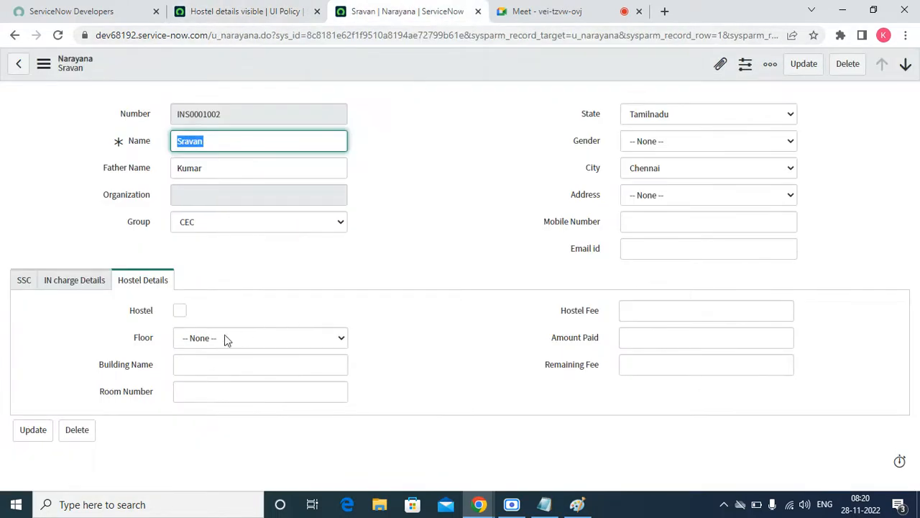
pyautogui.click(180, 310)
pyautogui.doubleClick(142, 337)
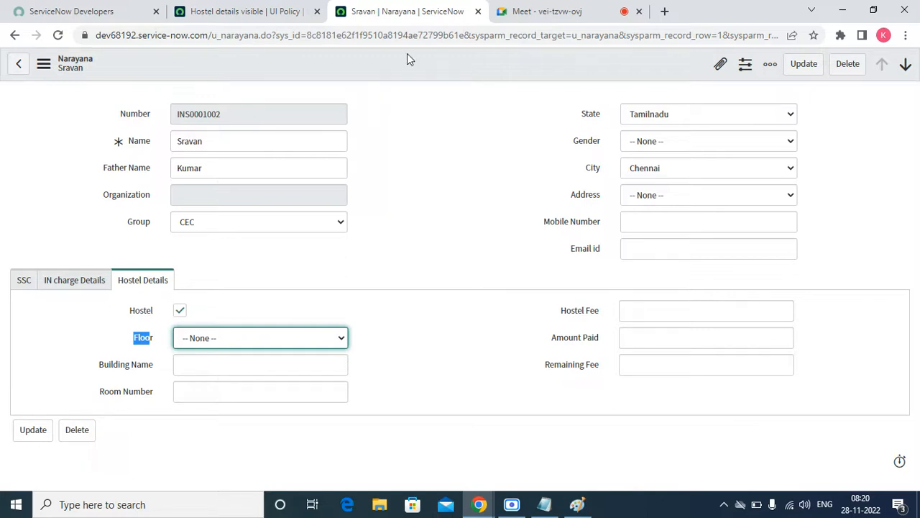
# Start a new UI policy action for the Hostel details visible policy and choose Building Name as its field.
pyautogui.click(245, 13)
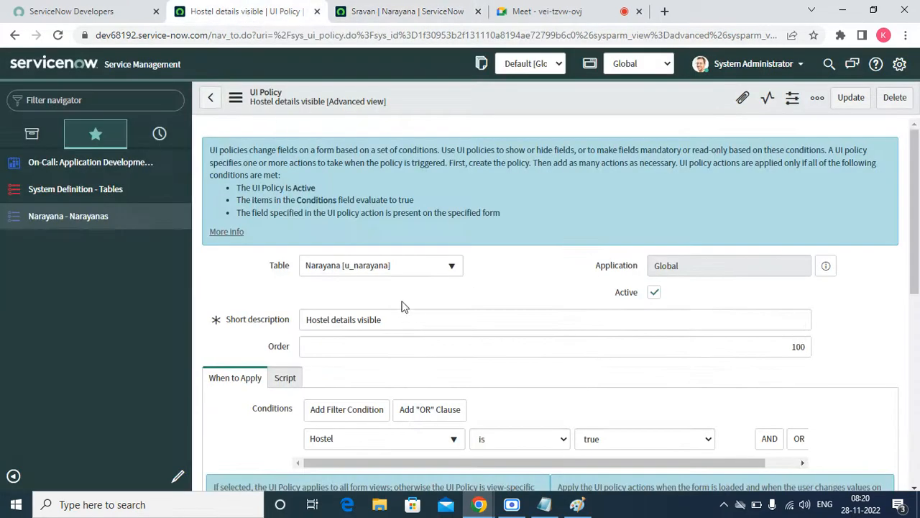
pyautogui.scroll(-10, 406, 307)
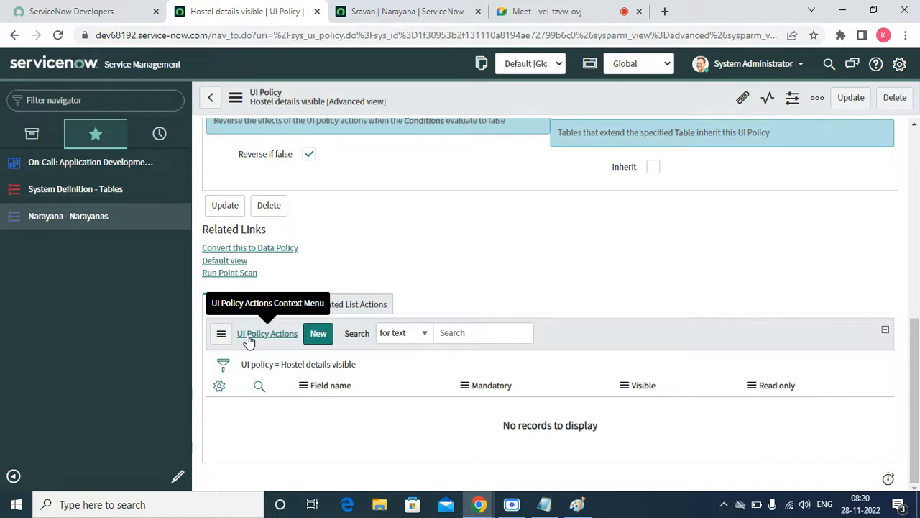
pyautogui.click(314, 339)
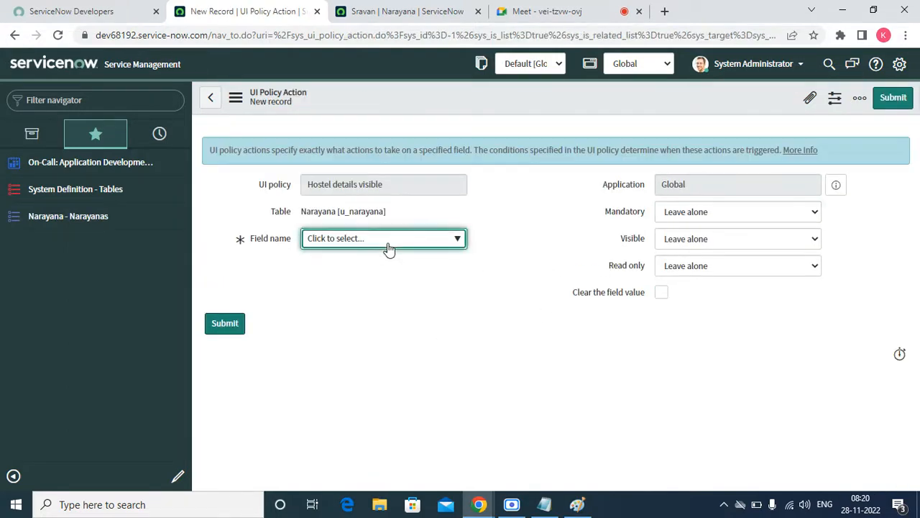
pyautogui.click(463, 238)
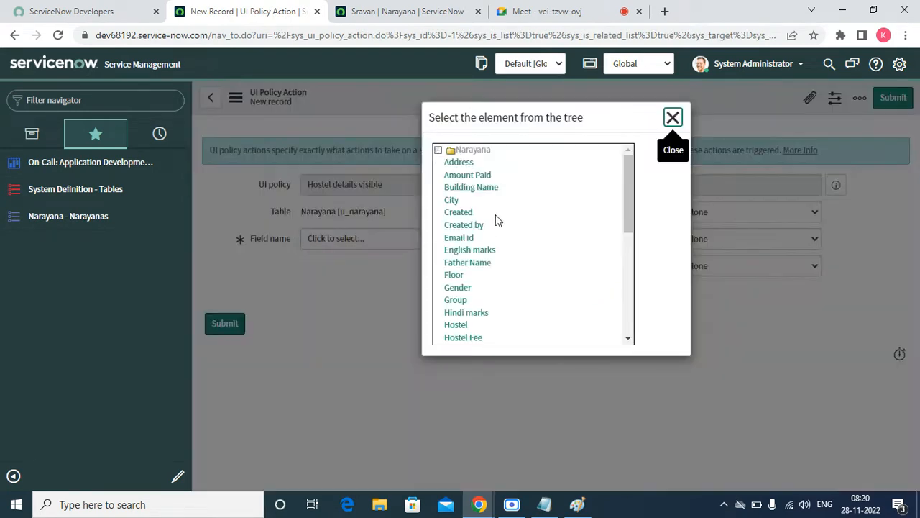
pyautogui.click(476, 189)
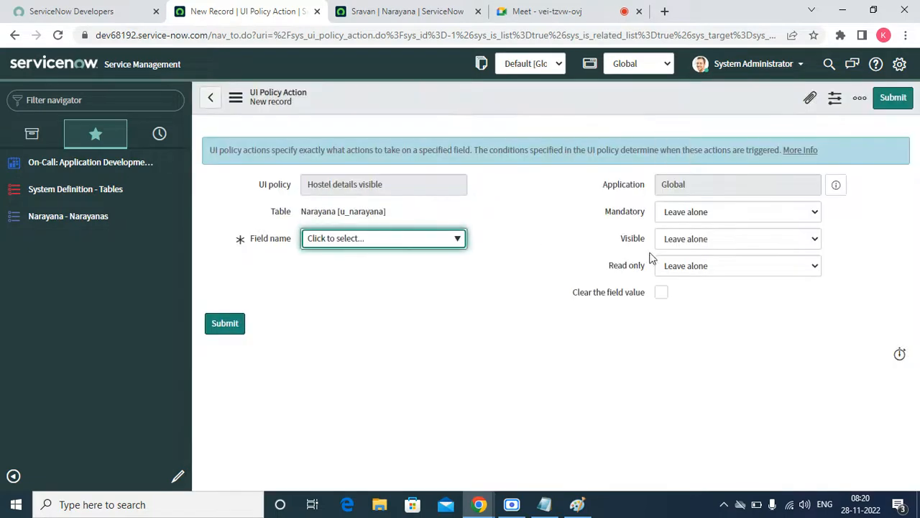
# Highlight the Mandatory, Visible, Read only and Clear the field value labels on the UI policy action.
pyautogui.moveTo(603, 212); pyautogui.dragTo(651, 215)
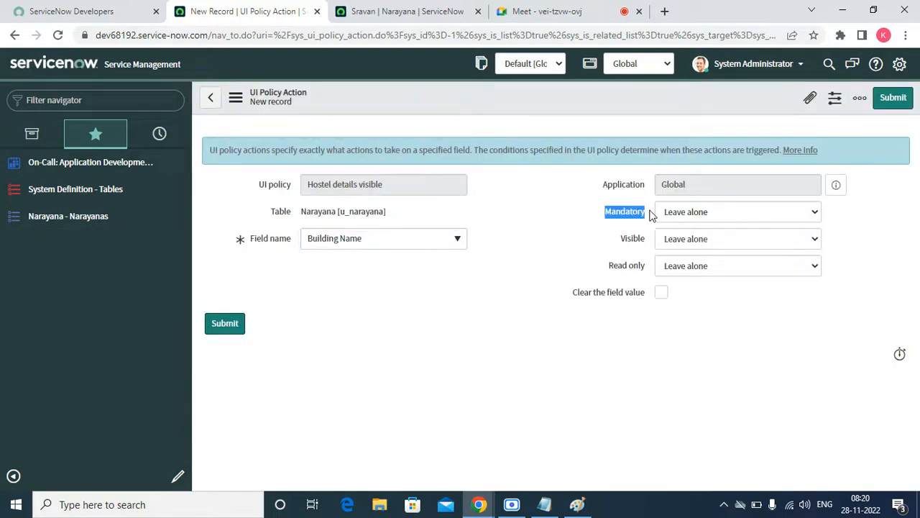
pyautogui.doubleClick(622, 240)
pyautogui.tripleClick(623, 274)
pyautogui.click(600, 215)
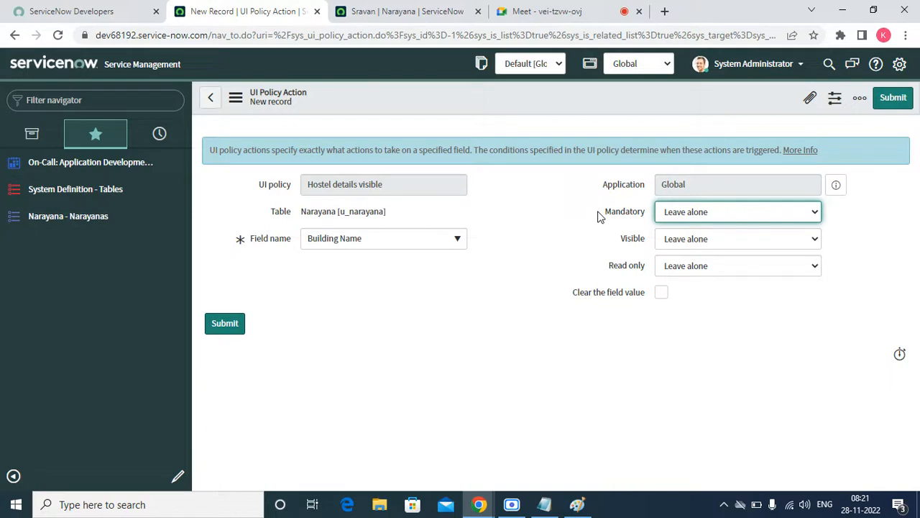
pyautogui.moveTo(568, 304); pyautogui.dragTo(647, 297)
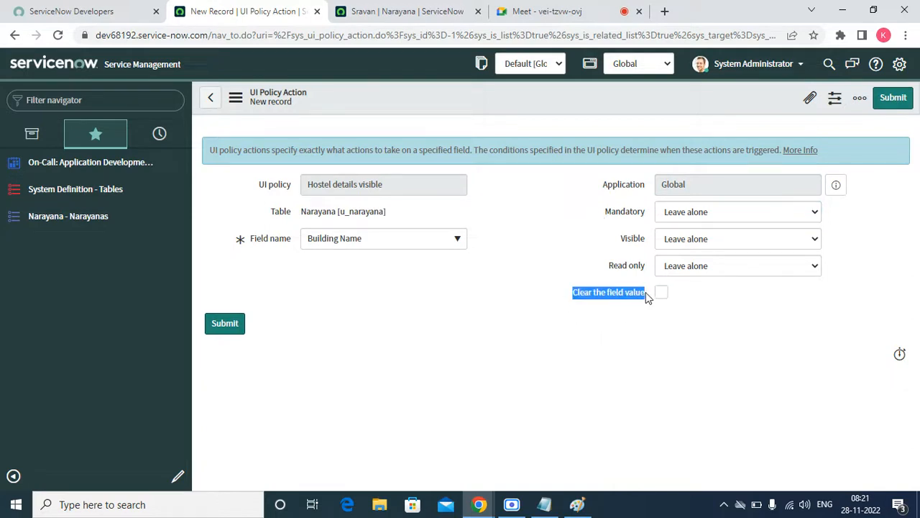
# Set both Mandatory and Visible to True for the Building Name action.
pyautogui.click(670, 218)
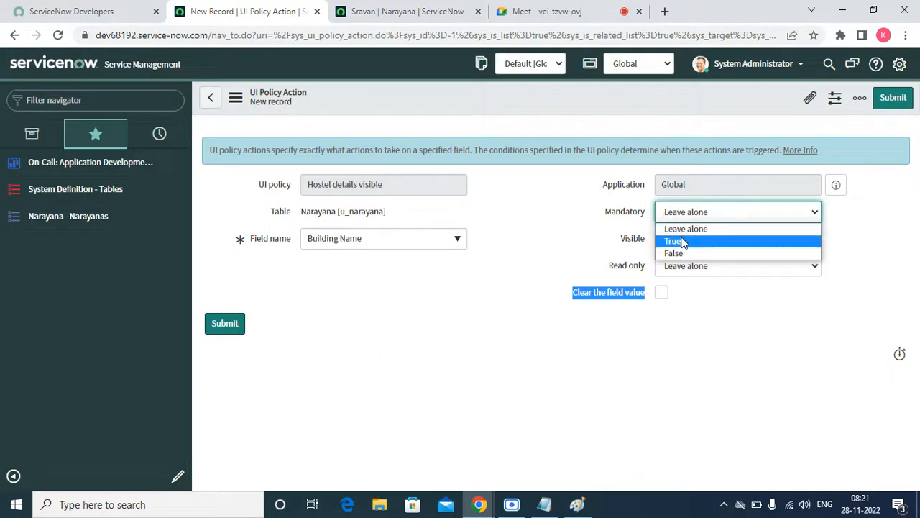
pyautogui.click(681, 241)
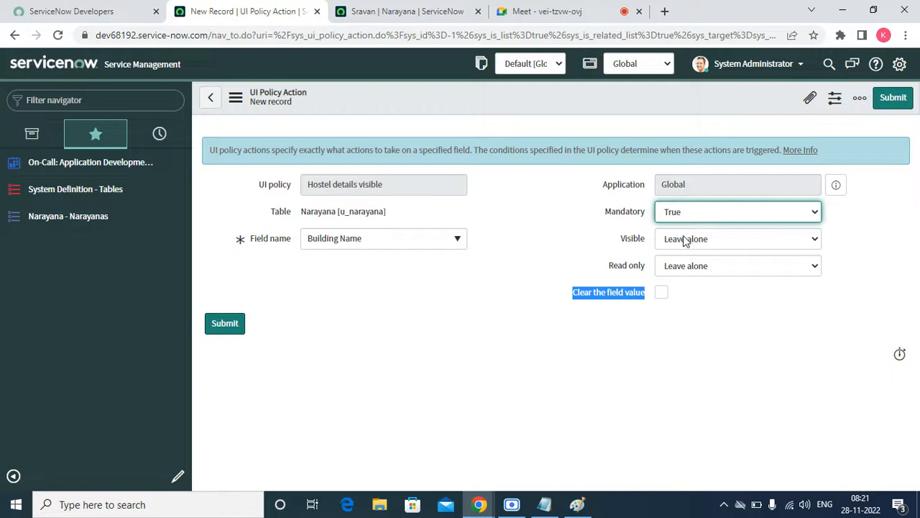
pyautogui.click(693, 243)
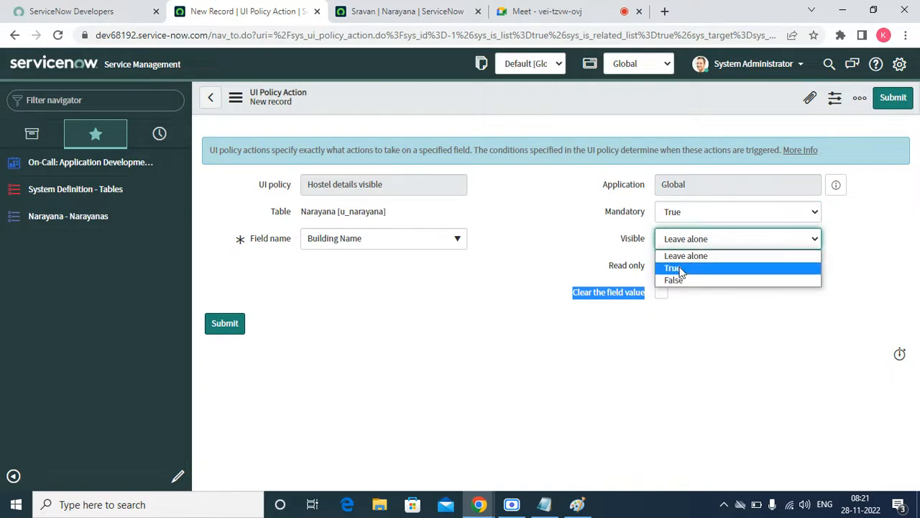
pyautogui.click(680, 269)
pyautogui.click(547, 241)
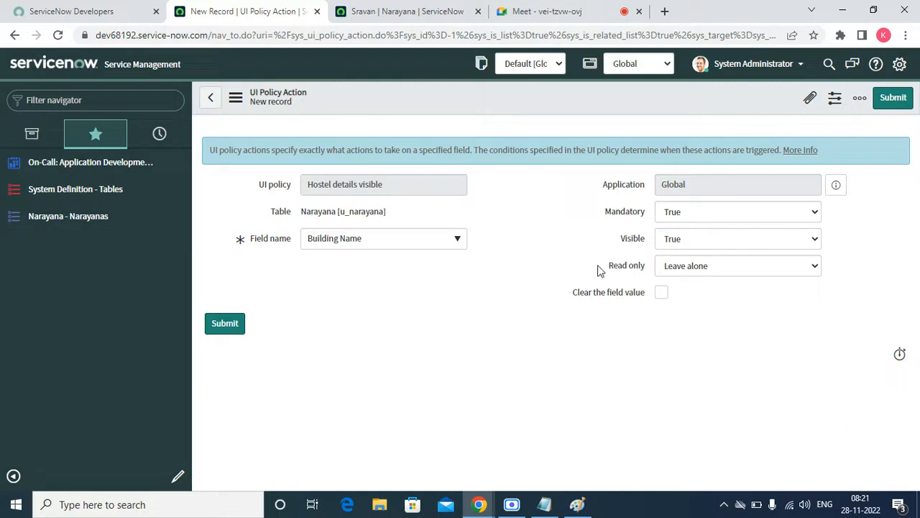
# Highlight the Read only and Mandatory labels, and save the Building Name UI policy action.
pyautogui.moveTo(597, 265); pyautogui.dragTo(639, 267)
pyautogui.moveTo(606, 213); pyautogui.dragTo(653, 217)
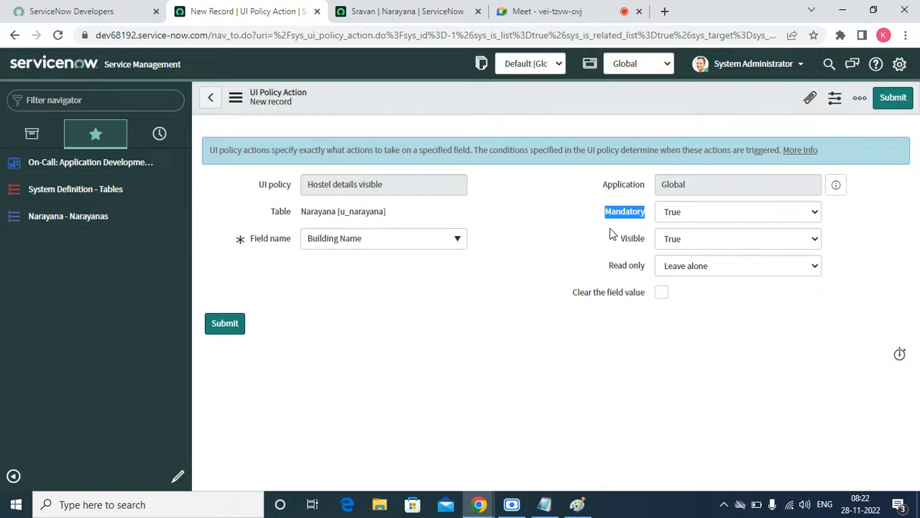
pyautogui.click(630, 238)
pyautogui.rightClick(544, 104)
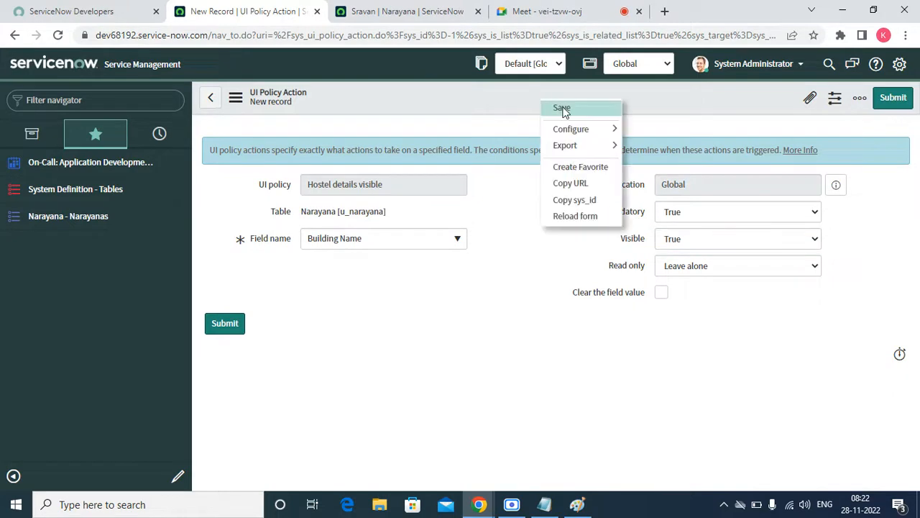
pyautogui.click(564, 109)
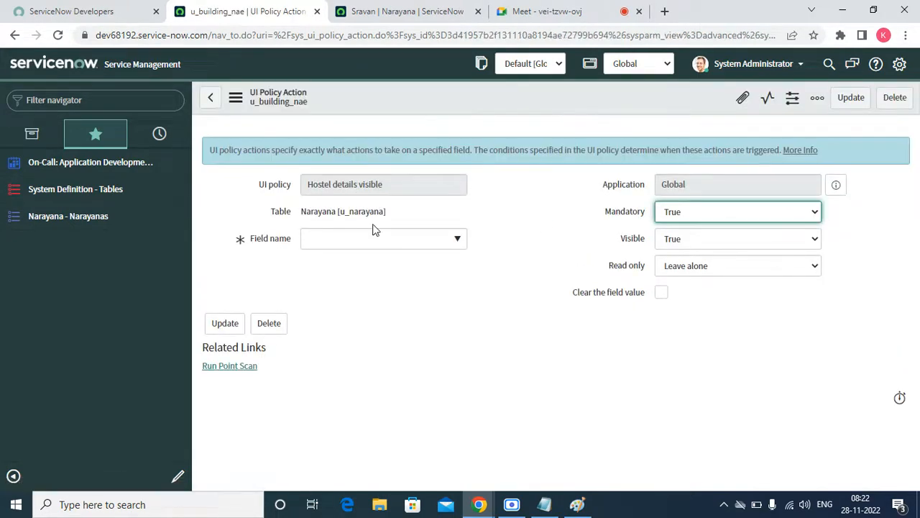
# Go back to the Narayana record and open the Hostel details visible policy from the table's UI policies.
pyautogui.click(212, 99)
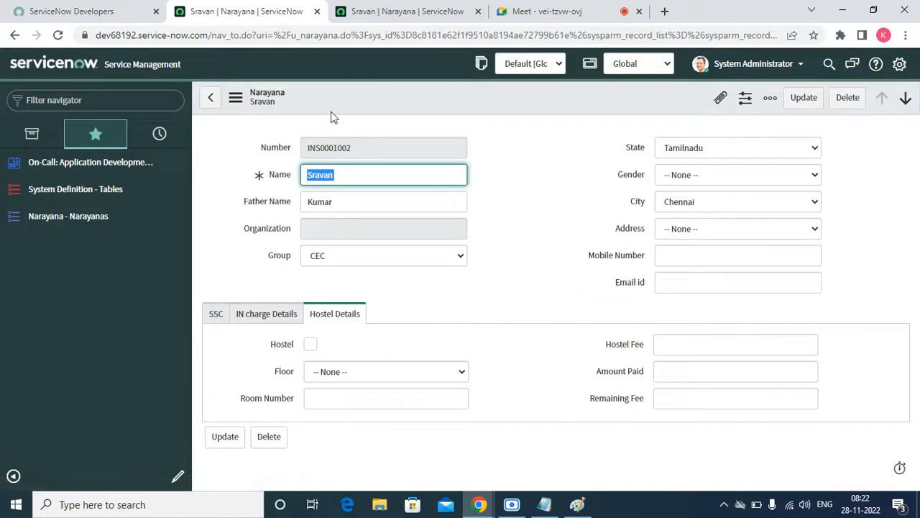
pyautogui.rightClick(332, 94)
pyautogui.moveTo(370, 156)
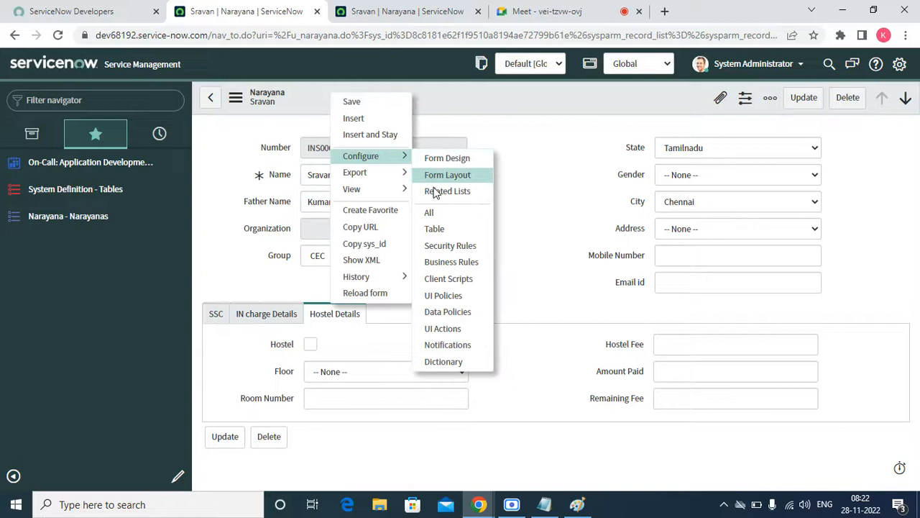
pyautogui.click(461, 298)
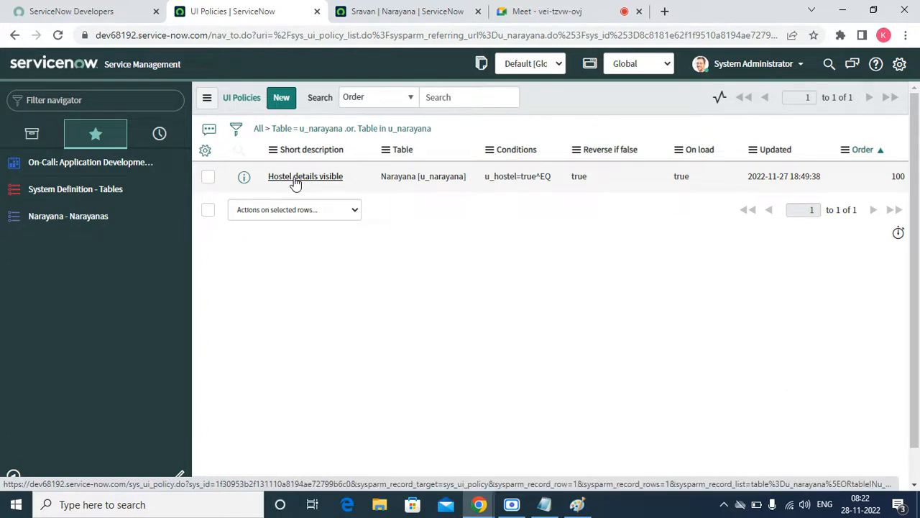
pyautogui.click(295, 180)
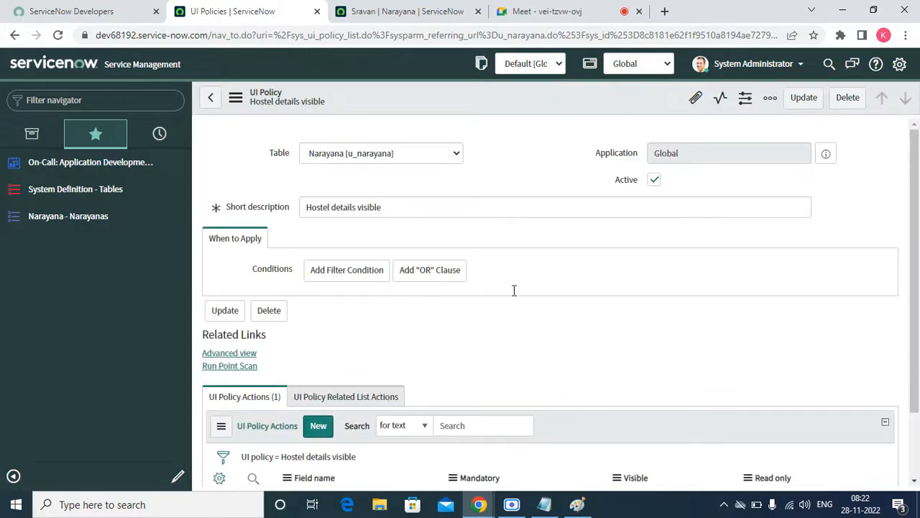
# Check the hostel fields on the Narayana record, and start a new UI policy action with Floor as its field.
pyautogui.click(413, 11)
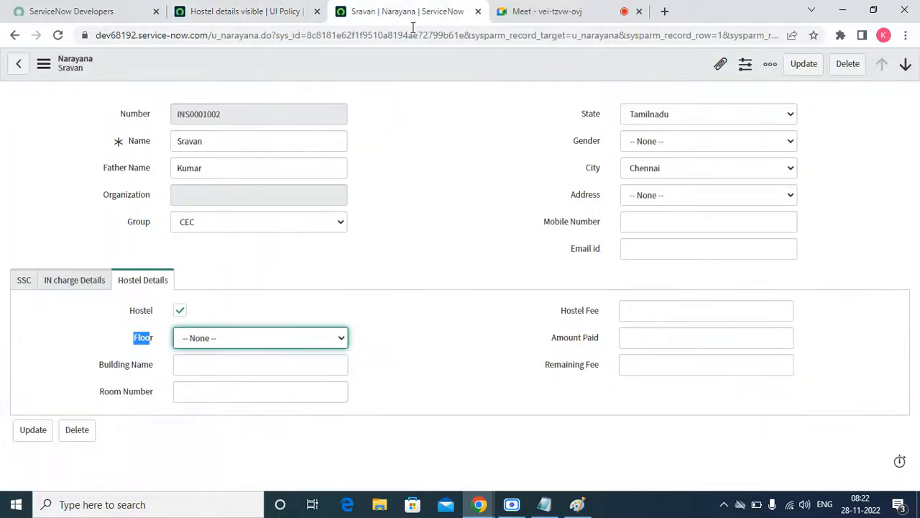
pyautogui.click(256, 11)
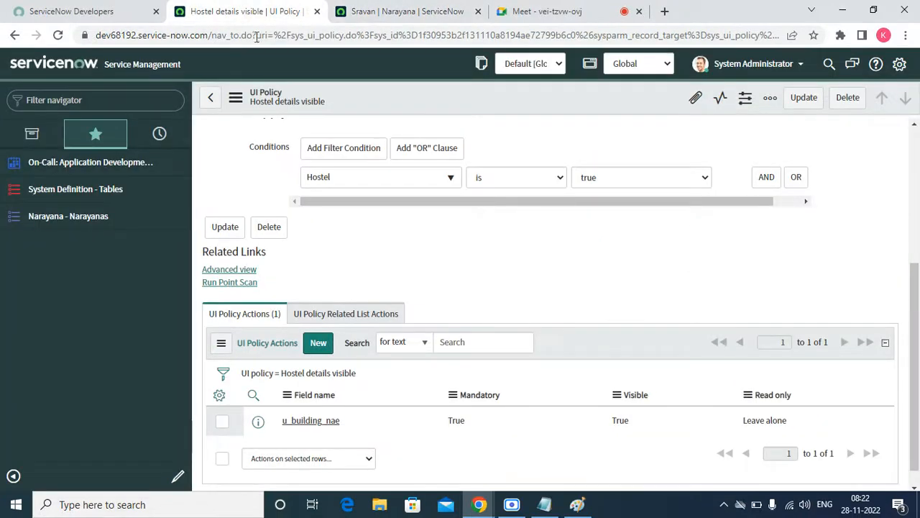
pyautogui.click(317, 343)
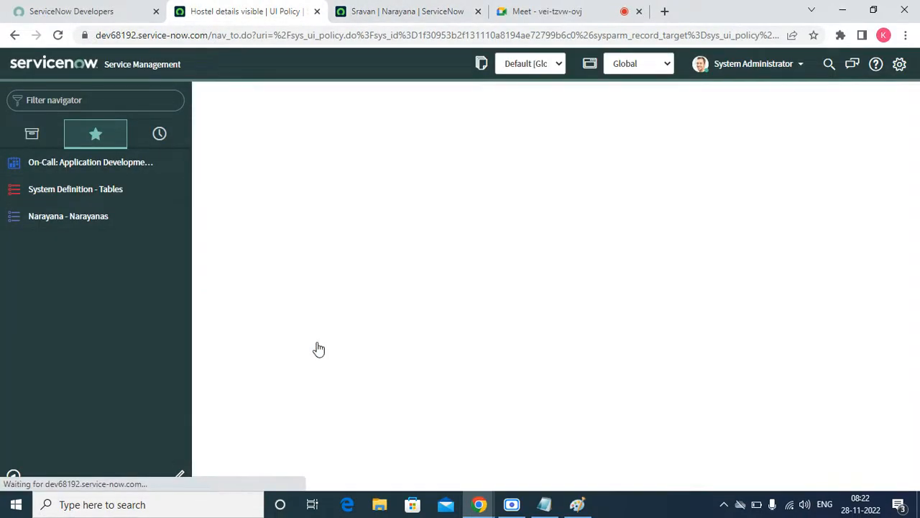
pyautogui.click(378, 238)
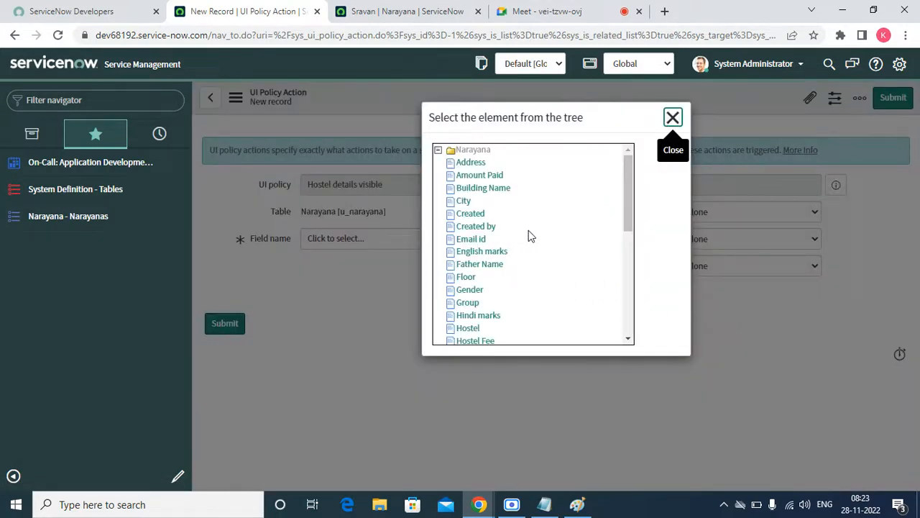
pyautogui.click(465, 279)
# Set Mandatory and Visible to True for the Floor action and submit it.
pyautogui.click(717, 214)
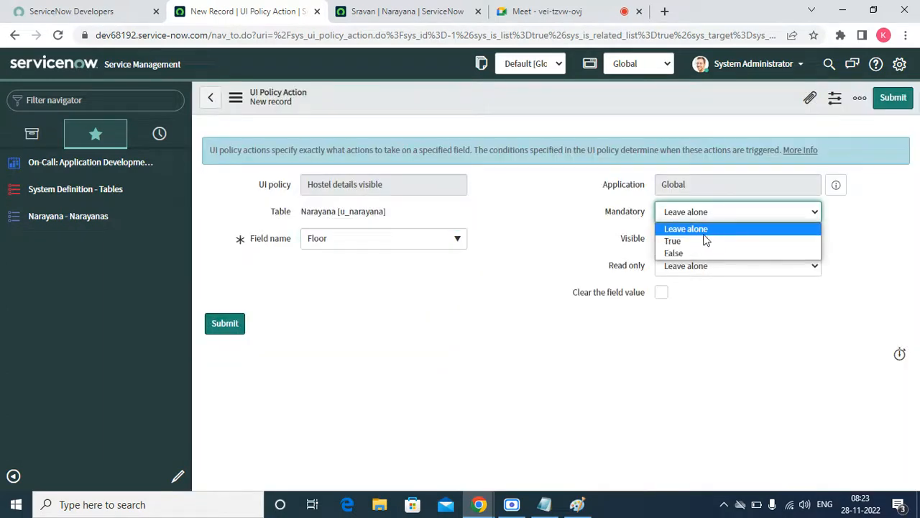
pyautogui.click(692, 241)
pyautogui.click(692, 244)
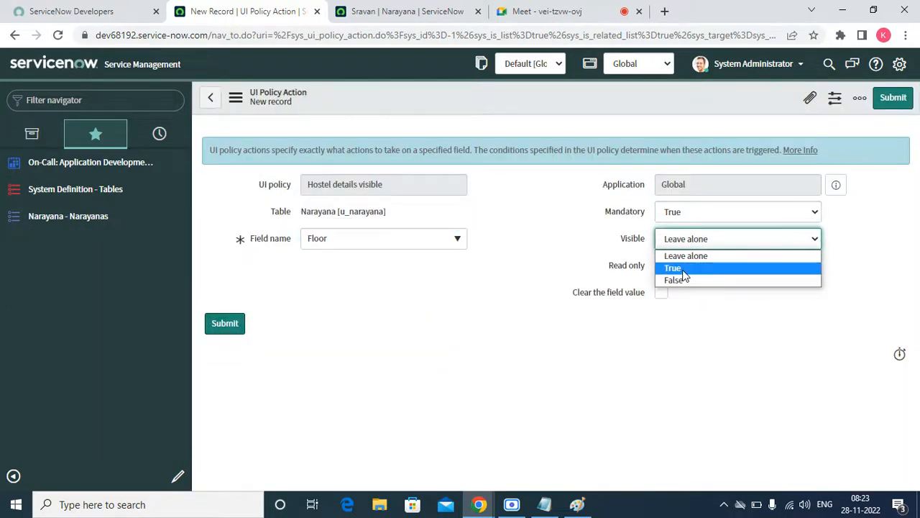
pyautogui.click(686, 268)
pyautogui.click(906, 96)
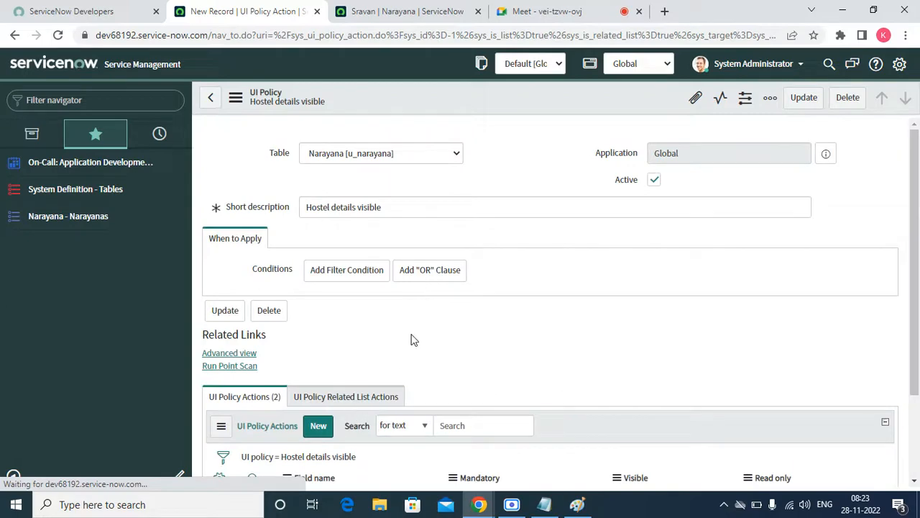
# Start another UI policy action for the Hostel details visible policy and choose Room Number as its field.
pyautogui.click(318, 313)
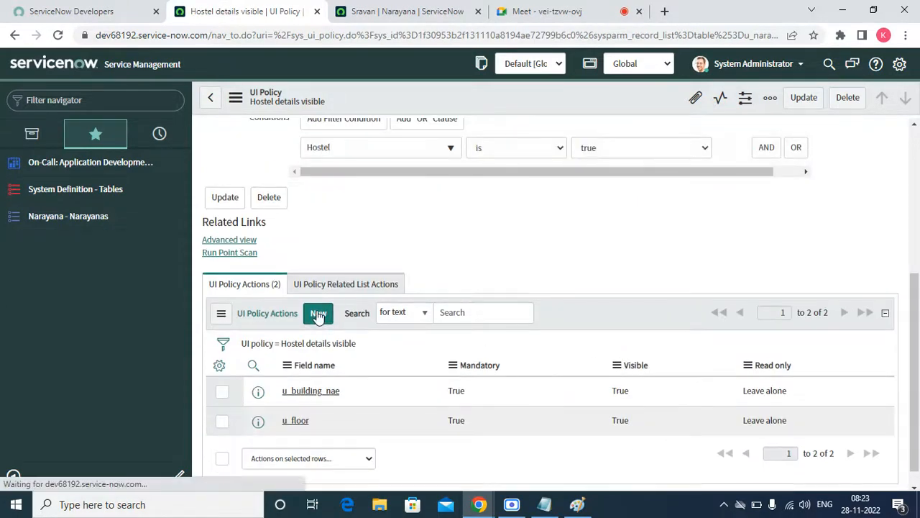
pyautogui.click(410, 11)
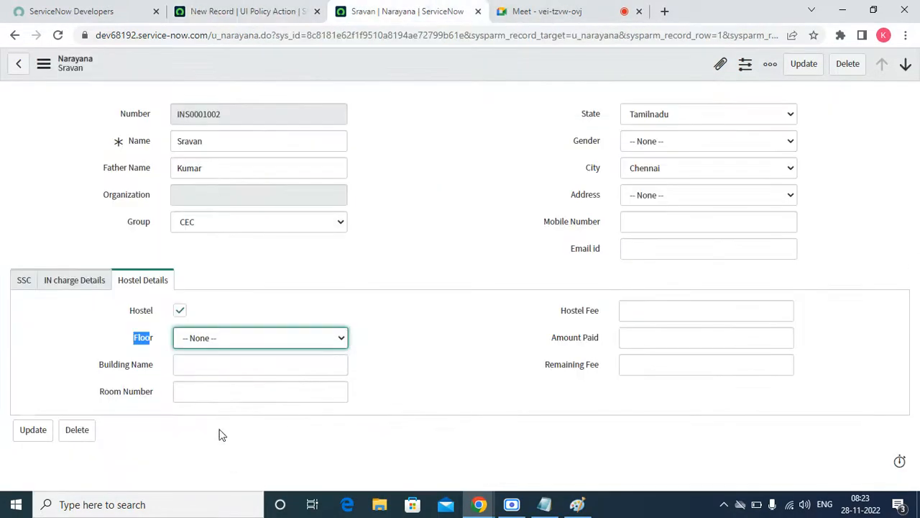
pyautogui.click(280, 10)
pyautogui.click(390, 237)
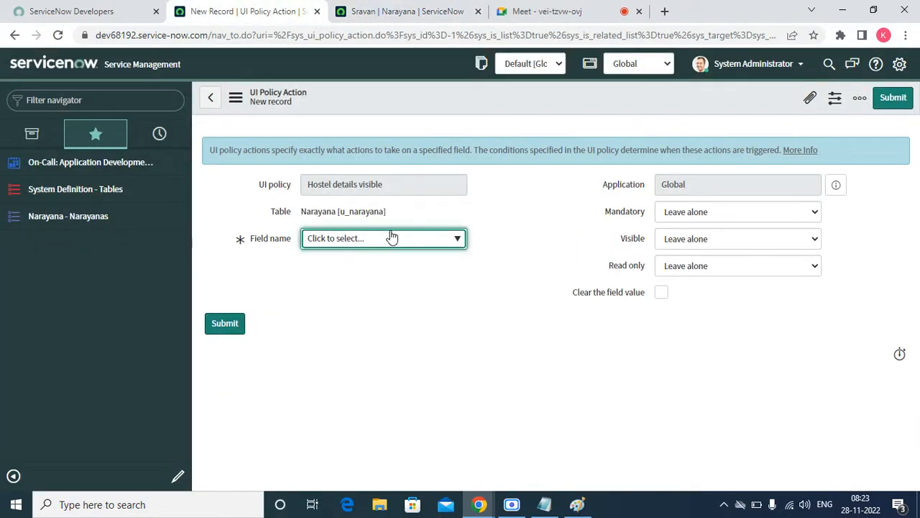
pyautogui.scroll(-6, 499, 243)
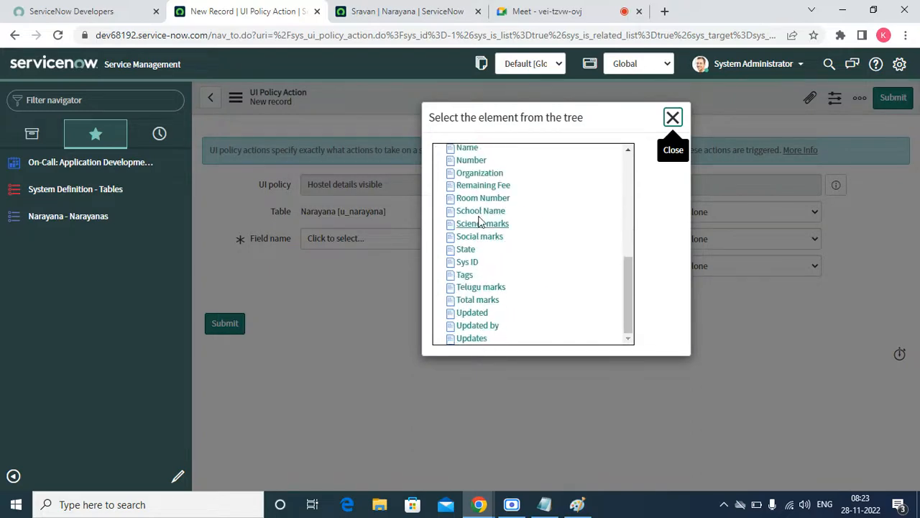
pyautogui.click(673, 118)
# Set Mandatory and Visible to True for the Room Number action and submit it.
pyautogui.click(723, 214)
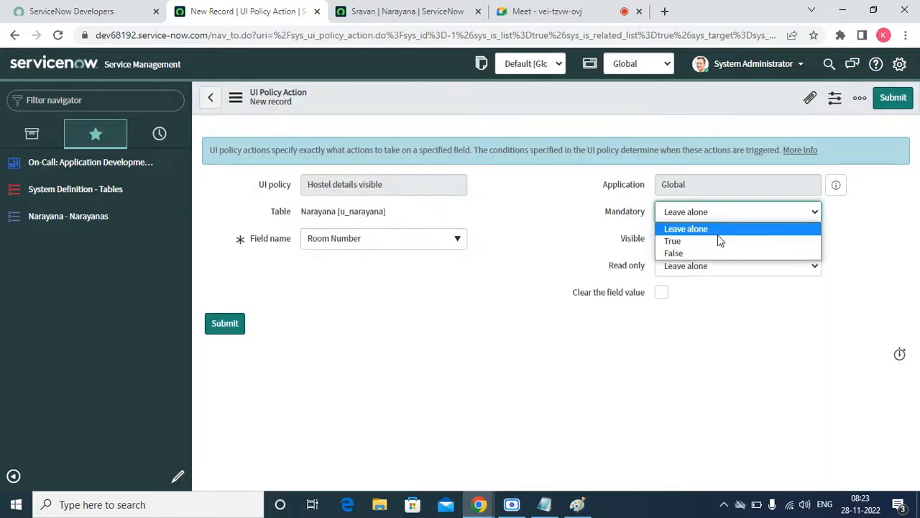
pyautogui.click(694, 214)
pyautogui.click(693, 213)
pyautogui.click(687, 240)
pyautogui.click(679, 239)
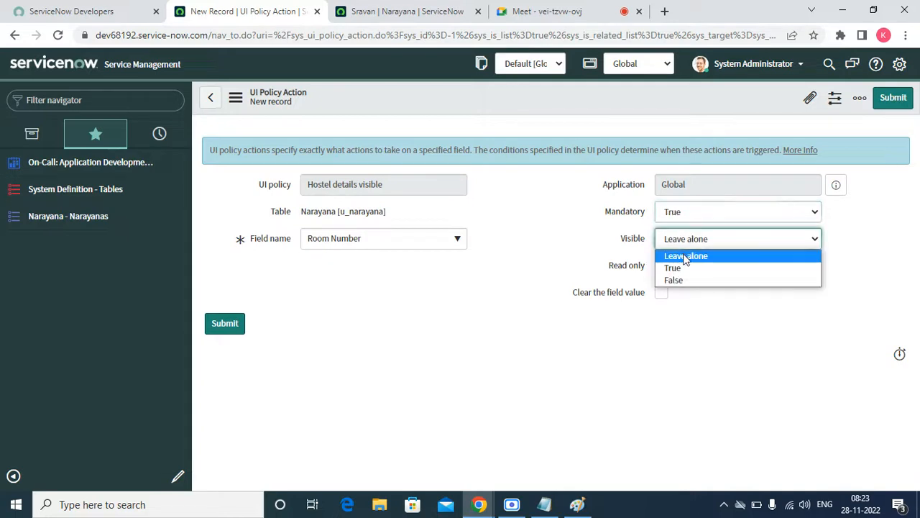
pyautogui.click(675, 267)
pyautogui.click(891, 99)
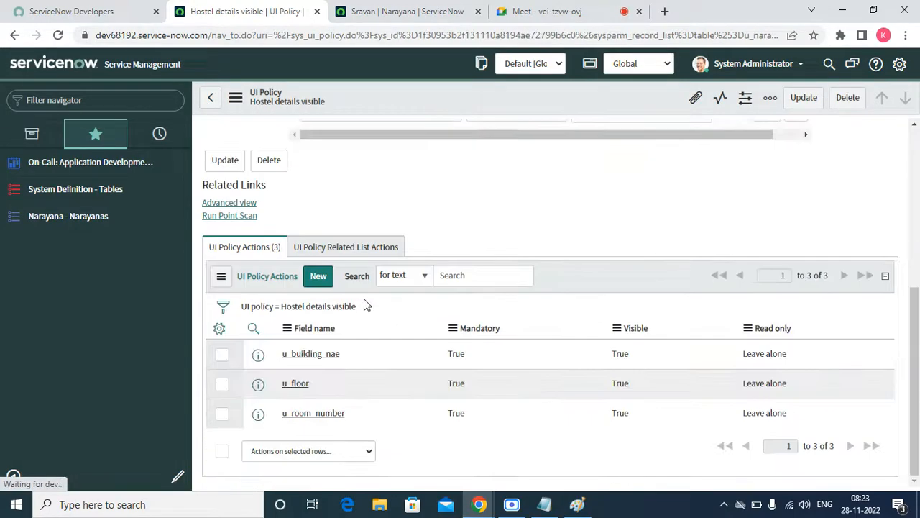
# Start a new UI policy action for the Hostel details visible policy and choose Hostel Fee as its field.
pyautogui.click(311, 289)
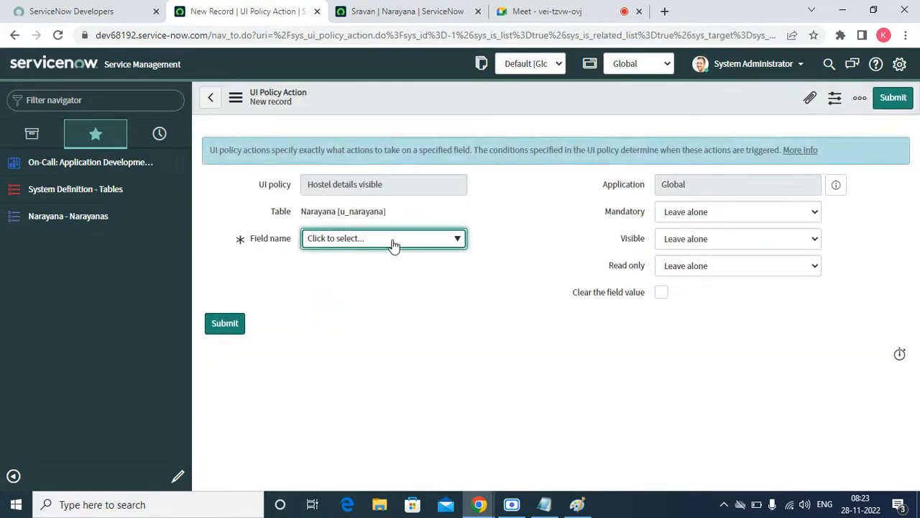
pyautogui.click(392, 243)
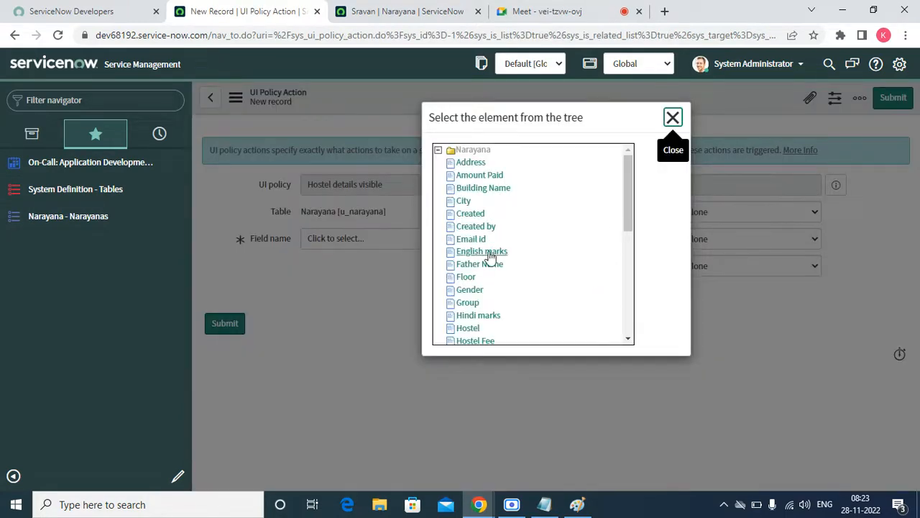
pyautogui.click(472, 341)
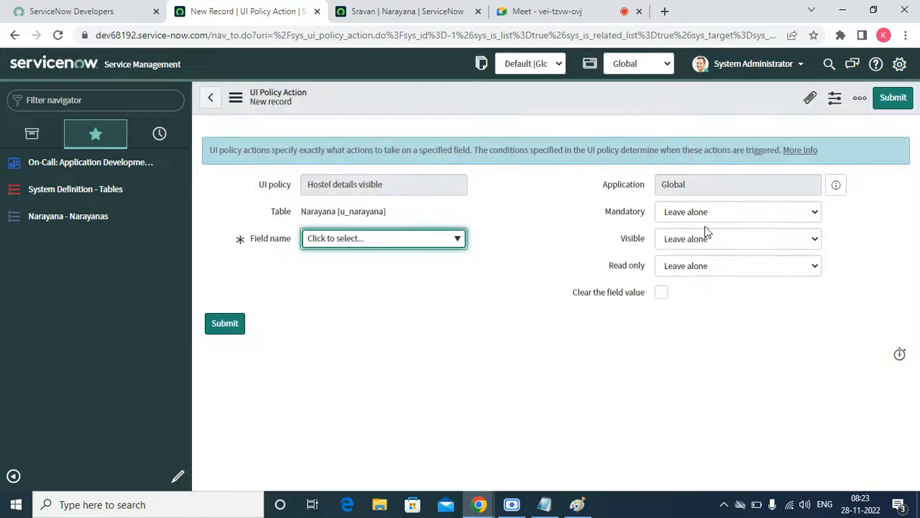
# Set Mandatory and Visible to True for the Hostel Fee action and submit it.
pyautogui.click(705, 217)
pyautogui.click(690, 241)
pyautogui.click(694, 241)
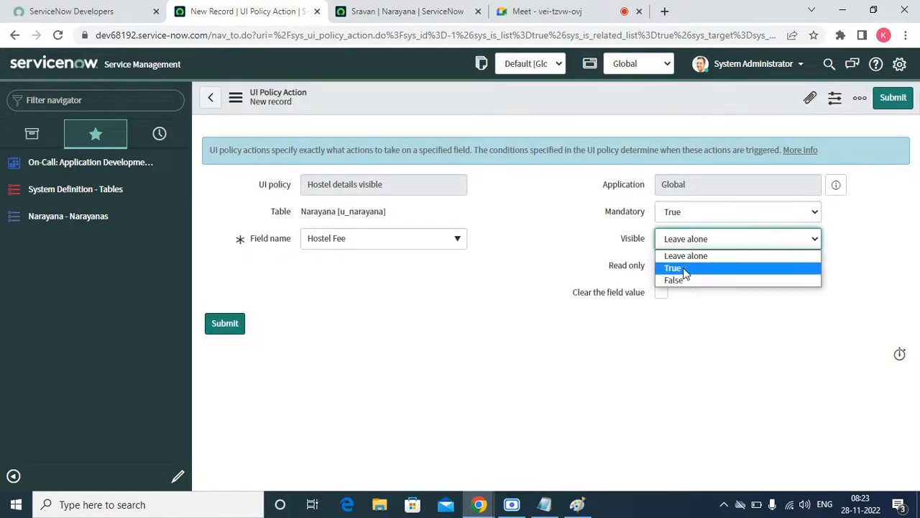
pyautogui.click(692, 267)
pyautogui.click(896, 104)
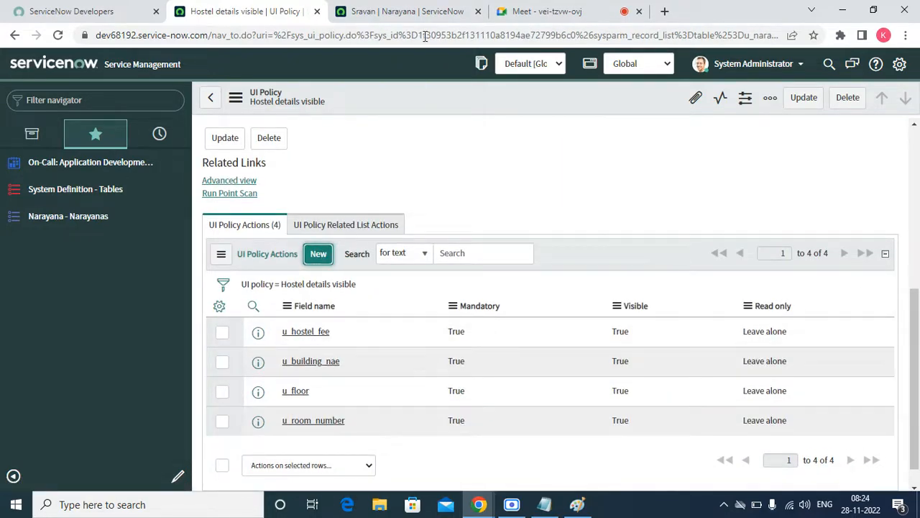
# Check the remaining hostel fields on the Narayana record, and choose Amount Paid as the field of a new UI policy action.
pyautogui.click(415, 10)
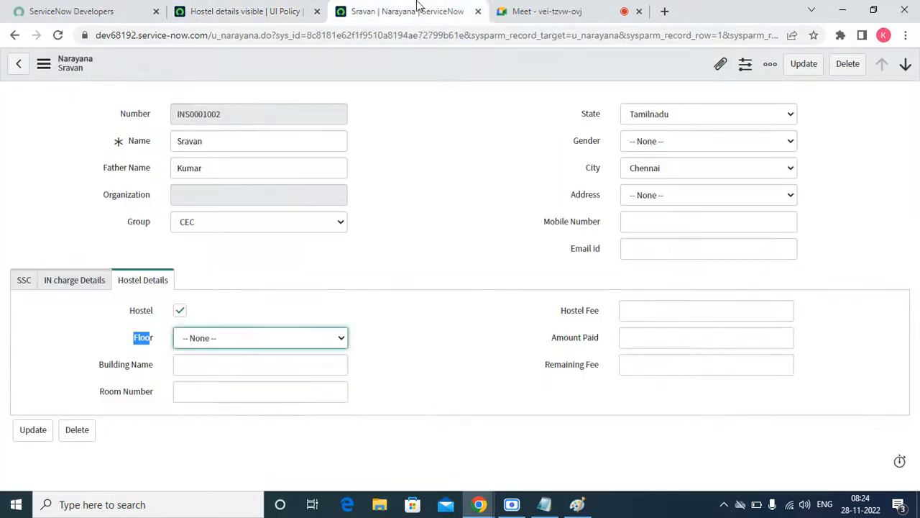
pyautogui.click(296, 16)
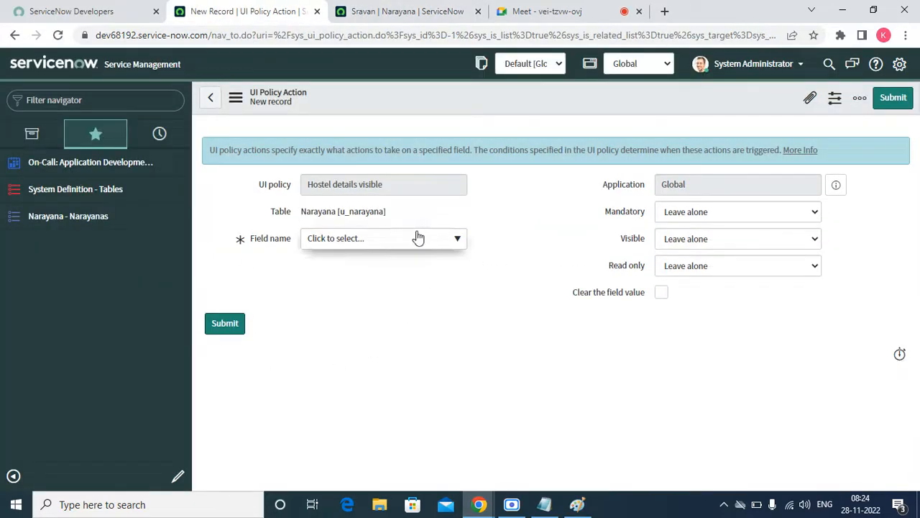
pyautogui.click(418, 238)
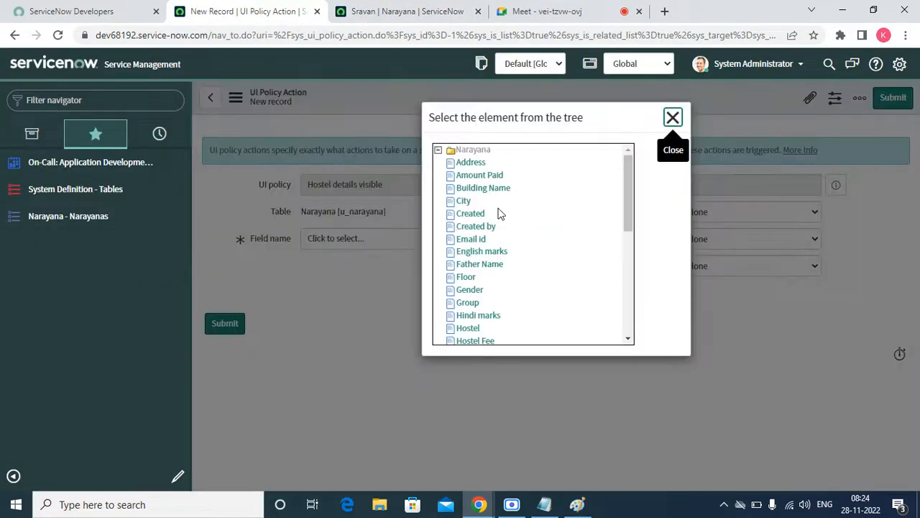
pyautogui.click(489, 177)
# Set Mandatory and Visible to True for the Amount Paid action and submit it.
pyautogui.click(752, 211)
pyautogui.click(727, 239)
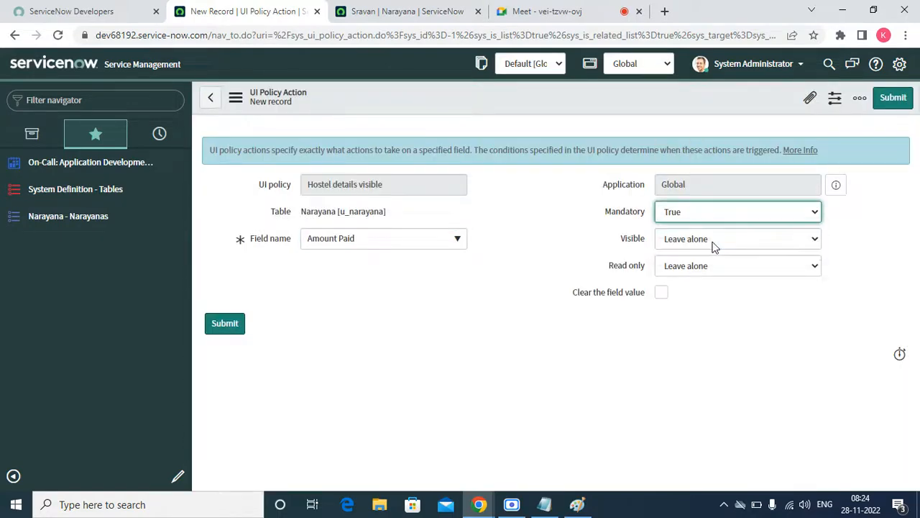
pyautogui.click(715, 239)
pyautogui.click(697, 272)
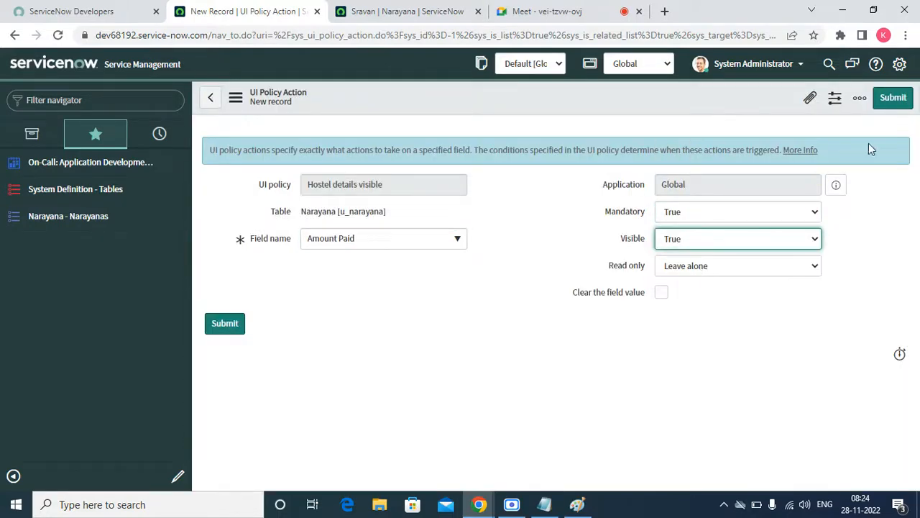
pyautogui.click(892, 97)
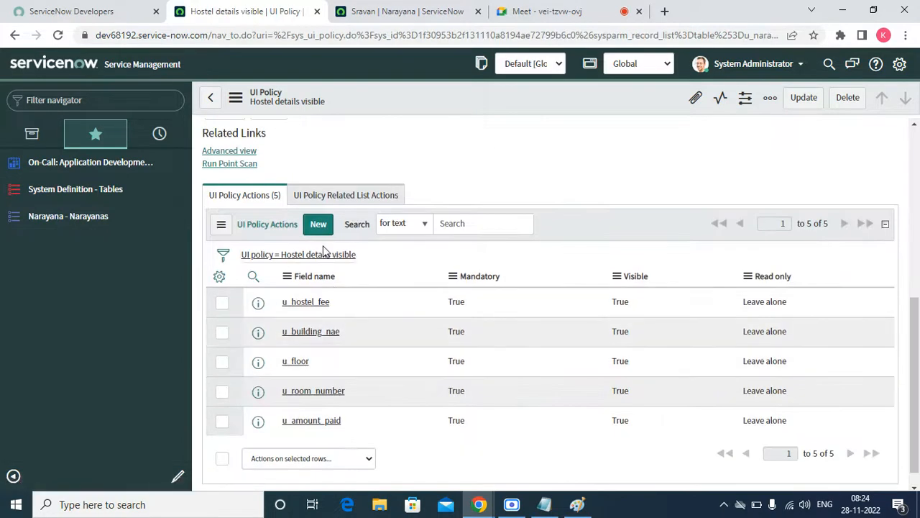
# Start a new UI policy action for the Hostel details visible policy and choose Remaining Fee as its field.
pyautogui.click(319, 225)
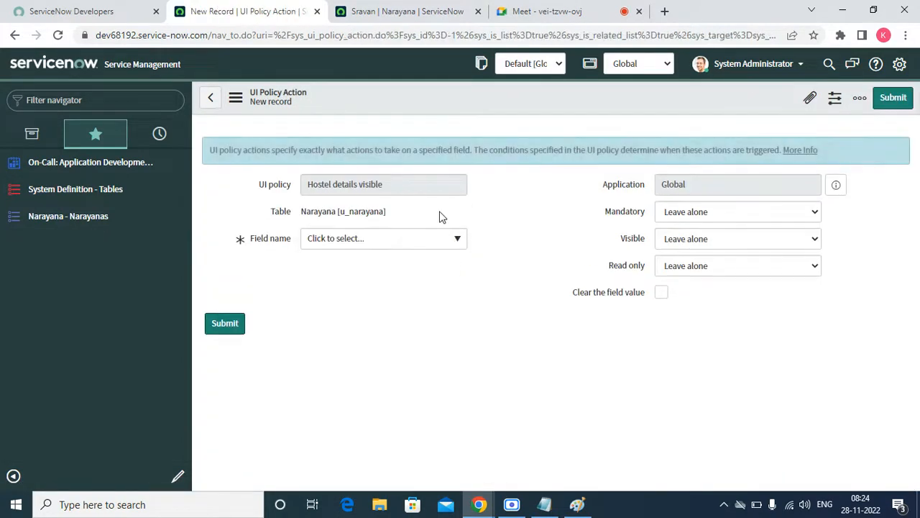
pyautogui.click(460, 243)
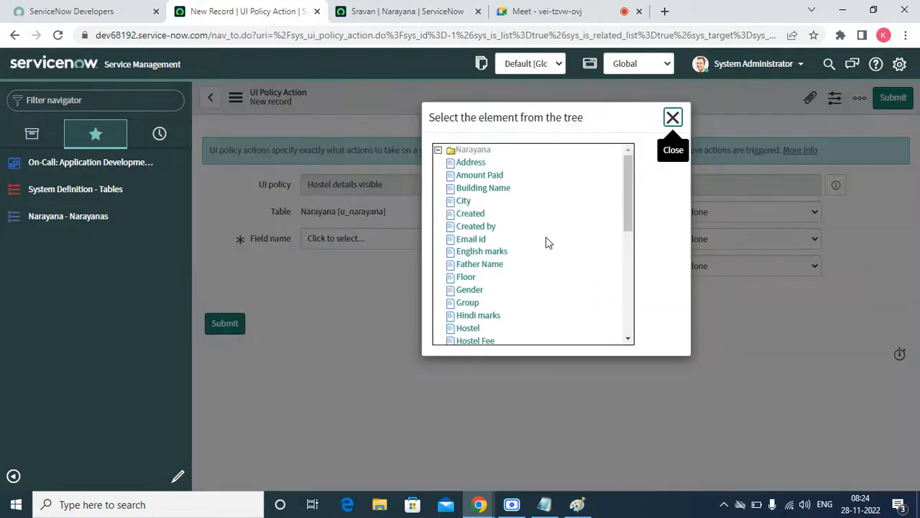
pyautogui.scroll(-4, 550, 241)
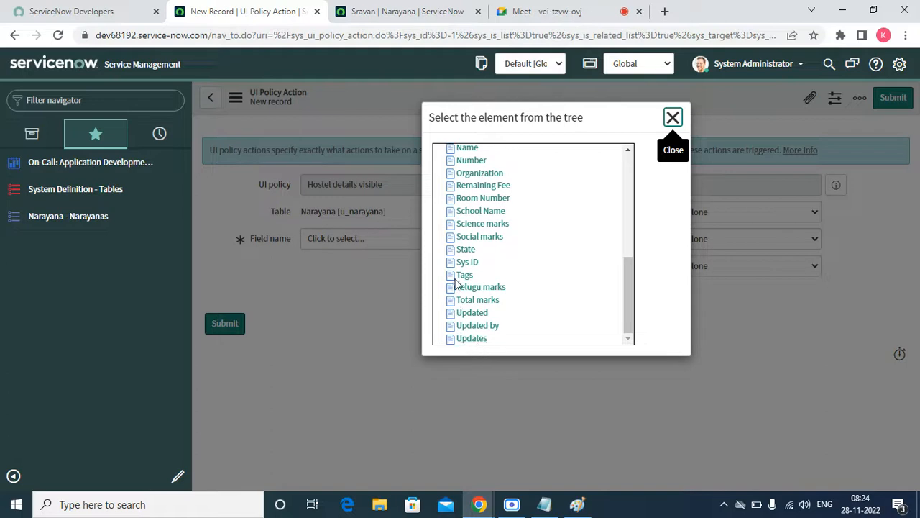
pyautogui.click(473, 185)
# Set Mandatory and Visible to True for the Remaining Fee action and submit it.
pyautogui.click(680, 212)
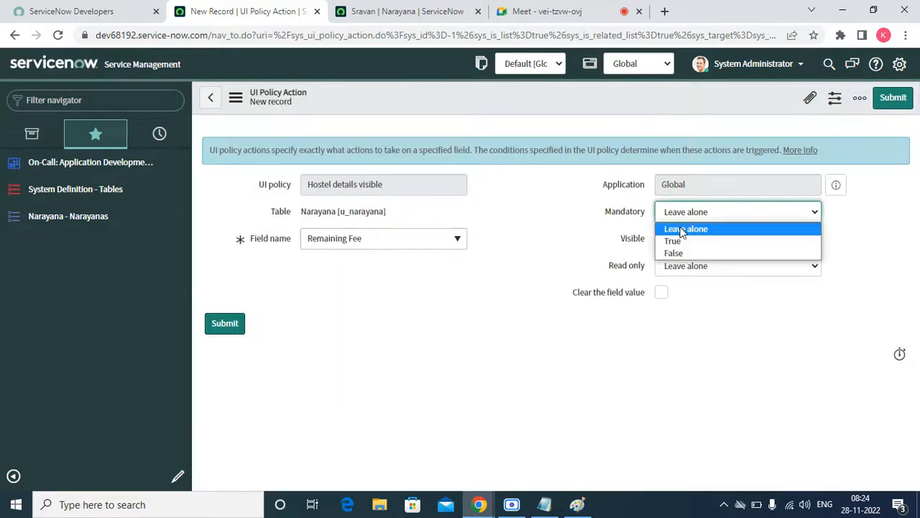
pyautogui.click(673, 240)
pyautogui.click(683, 240)
pyautogui.click(676, 268)
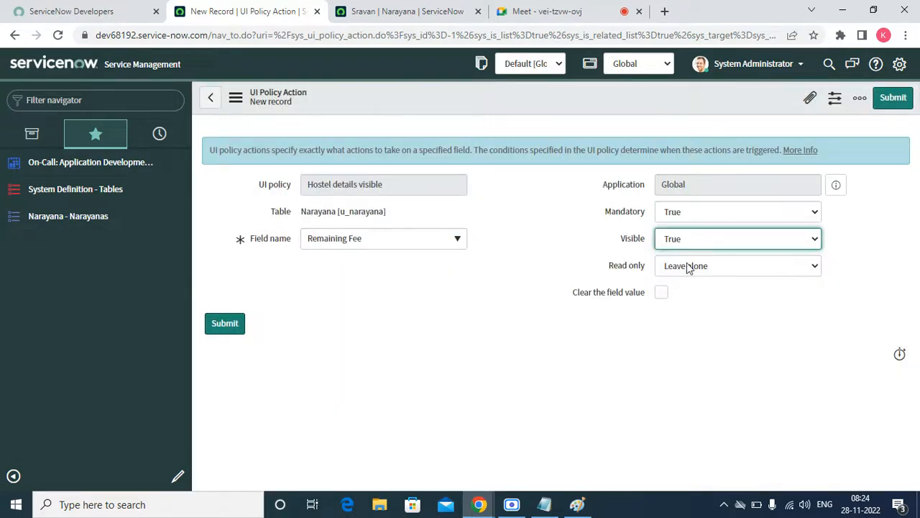
pyautogui.click(893, 99)
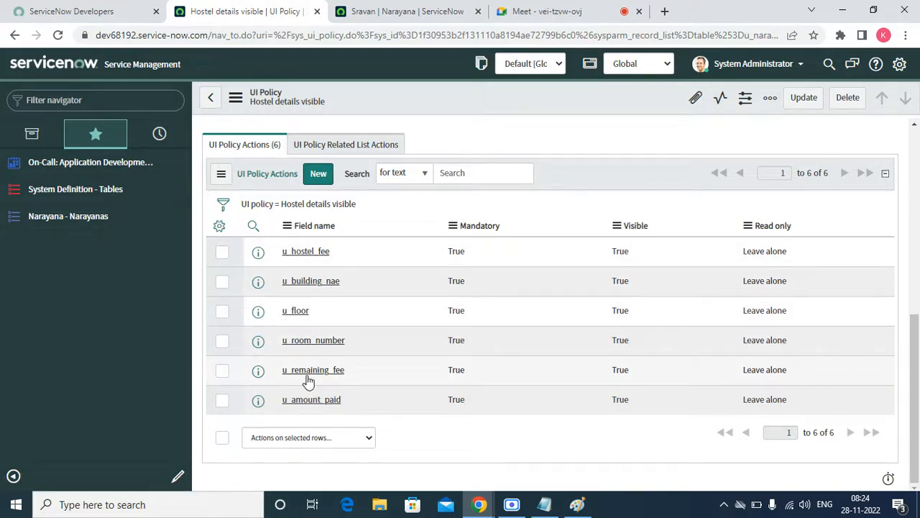
# Reload the student record on the Narayana table and enable Hostel in its hostel details.
pyautogui.click(388, 16)
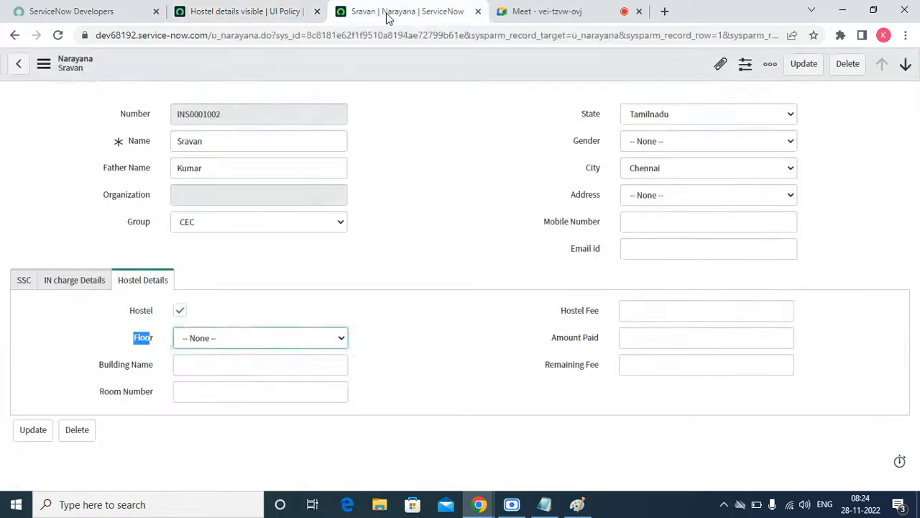
pyautogui.click(58, 36)
pyautogui.click(519, 114)
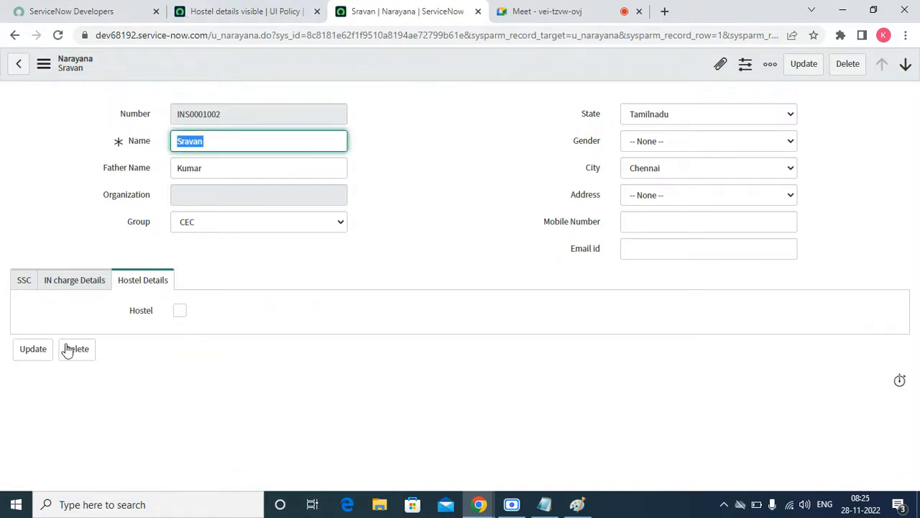
pyautogui.moveTo(128, 310); pyautogui.dragTo(151, 311)
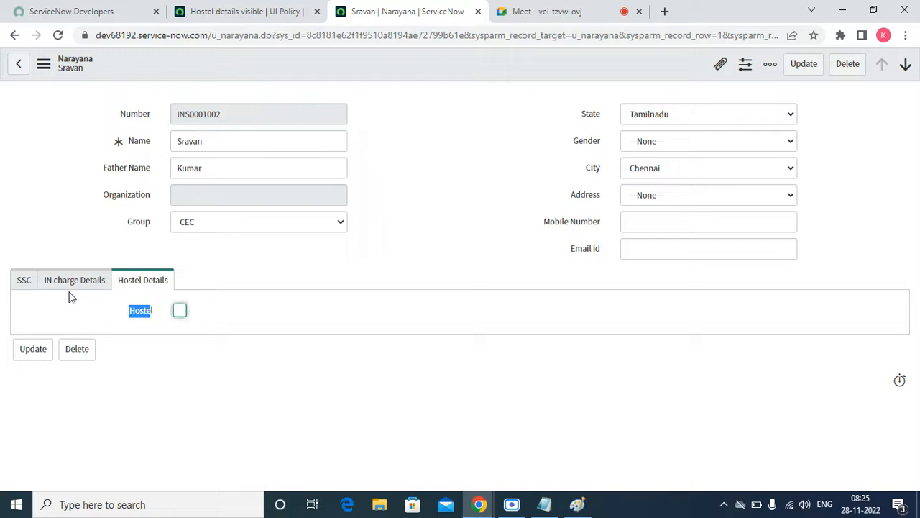
pyautogui.click(180, 312)
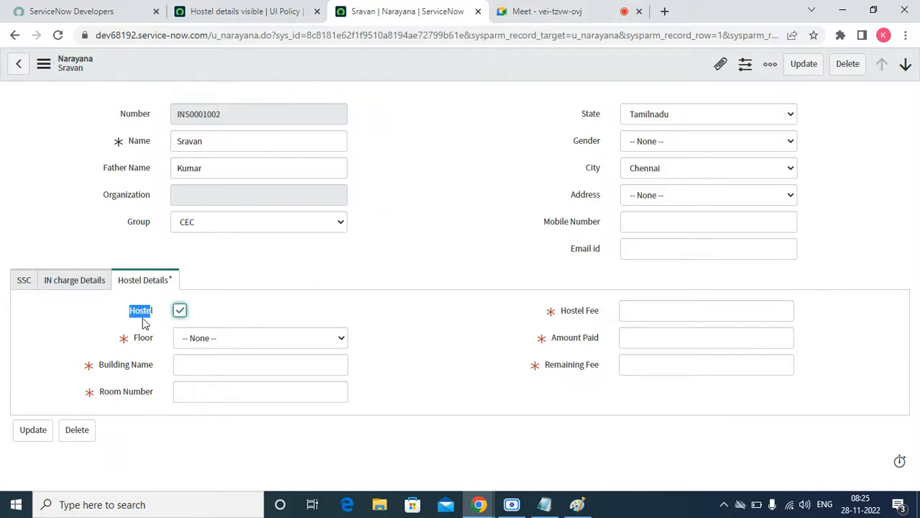
pyautogui.click(274, 311)
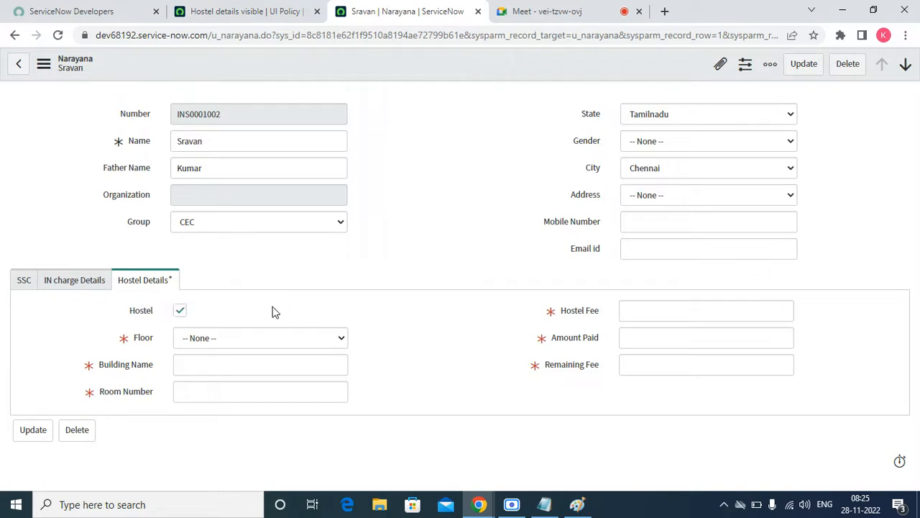
# Try to save the Narayana record with the hostel fields empty, review the mandatory-field message and dismiss it.
pyautogui.rightClick(357, 66)
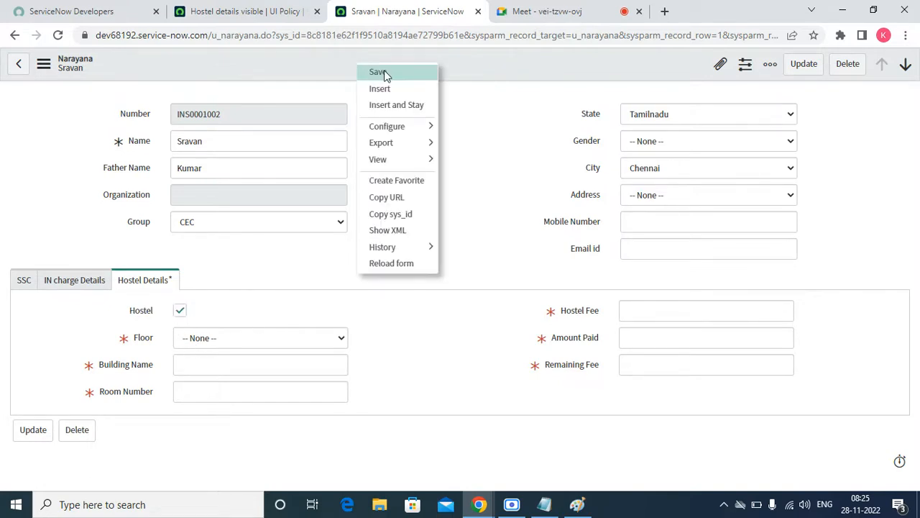
pyautogui.click(384, 73)
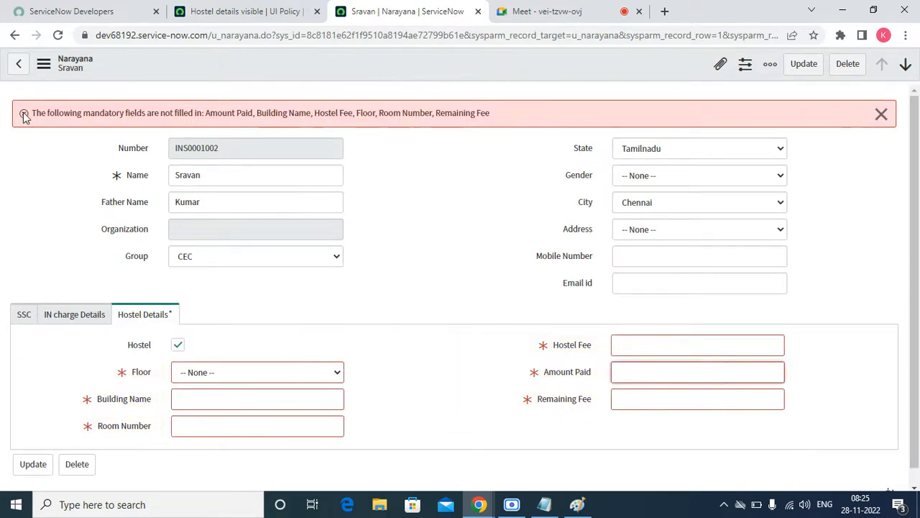
pyautogui.moveTo(28, 115); pyautogui.dragTo(222, 109)
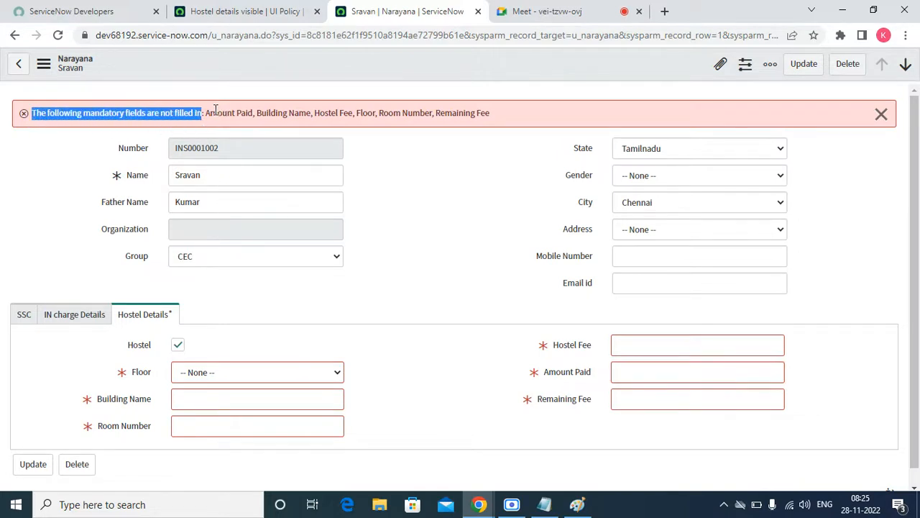
pyautogui.click(215, 109)
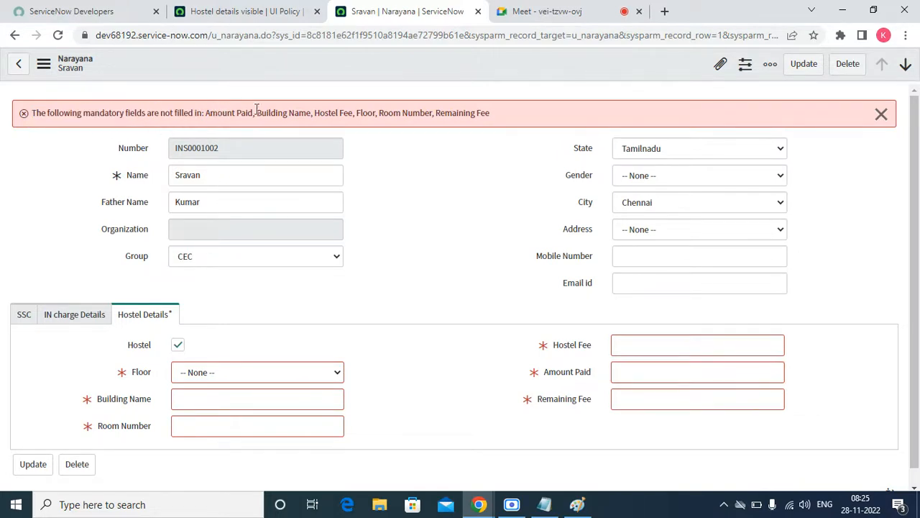
pyautogui.doubleClick(389, 112)
pyautogui.doubleClick(469, 113)
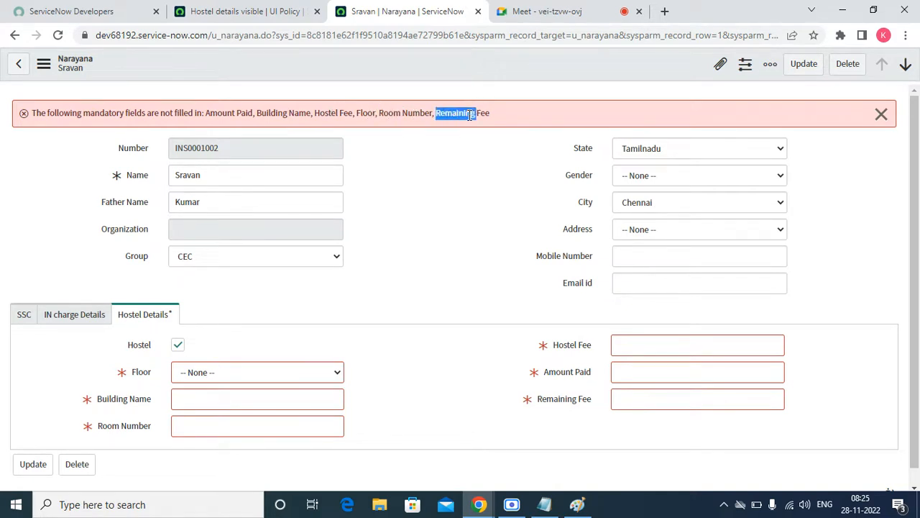
pyautogui.click(882, 114)
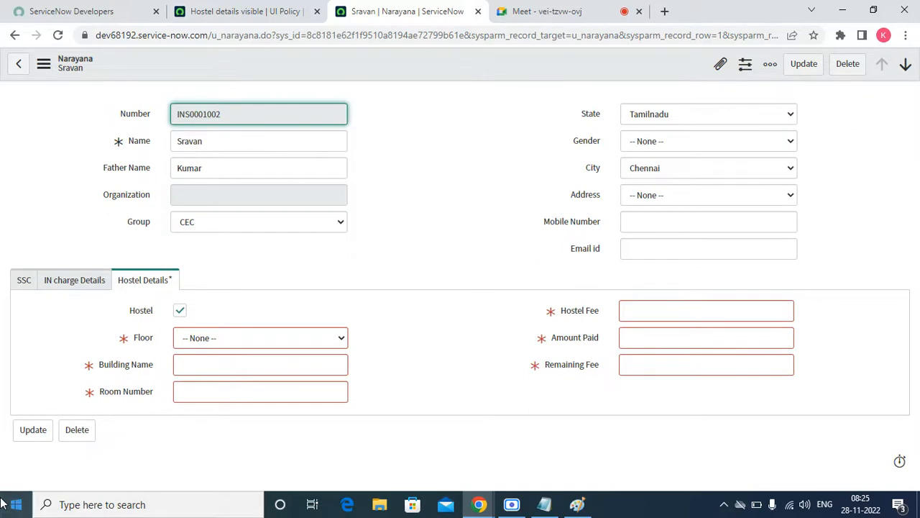
# Turn Hostel off and on again, and set Floor to First floor, Building Name to test and Room Number to 101.
pyautogui.click(180, 311)
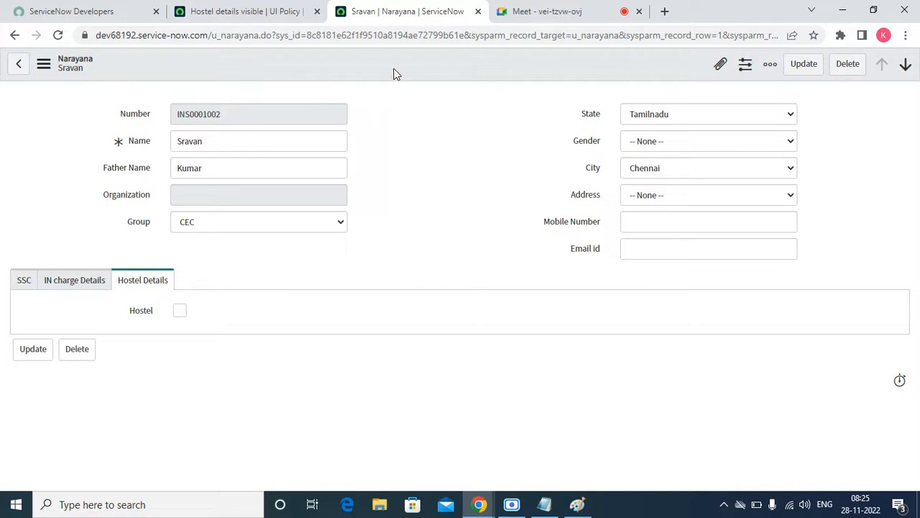
pyautogui.click(179, 310)
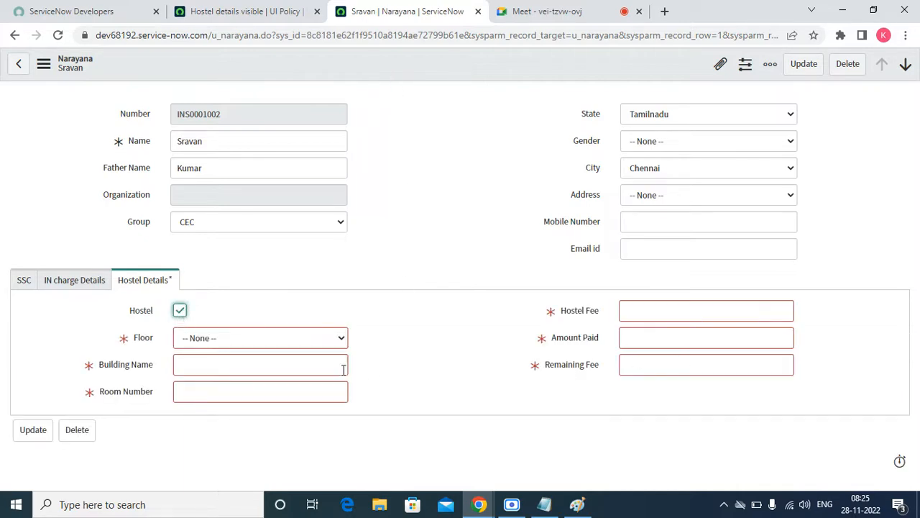
pyautogui.click(264, 343)
pyautogui.click(212, 366)
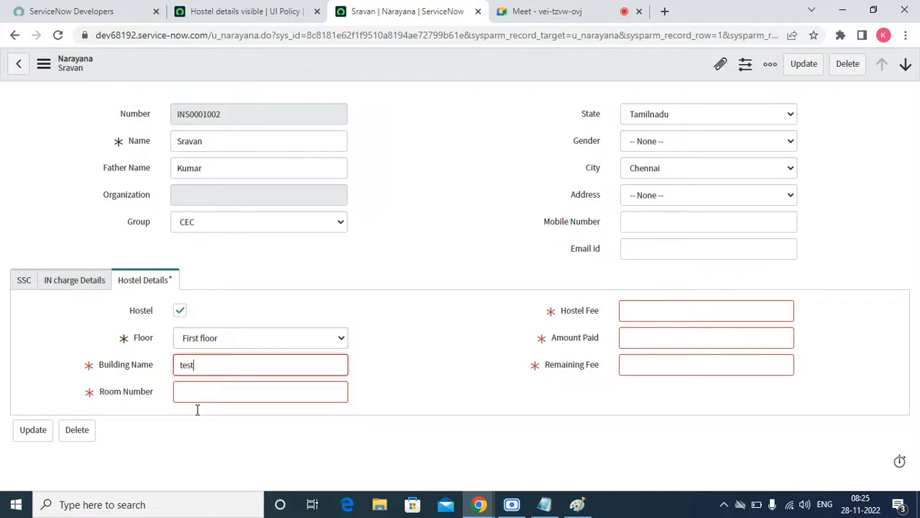
pyautogui.click(202, 388)
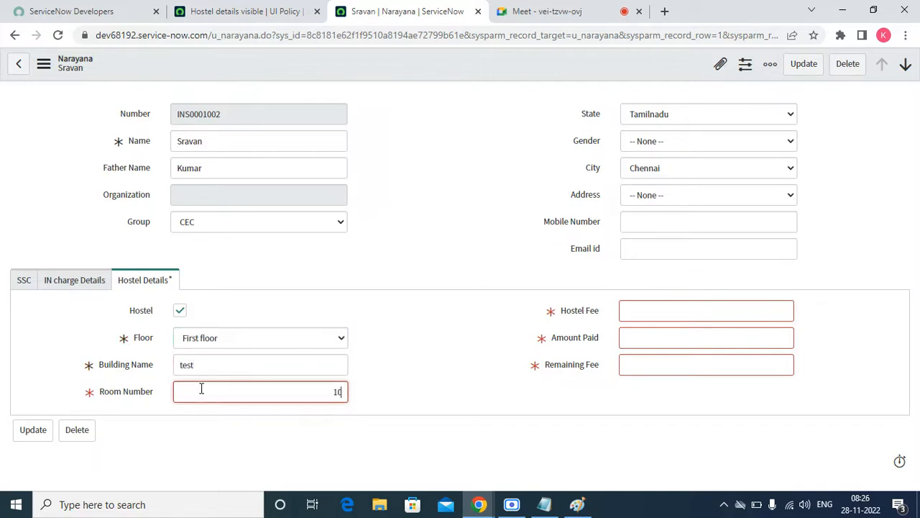
# Set Hostel Fee to 20,000, Amount Paid to 15,000 and Remaining Fee to 5,000, and save the record.
pyautogui.click(653, 310)
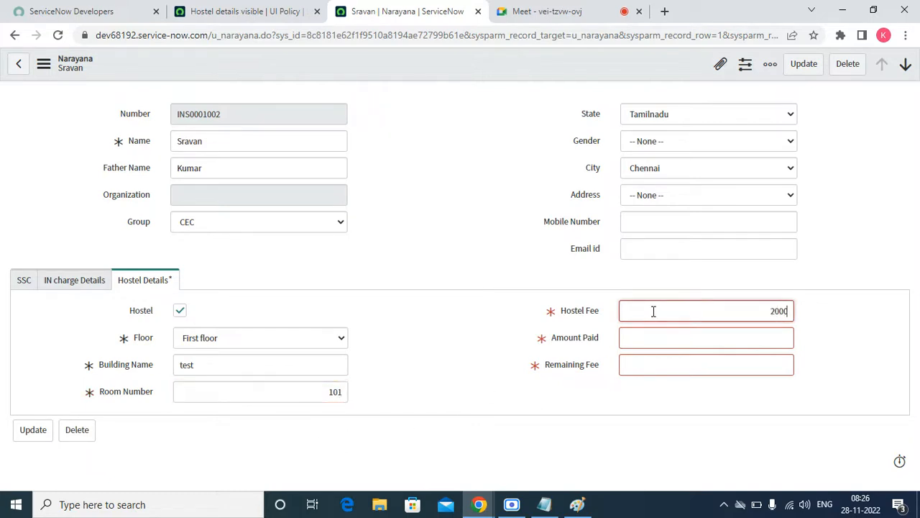
pyautogui.press('Tab')
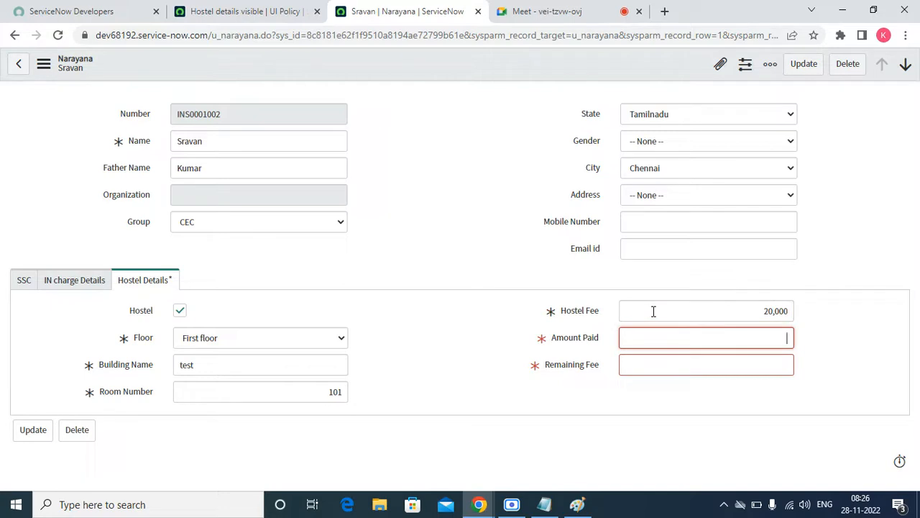
pyautogui.write('15000')
pyautogui.press('Tab')
pyautogui.write('5000')
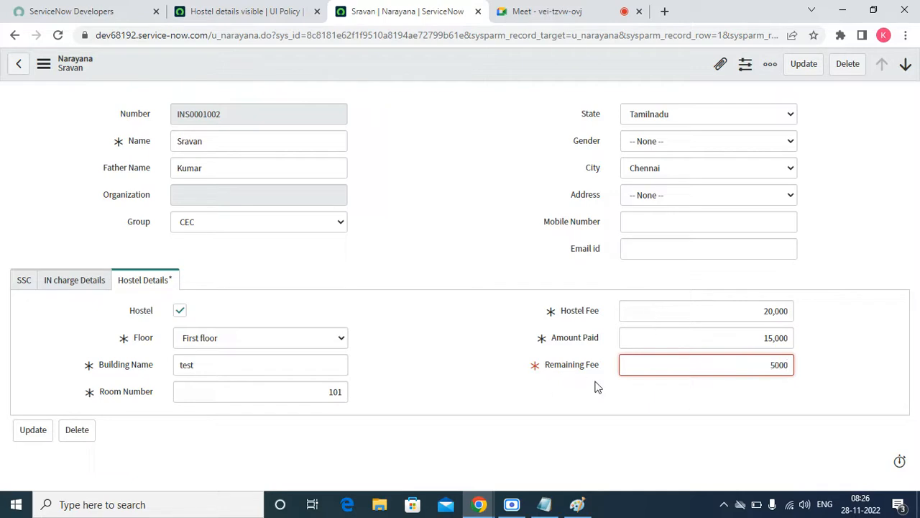
pyautogui.rightClick(404, 54)
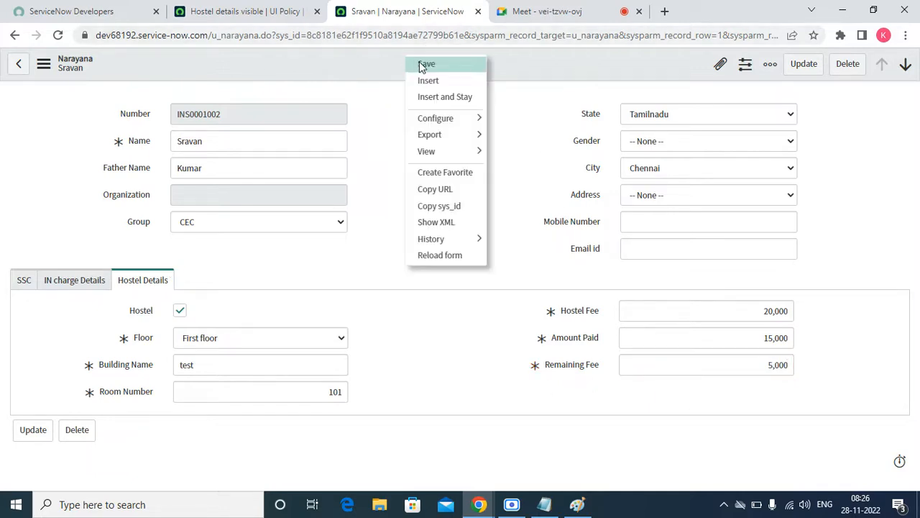
pyautogui.click(419, 61)
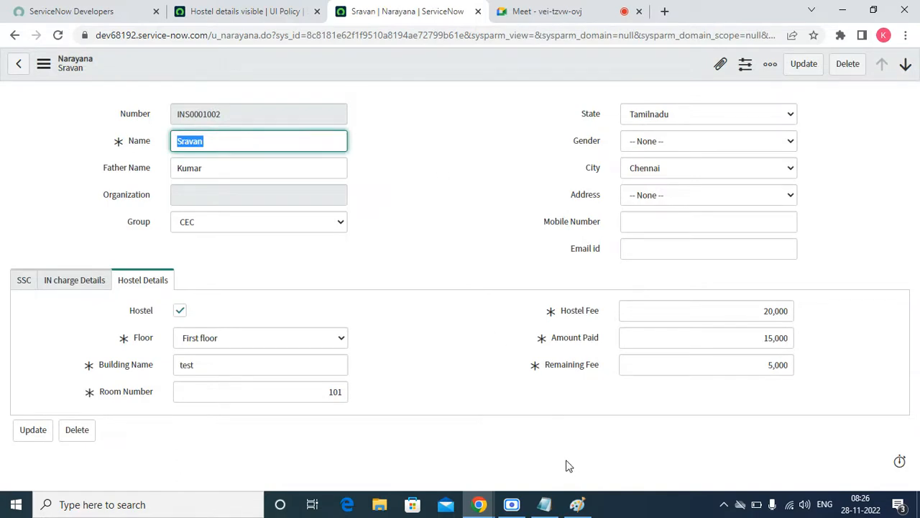
# Clear and re-enable Hostel on the saved record to check how the filled hostel fields respond.
pyautogui.click(181, 313)
pyautogui.click(181, 314)
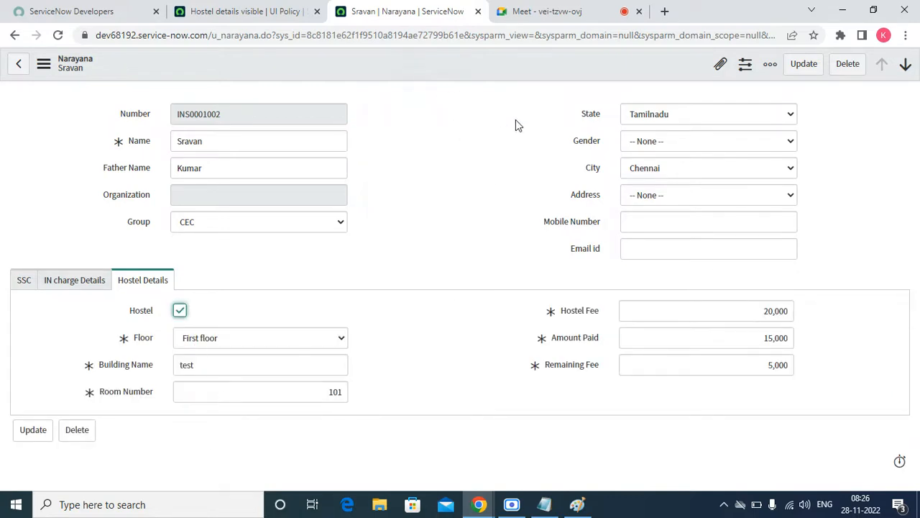
# Review the condition of the Hostel details visible UI policy and switch the policy to its Advanced view.
pyautogui.click(256, 14)
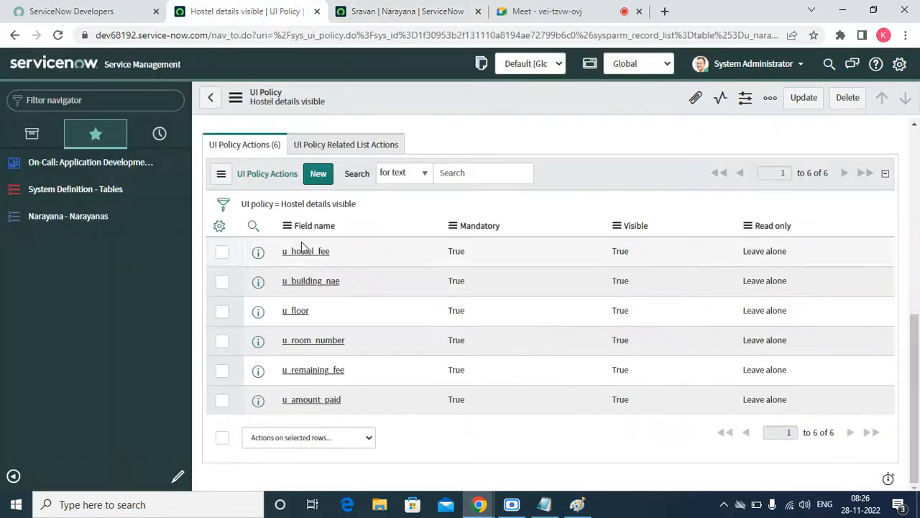
pyautogui.scroll(3, 392, 236)
pyautogui.scroll(3, 391, 236)
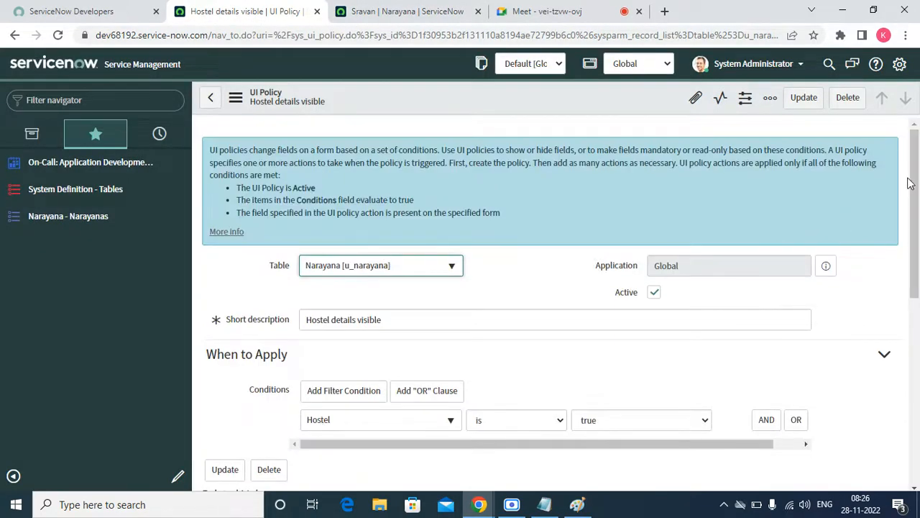
pyautogui.scroll(-3, 913, 157)
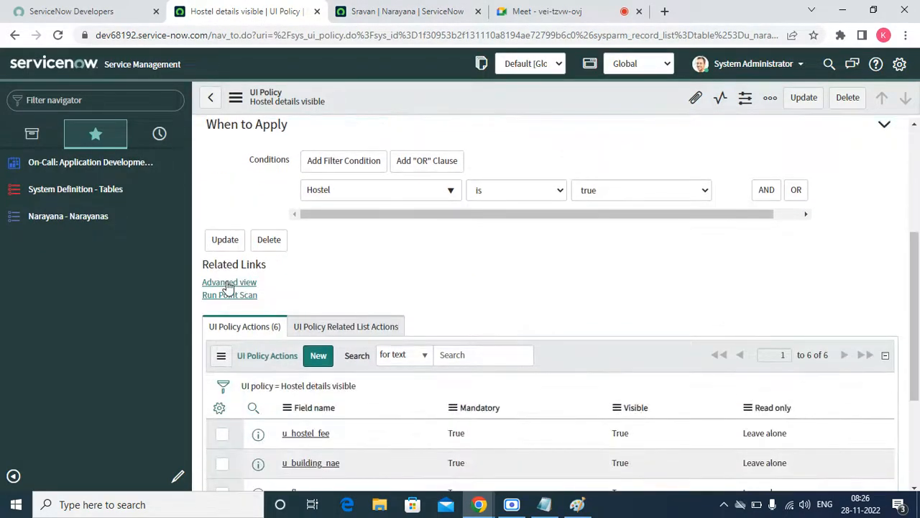
pyautogui.click(249, 285)
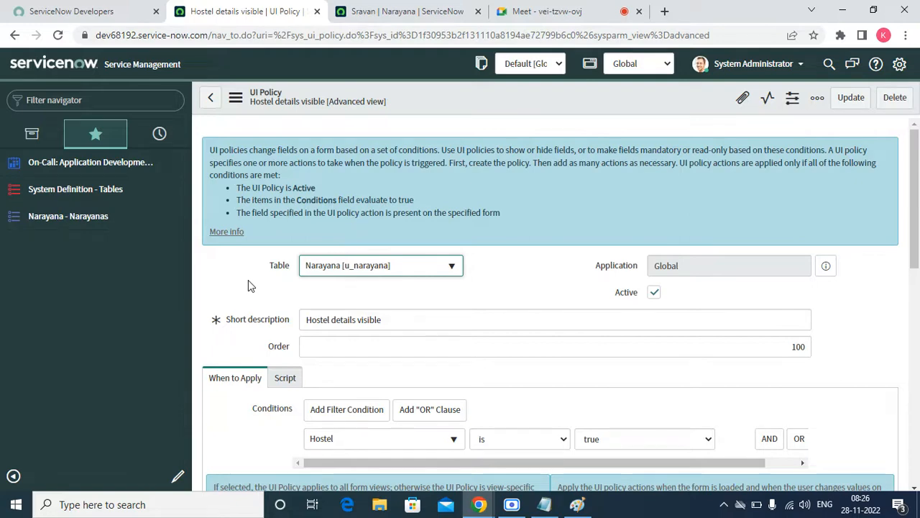
# Open the Narayanas record list in a separate browser tab, view it, and return to the student record.
pyautogui.click(368, 13)
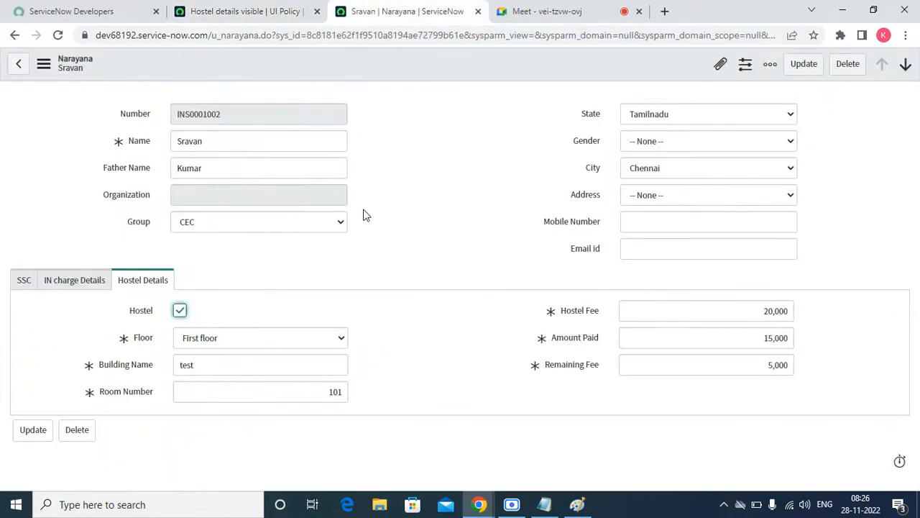
pyautogui.click(209, 15)
pyautogui.rightClick(73, 217)
pyautogui.click(99, 230)
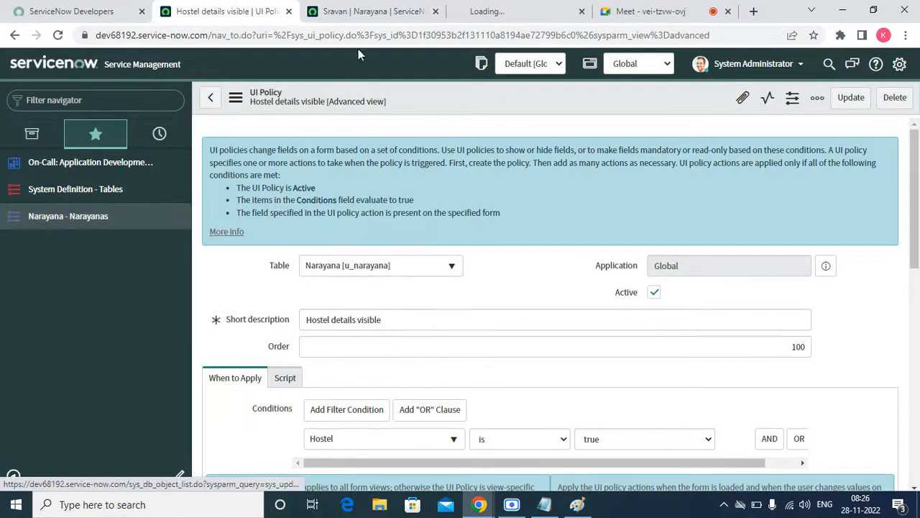
pyautogui.click(503, 12)
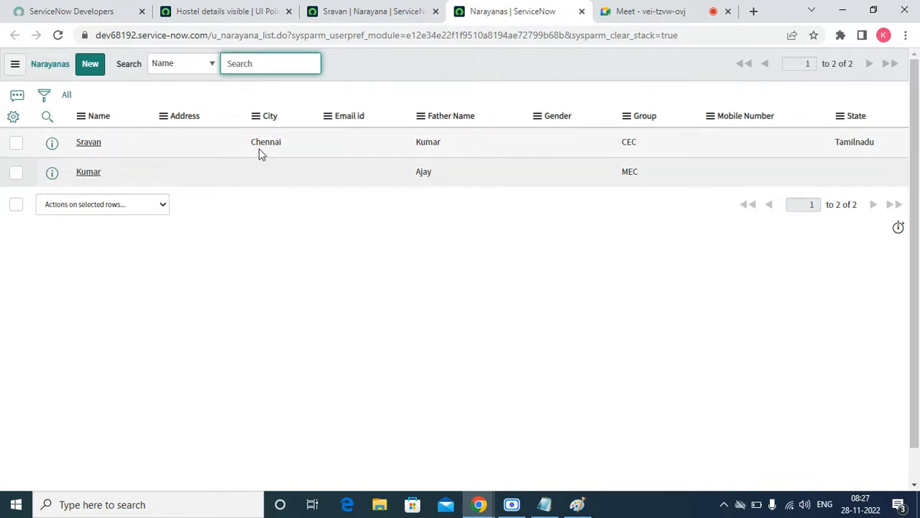
pyautogui.click(409, 9)
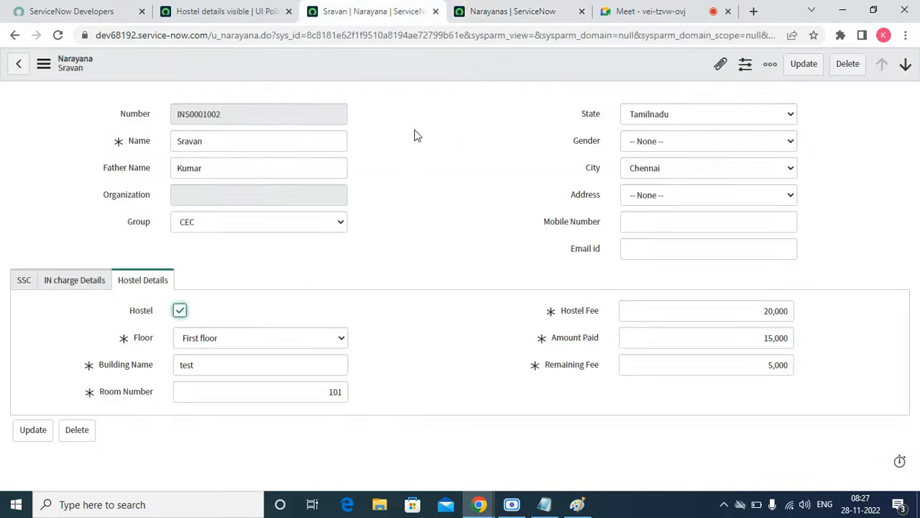
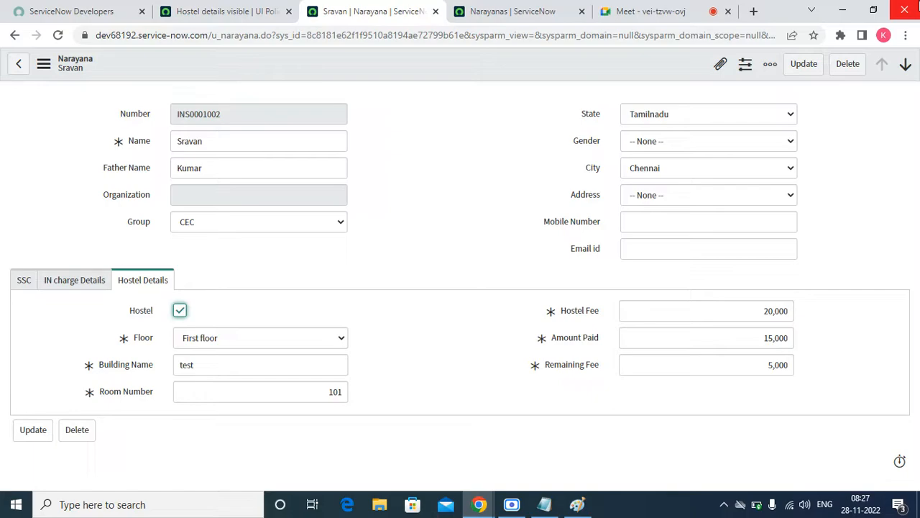
pyautogui.click(905, 10)
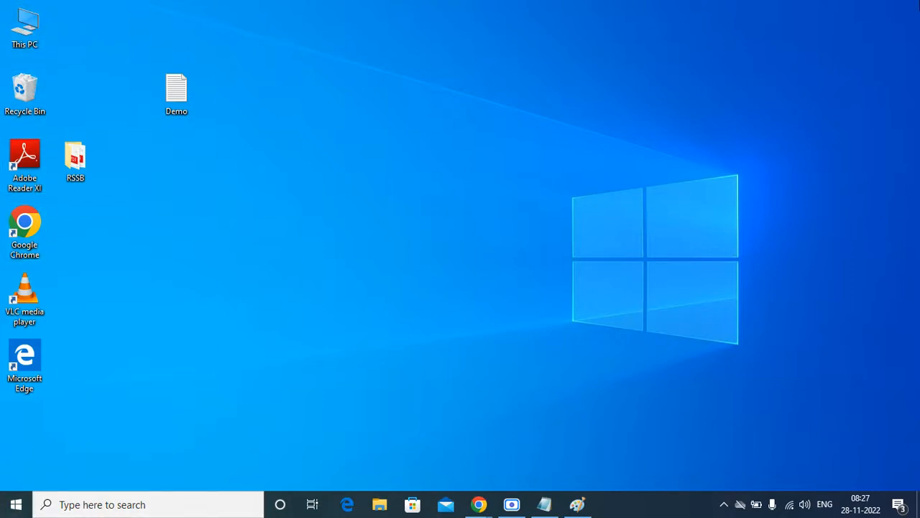
pyautogui.moveTo(478, 503)
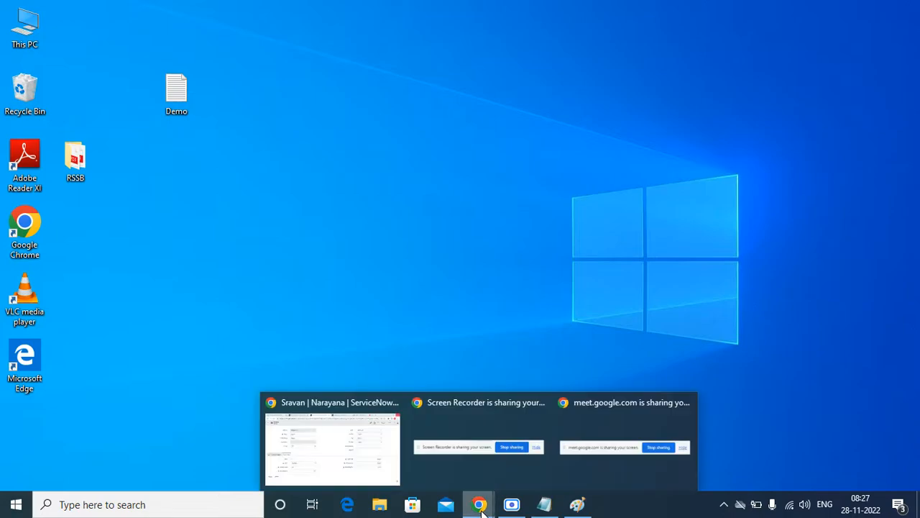
pyautogui.click(280, 452)
pyautogui.click(511, 503)
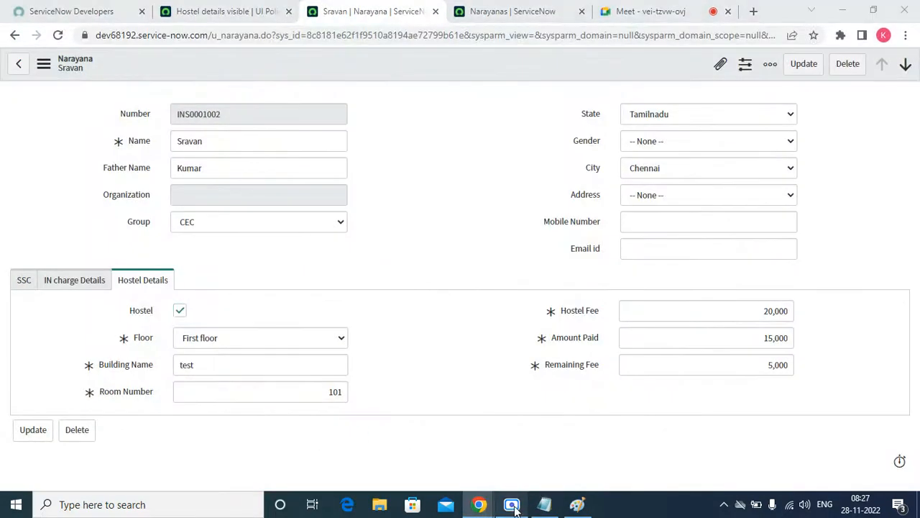
pyautogui.click(646, 23)
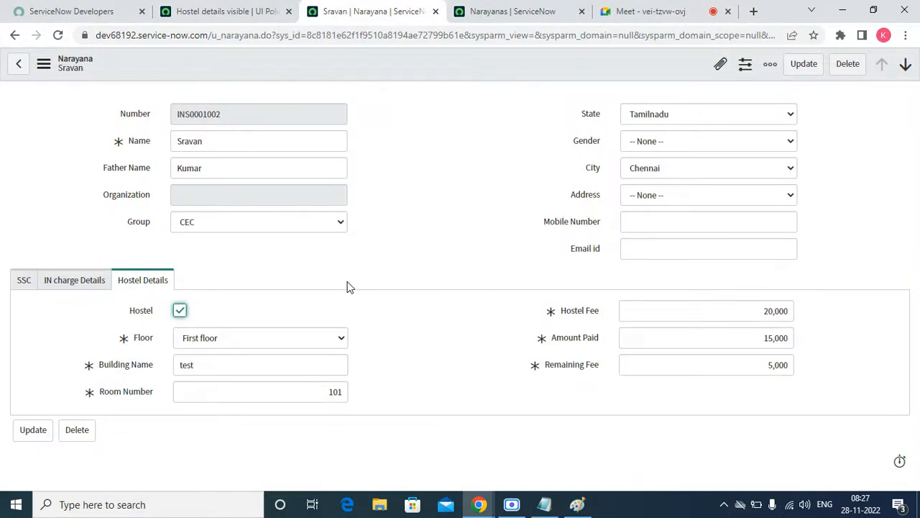
# Set Floor to -- None -- in the student record's hostel details.
pyautogui.click(213, 344)
pyautogui.click(209, 356)
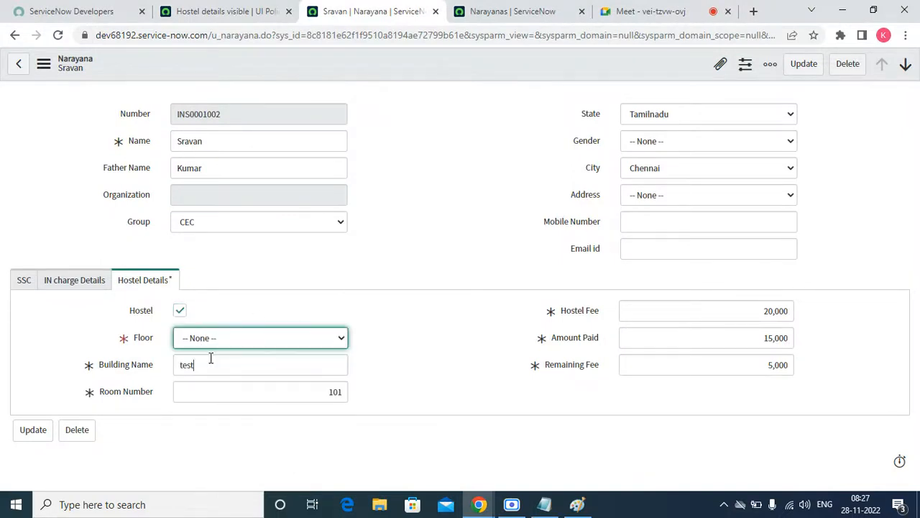
# Clear Building Name, Room Number, Hostel Fee, Amount Paid and Remaining Fee on the student record, and uncheck Hostel.
pyautogui.press('Tab')
pyautogui.press('BackSpace')
pyautogui.press('Tab')
pyautogui.press('BackSpace')
pyautogui.press('Tab')
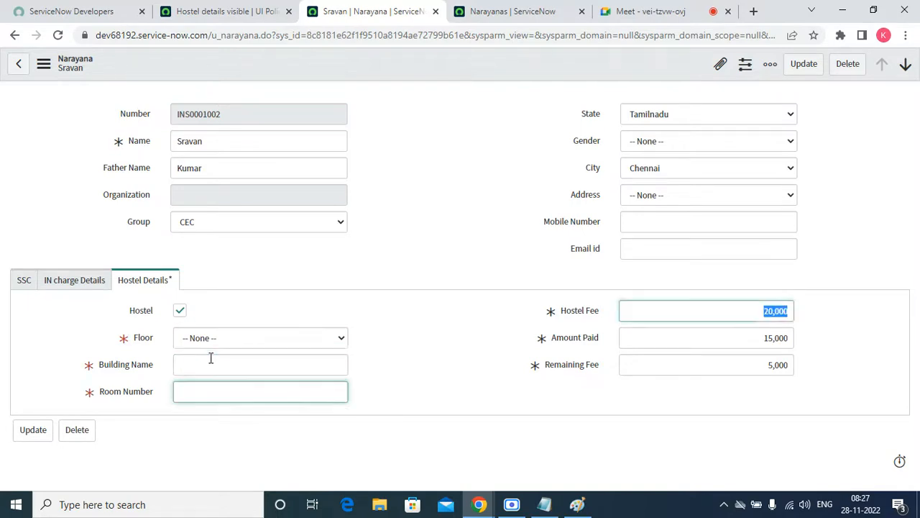
pyautogui.press('BackSpace')
pyautogui.press('Tab')
pyautogui.press('BackSpace')
pyautogui.press('Tab')
pyautogui.press('BackSpace')
pyautogui.press('Tab')
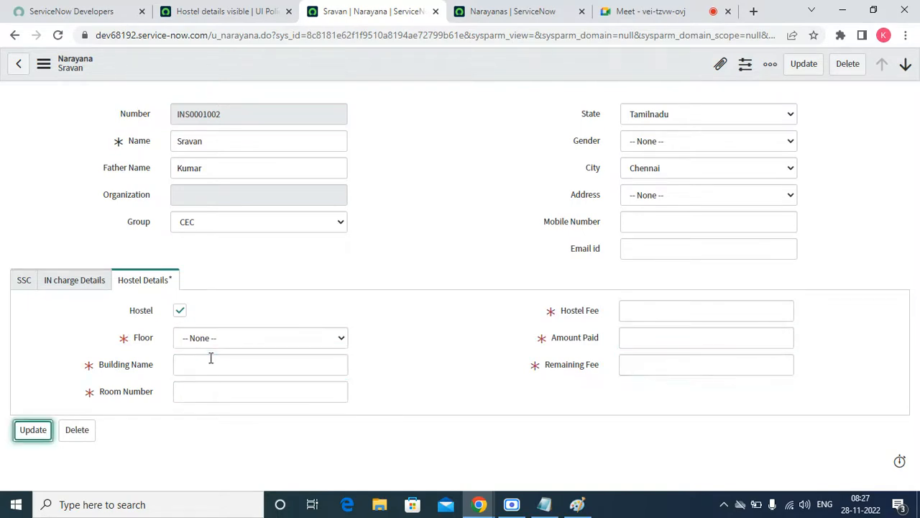
pyautogui.click(208, 339)
pyautogui.click(279, 302)
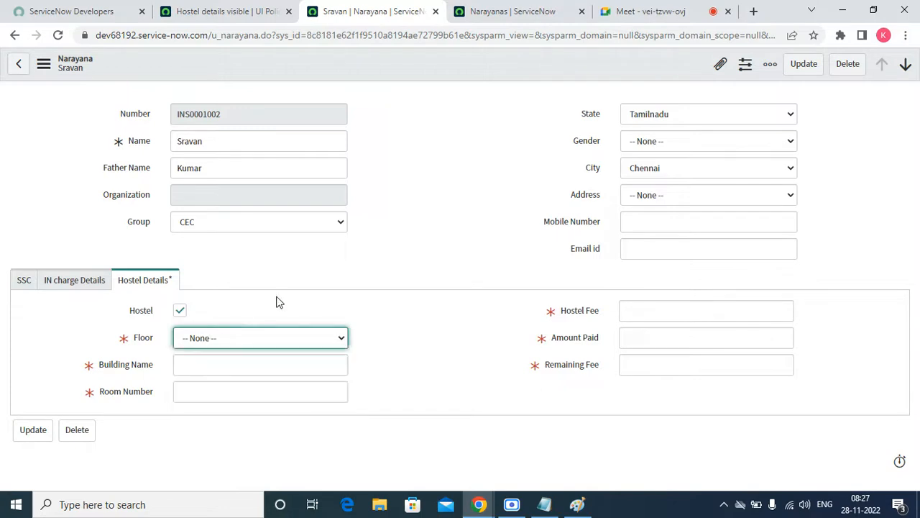
pyautogui.click(180, 312)
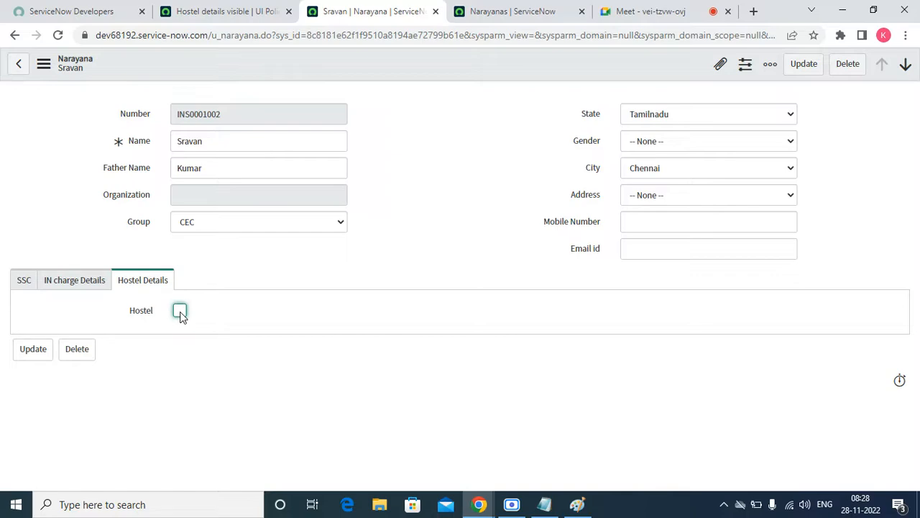
# Turn off Reverse if false on the Hostel details visible UI policy and save the policy.
pyautogui.click(213, 12)
pyautogui.scroll(-10, 399, 411)
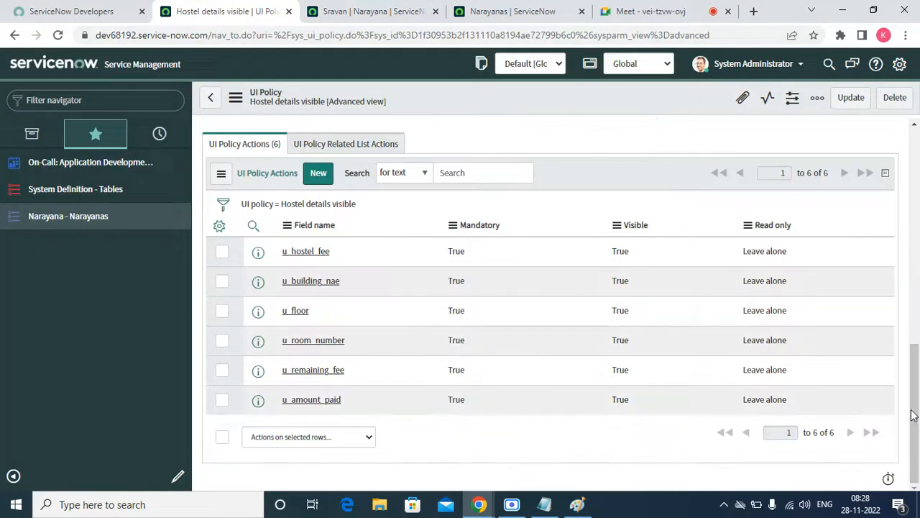
pyautogui.scroll(1, 914, 402)
pyautogui.scroll(3, 916, 394)
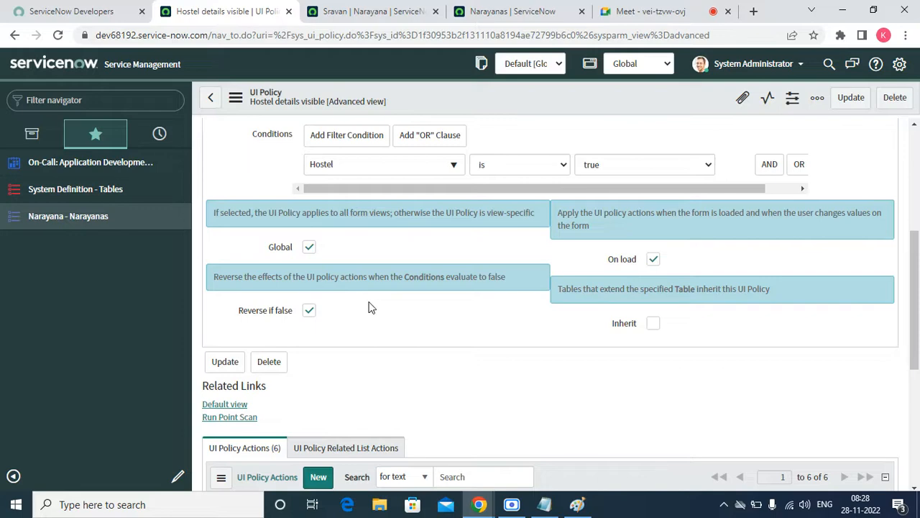
pyautogui.click(308, 312)
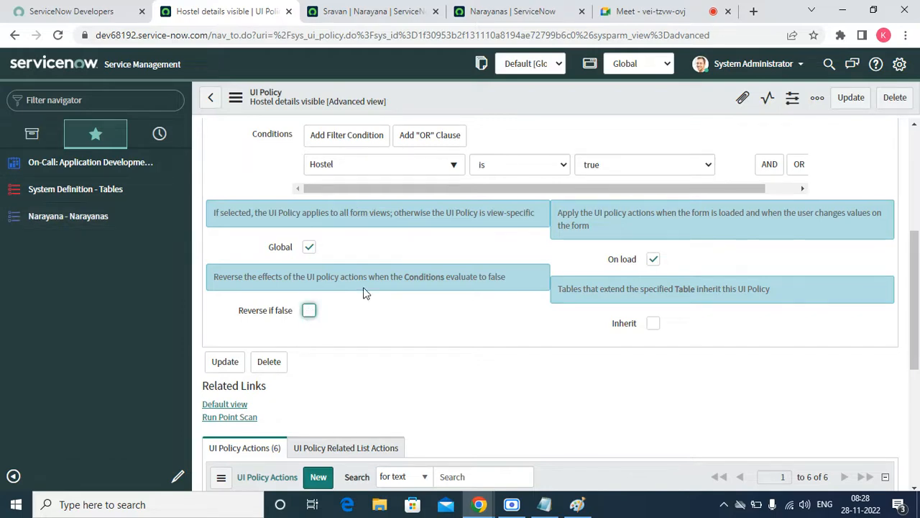
pyautogui.rightClick(430, 95)
pyautogui.click(447, 104)
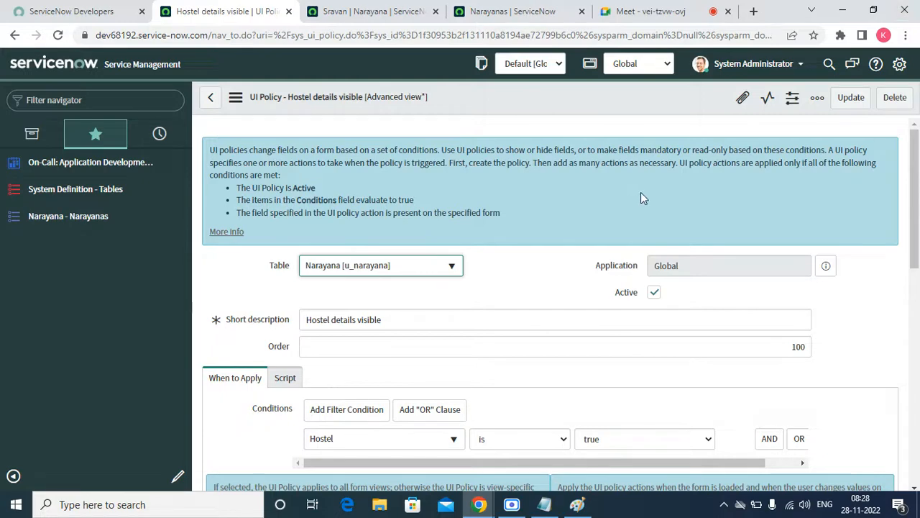
pyautogui.scroll(-10, 407, 308)
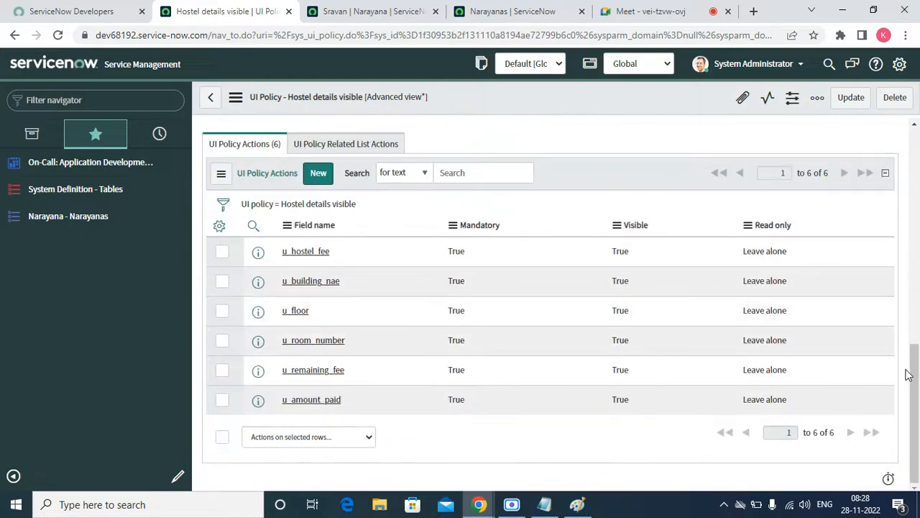
pyautogui.moveTo(913, 377); pyautogui.dragTo(916, 314)
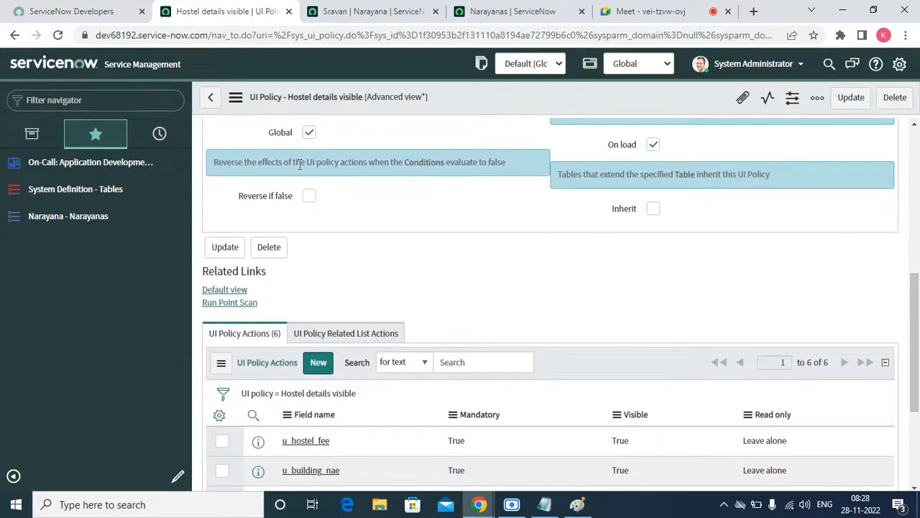
# Reload the student record, discarding its unsaved changes, and uncheck Hostel to test the policy without reversal.
pyautogui.click(363, 11)
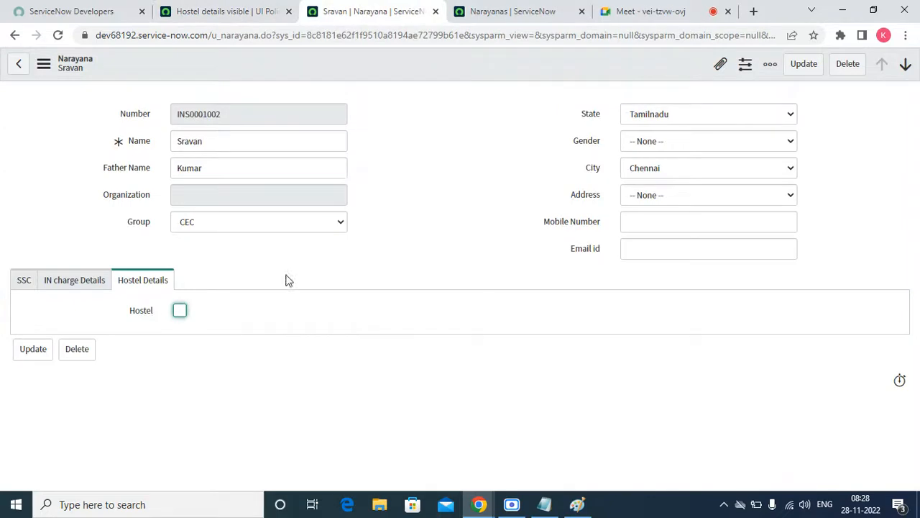
pyautogui.click(57, 35)
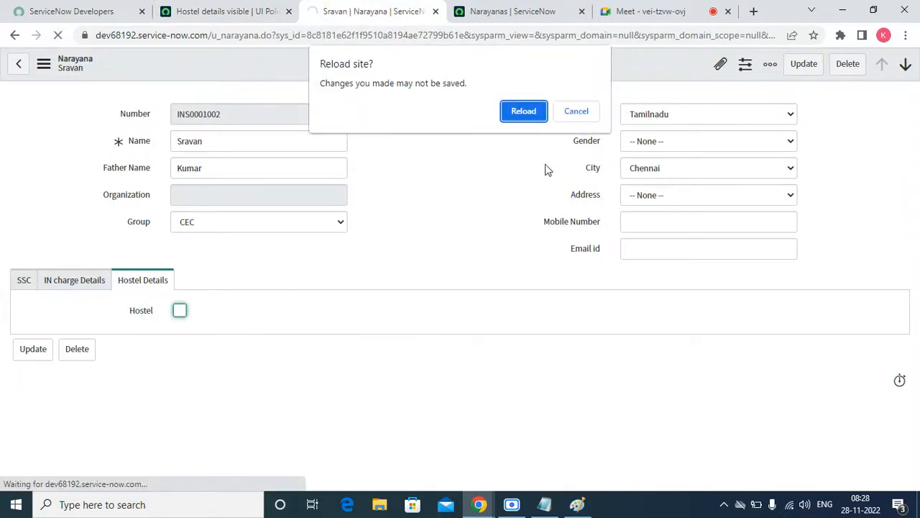
pyautogui.click(519, 110)
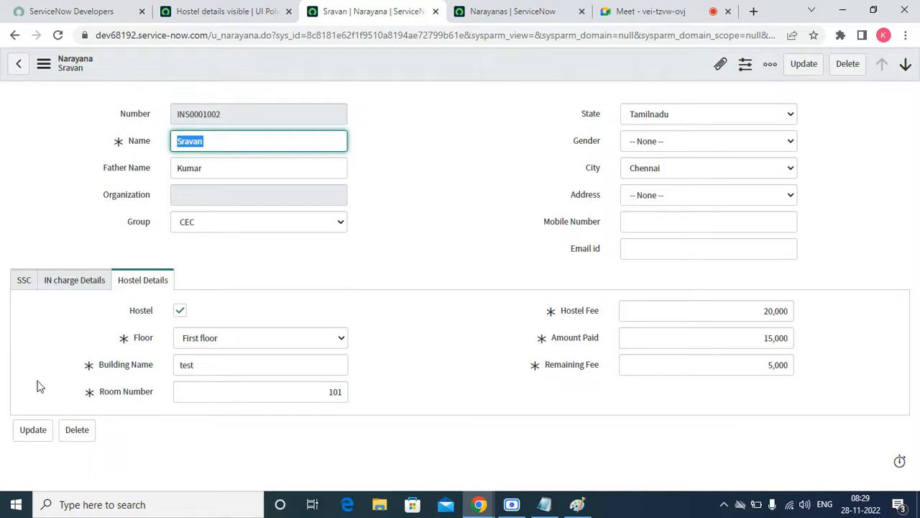
pyautogui.click(180, 311)
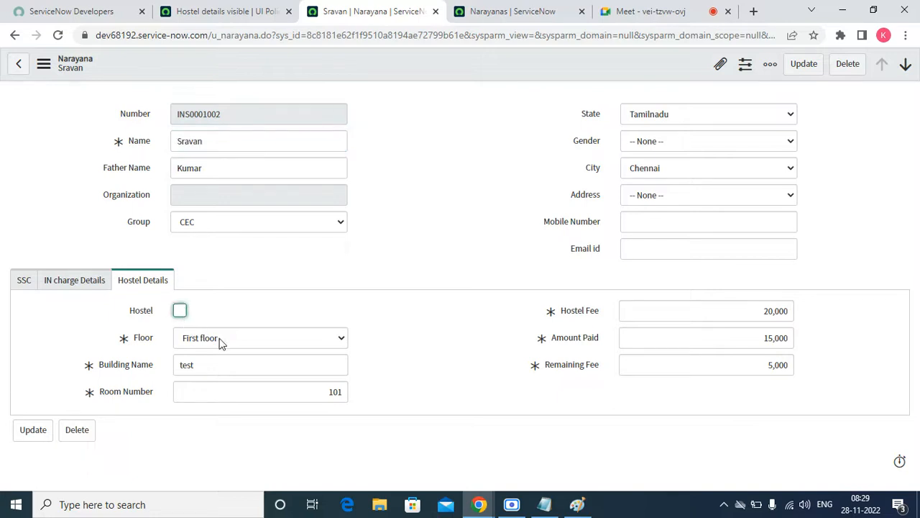
# With Hostel unchecked, empty the building name, room number and three fee fields, and set Floor to -- None --.
pyautogui.doubleClick(214, 365)
pyautogui.press('BackSpace')
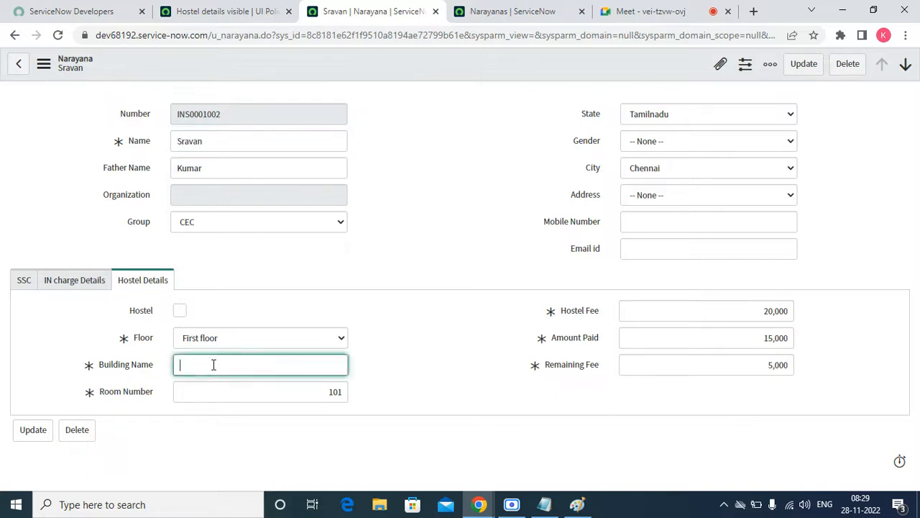
pyautogui.press('Tab')
pyautogui.press('Tab')
pyautogui.press('Tab')
pyautogui.press('Tab')
pyautogui.press('Tab')
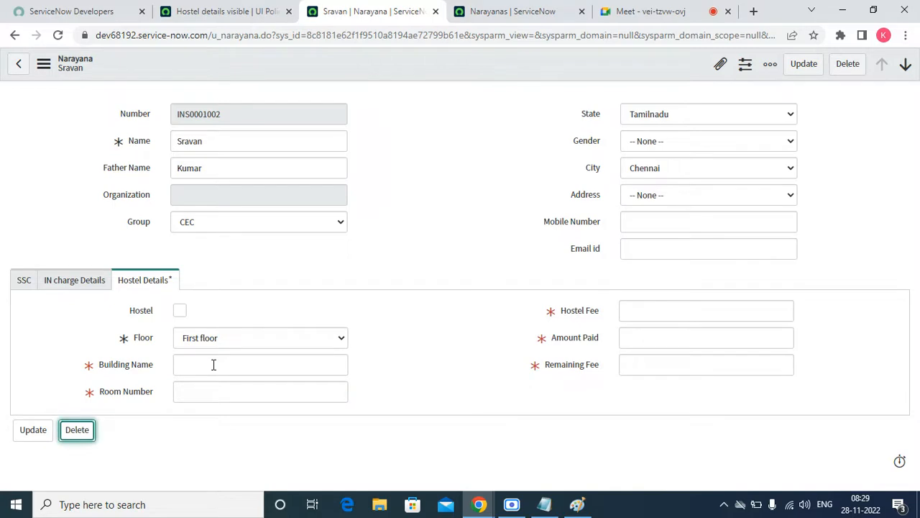
pyautogui.click(214, 343)
pyautogui.click(212, 352)
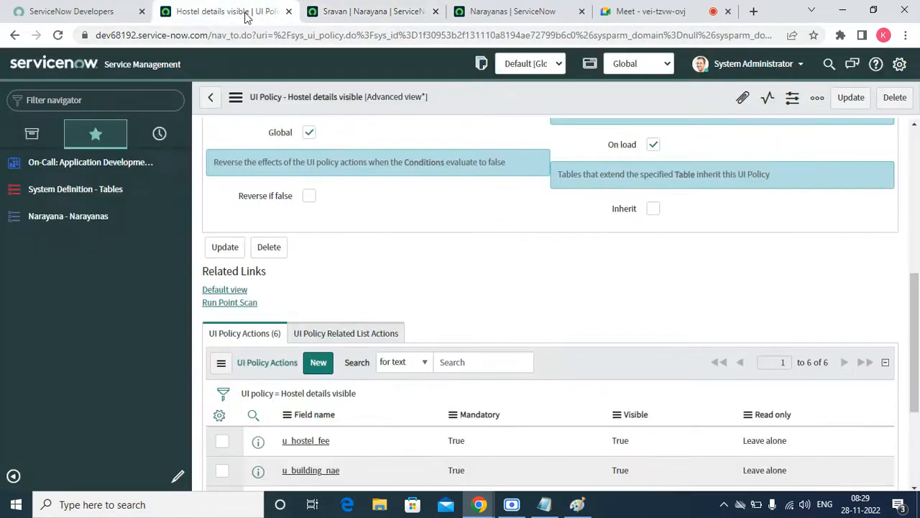
# Turn Reverse if false back on in the Hostel details visible UI policy and save it.
pyautogui.click(219, 11)
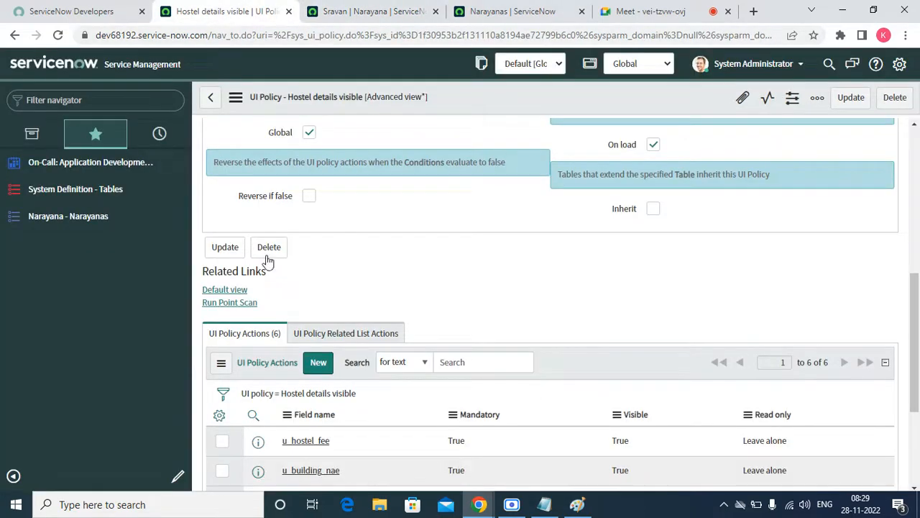
pyautogui.click(309, 195)
pyautogui.rightClick(460, 100)
pyautogui.click(478, 105)
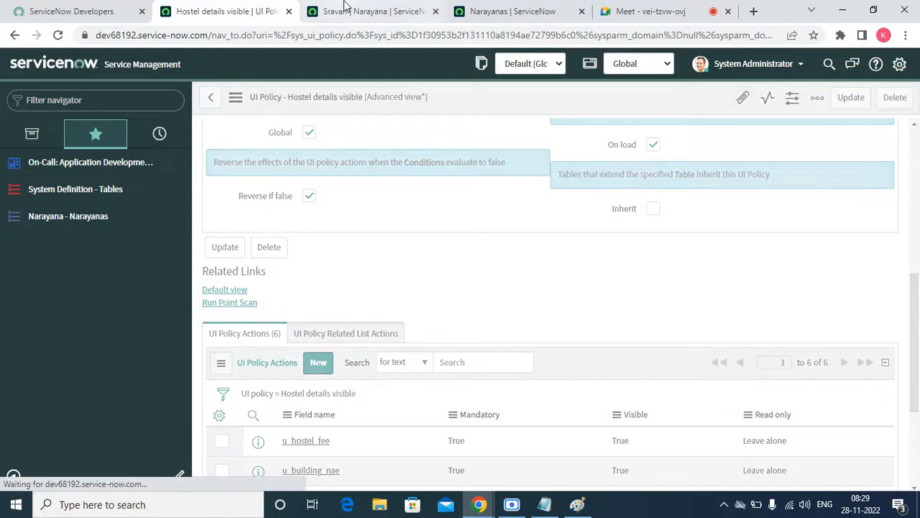
# Reload the student record, discarding the unsaved hostel changes, and check the saved UI policy before returning to the record.
pyautogui.click(370, 11)
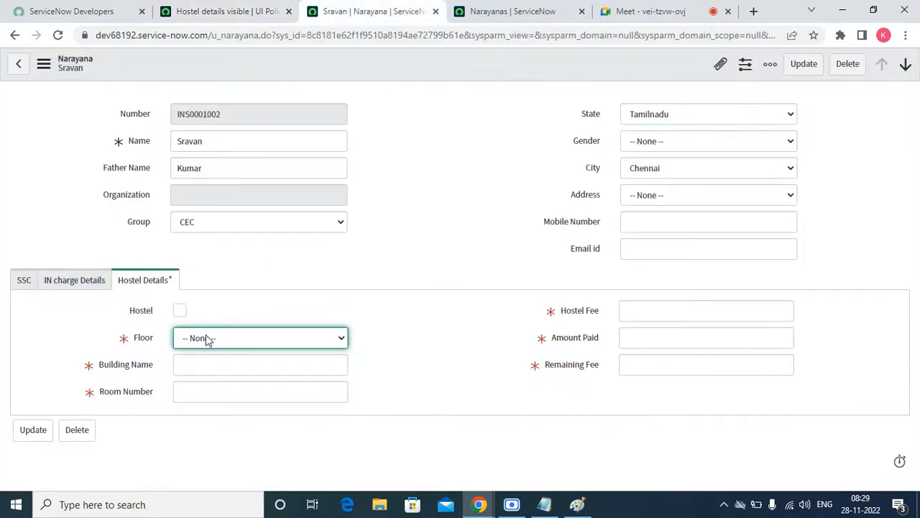
pyautogui.click(57, 35)
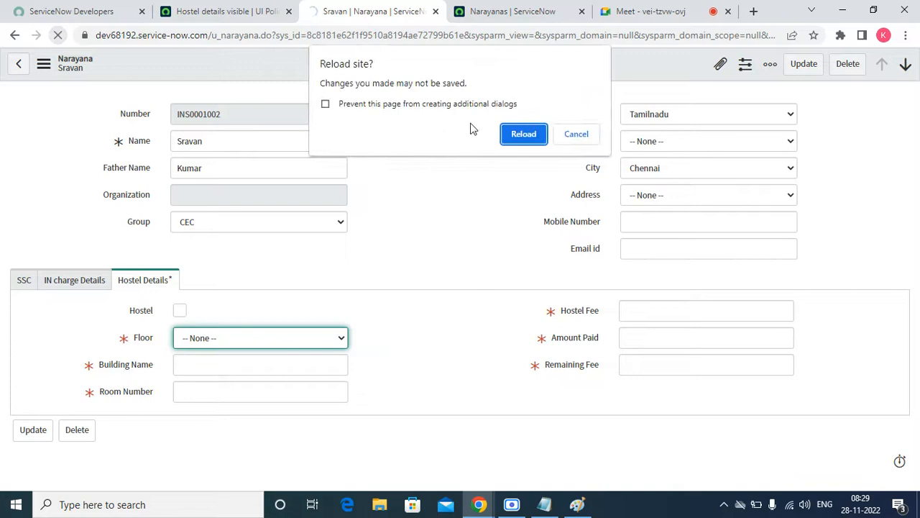
pyautogui.click(528, 135)
pyautogui.click(239, 13)
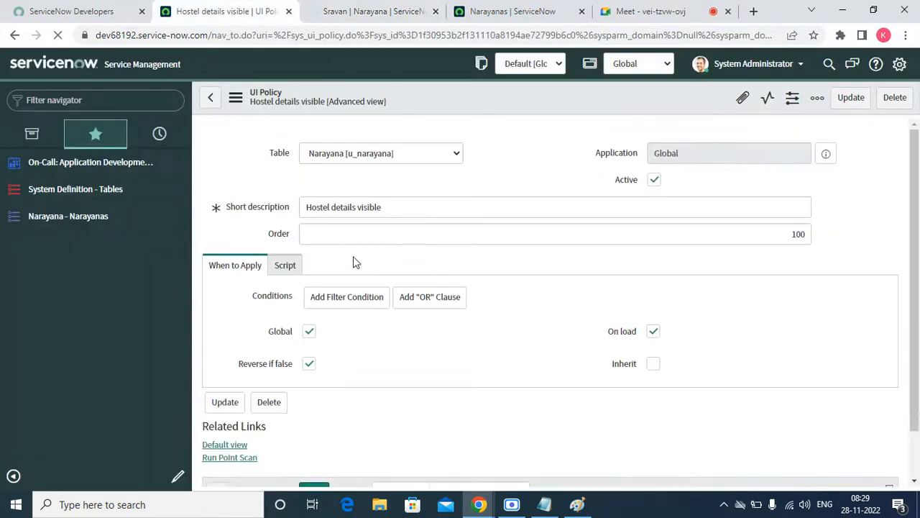
pyautogui.click(369, 13)
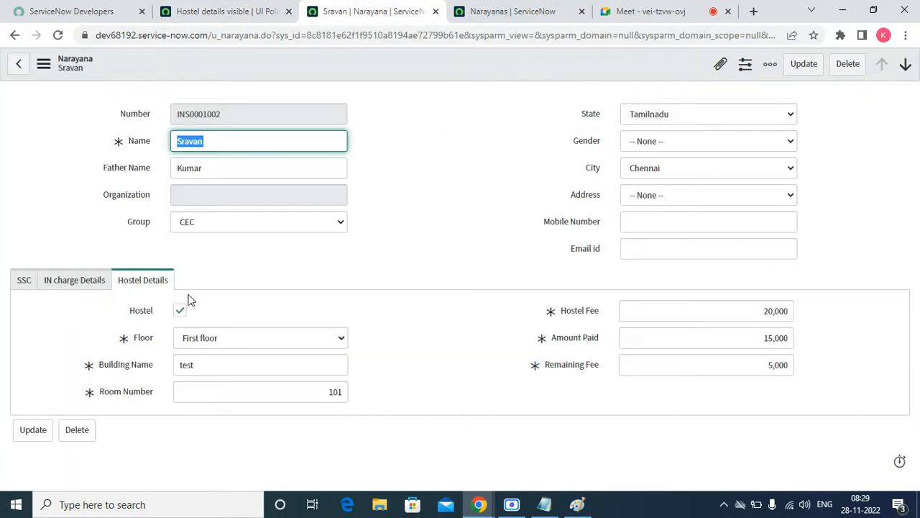
# On the record's hostel details, set Floor to None and clear Building Name and Room Number.
pyautogui.click(196, 339)
pyautogui.click(199, 353)
pyautogui.click(213, 364)
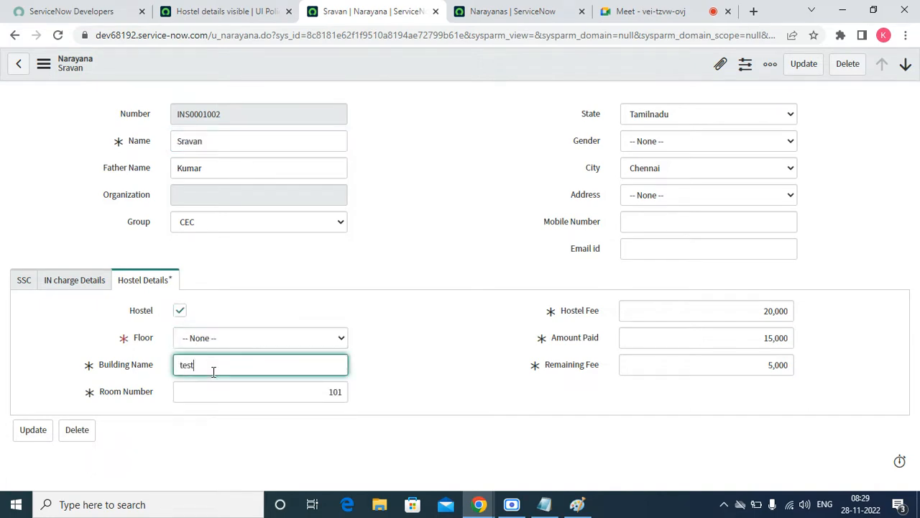
pyautogui.doubleClick(214, 365)
pyautogui.press('BackSpace')
pyautogui.click(265, 390)
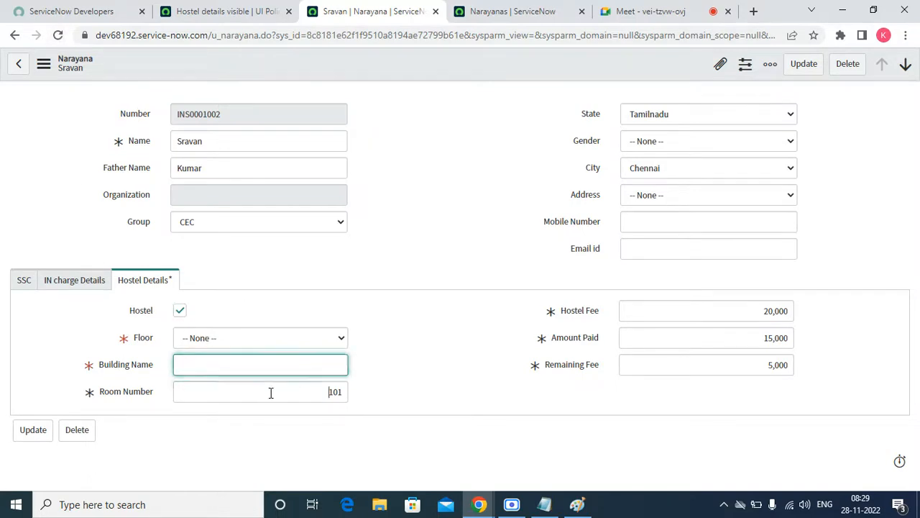
pyautogui.doubleClick(268, 390)
pyautogui.press('BackSpace')
# Clear the Hostel Fee, Amount Paid and Remaining Fee values.
pyautogui.press('Tab')
pyautogui.press('BackSpace')
pyautogui.press('Tab')
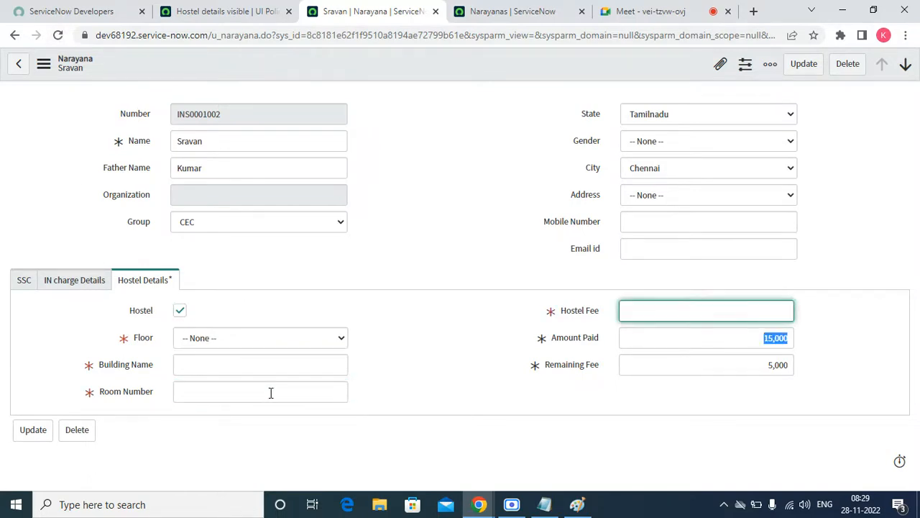
pyautogui.press('BackSpace')
pyautogui.press('Tab')
pyautogui.press('BackSpace')
pyautogui.press('Tab')
# Deselect the Hostel option and save the Narayana record.
pyautogui.click(180, 312)
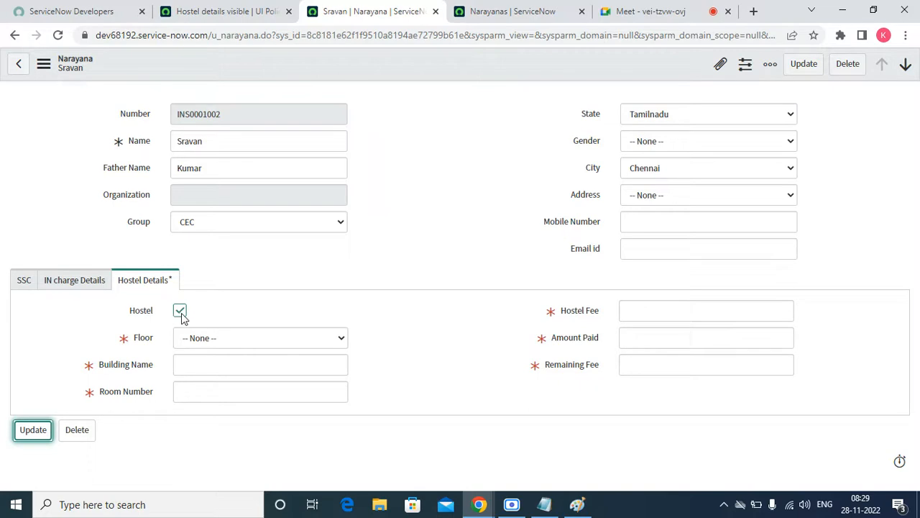
pyautogui.rightClick(364, 63)
pyautogui.click(382, 70)
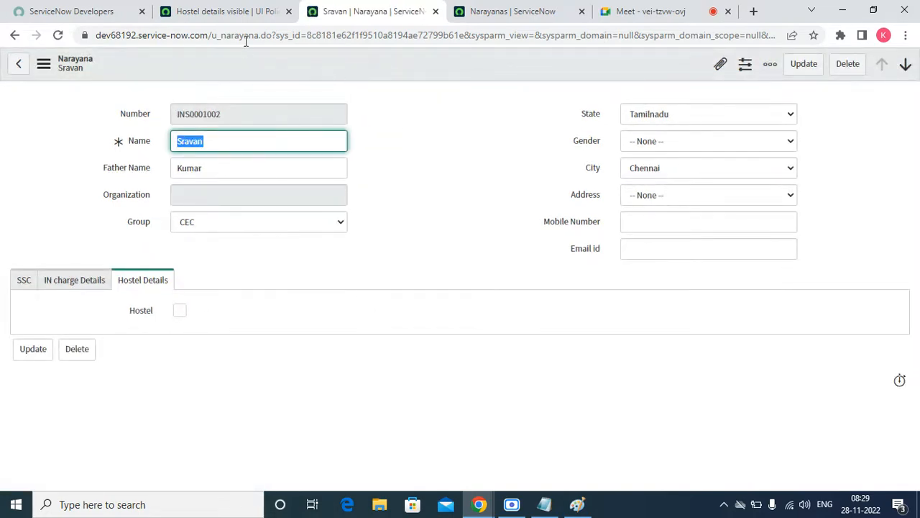
# Turn off Reverse if false in the Hostel details visible UI policy and save the policy.
pyautogui.click(233, 13)
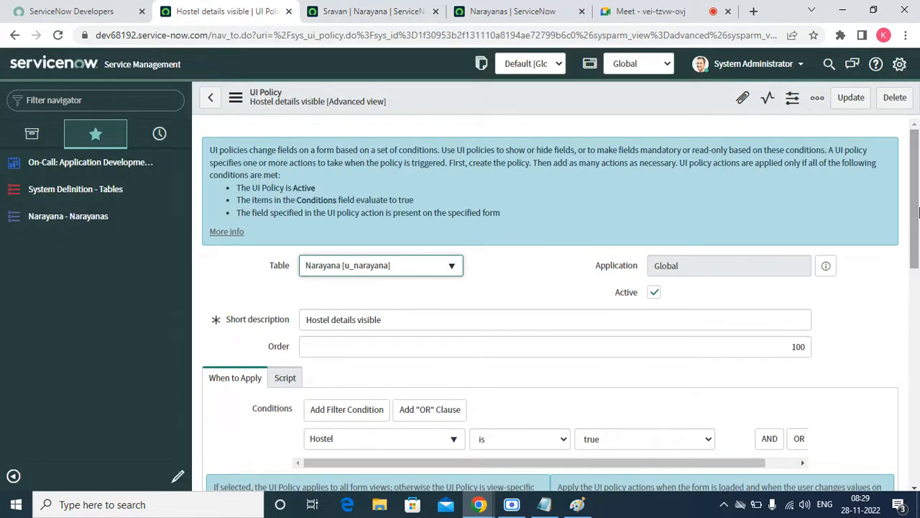
pyautogui.scroll(-3, 814, 270)
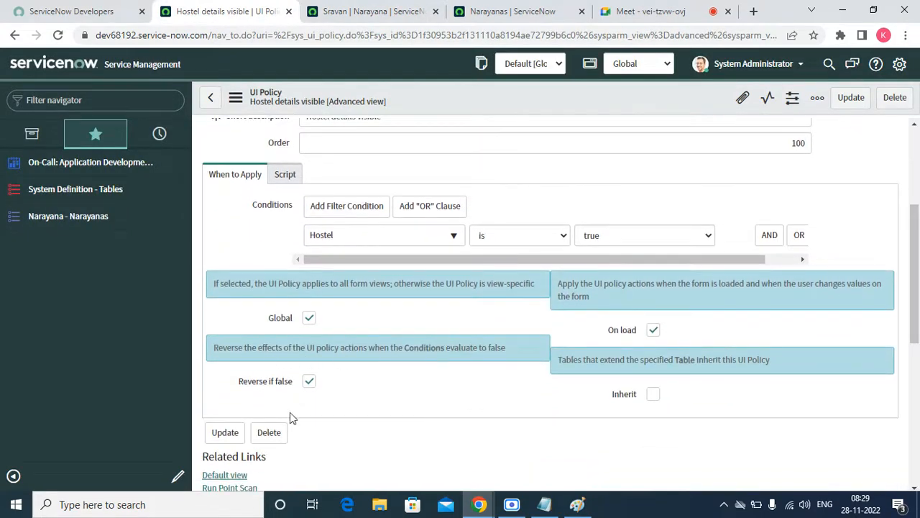
pyautogui.click(309, 381)
pyautogui.rightClick(398, 94)
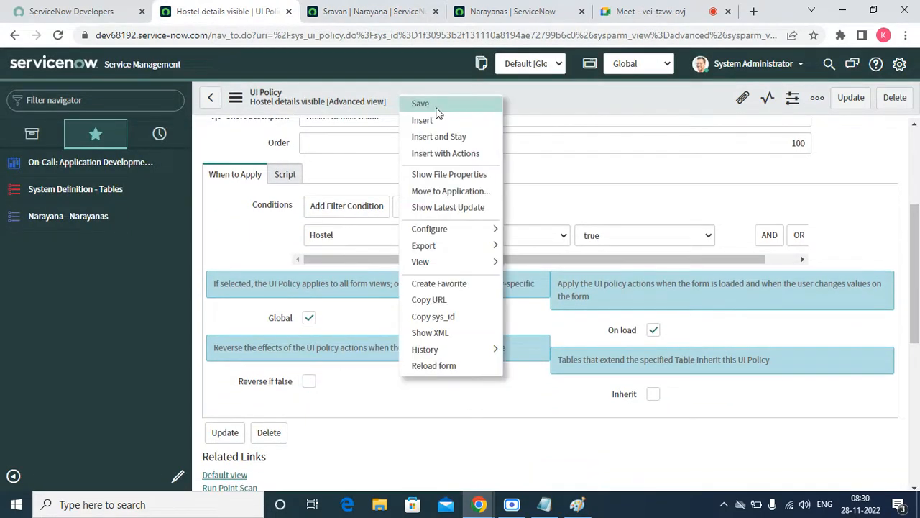
pyautogui.click(435, 107)
# On the Narayana record form, test the UI policy by selecting, deselecting and reselecting Hostel without reloading the form.
pyautogui.click(369, 11)
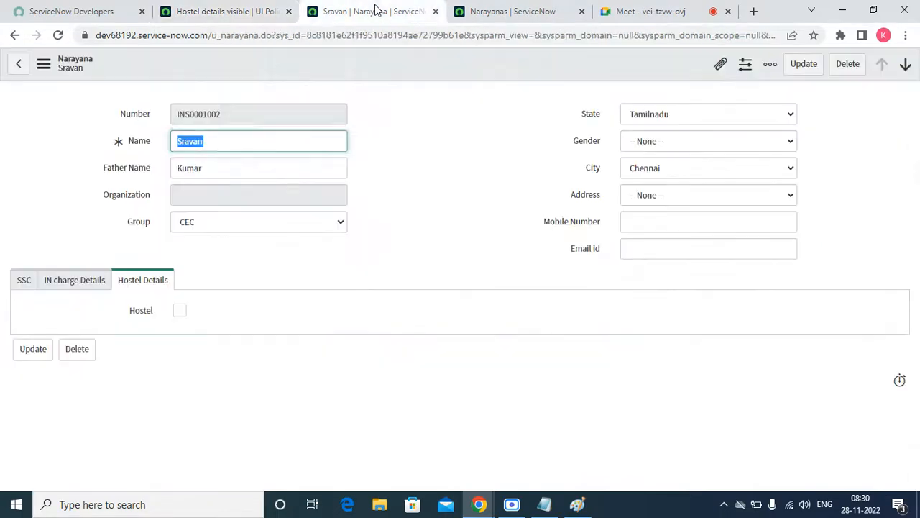
pyautogui.click(180, 311)
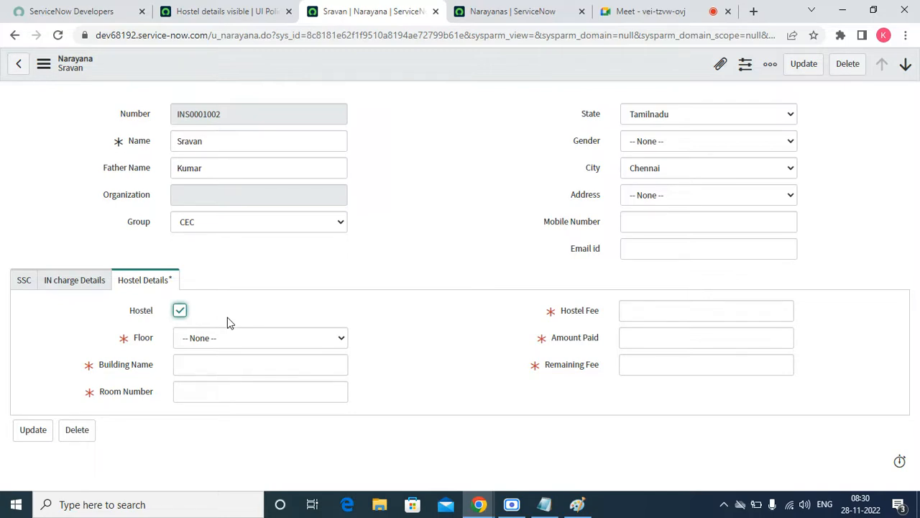
pyautogui.click(179, 311)
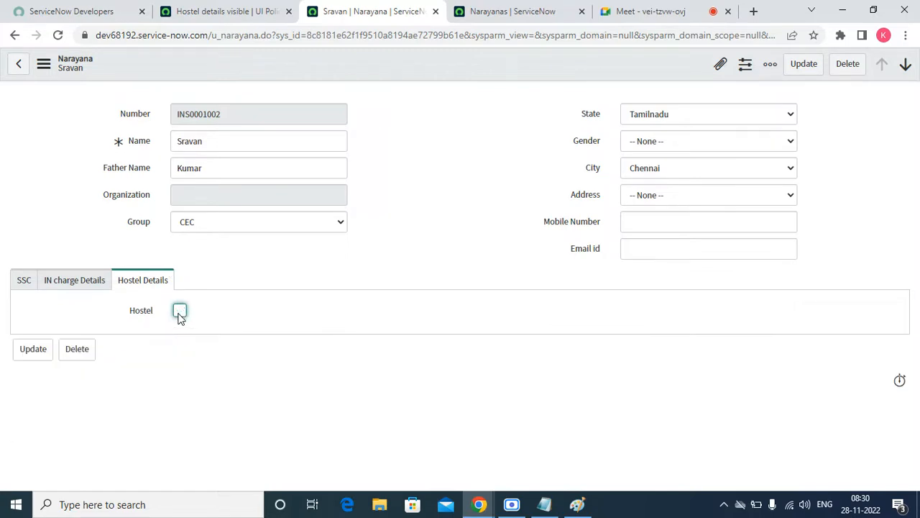
pyautogui.click(180, 312)
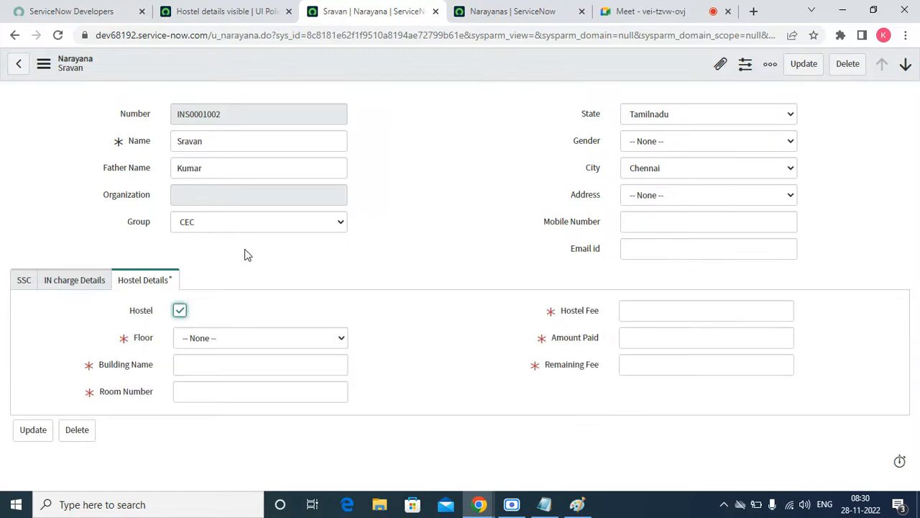
# Check the UI policy's Reverse if false setting, reload the record form discarding changes, and select and deselect Hostel to test it.
pyautogui.click(247, 12)
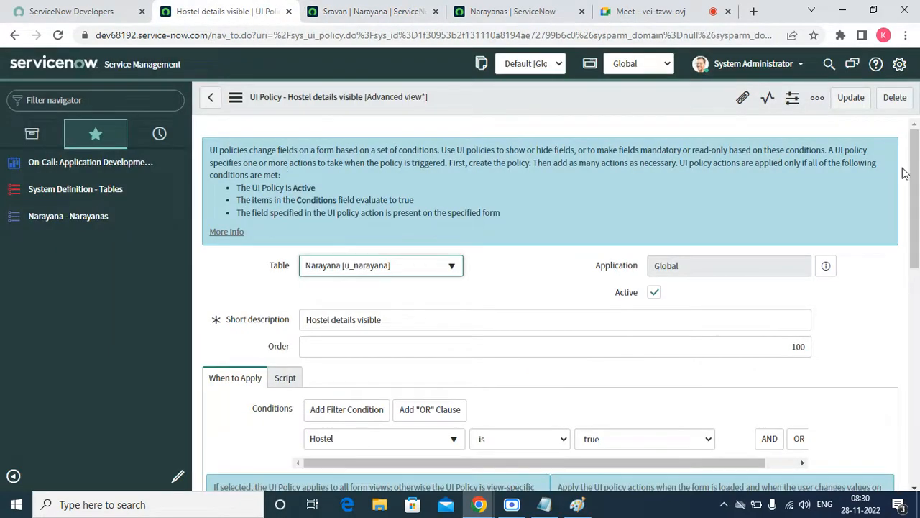
pyautogui.moveTo(905, 171); pyautogui.dragTo(917, 274)
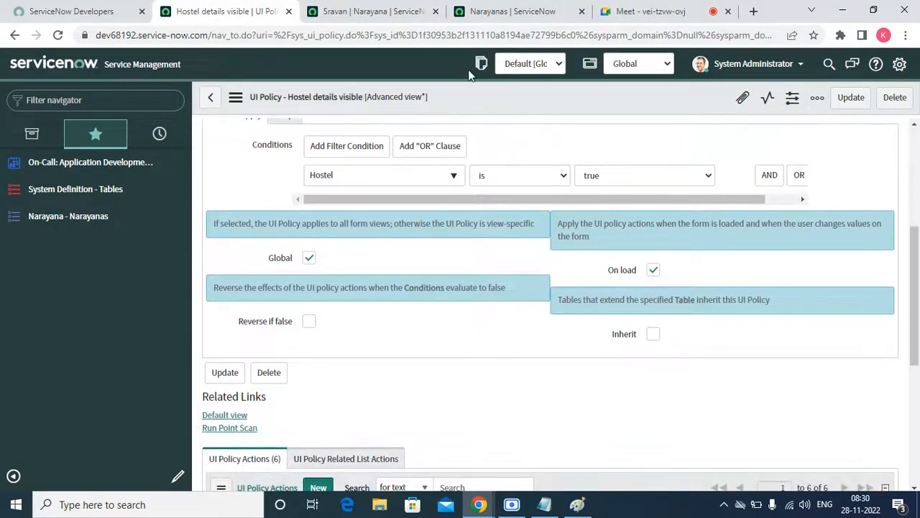
pyautogui.click(397, 15)
pyautogui.click(60, 35)
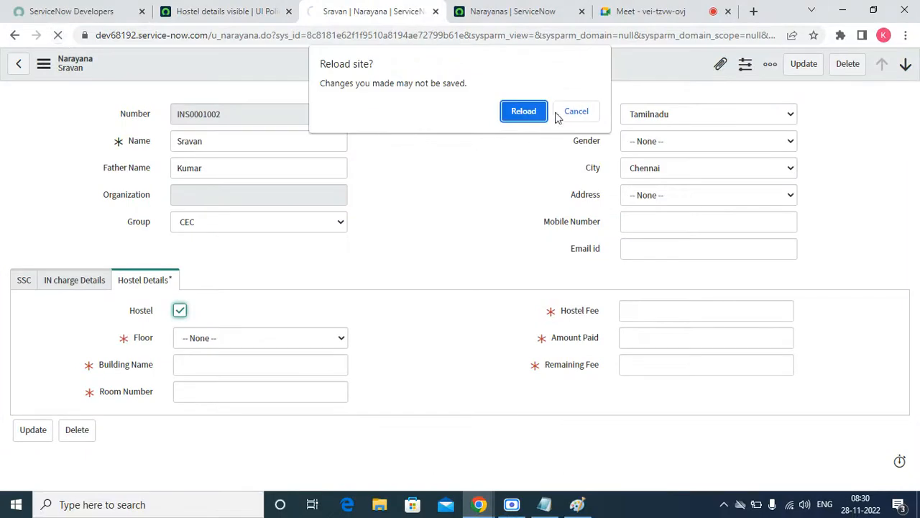
pyautogui.click(520, 110)
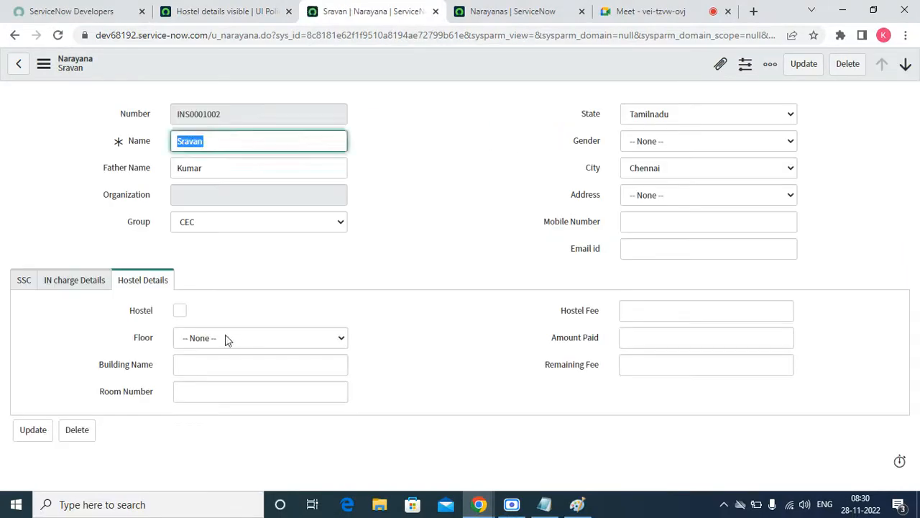
pyautogui.click(179, 311)
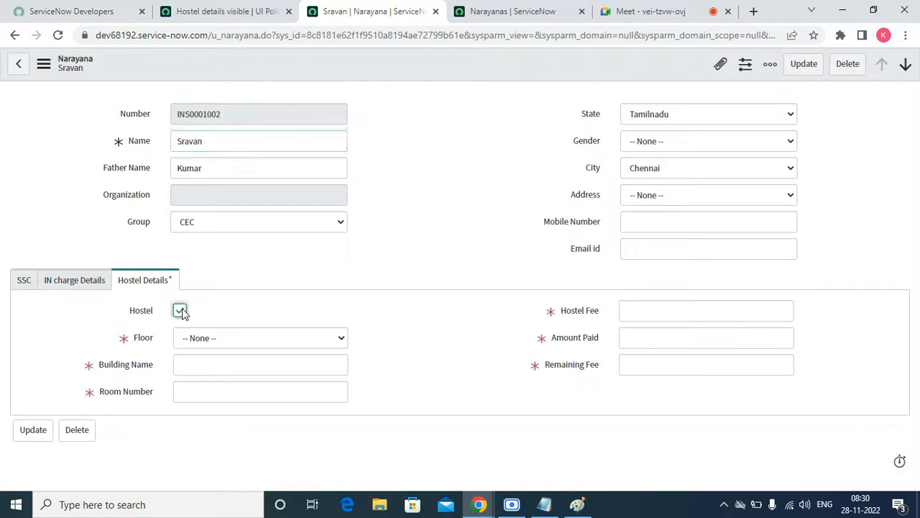
pyautogui.click(180, 310)
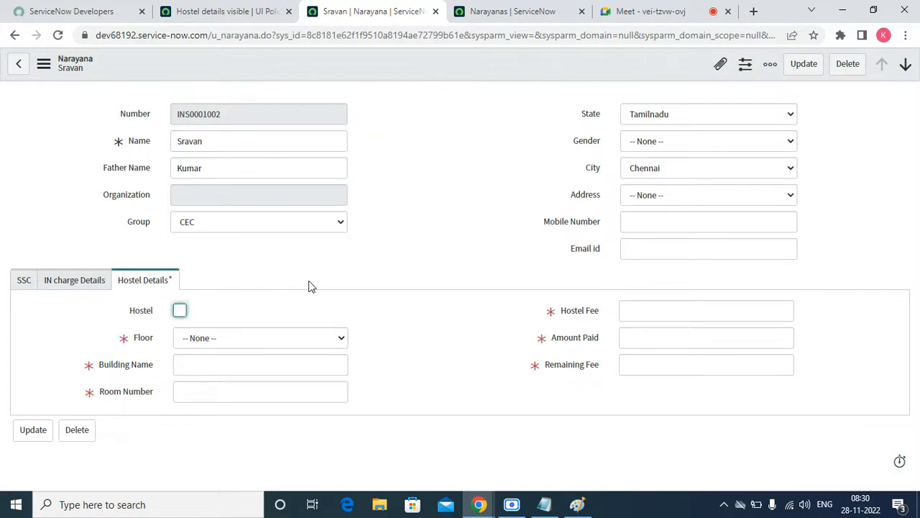
# Examine the Reverse if false option in the Hostel details visible policy and return to the record form.
pyautogui.click(193, 6)
pyautogui.moveTo(240, 325); pyautogui.dragTo(297, 328)
pyautogui.click(368, 14)
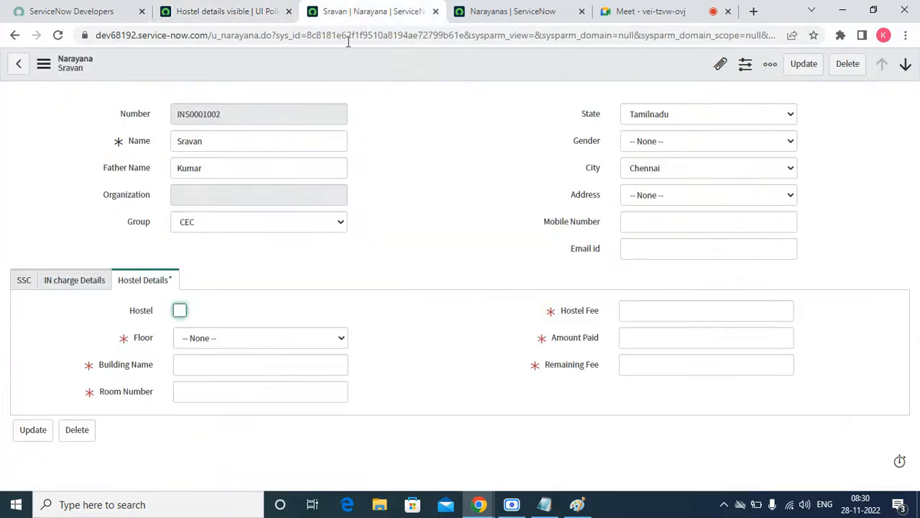
# Reload the record form, select and deselect Hostel, try to save the record, and toggle Hostel on and off again.
pyautogui.press('F5')
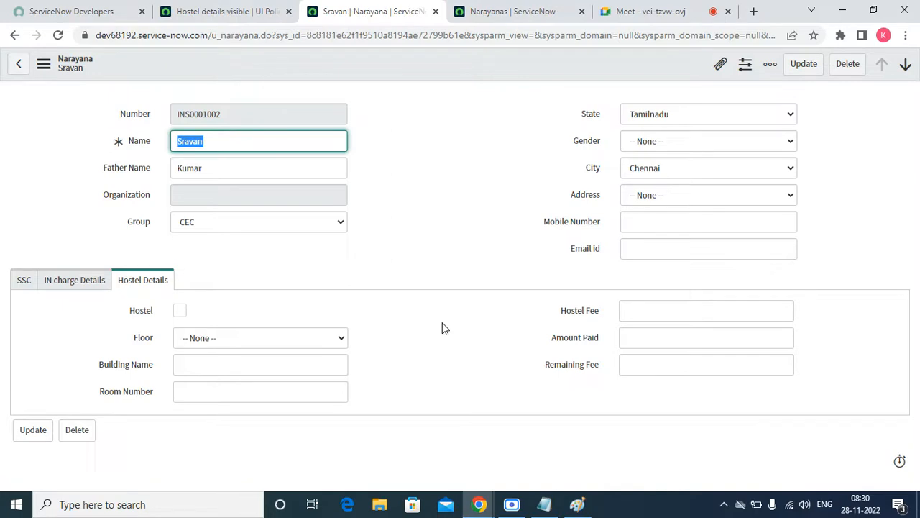
pyautogui.click(180, 310)
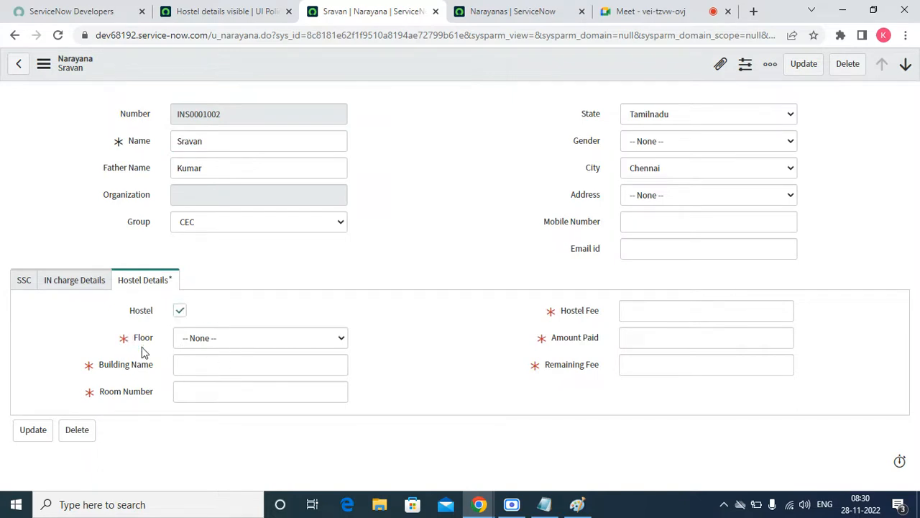
pyautogui.click(181, 311)
pyautogui.rightClick(374, 67)
pyautogui.click(401, 74)
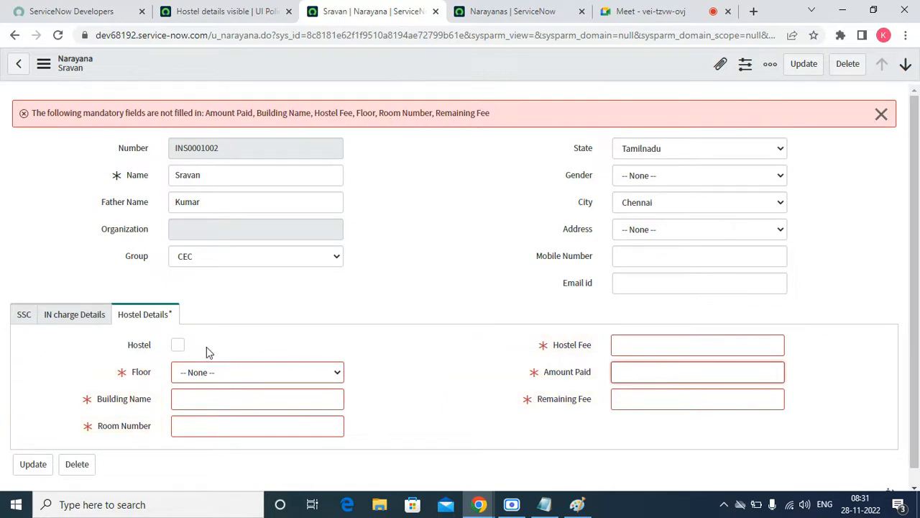
pyautogui.click(181, 345)
pyautogui.click(181, 345)
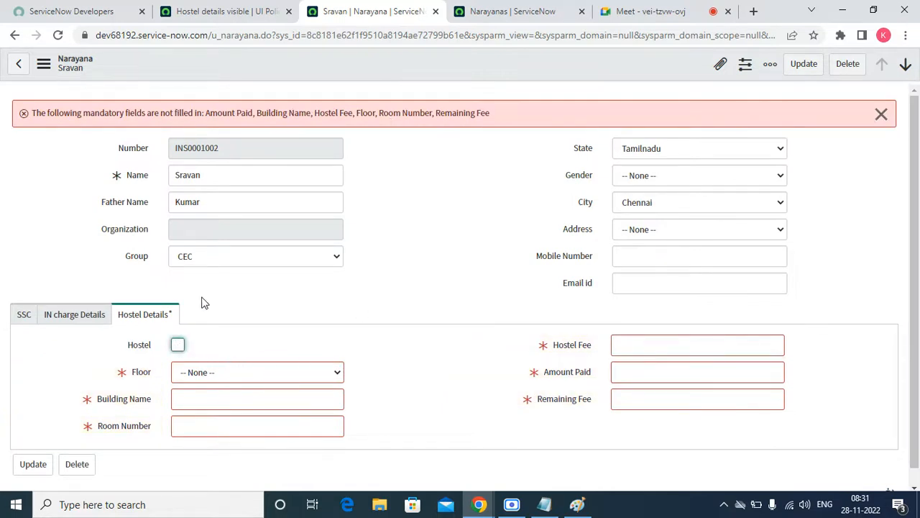
# Turn on Reverse if false in the Hostel details visible UI policy and save the policy.
pyautogui.click(210, 11)
pyautogui.click(309, 321)
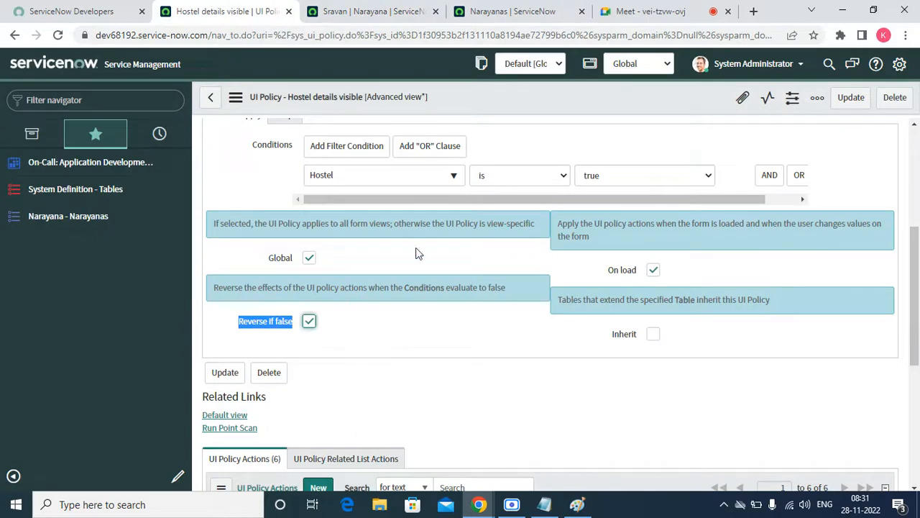
pyautogui.rightClick(470, 92)
pyautogui.click(493, 97)
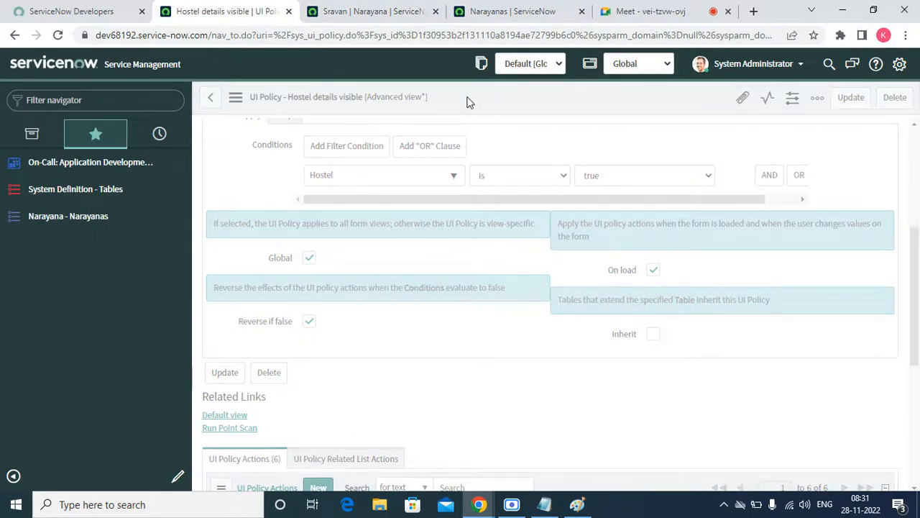
# Reload the Narayana record form and select Hostel to test the saved UI policy.
pyautogui.click(374, 11)
pyautogui.click(57, 34)
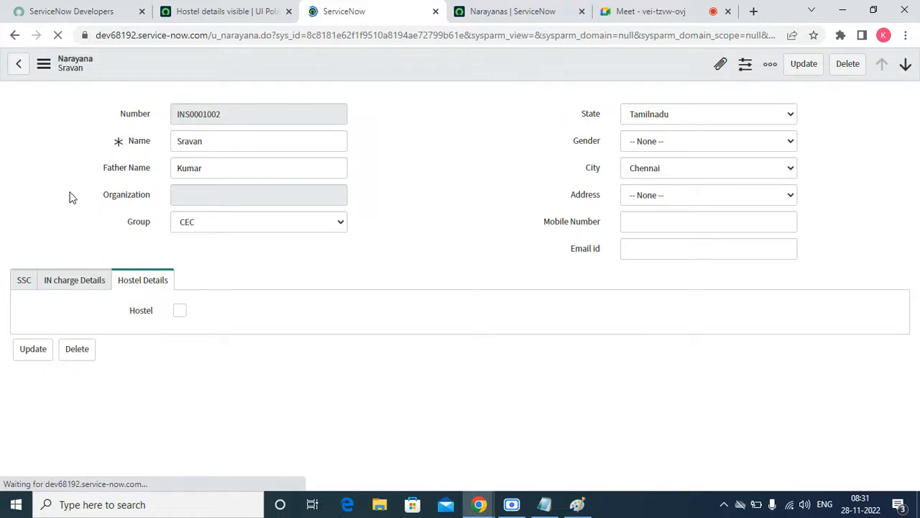
pyautogui.click(220, 13)
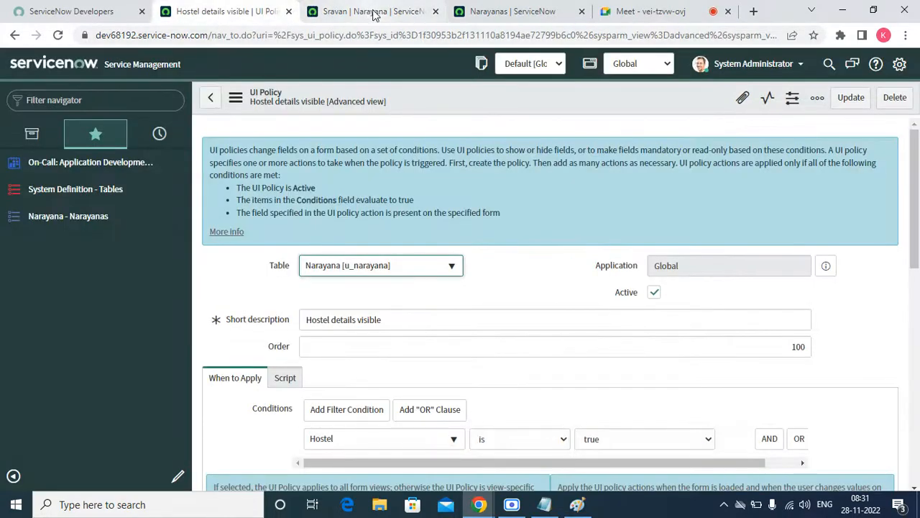
pyautogui.click(373, 13)
pyautogui.click(180, 310)
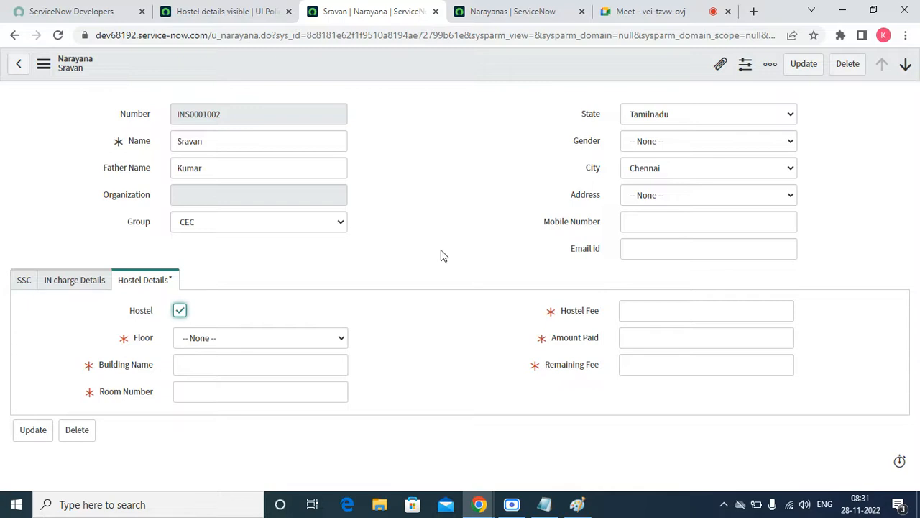
# Deselect Hostel and switch the record form from the default view to the Hostel Details view.
pyautogui.click(76, 64)
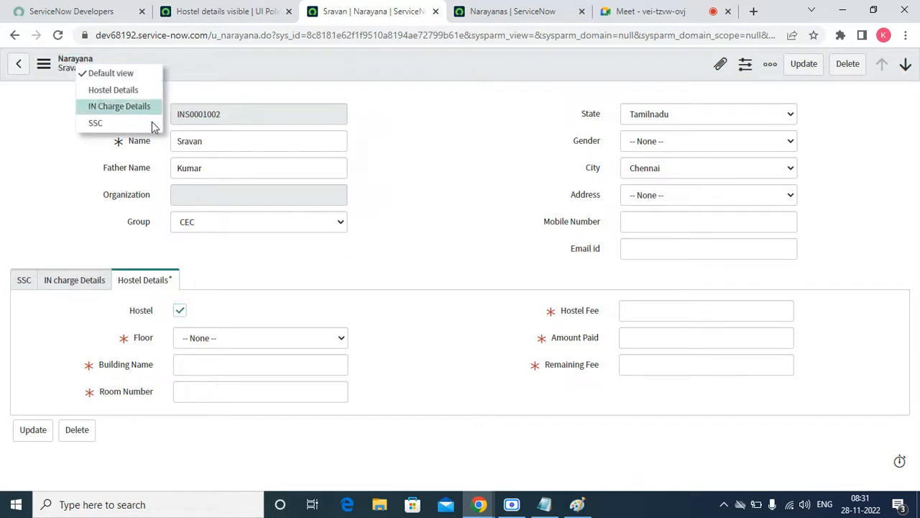
pyautogui.click(452, 140)
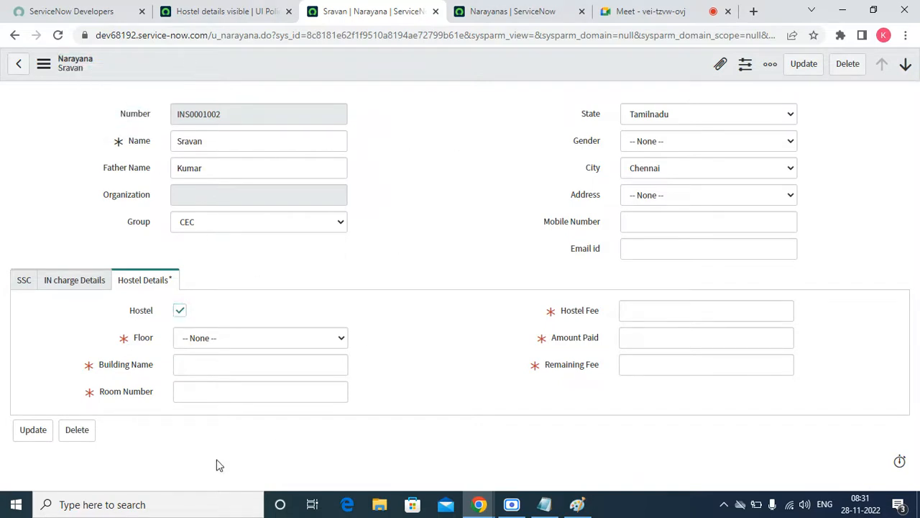
pyautogui.click(179, 310)
pyautogui.click(75, 66)
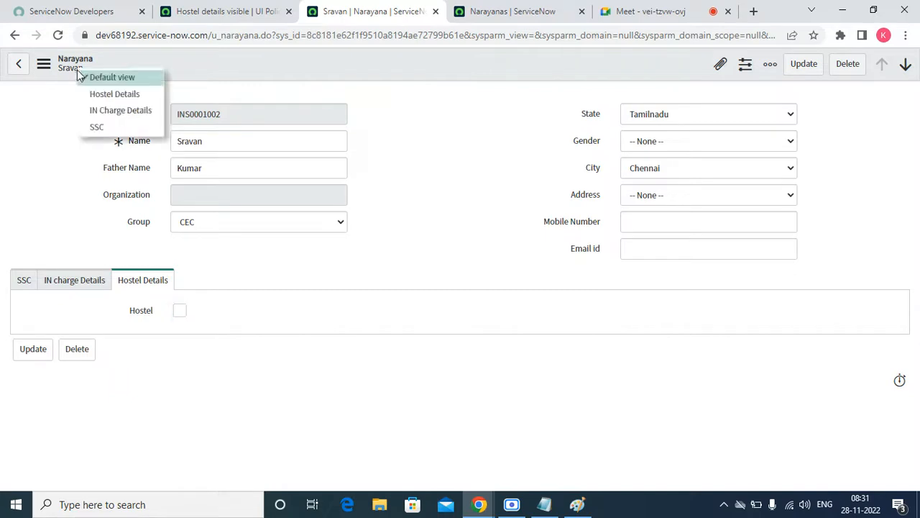
pyautogui.click(102, 94)
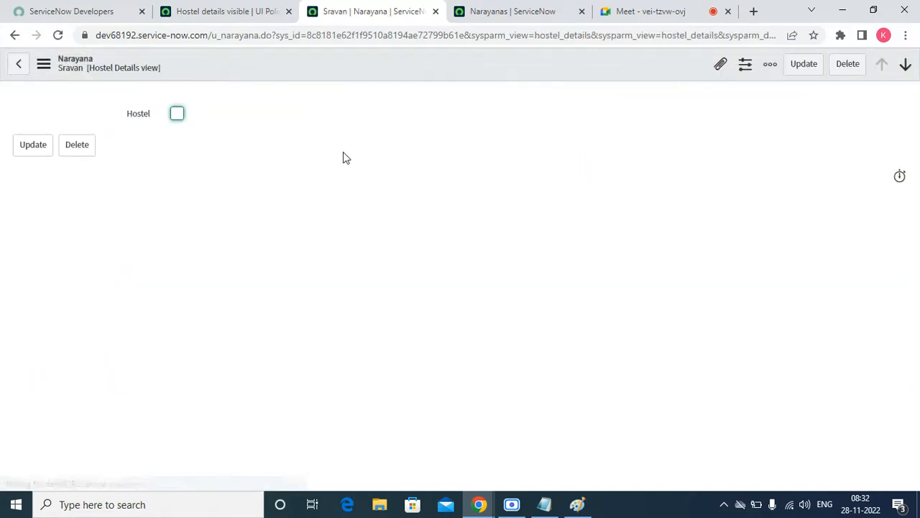
# Turn off Global in the Hostel details visible UI policy, set its View to Hostel Details, and save the policy.
pyautogui.click(253, 8)
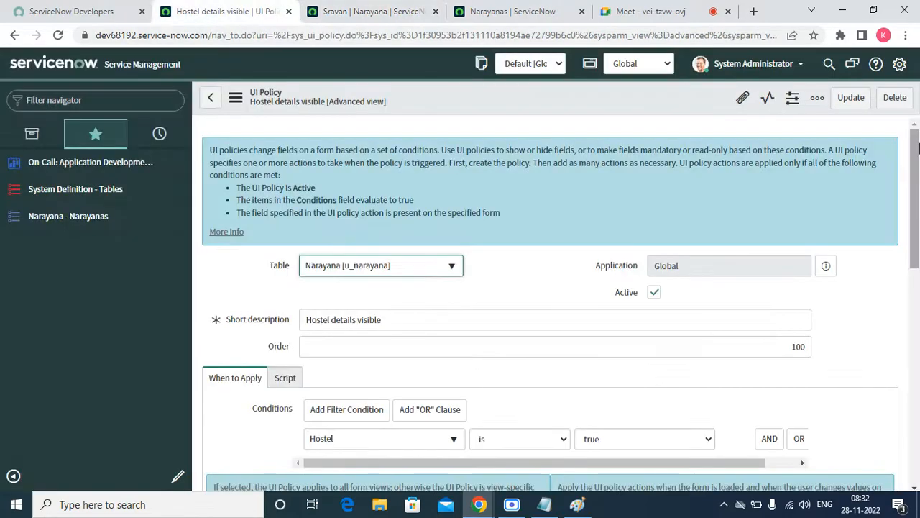
pyautogui.moveTo(913, 155); pyautogui.dragTo(915, 232)
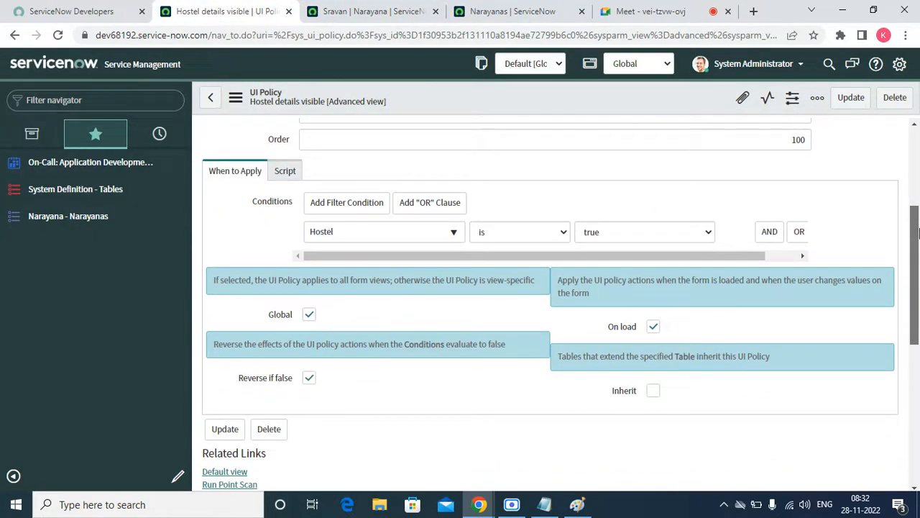
pyautogui.click(309, 315)
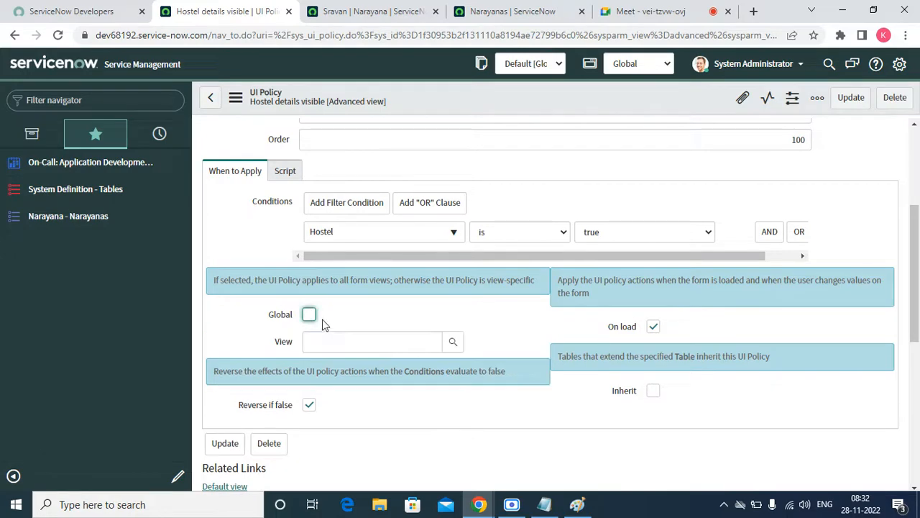
pyautogui.click(453, 343)
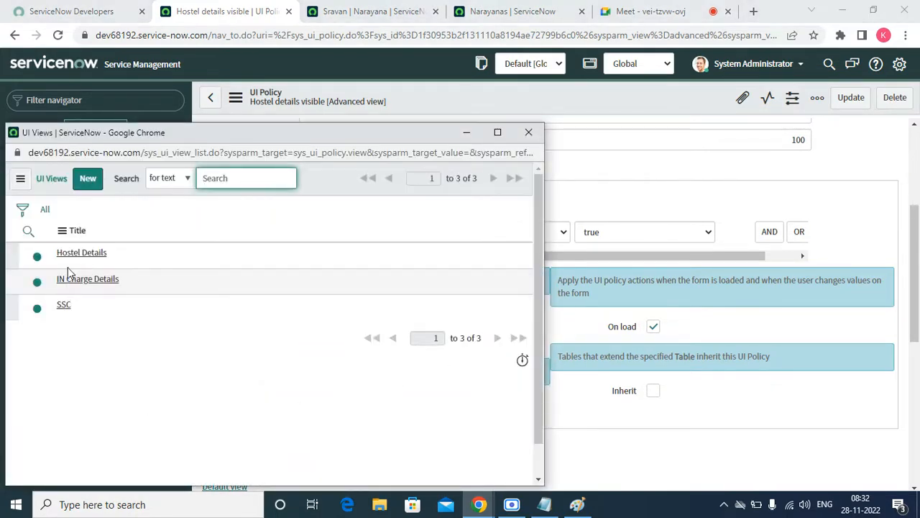
pyautogui.click(69, 254)
pyautogui.rightClick(405, 93)
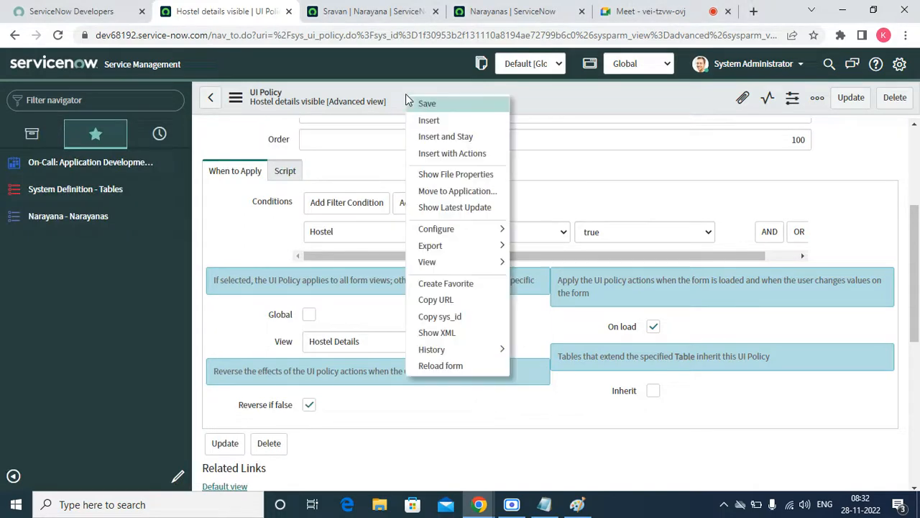
pyautogui.click(431, 107)
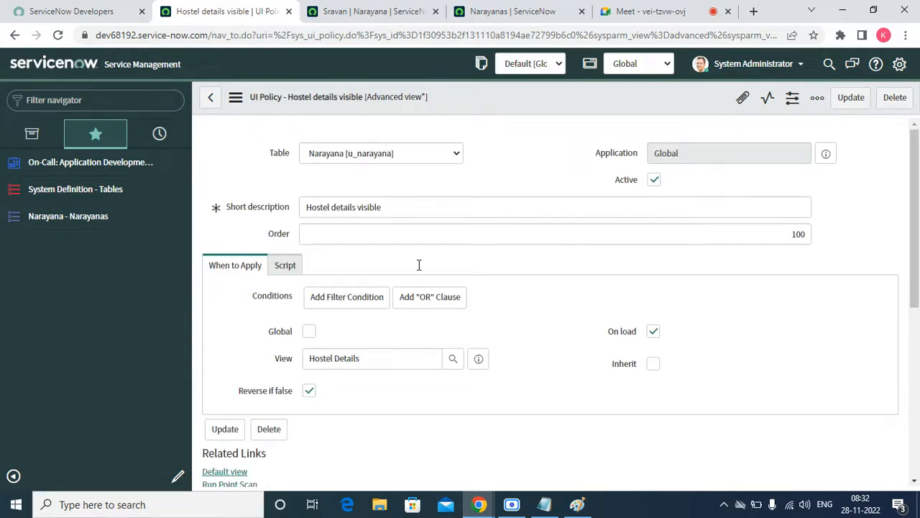
pyautogui.scroll(-5, 419, 266)
# Switch the Narayana record form to the default view, and select and deselect Hostel to test the view-specific policy.
pyautogui.click(370, 12)
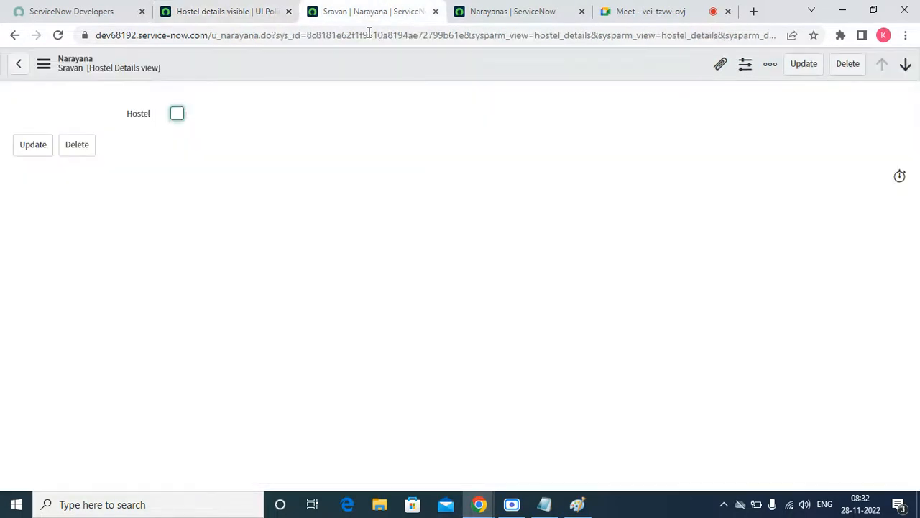
pyautogui.click(108, 72)
pyautogui.click(117, 76)
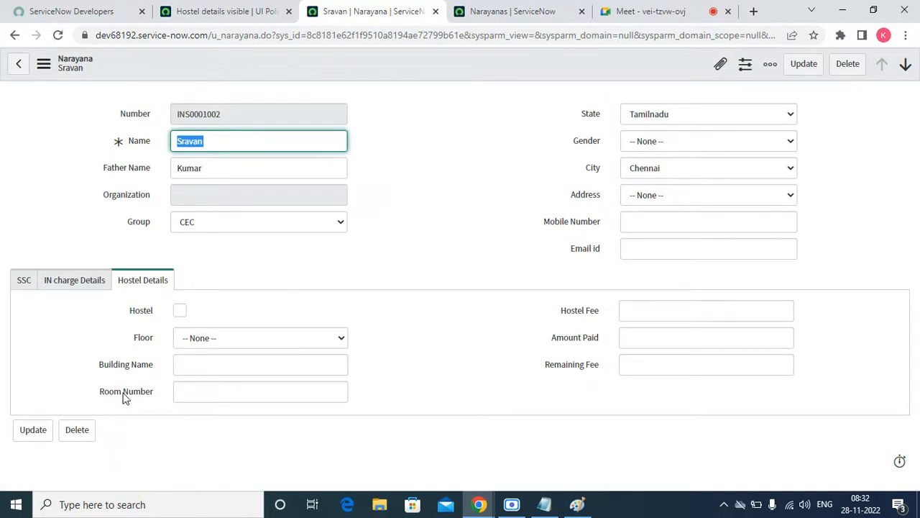
pyautogui.click(181, 311)
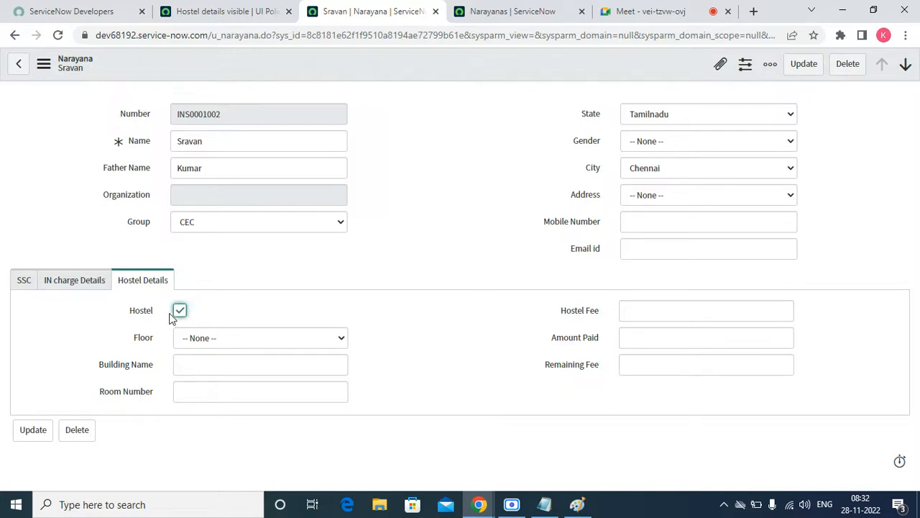
pyautogui.click(179, 311)
# Switch the record form to the Hostel Details view and select Hostel to test the view-specific policy there.
pyautogui.rightClick(82, 69)
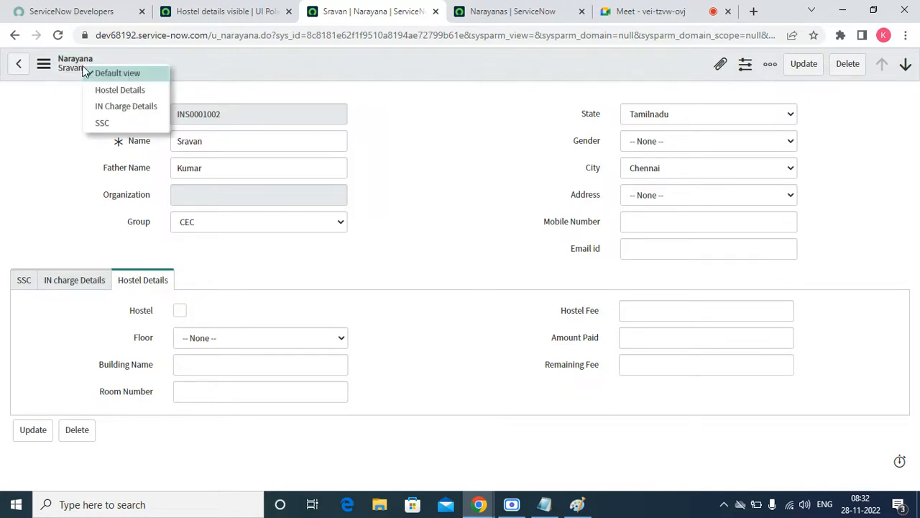
pyautogui.click(112, 92)
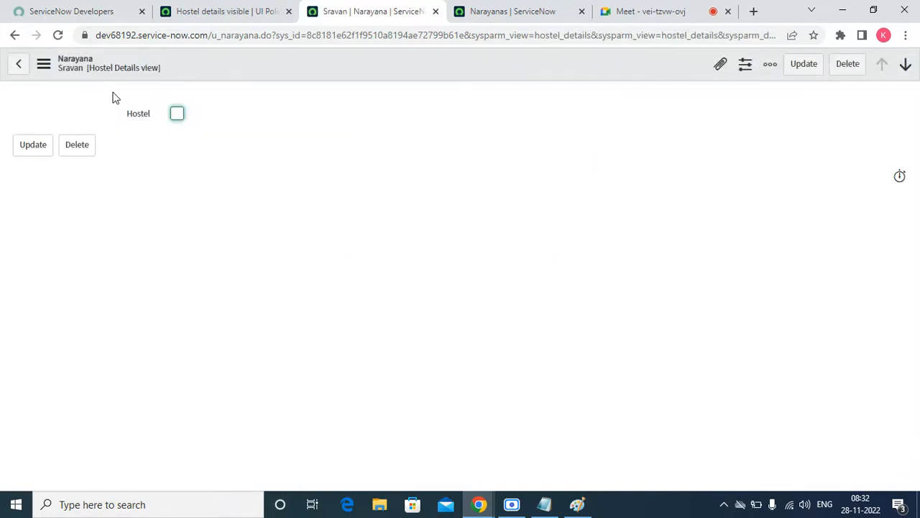
pyautogui.click(177, 114)
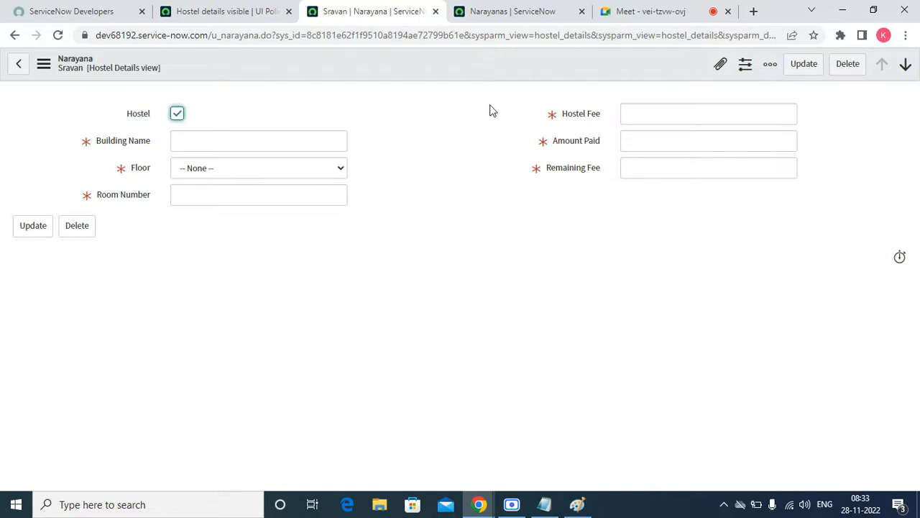
# Clear the View of the Hostel details visible UI policy, turn Global back on, and save the policy.
pyautogui.click(275, 7)
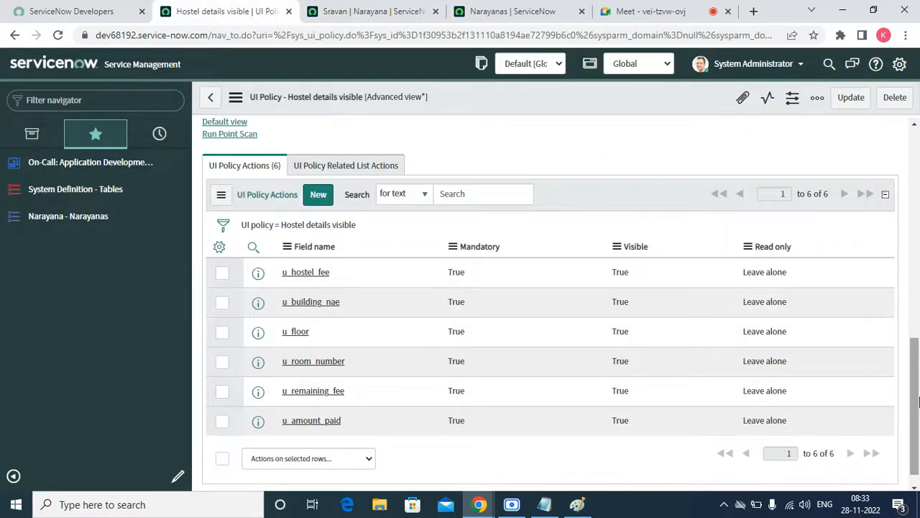
pyautogui.moveTo(918, 399); pyautogui.dragTo(919, 345)
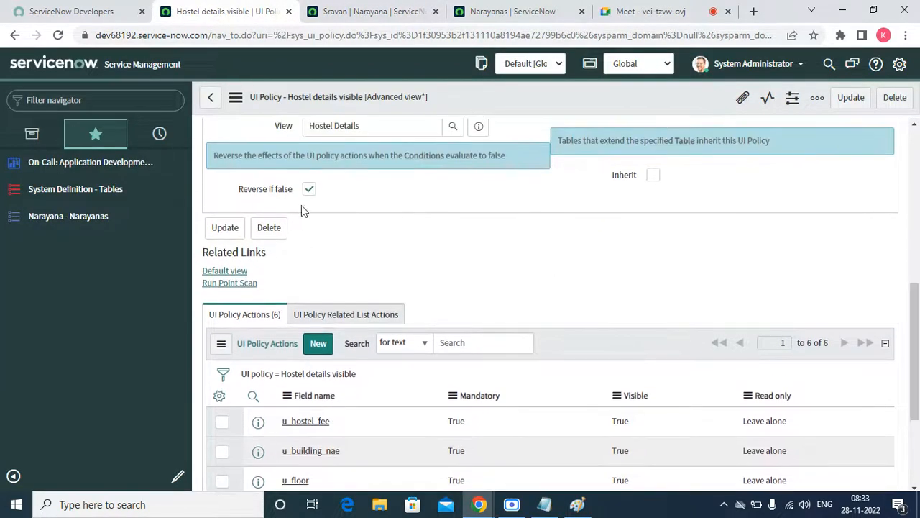
pyautogui.click(309, 188)
pyautogui.click(310, 189)
pyautogui.tripleClick(415, 125)
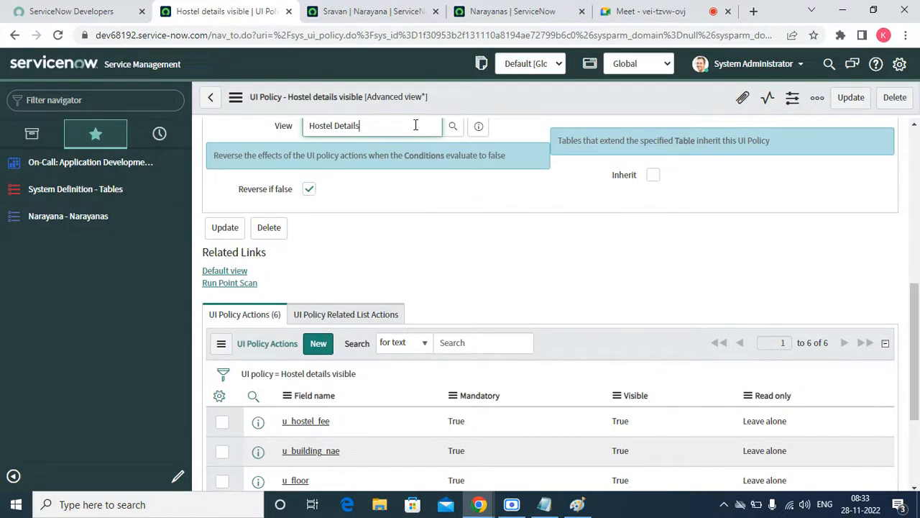
pyautogui.press('BackSpace')
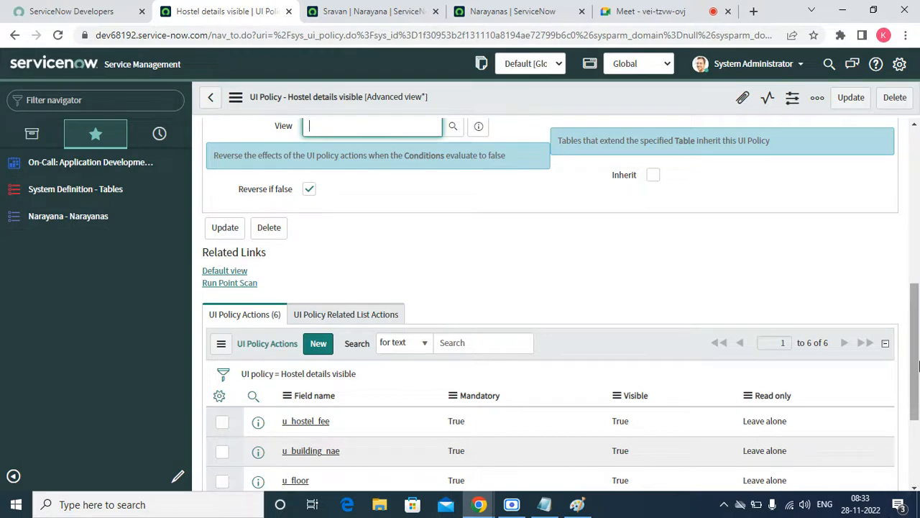
pyautogui.moveTo(915, 350); pyautogui.dragTo(914, 348)
pyautogui.scroll(1, 320, 219)
pyautogui.click(309, 206)
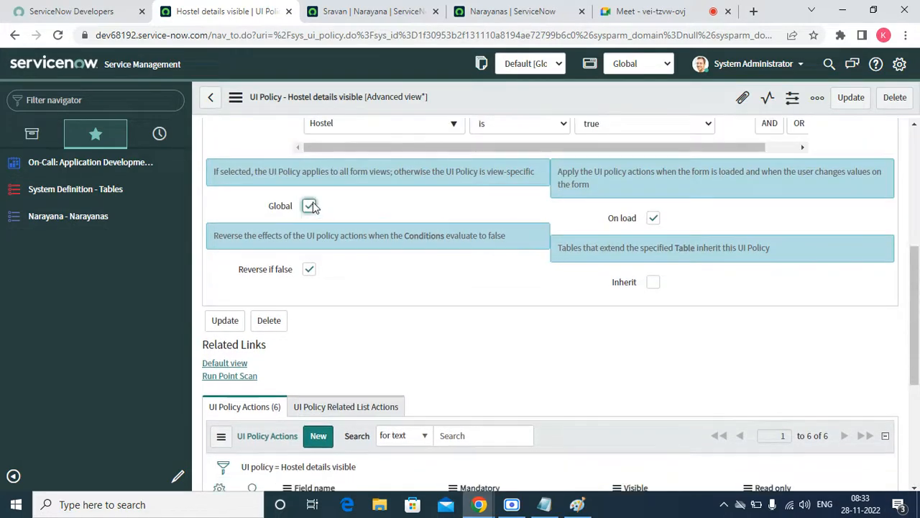
pyautogui.rightClick(474, 106)
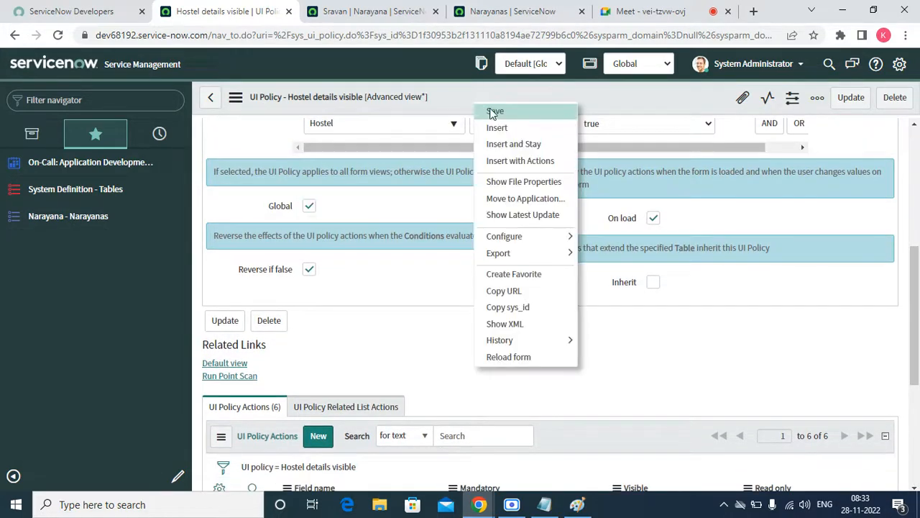
pyautogui.click(502, 115)
# Deselect Hostel on the record, switch the form back to the default view, and review the saved UI policy.
pyautogui.click(367, 11)
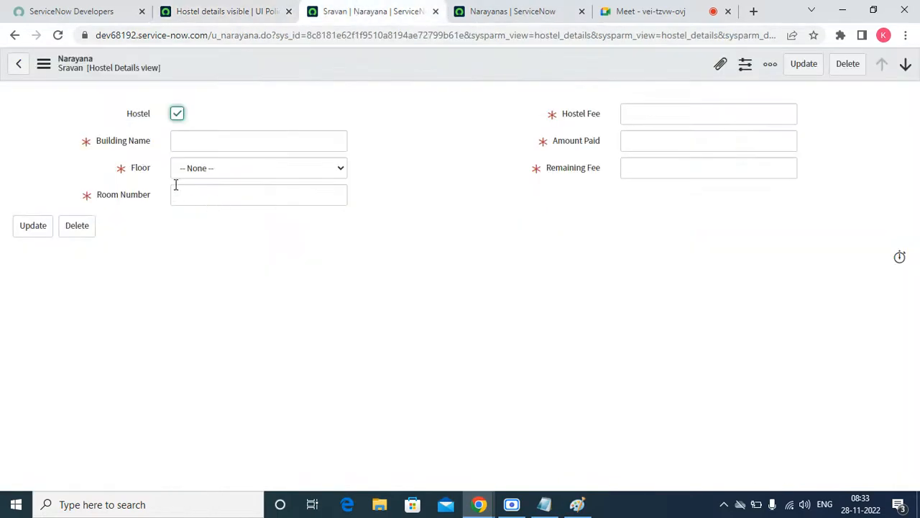
pyautogui.click(176, 113)
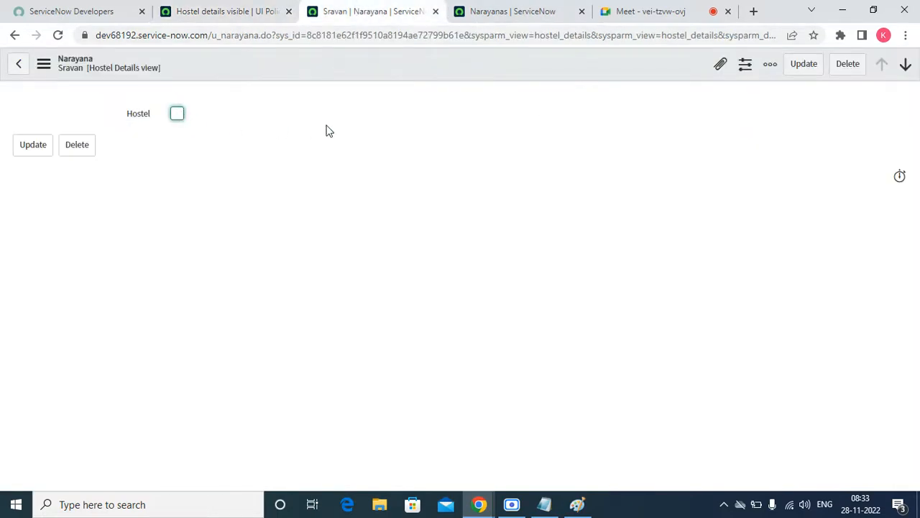
pyautogui.click(126, 70)
pyautogui.click(158, 77)
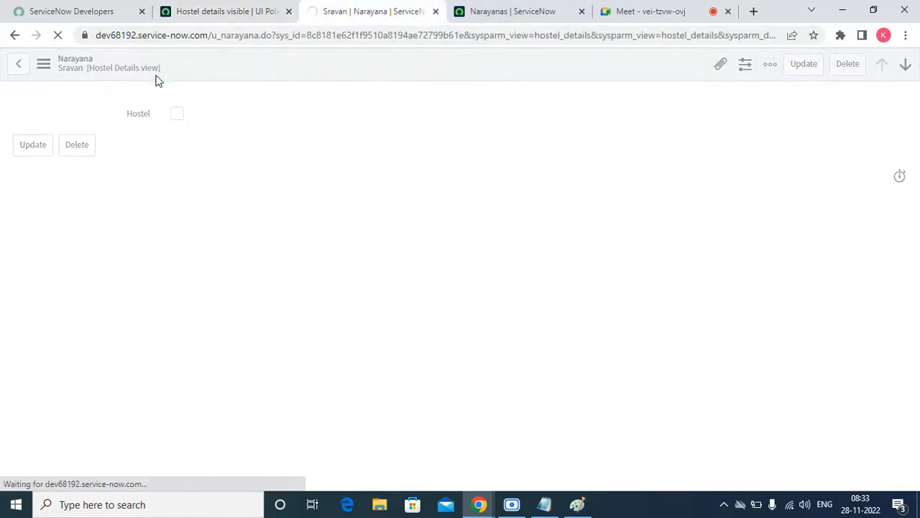
pyautogui.click(198, 14)
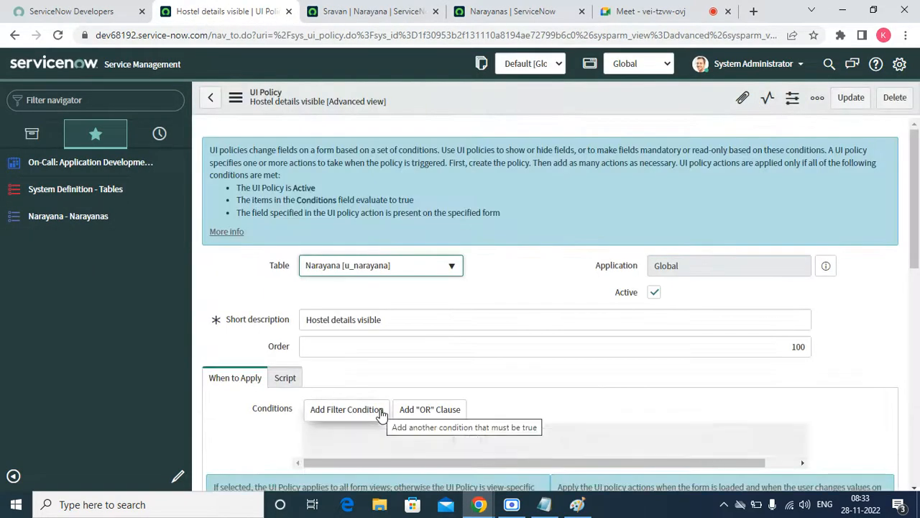
pyautogui.moveTo(909, 251); pyautogui.dragTo(909, 323)
# Select and deselect Hostel twice in the default view of the record form to test the global policy.
pyautogui.click(374, 12)
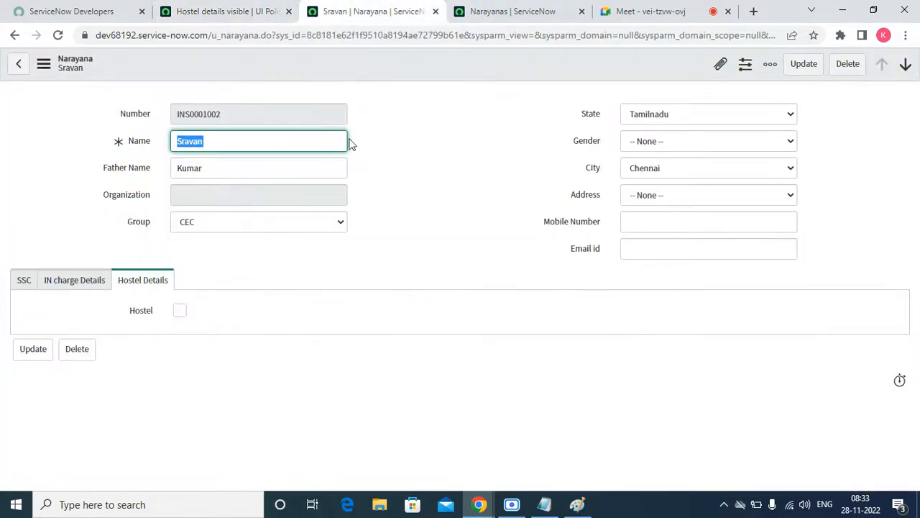
pyautogui.click(178, 313)
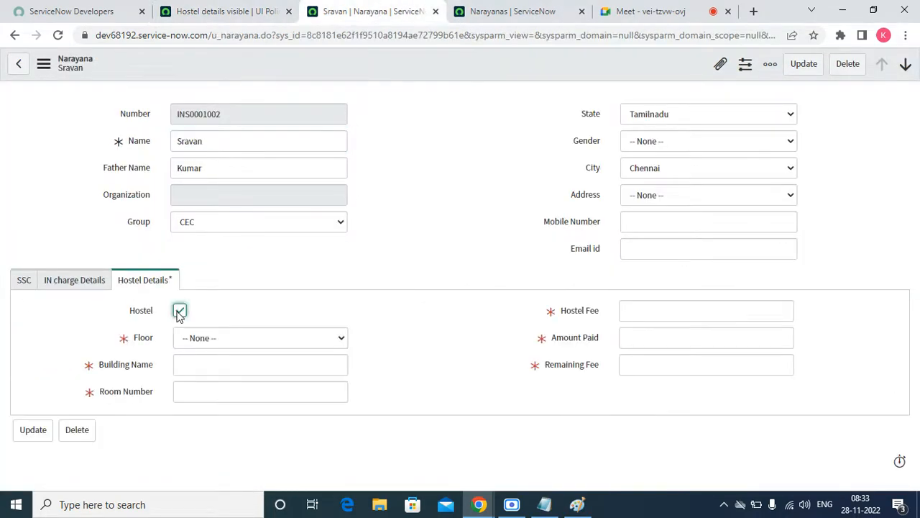
pyautogui.click(179, 312)
pyautogui.click(179, 312)
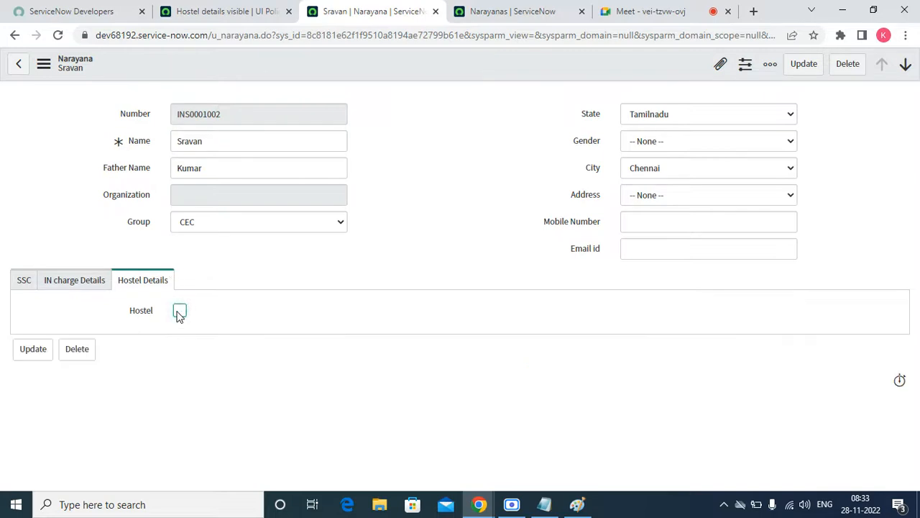
pyautogui.click(179, 312)
# Switch the record form to the Hostel Details view and select Hostel to test the global policy there.
pyautogui.rightClick(88, 66)
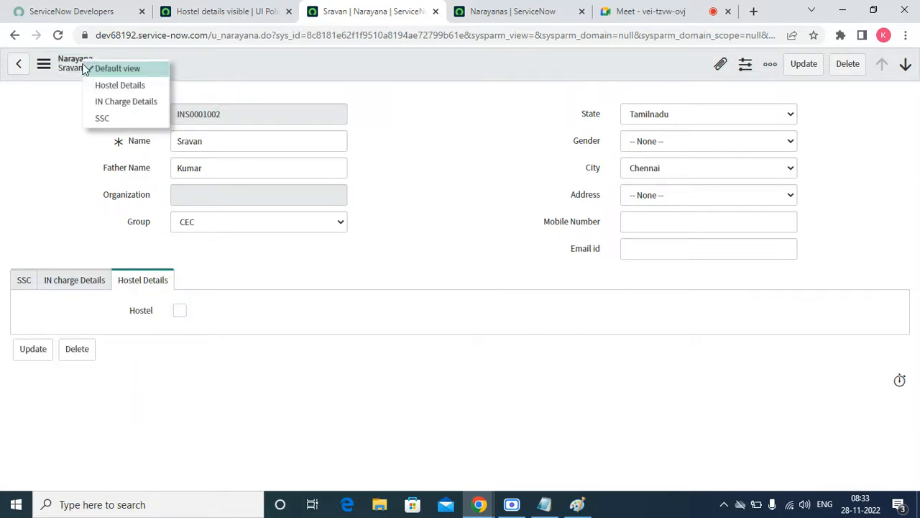
pyautogui.click(118, 87)
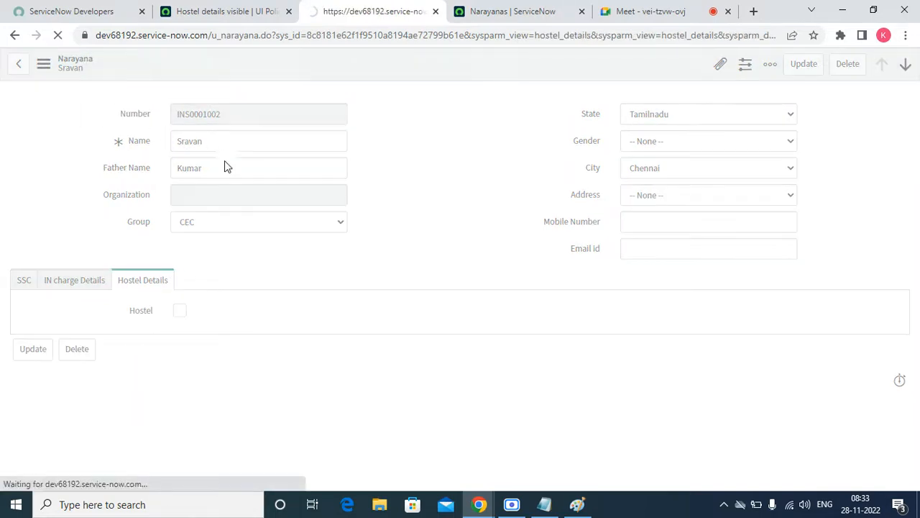
pyautogui.click(182, 115)
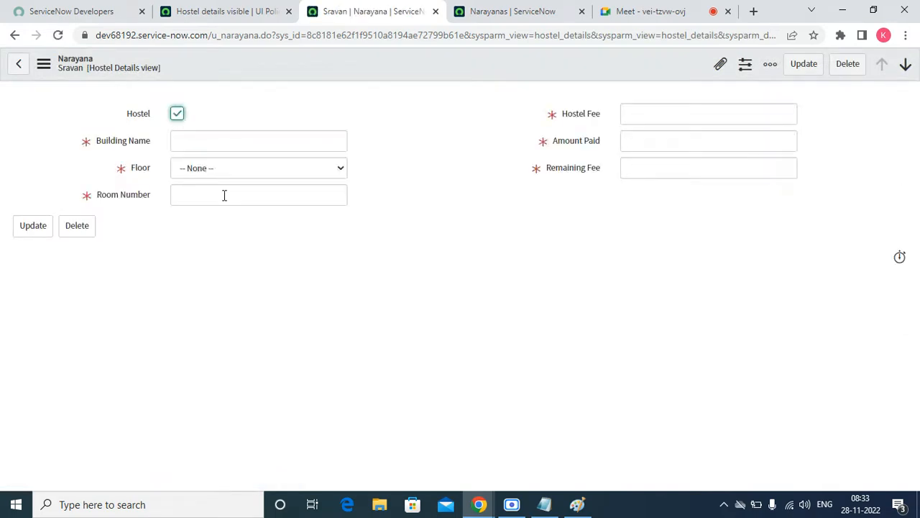
# Turn off Global in the UI policy, look through the available views without choosing one, and turn Global back on.
pyautogui.click(198, 10)
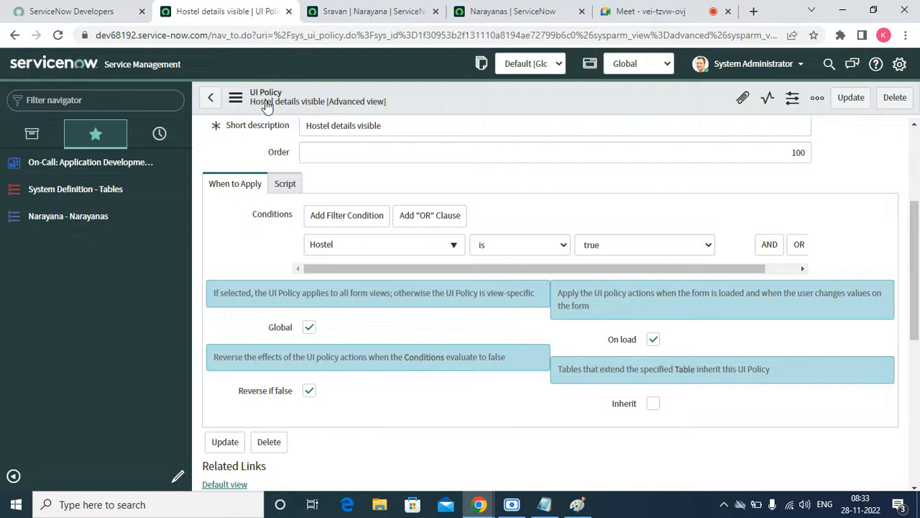
pyautogui.click(310, 327)
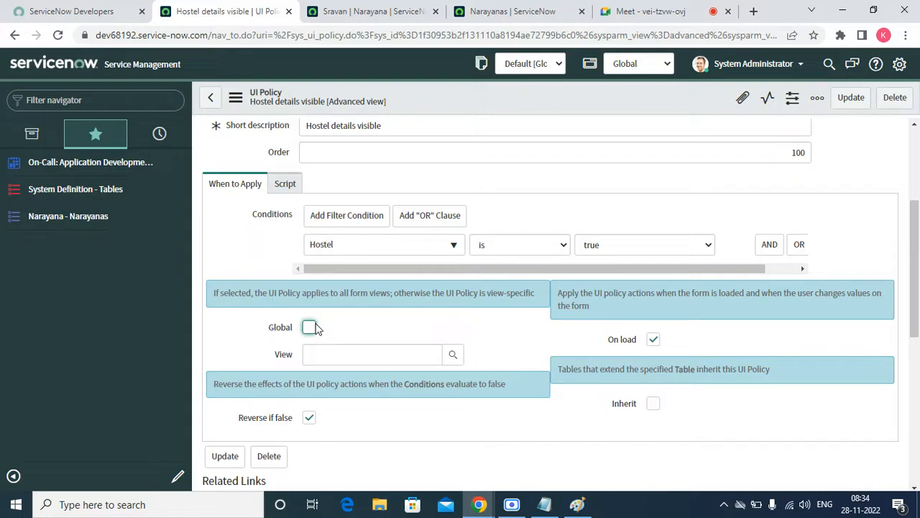
pyautogui.click(453, 355)
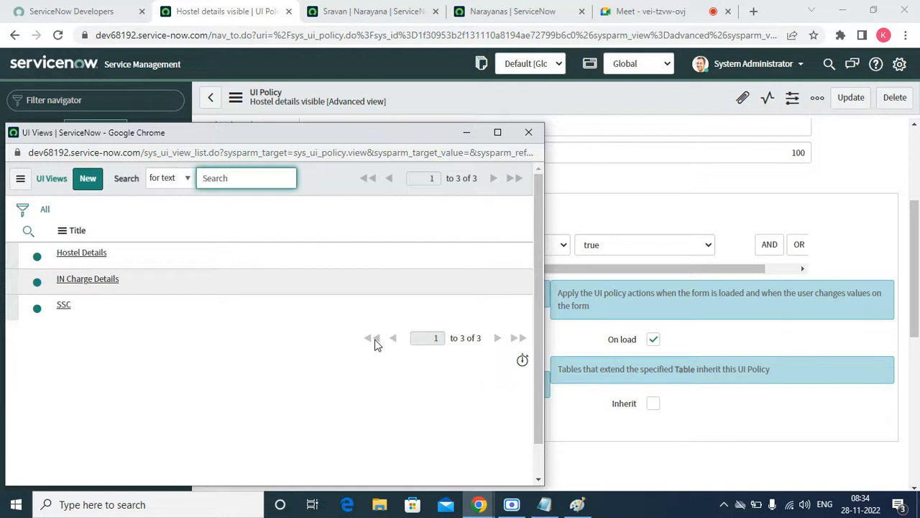
pyautogui.click(528, 132)
pyautogui.moveTo(254, 304); pyautogui.dragTo(270, 328)
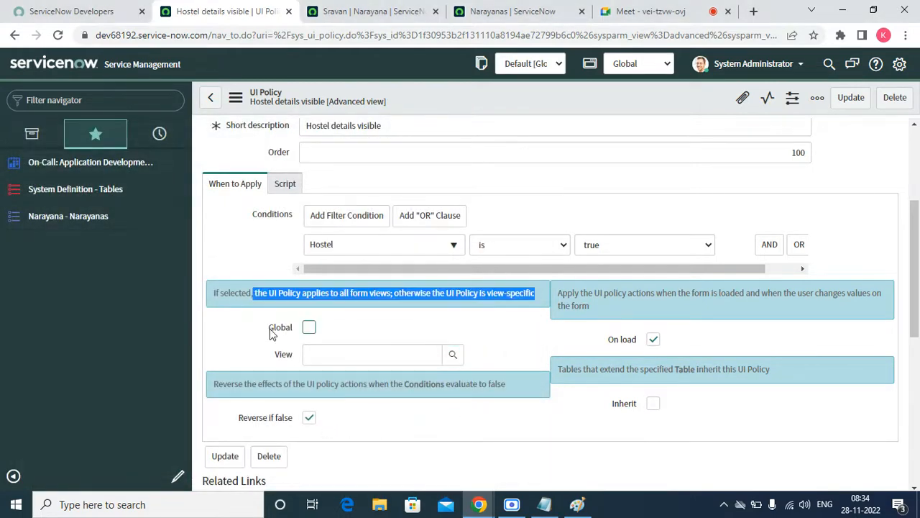
pyautogui.click(311, 329)
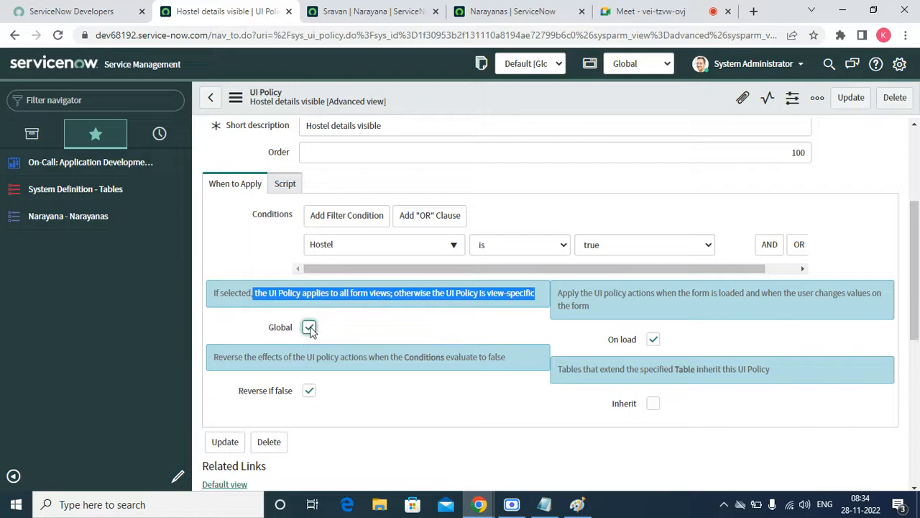
pyautogui.click(427, 327)
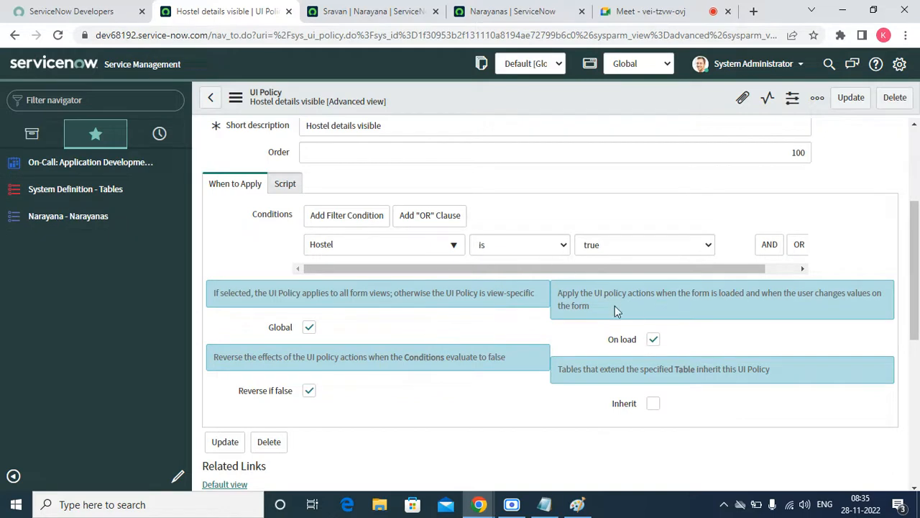
pyautogui.doubleClick(280, 327)
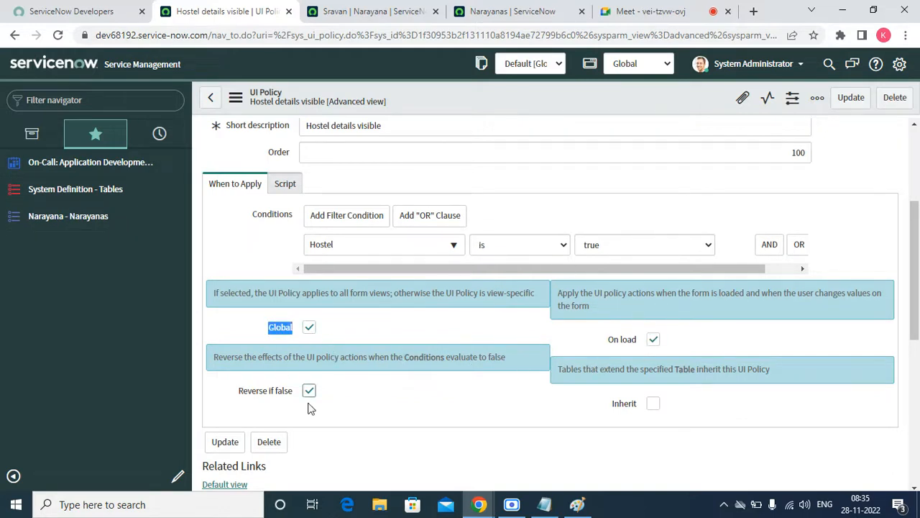
# Turn off On load in the Hostel details visible UI policy and save the policy.
pyautogui.moveTo(296, 391); pyautogui.dragTo(217, 395)
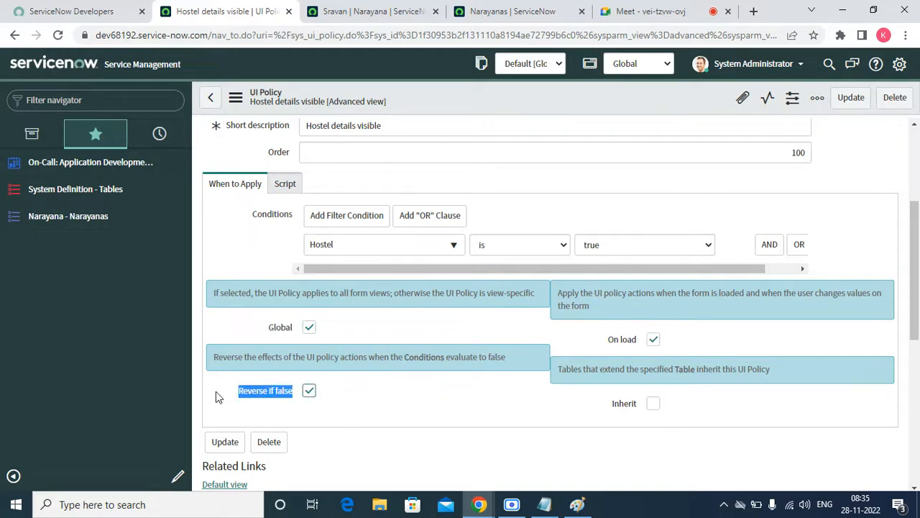
pyautogui.click(653, 340)
pyautogui.rightClick(489, 104)
pyautogui.click(509, 110)
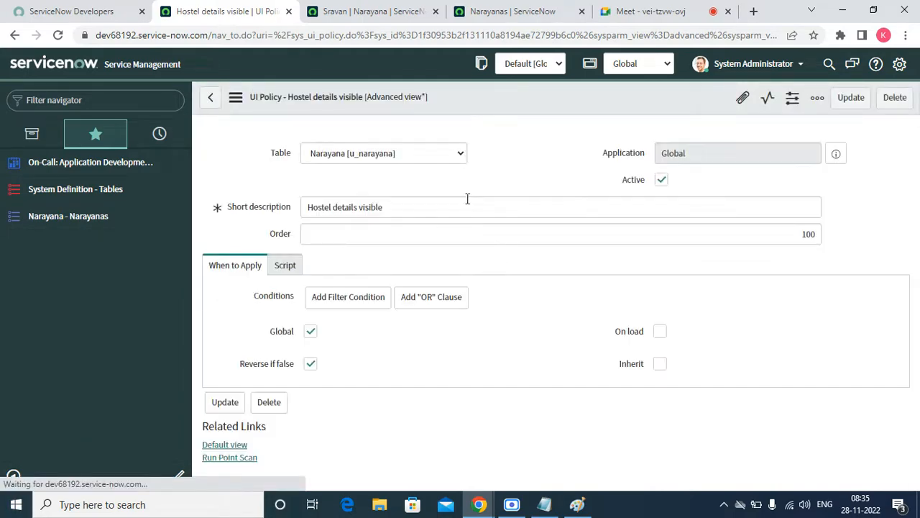
# Reload the Narayana record, discarding its unsaved changes, and select and deselect Hostel repeatedly to test the policy without On load.
pyautogui.click(403, 7)
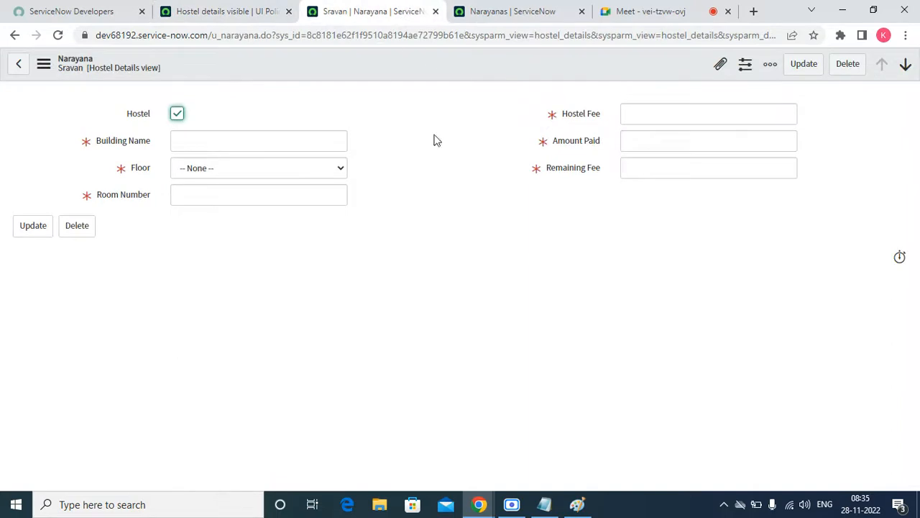
pyautogui.click(117, 68)
pyautogui.click(57, 35)
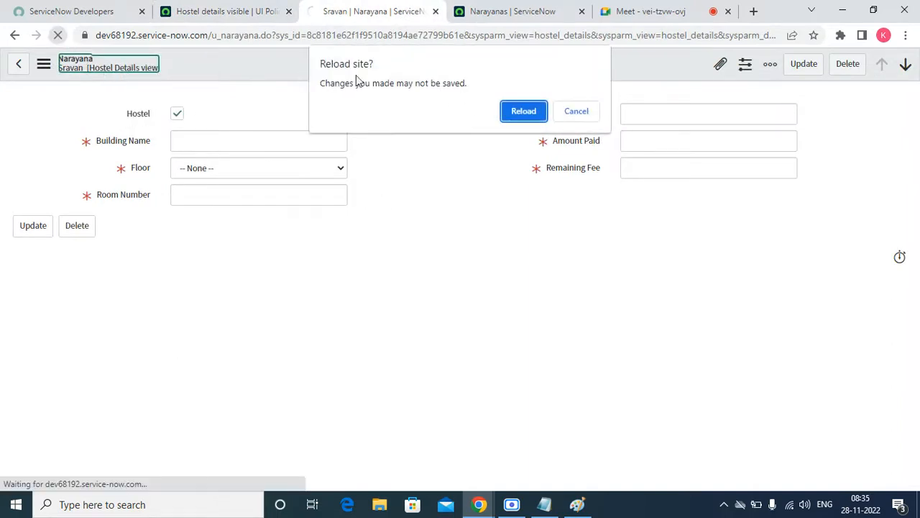
pyautogui.click(522, 111)
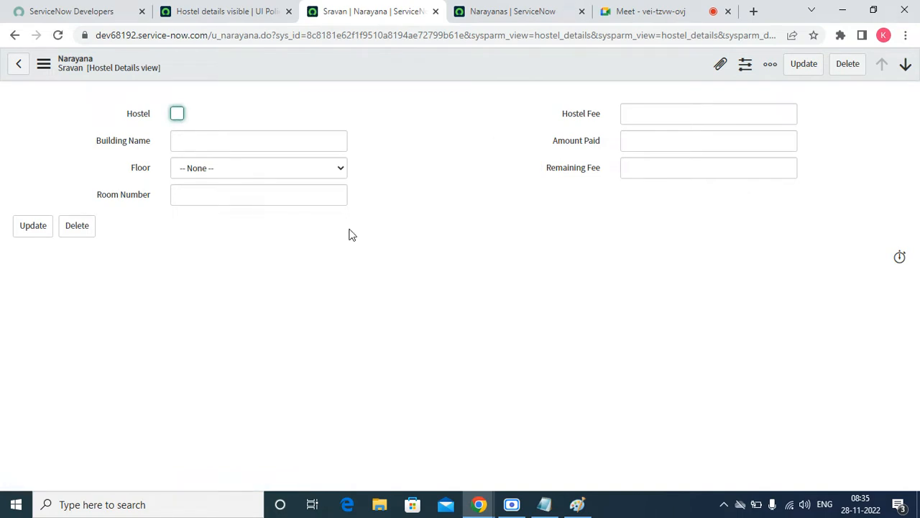
pyautogui.click(177, 113)
pyautogui.click(178, 115)
pyautogui.click(177, 114)
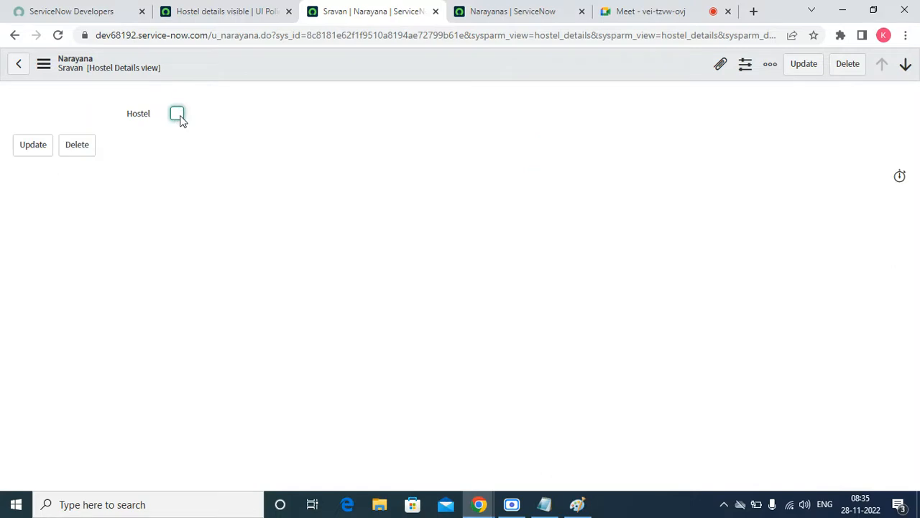
pyautogui.click(178, 115)
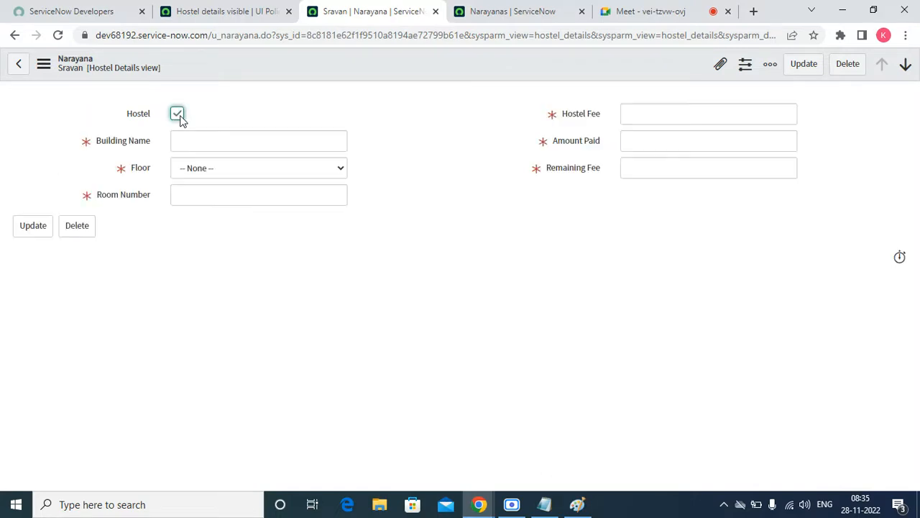
pyautogui.click(178, 115)
pyautogui.click(179, 115)
# Reload the record once more without saving, and select and deselect Hostel twice to repeat the test.
pyautogui.click(59, 38)
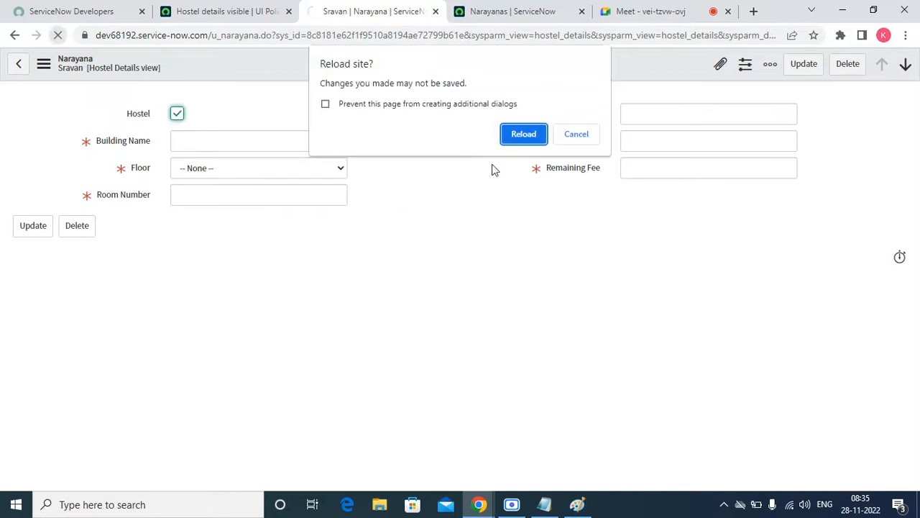
pyautogui.click(524, 136)
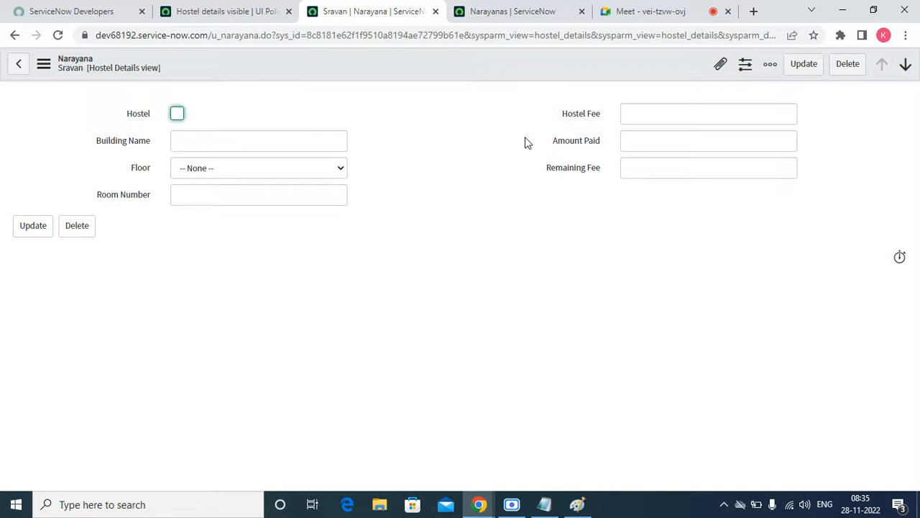
pyautogui.click(177, 115)
pyautogui.click(177, 115)
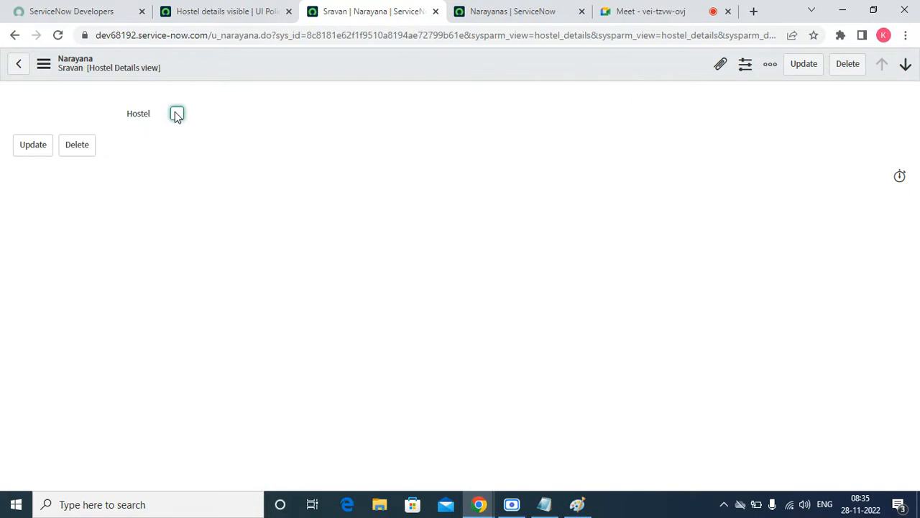
pyautogui.click(177, 115)
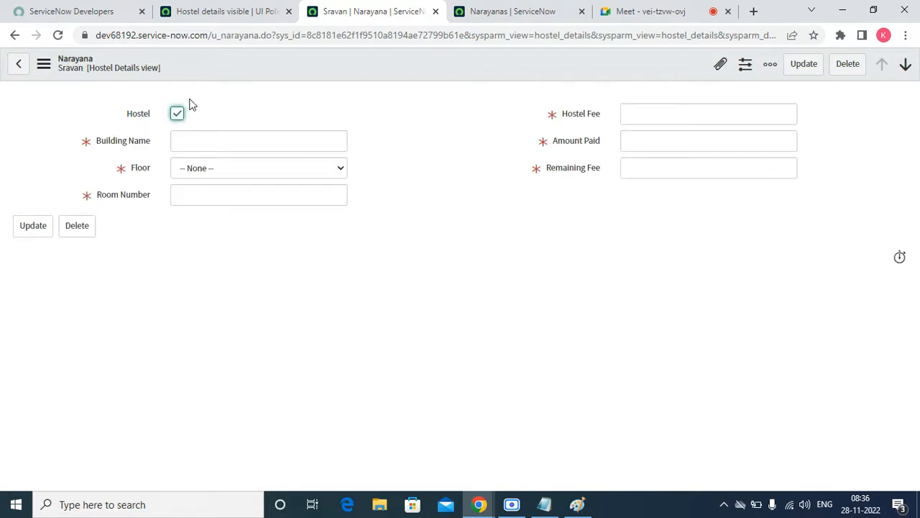
pyautogui.click(179, 114)
# Turn On load back on in the Hostel details visible UI policy and save it.
pyautogui.click(232, 10)
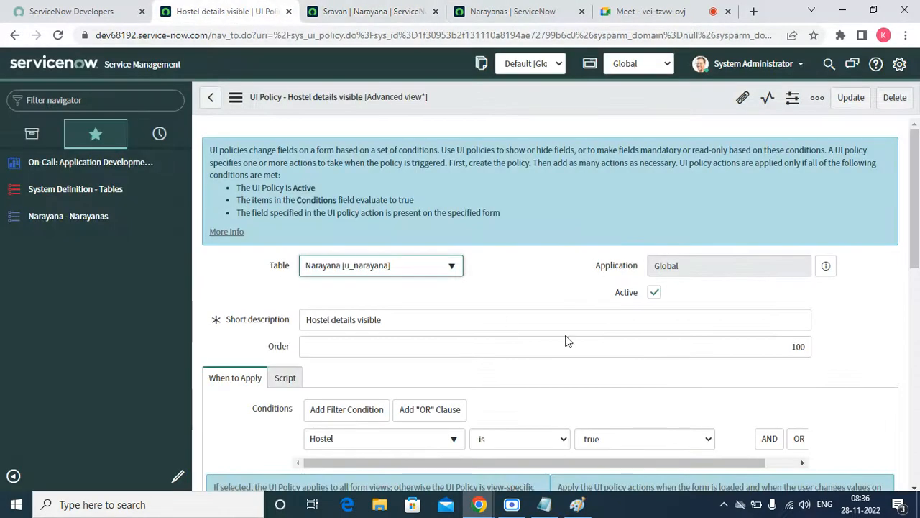
pyautogui.moveTo(909, 238); pyautogui.dragTo(918, 296)
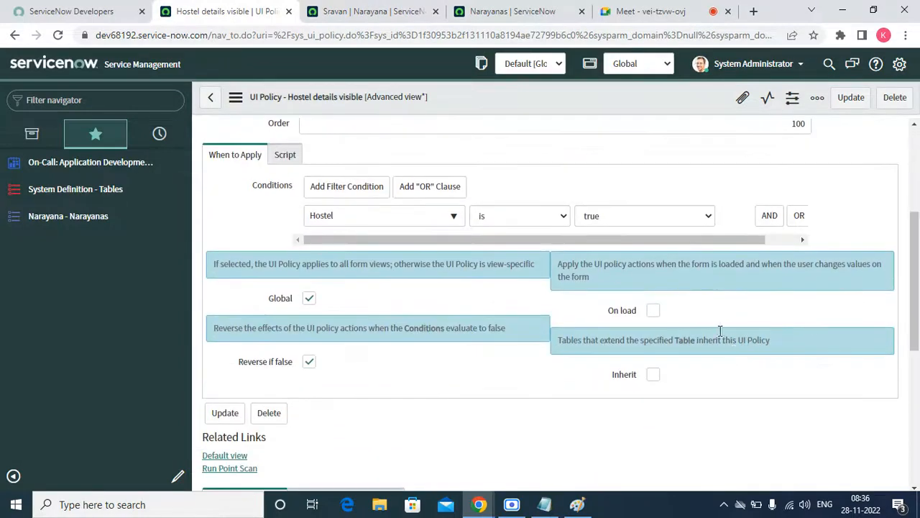
pyautogui.click(653, 309)
pyautogui.rightClick(460, 112)
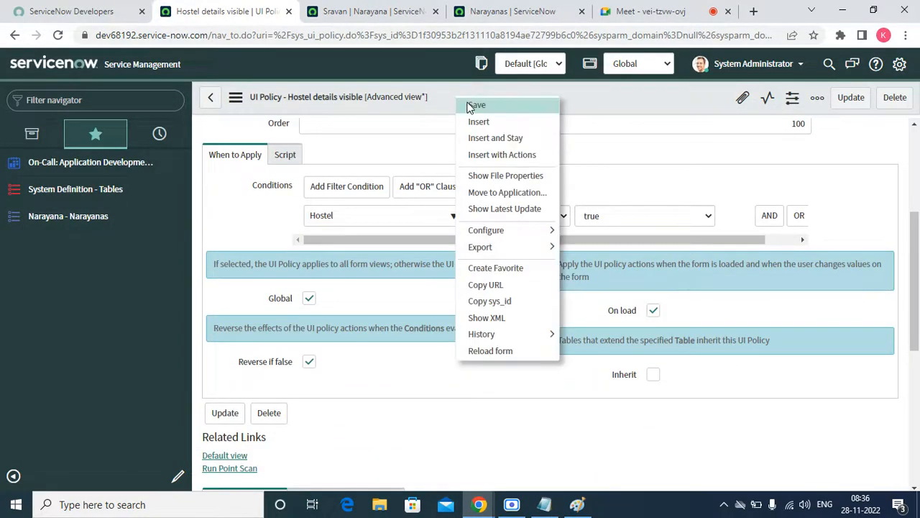
pyautogui.click(472, 105)
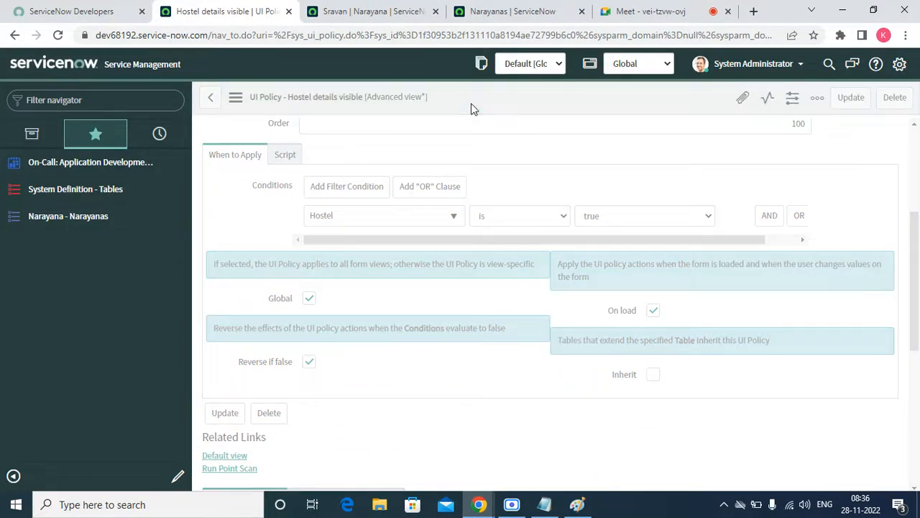
# Reload the Narayana record and select and deselect Hostel to test the policy with On load active.
pyautogui.click(403, 22)
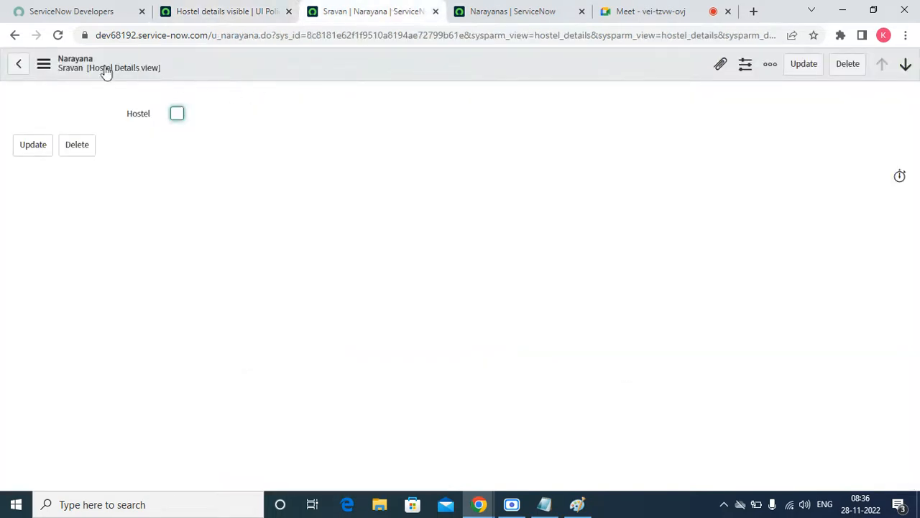
pyautogui.click(57, 34)
pyautogui.click(175, 117)
pyautogui.click(176, 114)
# Turn off On load in the UI policy again and save the change.
pyautogui.click(227, 10)
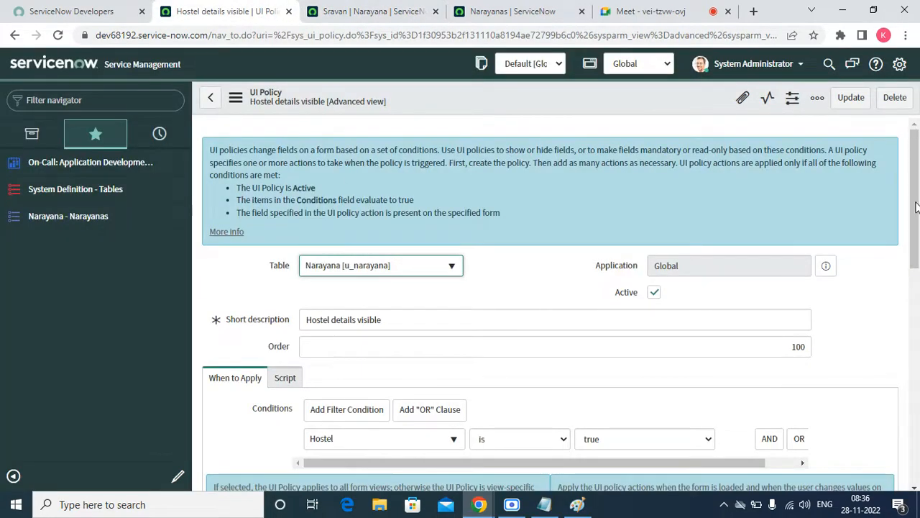
pyautogui.moveTo(917, 207); pyautogui.dragTo(918, 290)
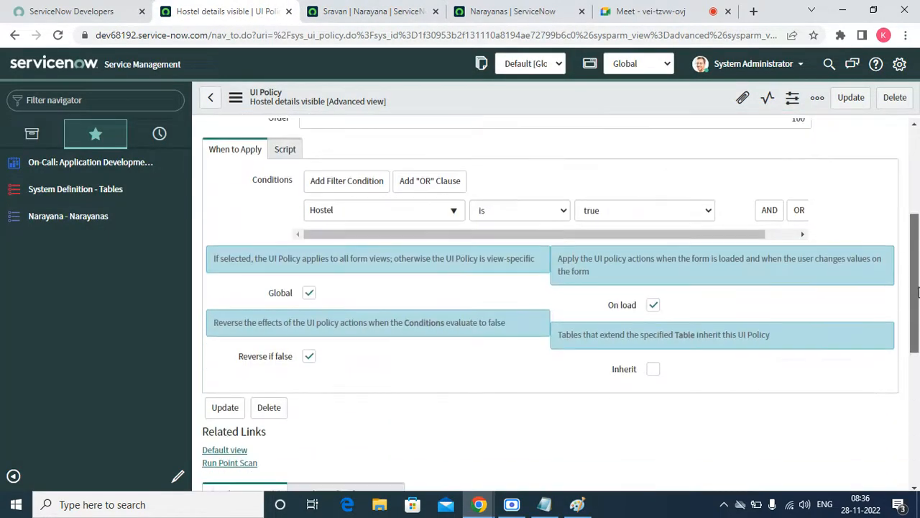
pyautogui.click(653, 303)
pyautogui.rightClick(407, 101)
pyautogui.click(433, 113)
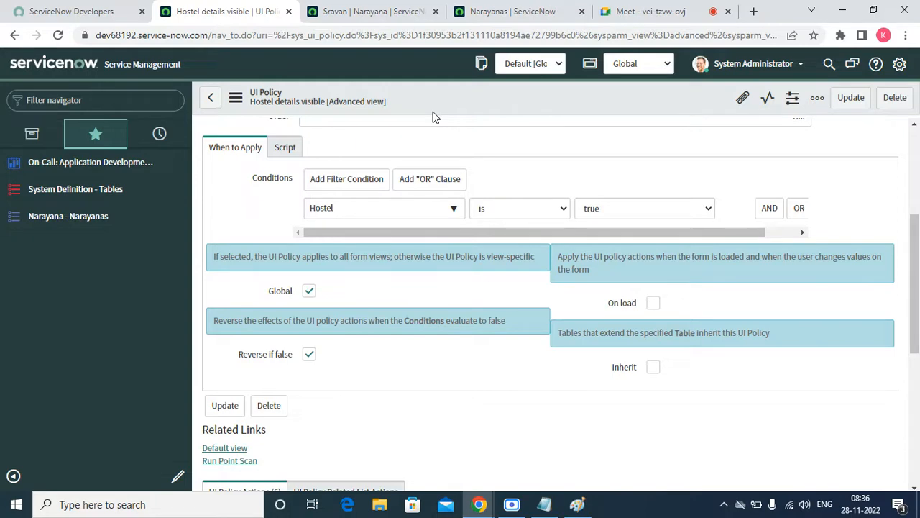
# Reload the Narayana record, check the policy's On load setting, and reload the record again to compare the initial form.
pyautogui.click(366, 9)
pyautogui.click(58, 34)
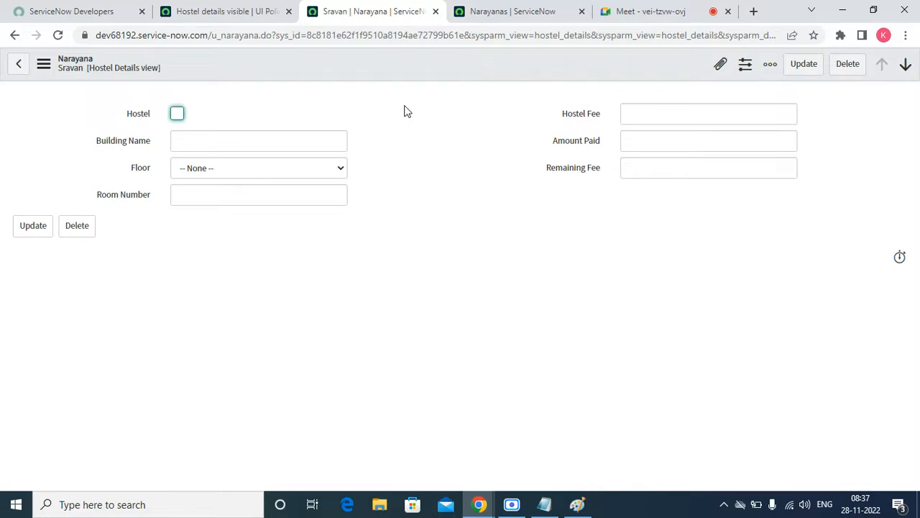
pyautogui.click(208, 11)
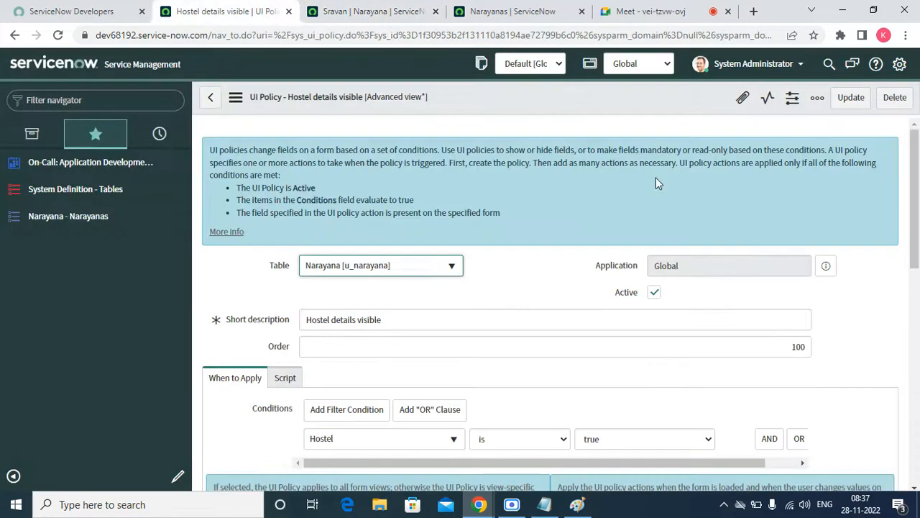
pyautogui.scroll(-3, 916, 232)
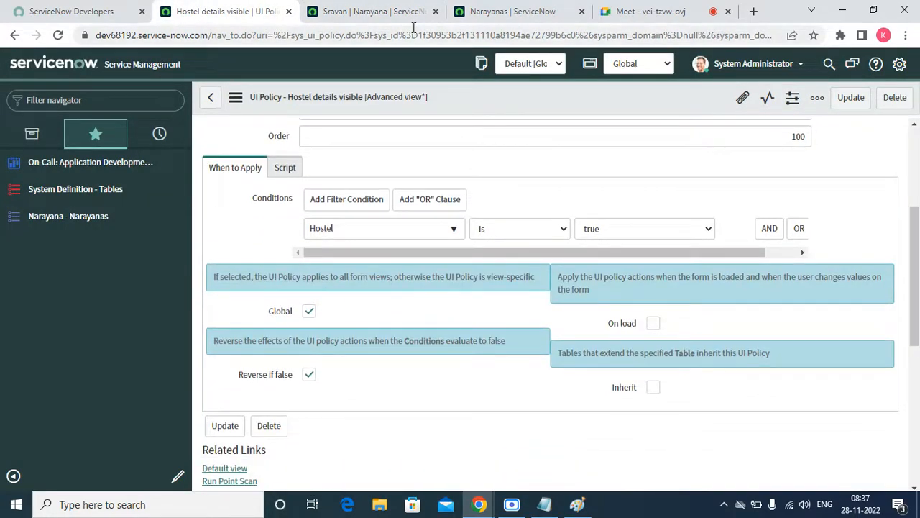
pyautogui.click(370, 11)
pyautogui.click(58, 35)
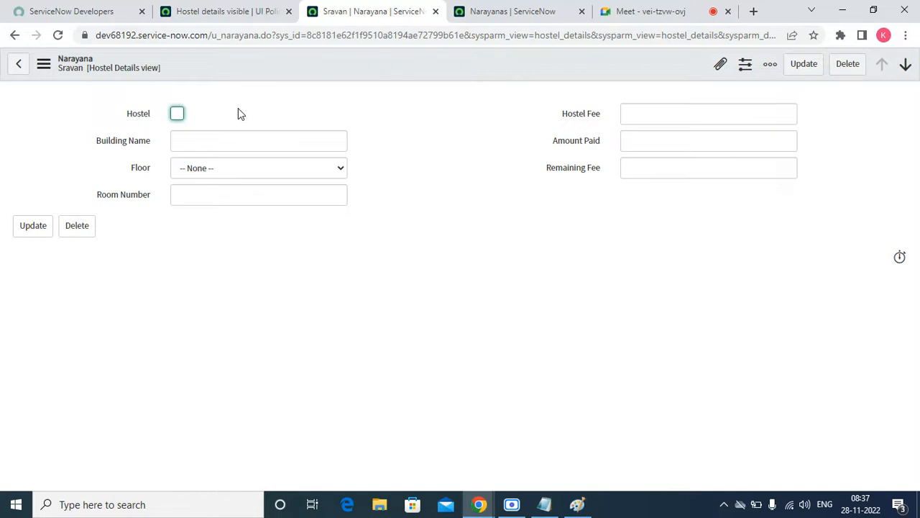
# Turn On load on again in the UI policy and save it, staying on the page at the leave-site prompt.
pyautogui.click(263, 16)
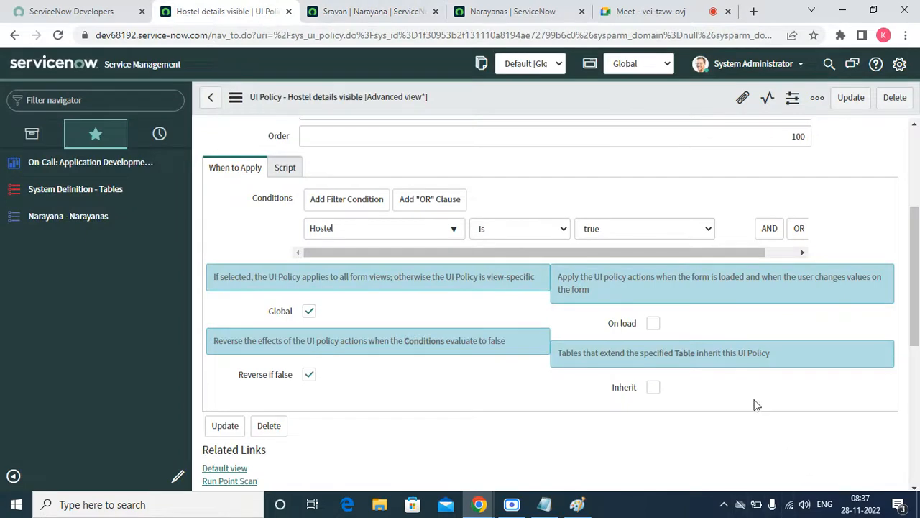
pyautogui.click(652, 323)
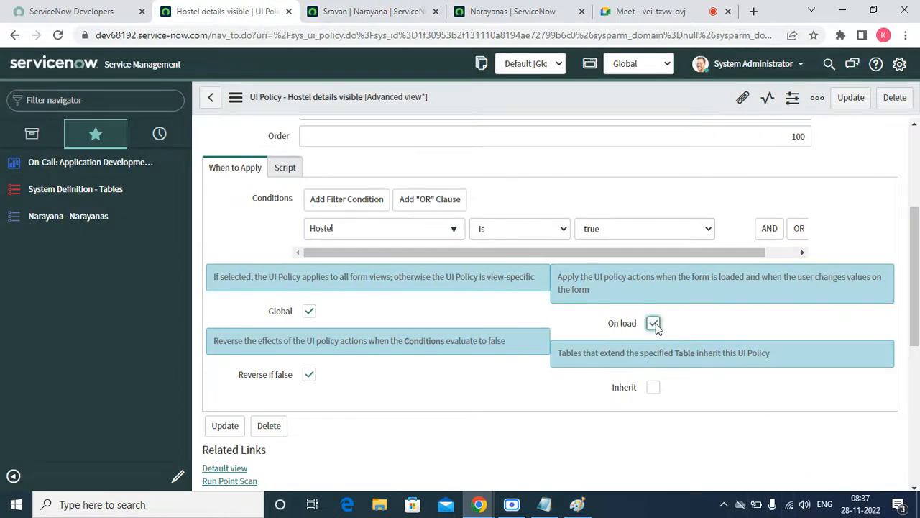
pyautogui.rightClick(468, 87)
pyautogui.click(467, 91)
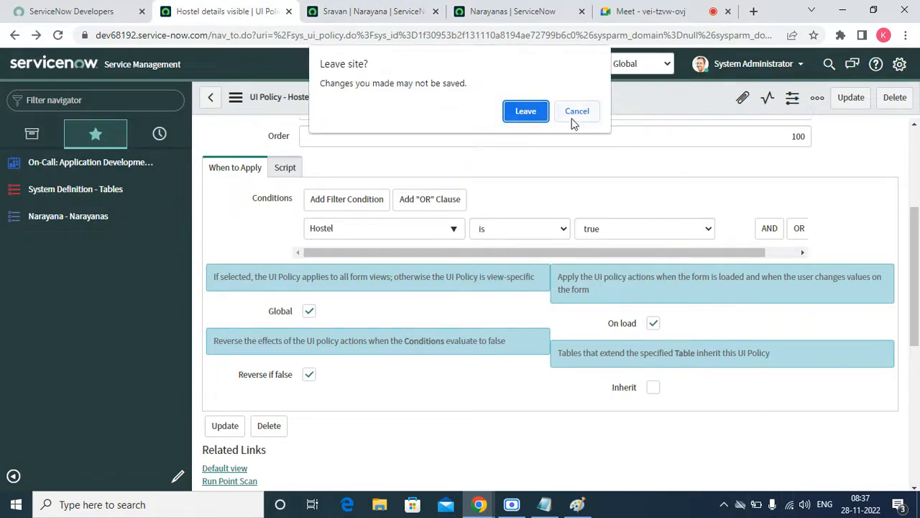
pyautogui.click(577, 110)
pyautogui.rightClick(481, 102)
pyautogui.click(501, 110)
# Reload the Narayana record with On load enabled again and select Hostel.
pyautogui.click(353, 9)
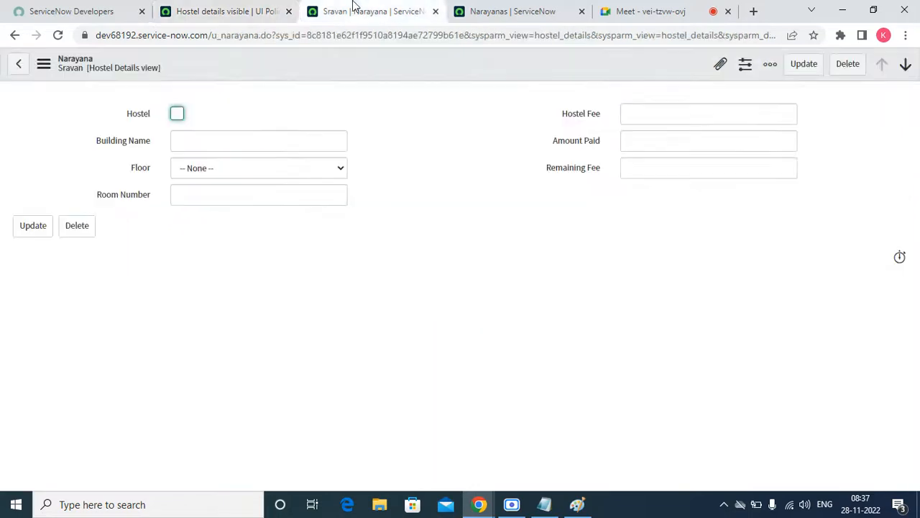
pyautogui.click(59, 35)
pyautogui.click(177, 114)
# Go to the Narayanas list, compare it with the open record, and refresh the list.
pyautogui.click(511, 11)
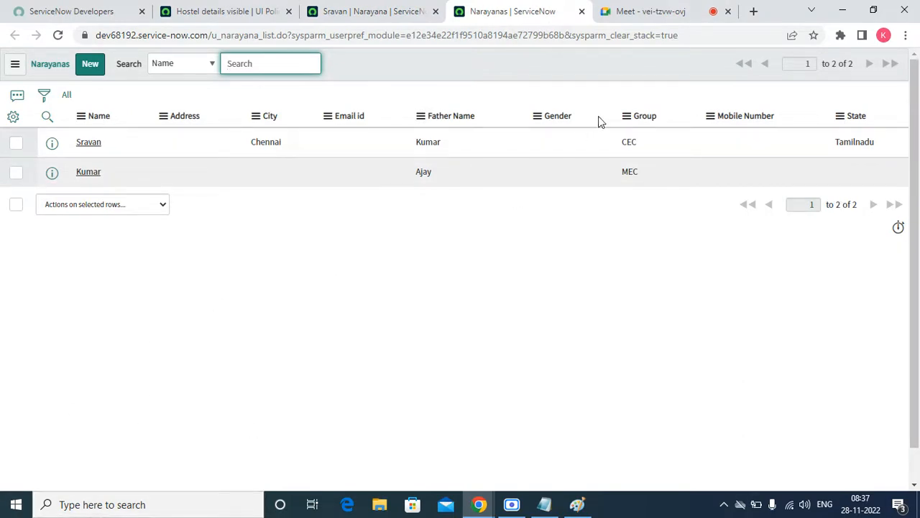
pyautogui.click(370, 11)
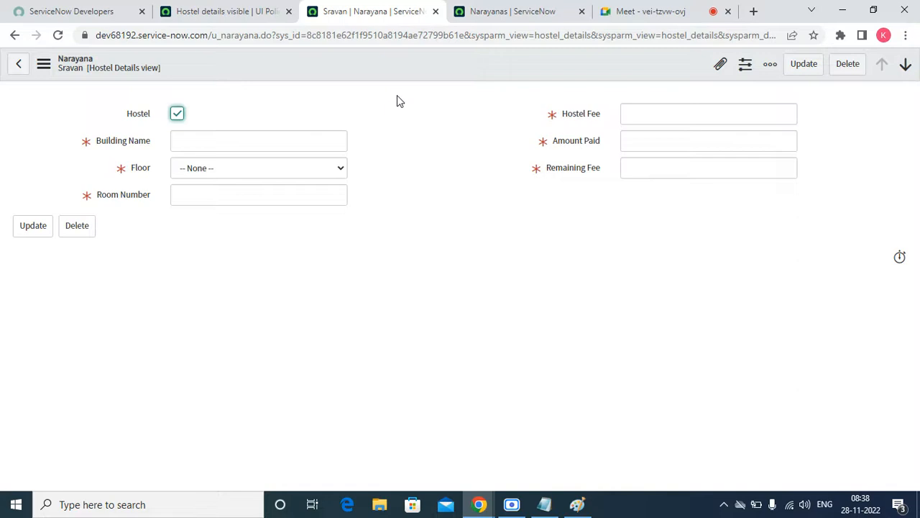
pyautogui.click(508, 9)
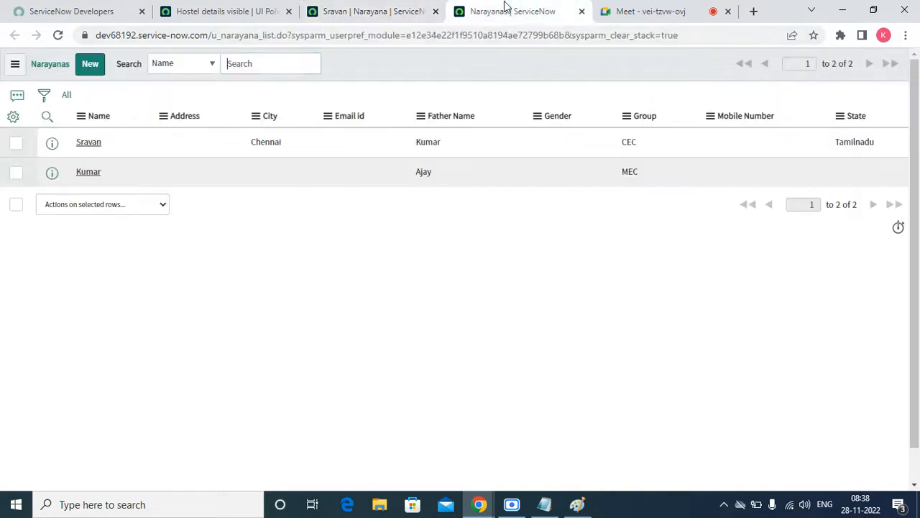
pyautogui.rightClick(444, 75)
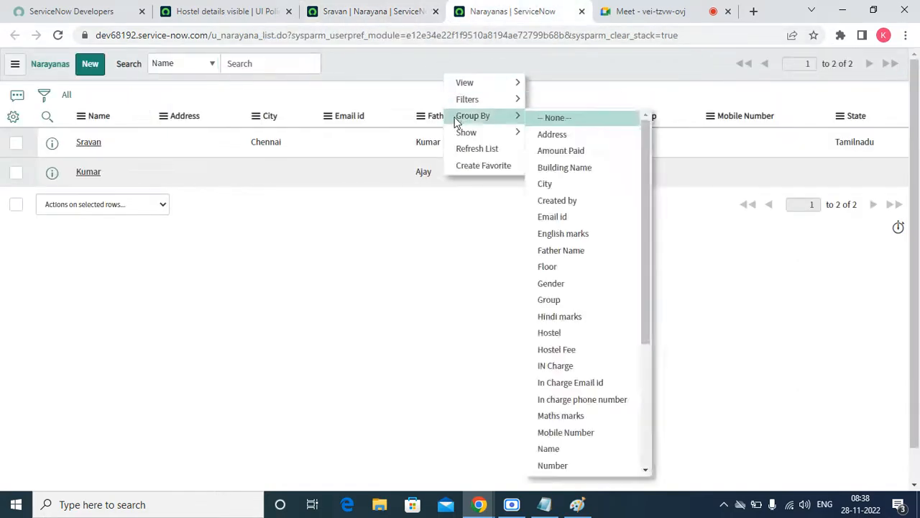
pyautogui.click(477, 148)
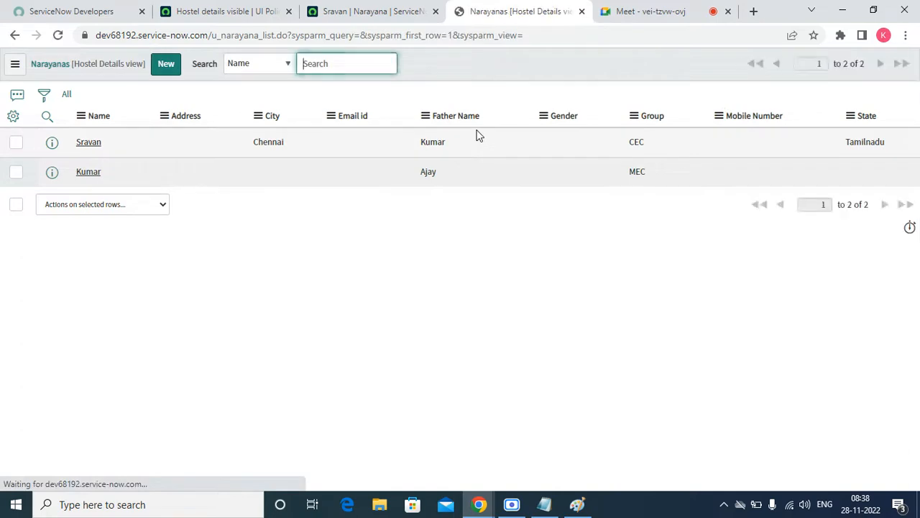
# Deselect Hostel on the record and review the UI Policy Actions list of the Hostel details visible policy.
pyautogui.click(372, 8)
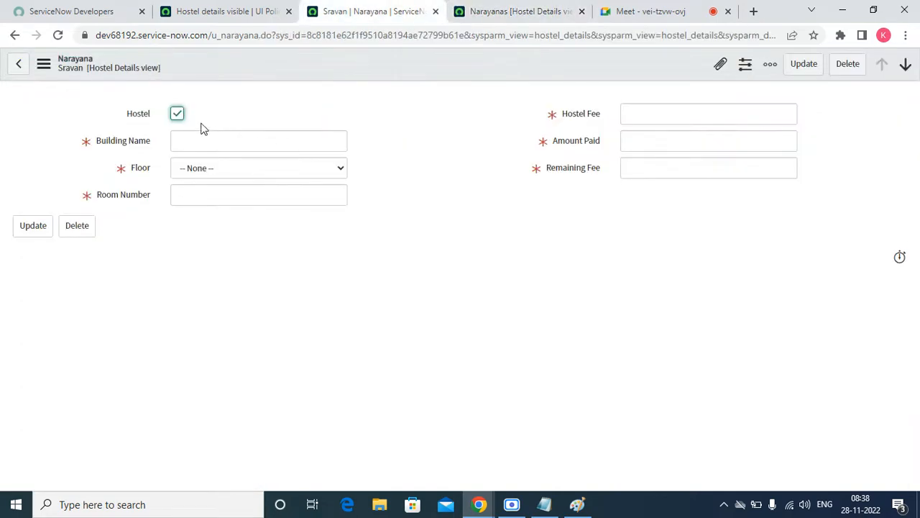
pyautogui.click(180, 115)
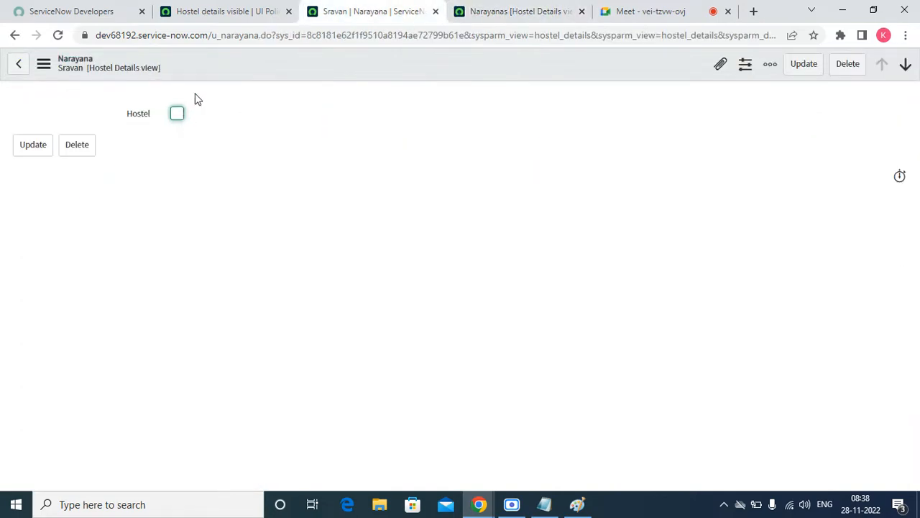
pyautogui.click(217, 9)
pyautogui.moveTo(915, 233); pyautogui.dragTo(918, 426)
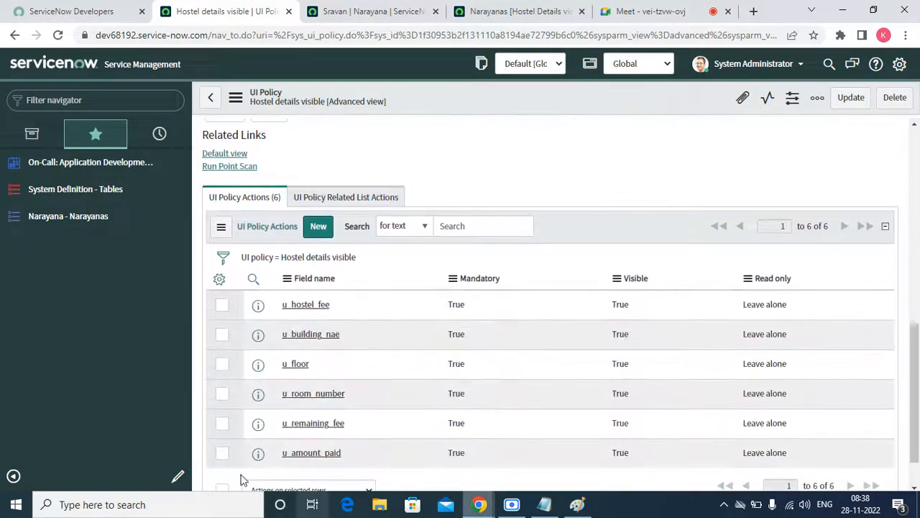
# Open the u_hostel_fee UI policy action in a new tab, enable Clear the field value, and save it.
pyautogui.rightClick(258, 308)
pyautogui.click(291, 318)
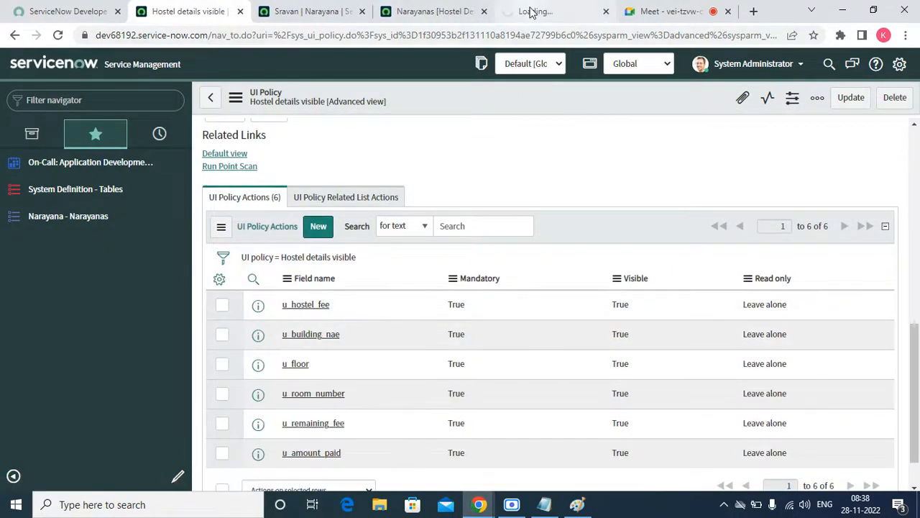
pyautogui.click(530, 12)
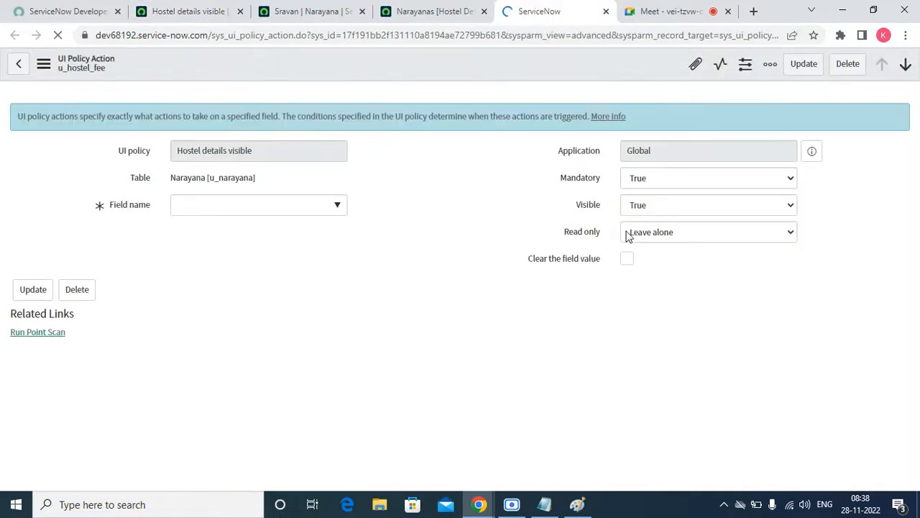
pyautogui.click(628, 264)
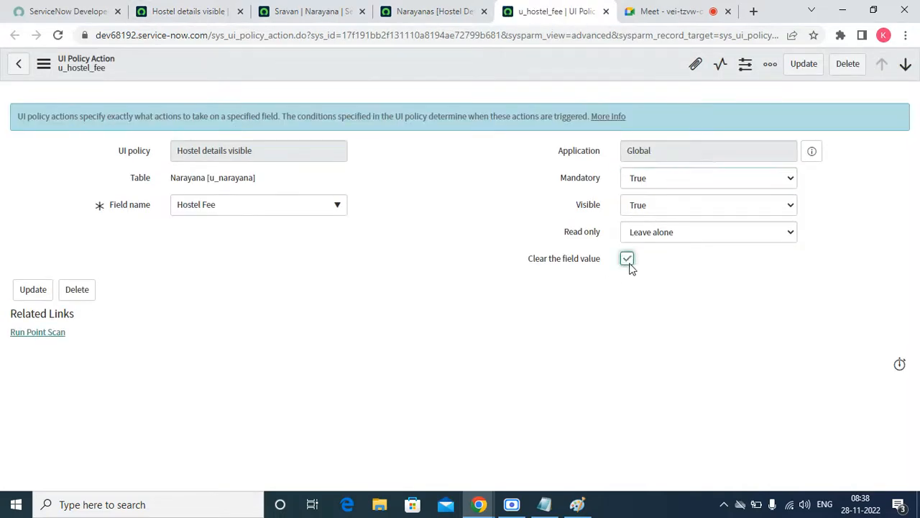
pyautogui.moveTo(566, 259)
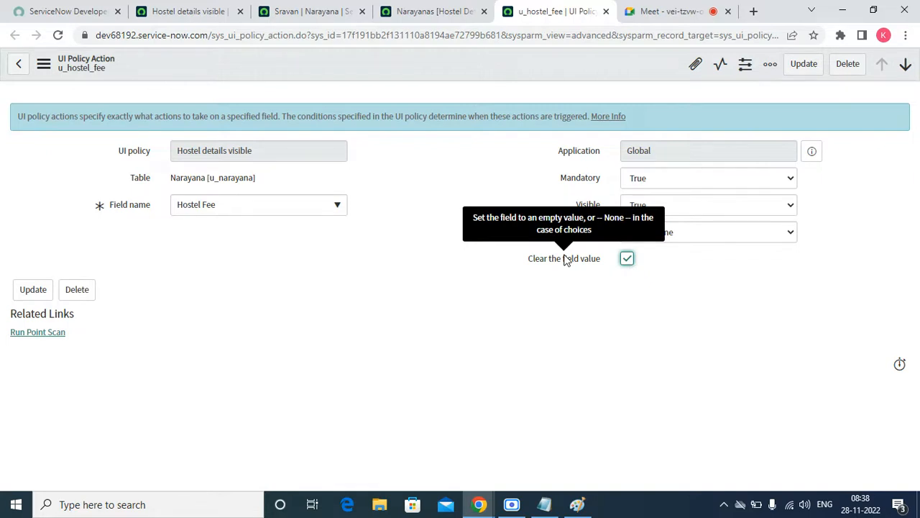
pyautogui.rightClick(547, 62)
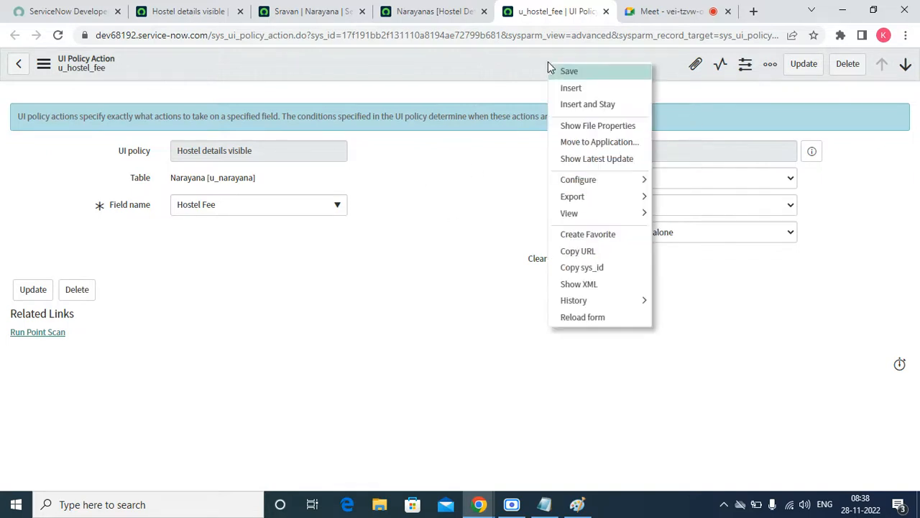
pyautogui.click(572, 70)
# Add the Clear the field value column to the Hostel details visible policy's UI Policy Actions list, placed before Read only.
pyautogui.click(306, 11)
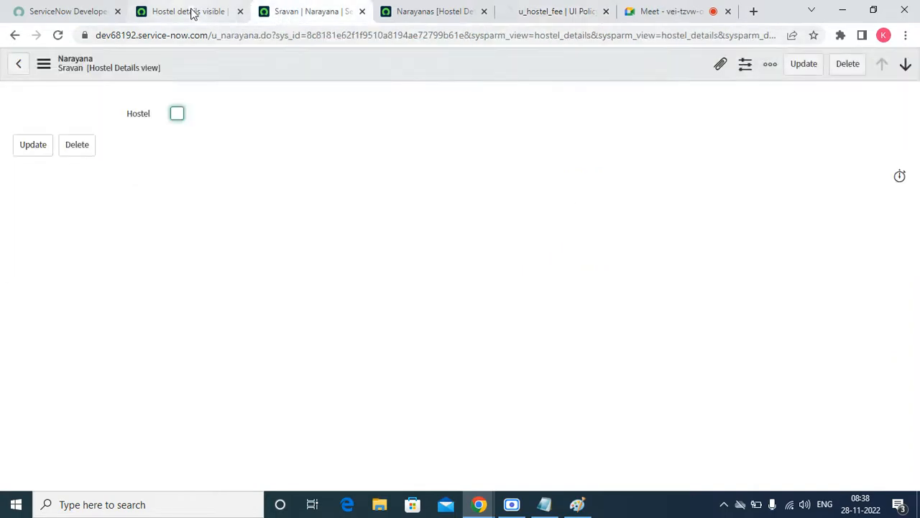
pyautogui.click(193, 11)
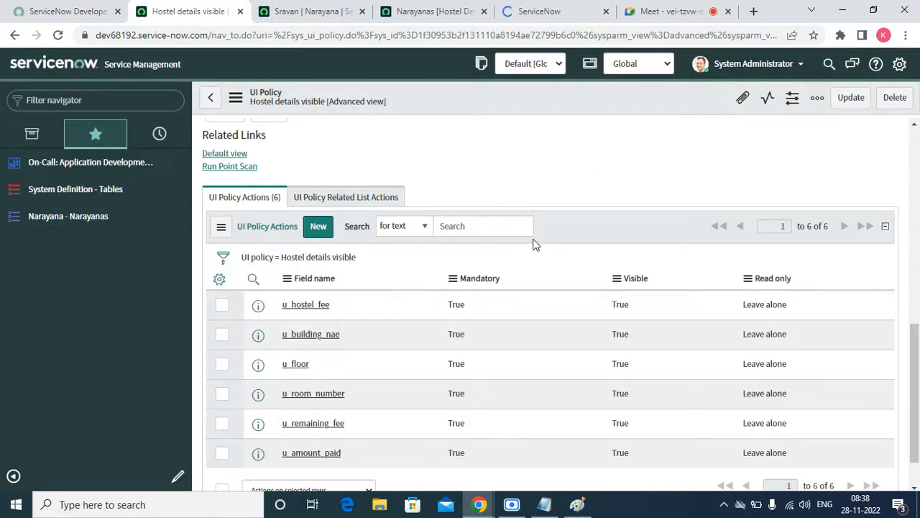
pyautogui.rightClick(551, 225)
pyautogui.click(594, 251)
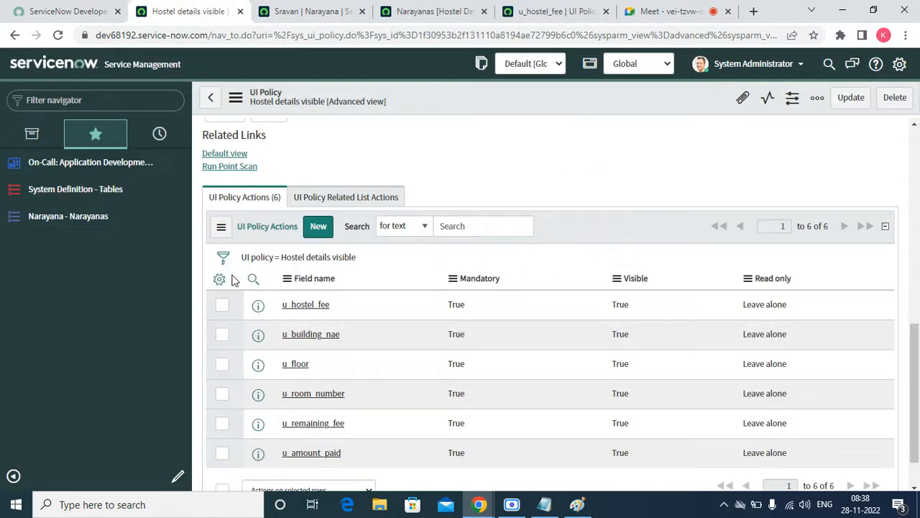
pyautogui.click(222, 279)
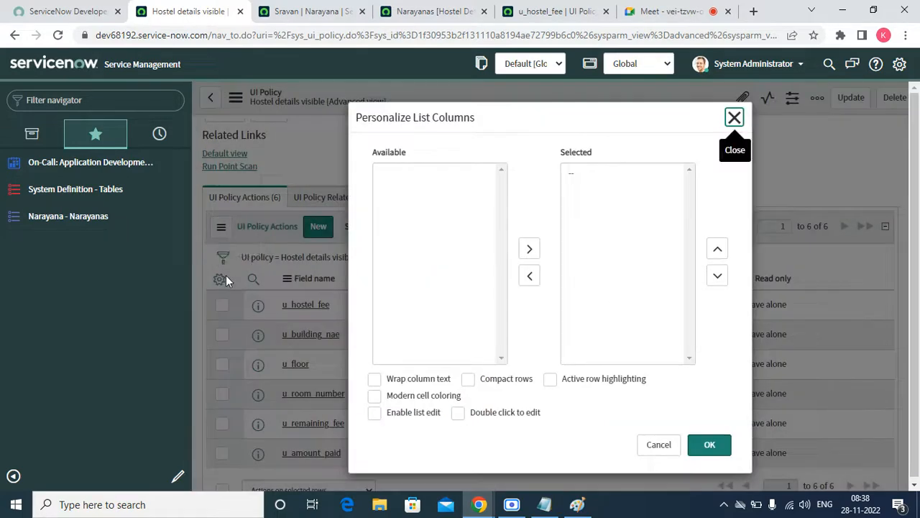
pyautogui.doubleClick(419, 198)
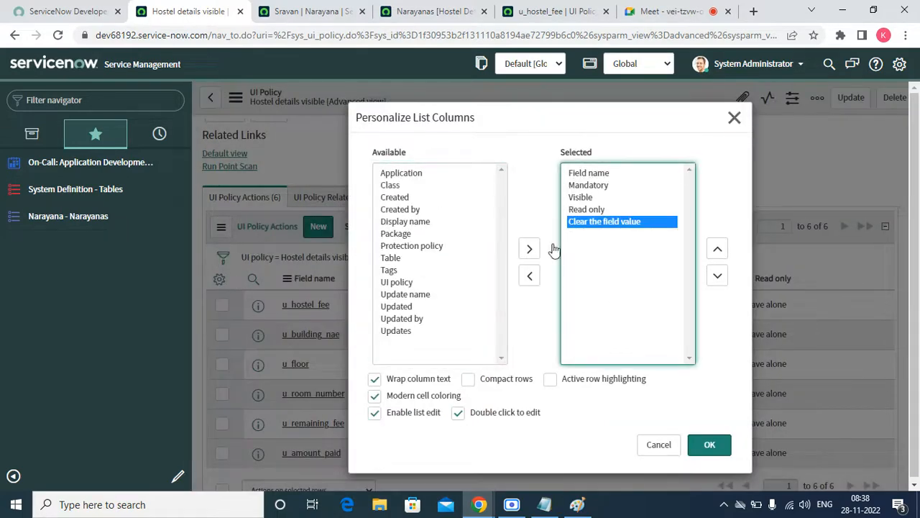
pyautogui.click(717, 249)
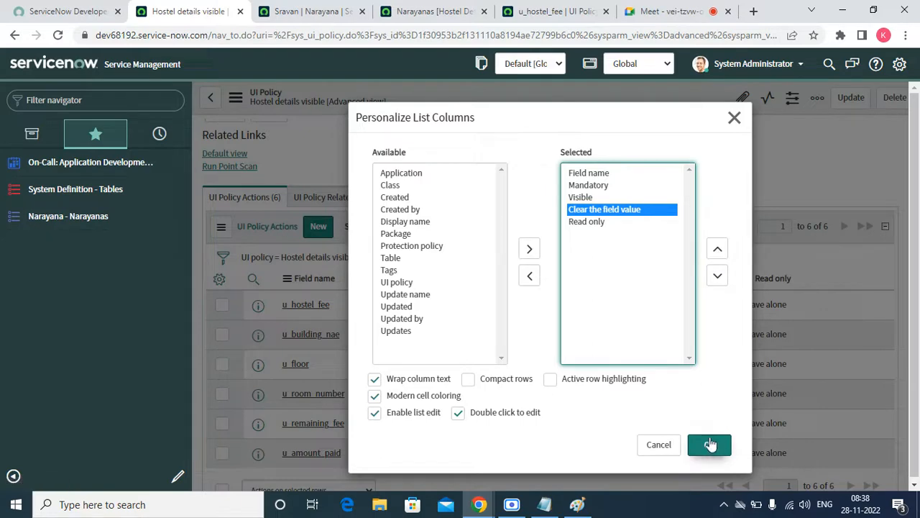
pyautogui.click(710, 444)
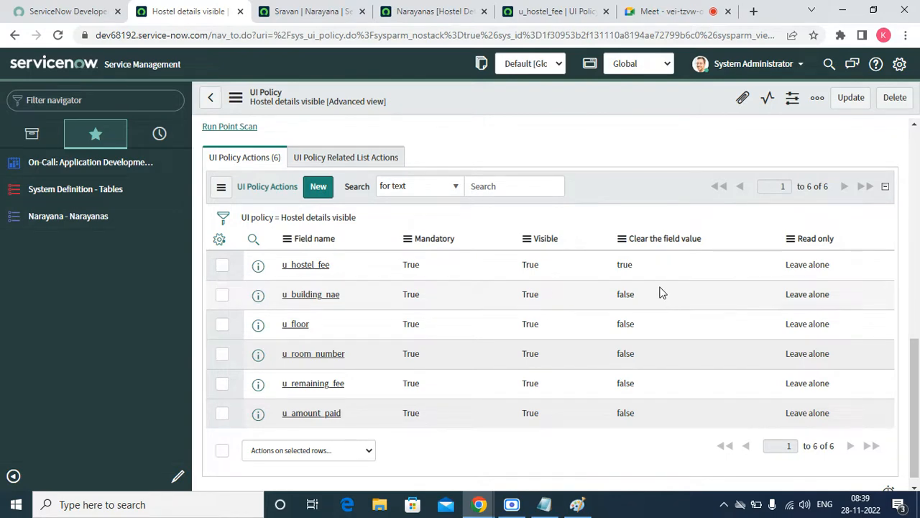
# Set Clear the field value to true for all six UI policy actions at once and refresh the list.
pyautogui.moveTo(636, 268); pyautogui.dragTo(639, 421)
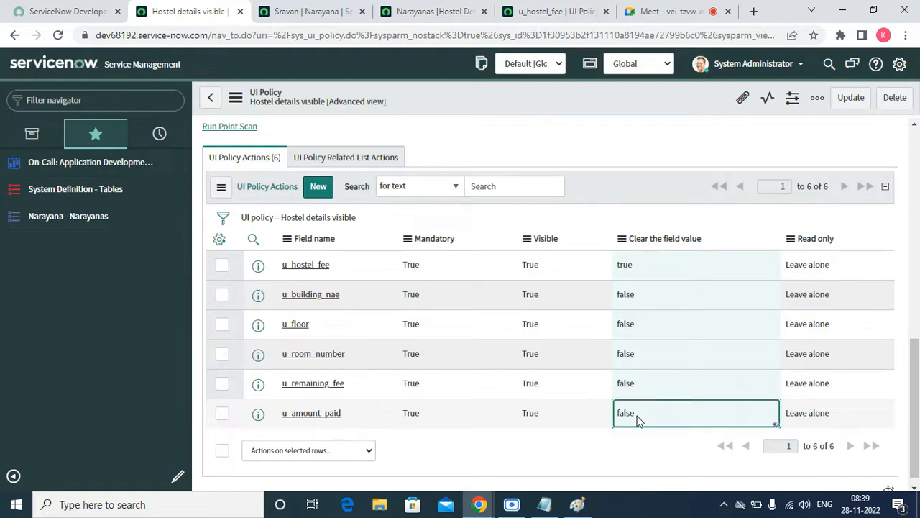
pyautogui.doubleClick(636, 421)
pyautogui.click(638, 418)
pyautogui.click(637, 434)
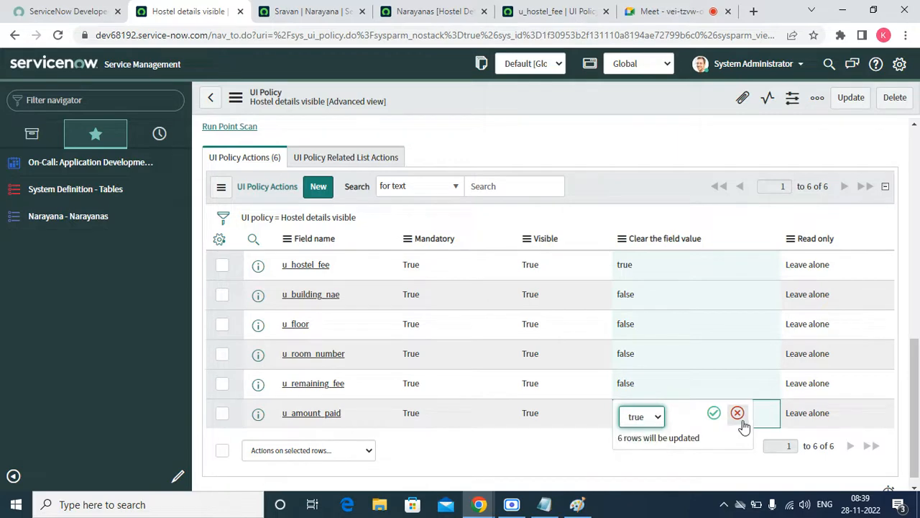
pyautogui.click(714, 412)
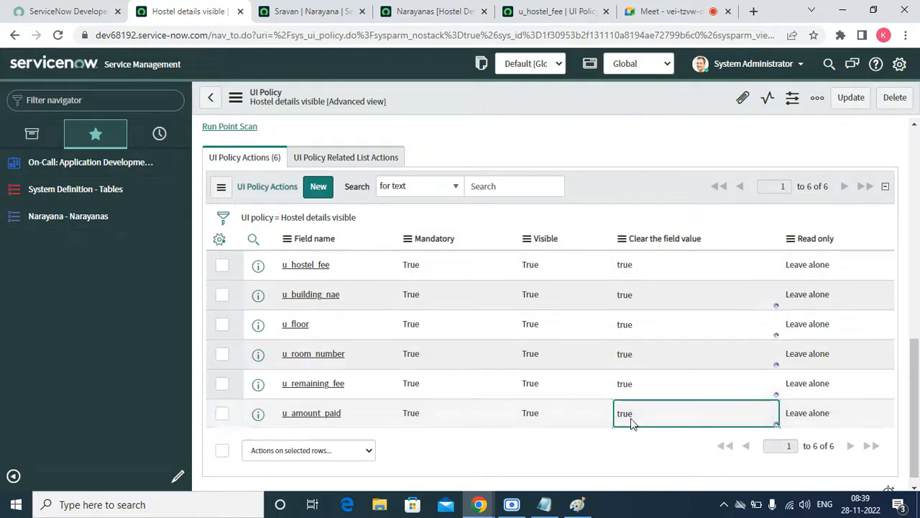
pyautogui.rightClick(596, 186)
pyautogui.click(631, 208)
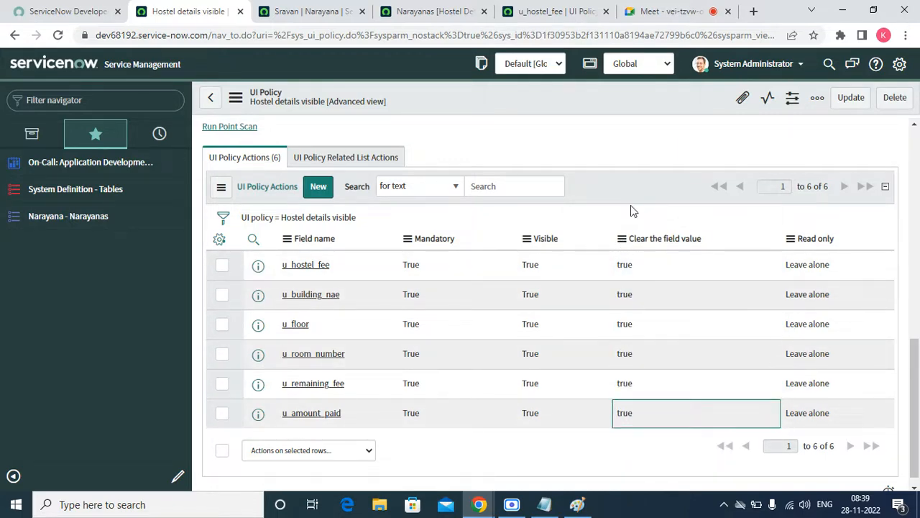
# Reload the Narayana record and enter Building Name test, Floor First floor and Room Number 123.
pyautogui.click(304, 11)
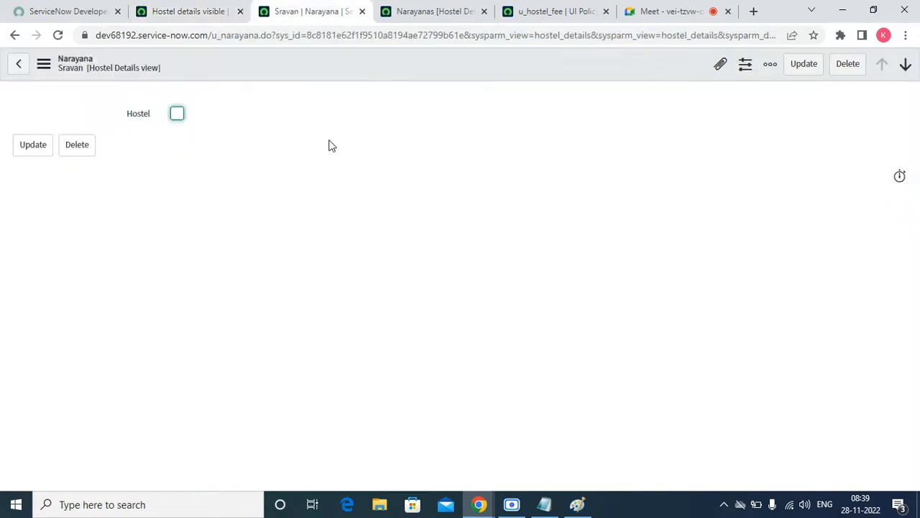
pyautogui.click(58, 35)
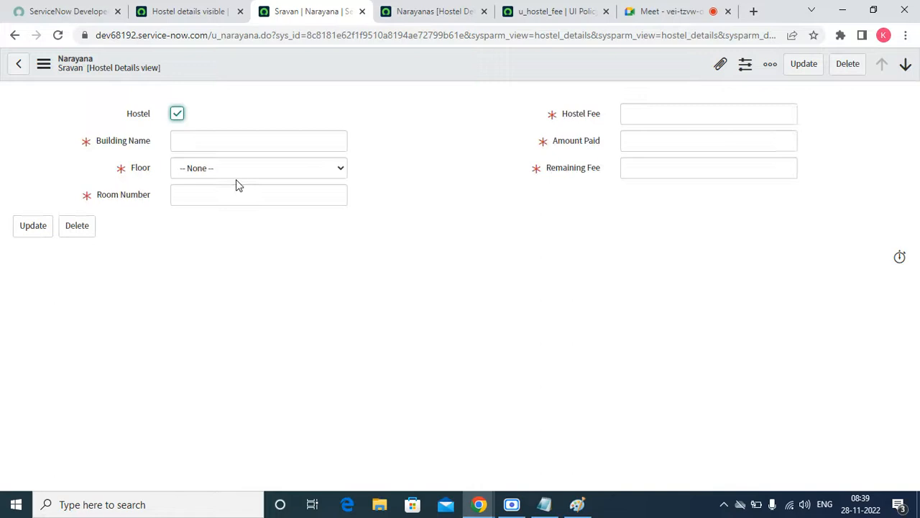
pyautogui.click(237, 141)
pyautogui.press('Tab')
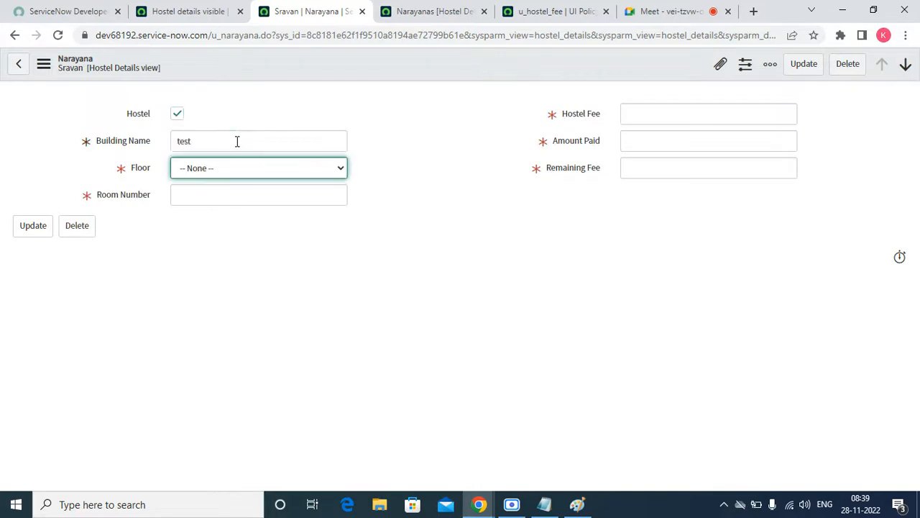
pyautogui.click(267, 167)
pyautogui.click(266, 200)
pyautogui.click(230, 194)
pyautogui.write('123')
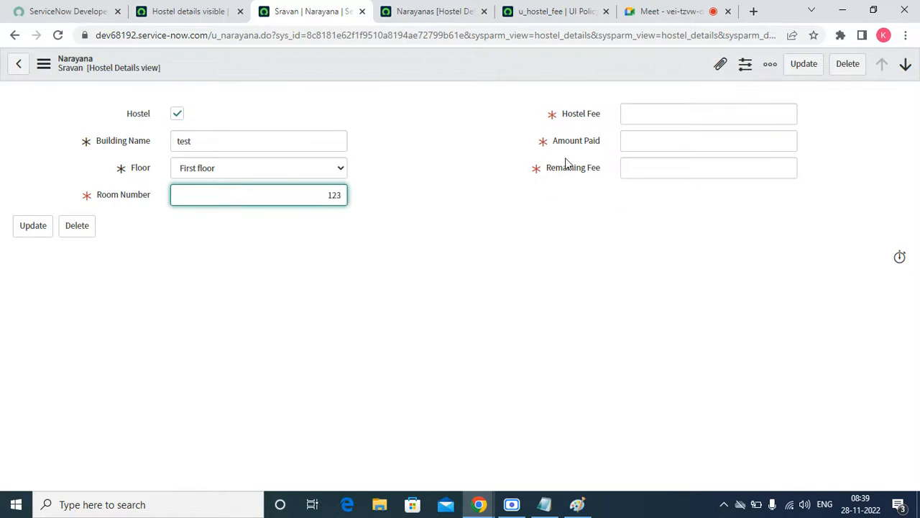
# Enter a Hostel Fee of 200,000, an Amount Paid of 150,000 and a Remaining Fee of 5,000 on the record.
pyautogui.click(649, 112)
pyautogui.write('200,00')
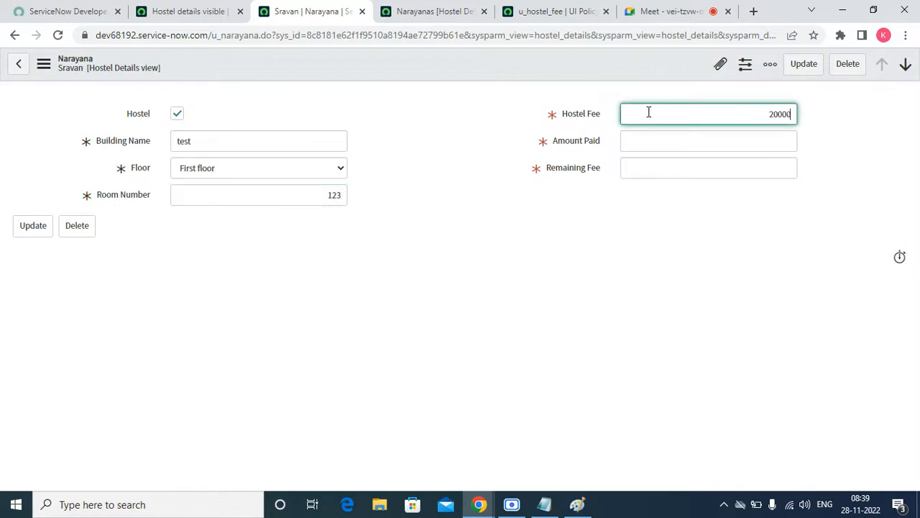
pyautogui.write('0')
pyautogui.press('Tab')
pyautogui.write('15')
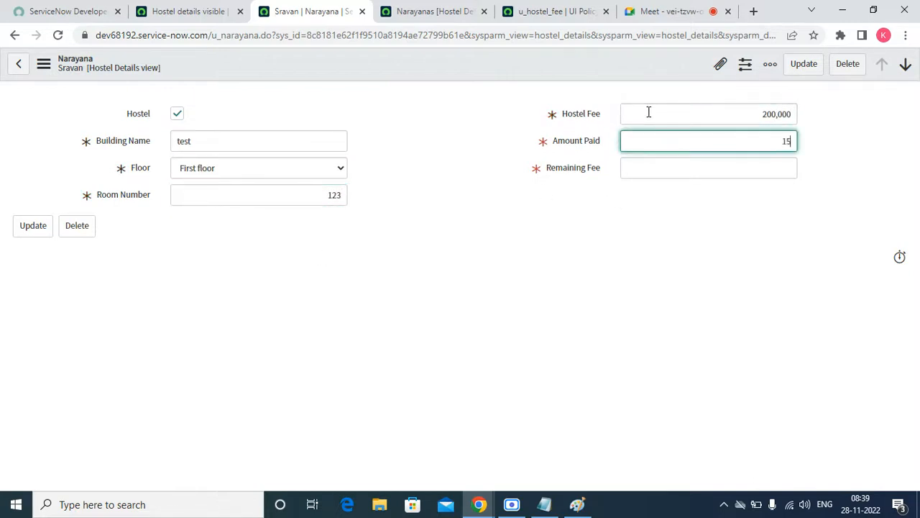
pyautogui.write('0000')
pyautogui.press('Tab')
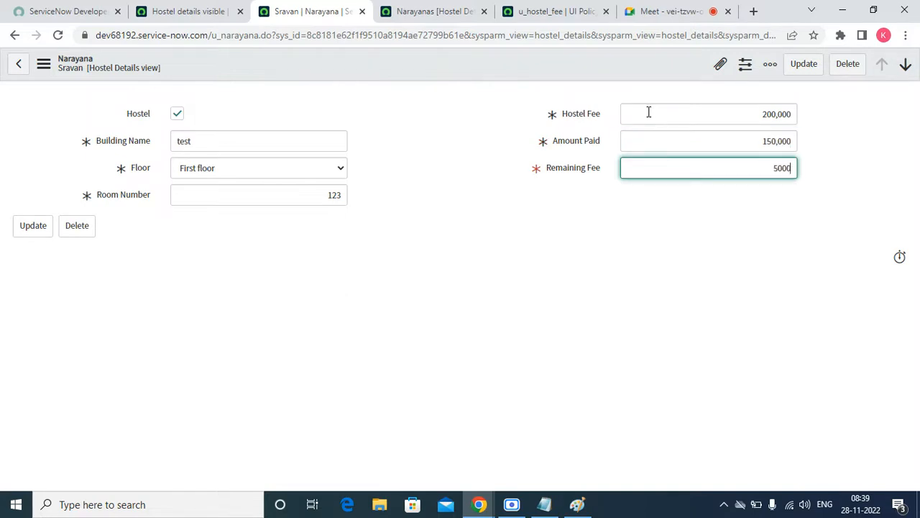
pyautogui.click(751, 247)
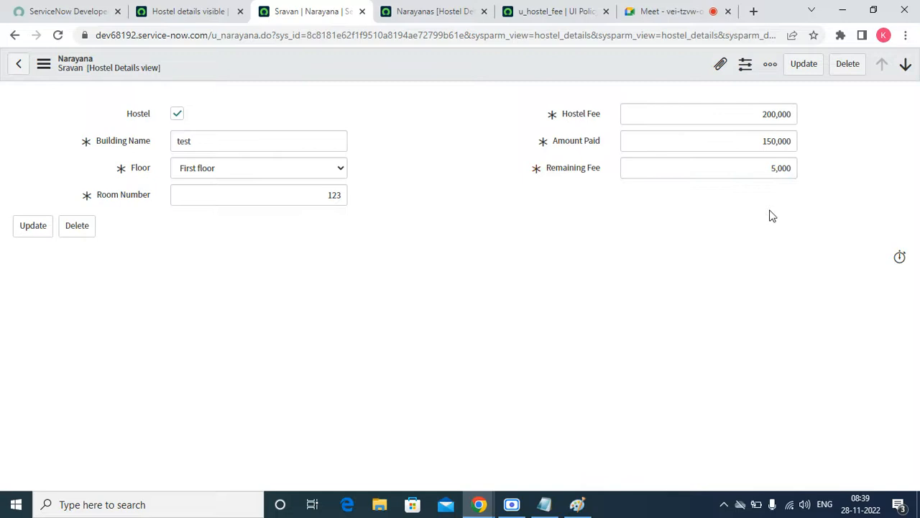
# Correct the Hostel Fee to 20,000 and the Amount Paid to 15,000.
pyautogui.click(786, 117)
pyautogui.press('BackSpace')
pyautogui.press('Tab')
pyautogui.press('End')
pyautogui.press('BackSpace')
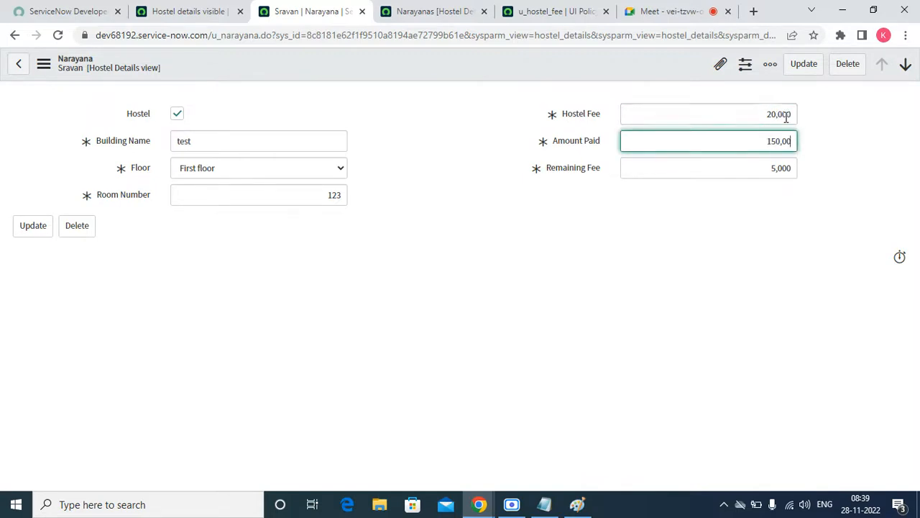
# Save the Narayana record, staying on the form, and toggle Hostel off and on again.
pyautogui.rightClick(455, 65)
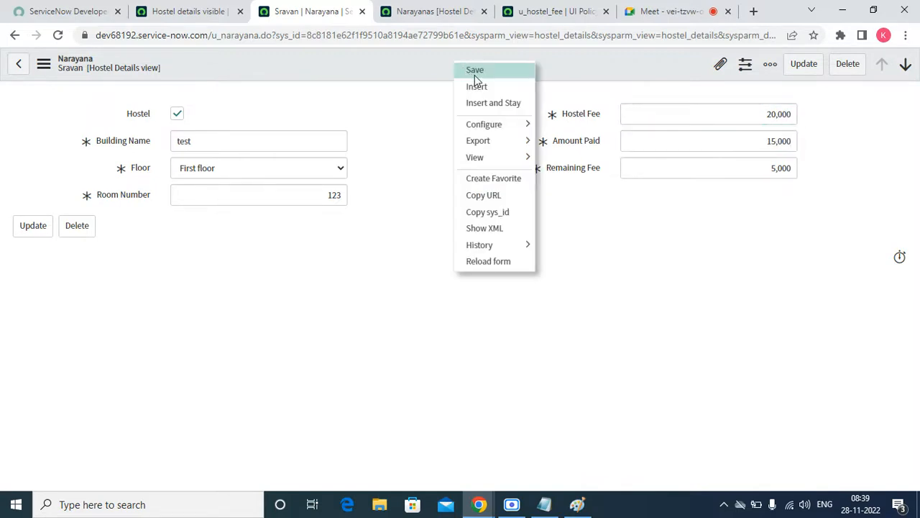
pyautogui.click(474, 72)
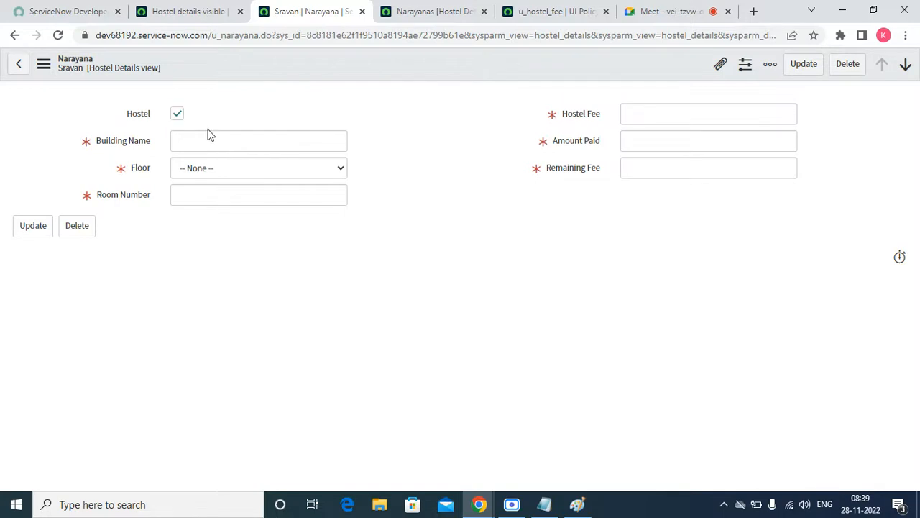
pyautogui.click(182, 118)
pyautogui.click(181, 118)
# Set Clear the field value to false for all six actions of the Hostel details visible policy and refresh the list.
pyautogui.click(183, 11)
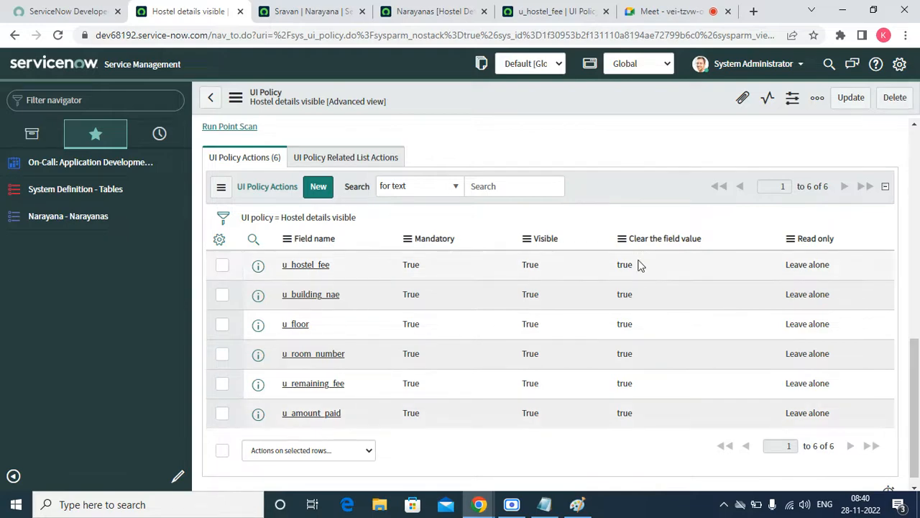
pyautogui.moveTo(637, 264); pyautogui.dragTo(636, 430)
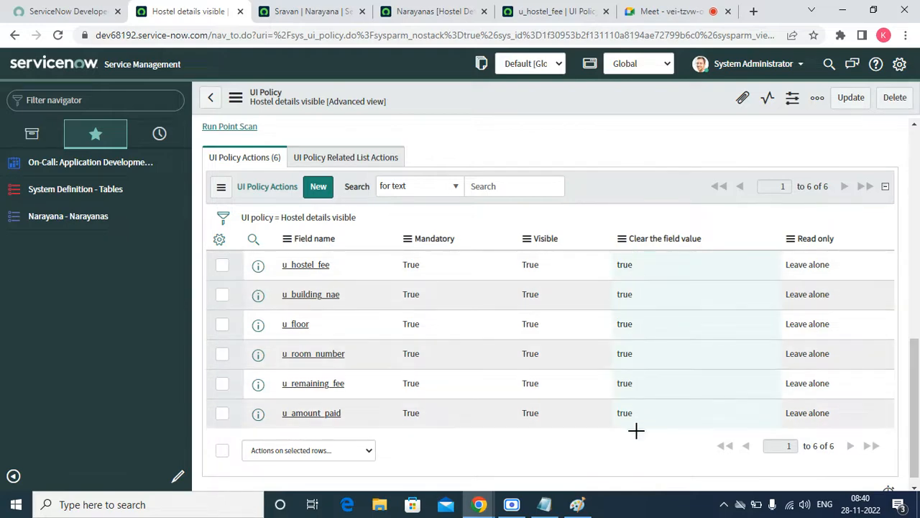
pyautogui.doubleClick(651, 270)
pyautogui.click(647, 269)
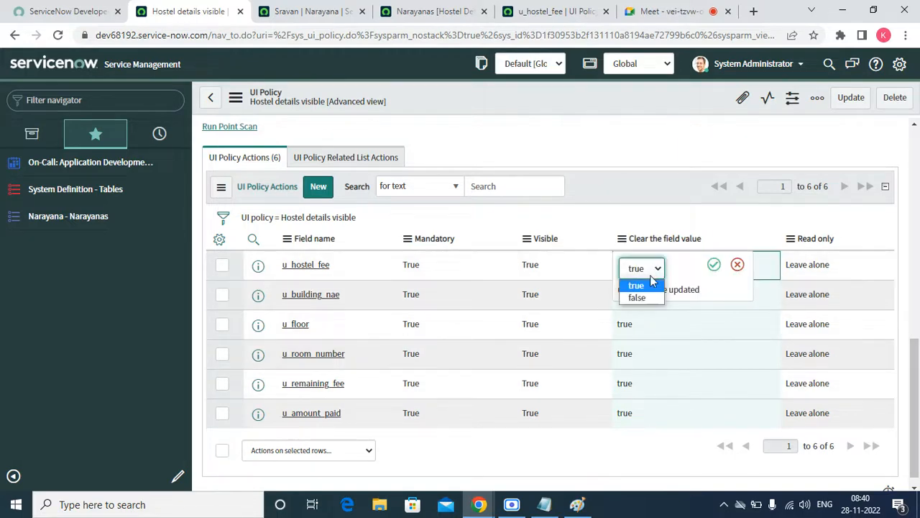
pyautogui.click(652, 296)
pyautogui.click(713, 265)
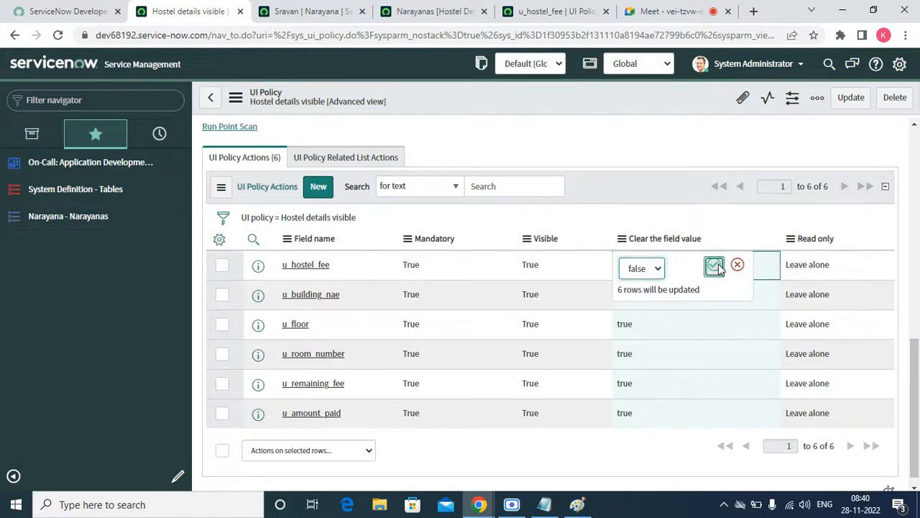
pyautogui.rightClick(634, 183)
pyautogui.click(662, 212)
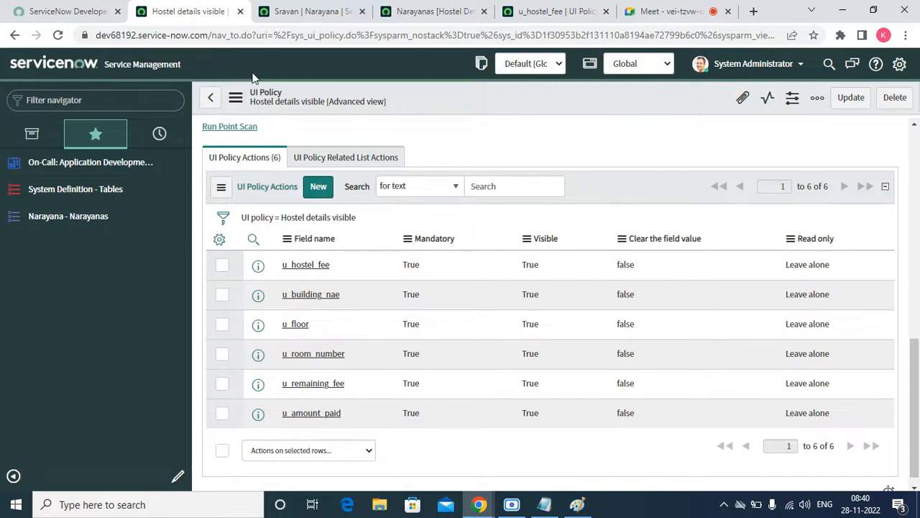
# Go to the Narayana record and open the UI policies configured for its table.
pyautogui.click(316, 11)
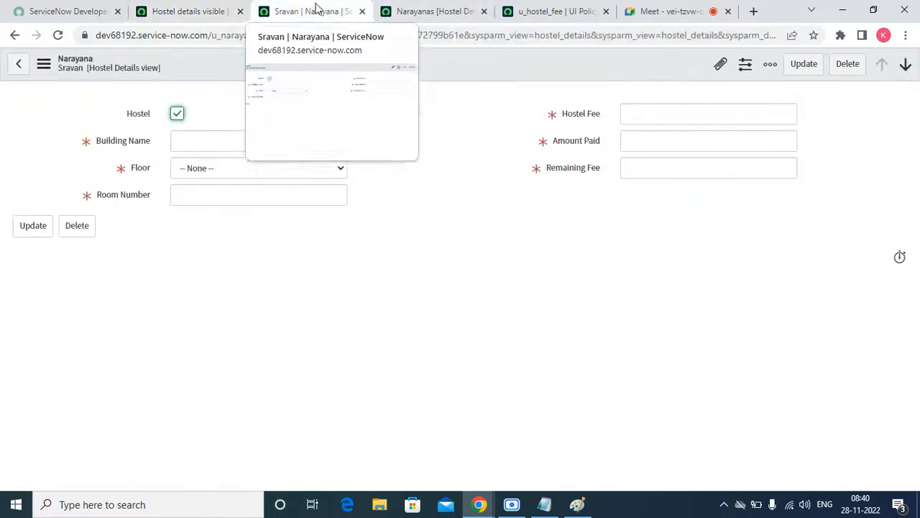
pyautogui.rightClick(299, 62)
pyautogui.moveTo(327, 120)
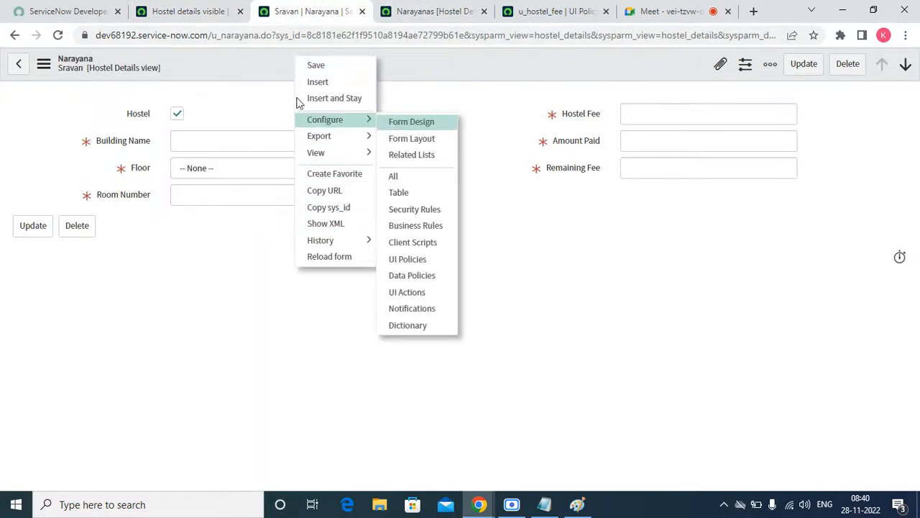
pyautogui.click(420, 265)
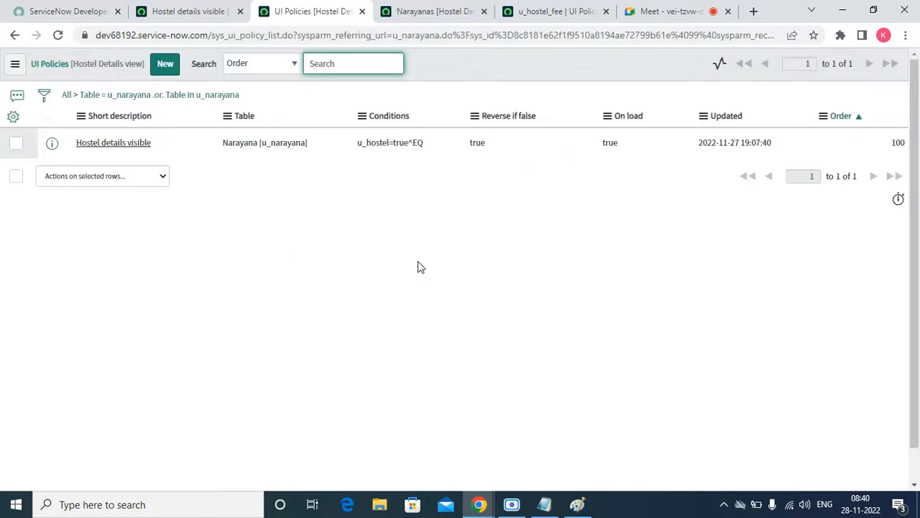
# Start a new UI policy for the Narayana table with the short description Test.
pyautogui.click(164, 63)
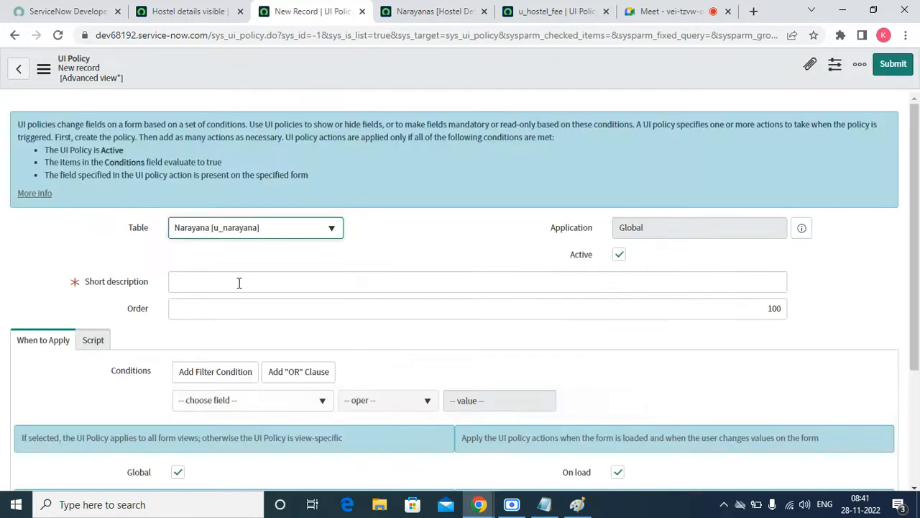
pyautogui.click(237, 283)
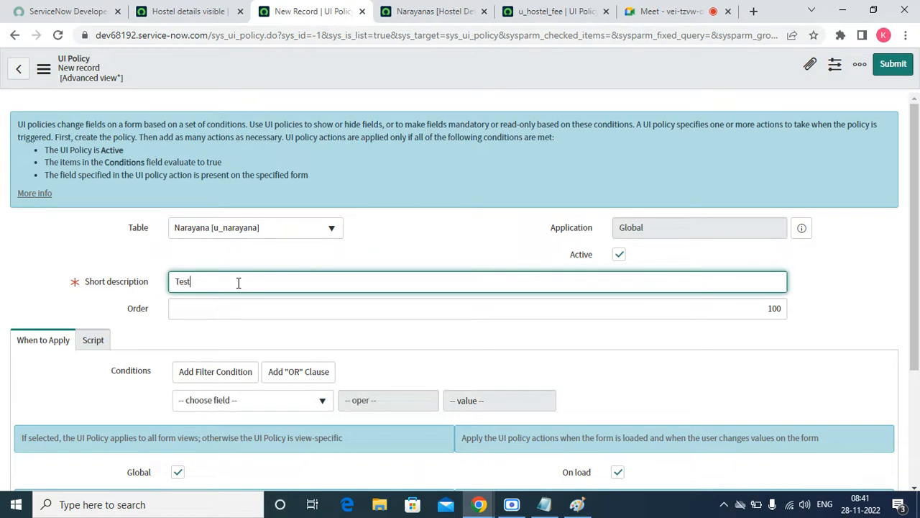
pyautogui.click(209, 308)
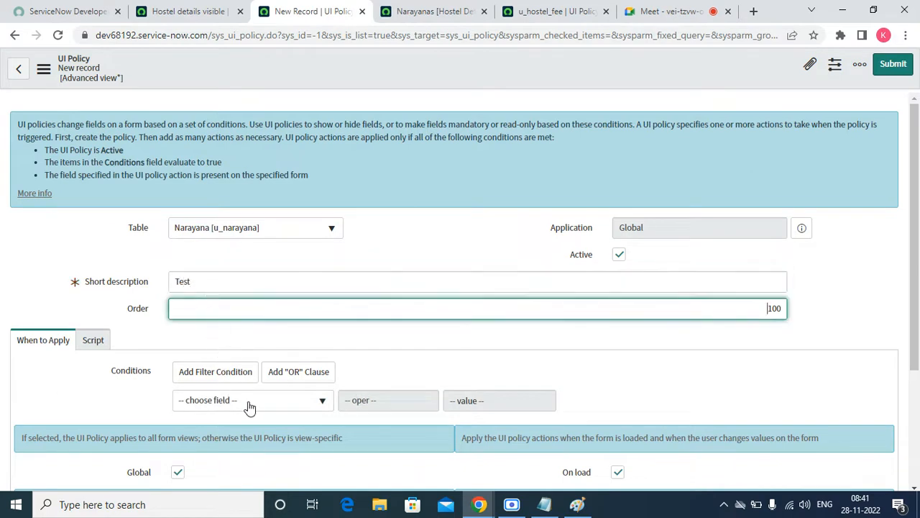
# Set the Test policy's condition to State is Andhra Pradesh and save the policy, staying on its form.
pyautogui.click(250, 403)
pyautogui.write('sta')
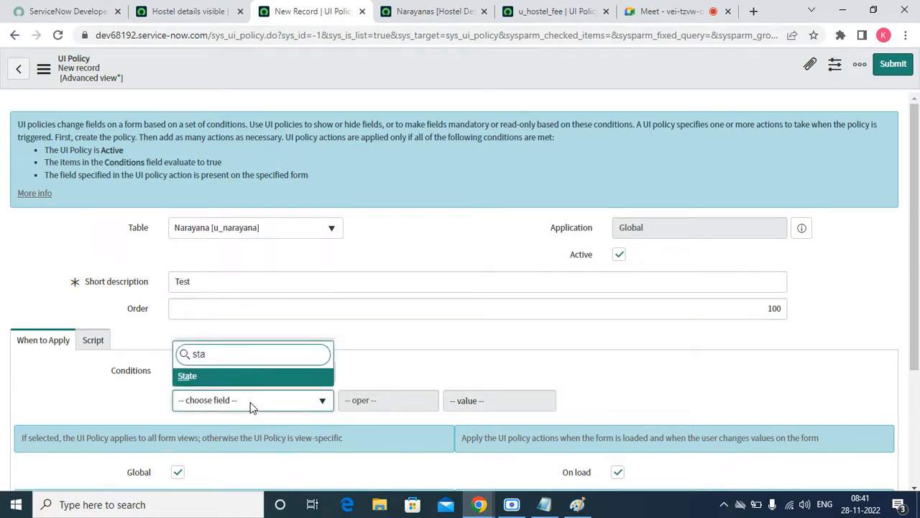
pyautogui.click(236, 380)
pyautogui.moveTo(914, 197); pyautogui.dragTo(919, 299)
pyautogui.click(519, 250)
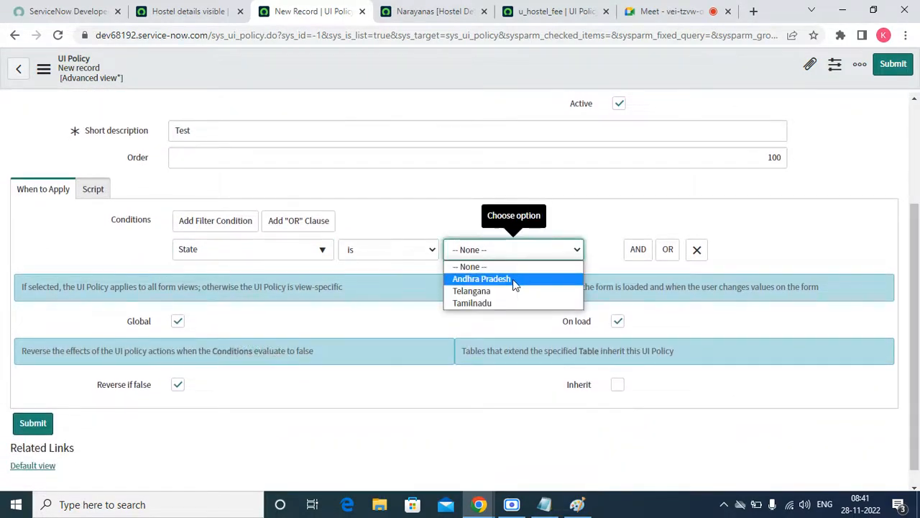
pyautogui.click(514, 280)
pyautogui.rightClick(315, 57)
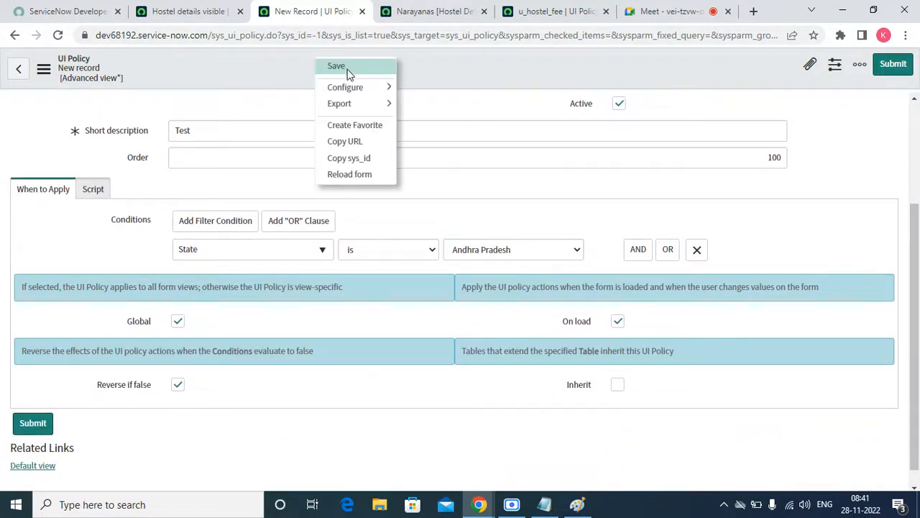
pyautogui.click(337, 67)
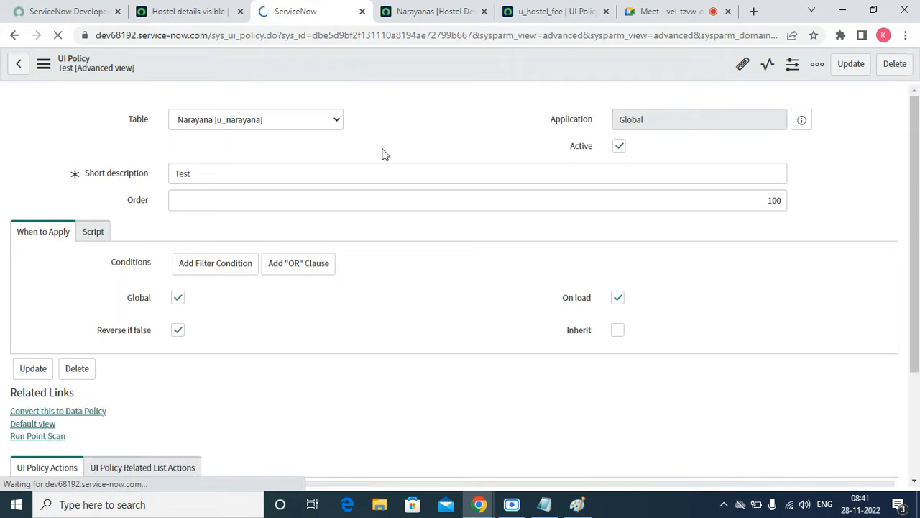
# Start a new UI policy action under the Test policy and choose Hostel Fee as its field.
pyautogui.click(433, 16)
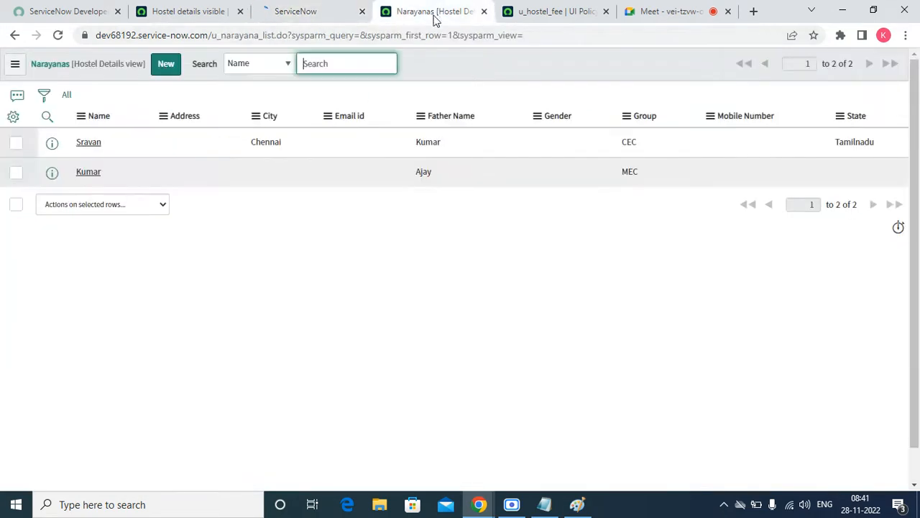
pyautogui.click(535, 11)
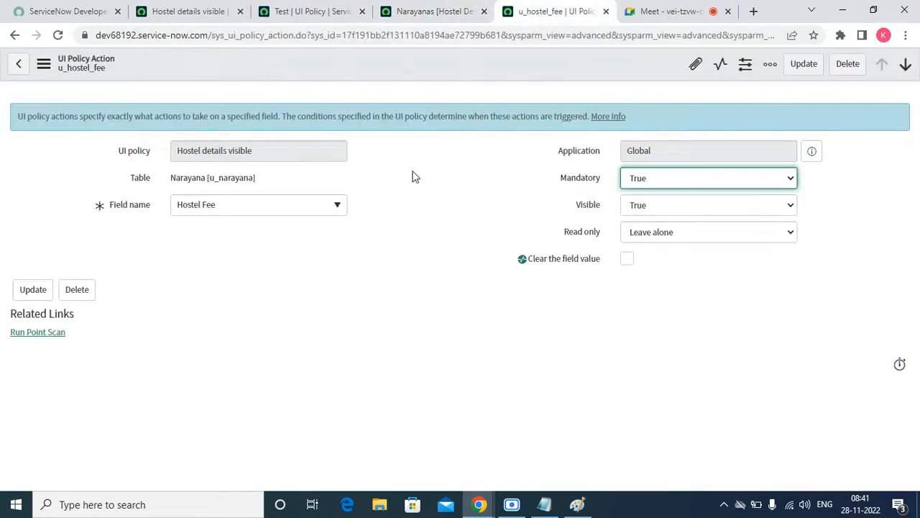
pyautogui.click(338, 18)
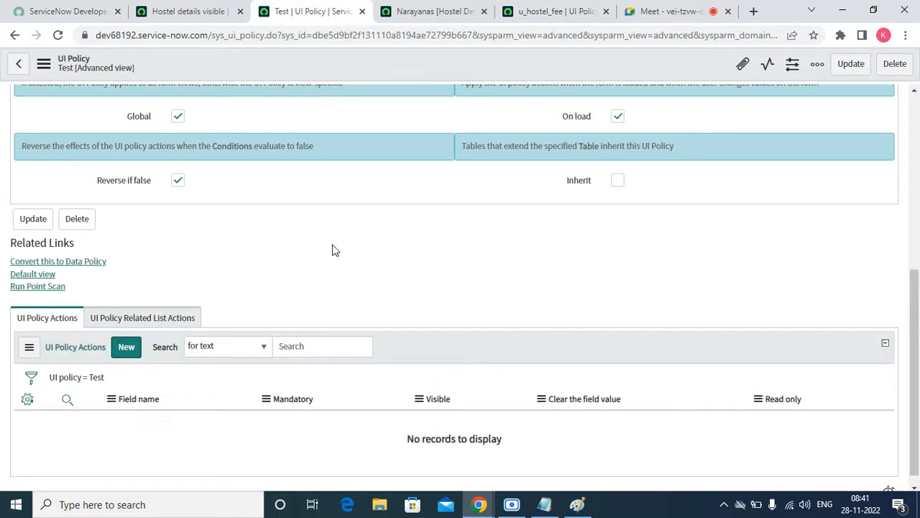
pyautogui.click(126, 347)
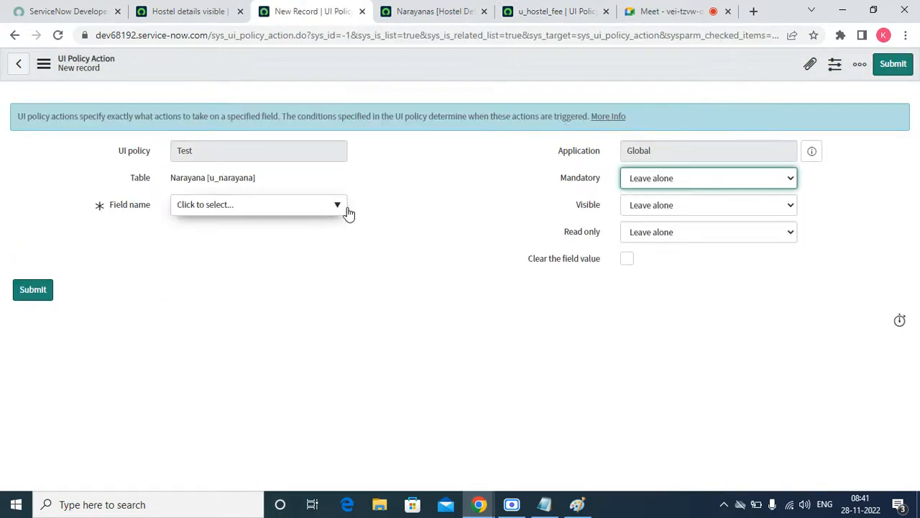
pyautogui.click(339, 207)
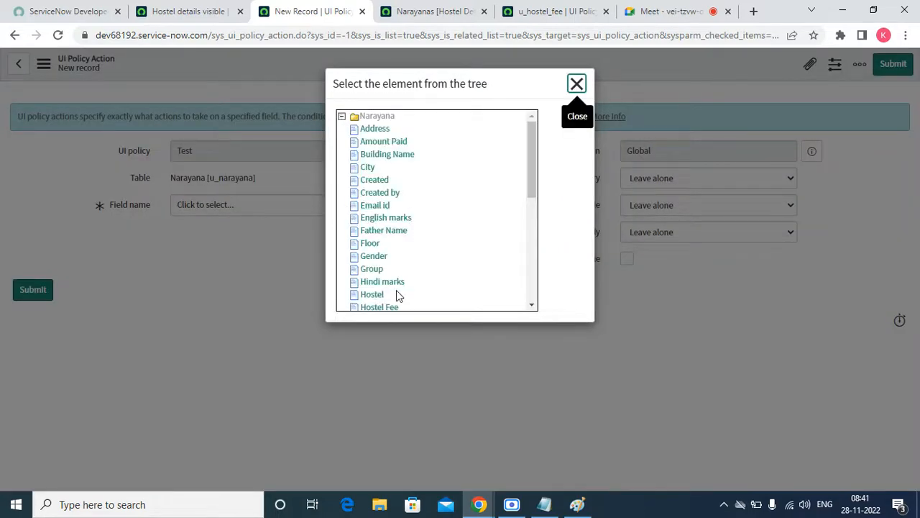
pyautogui.click(386, 308)
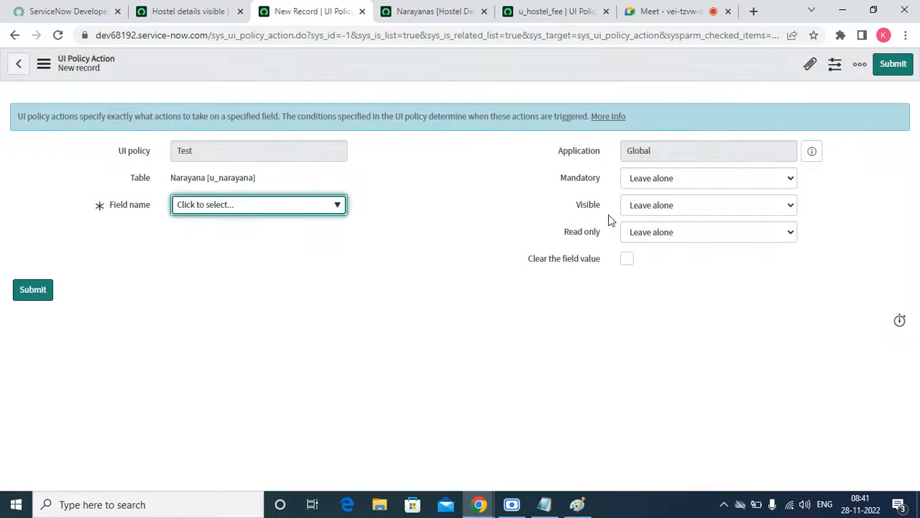
# Set the Hostel Fee action's Mandatory to False and Visible to True, leaving Read only alone, and save it.
pyautogui.click(662, 181)
pyautogui.click(651, 219)
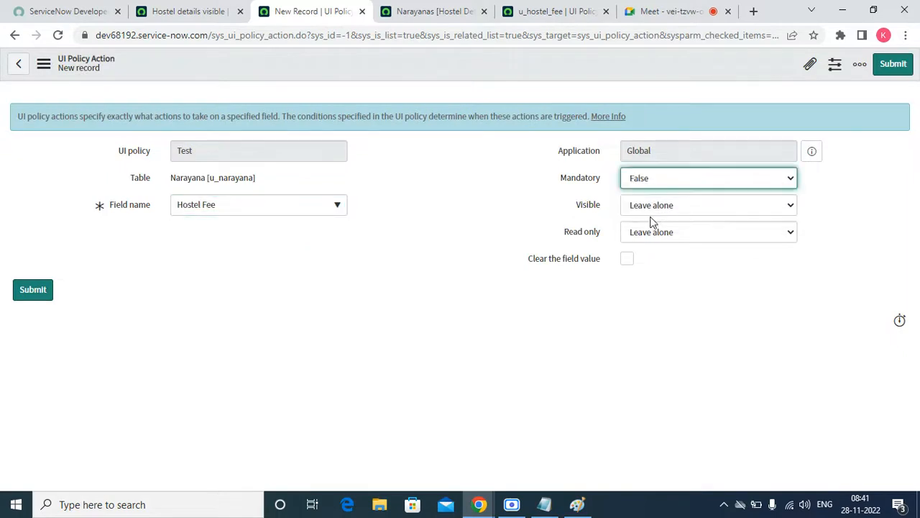
pyautogui.click(676, 210)
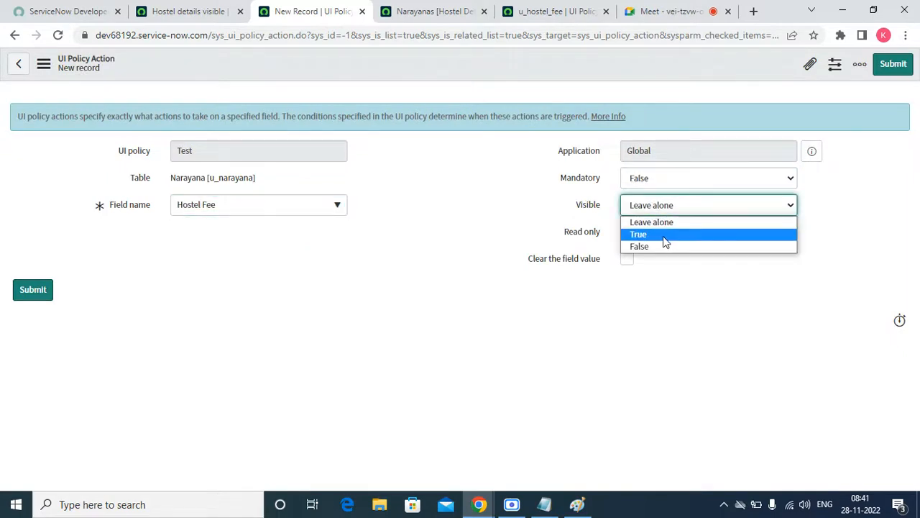
pyautogui.click(647, 234)
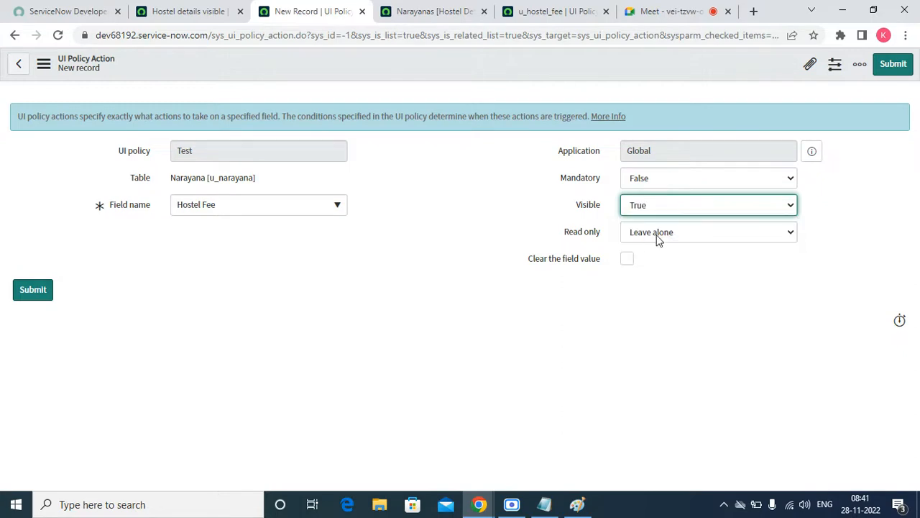
pyautogui.click(655, 232)
pyautogui.click(546, 221)
pyautogui.rightClick(657, 55)
pyautogui.click(678, 65)
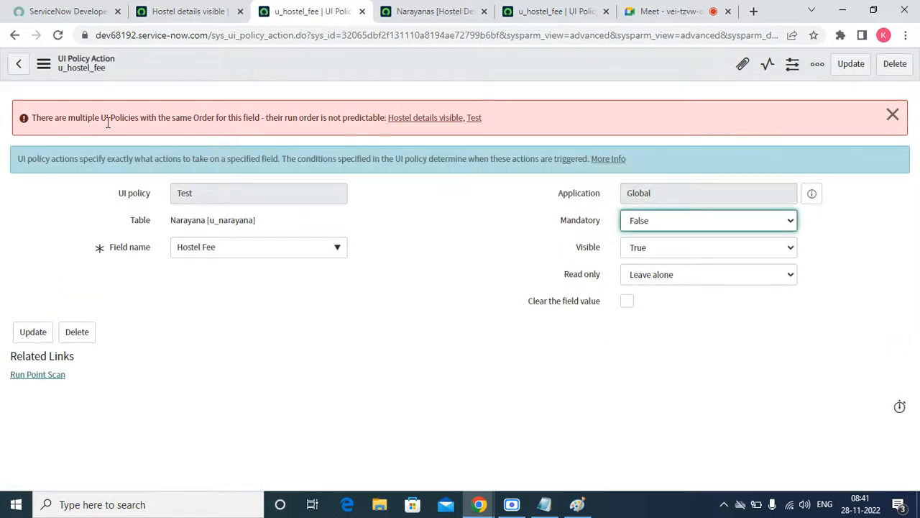
pyautogui.moveTo(30, 115); pyautogui.dragTo(269, 126)
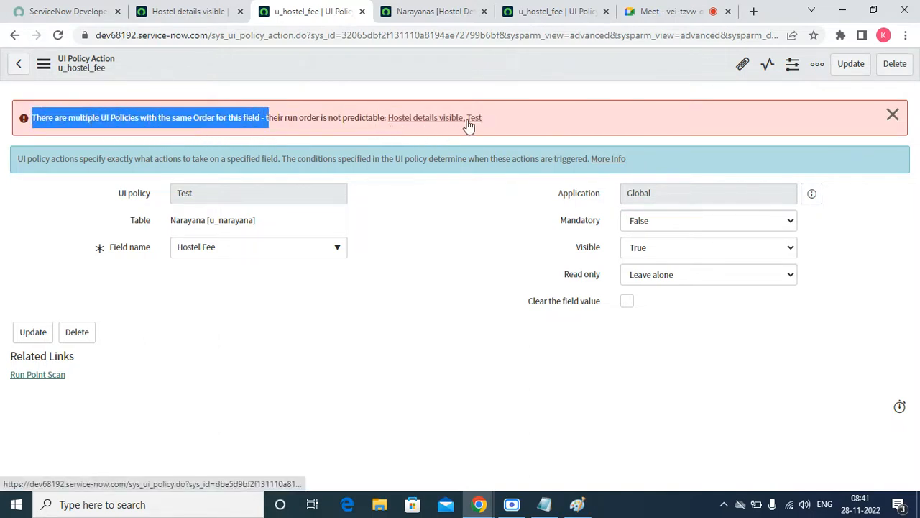
pyautogui.click(453, 230)
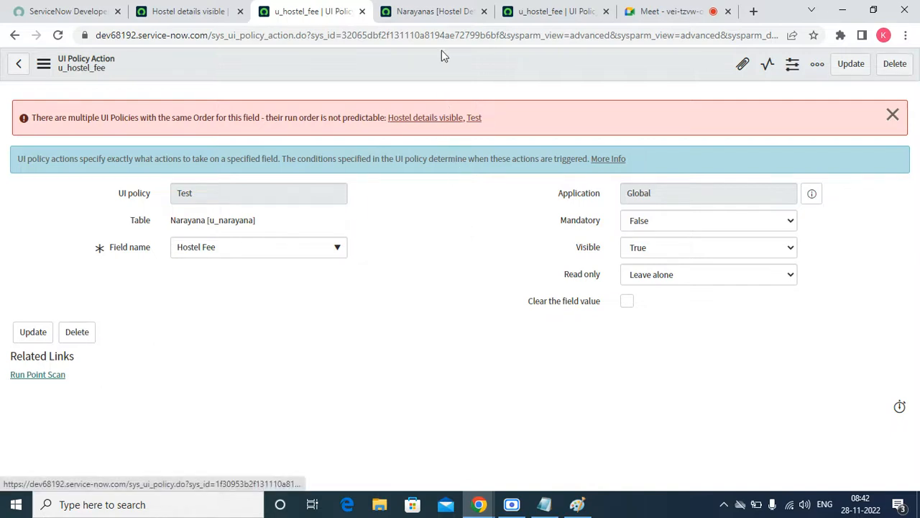
# Open the Narayana record whose city is Chennai and switch its form to the Default view.
pyautogui.click(435, 11)
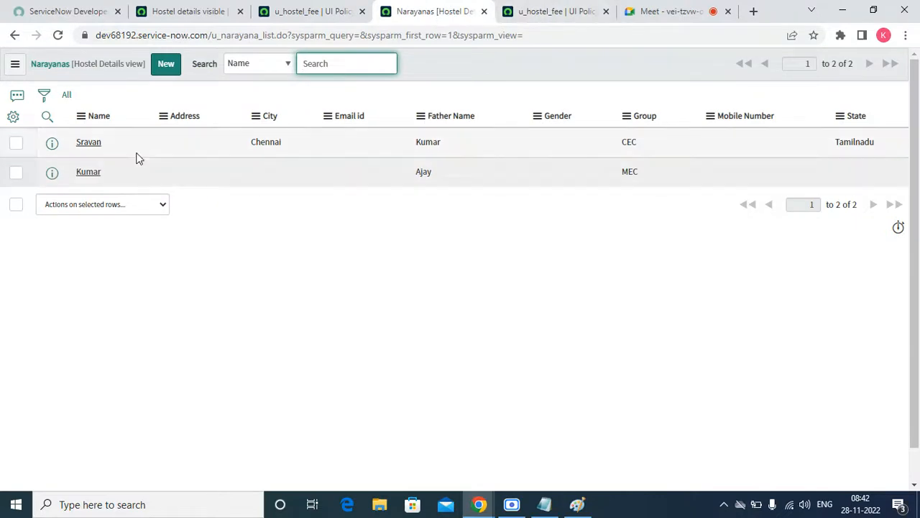
pyautogui.click(83, 147)
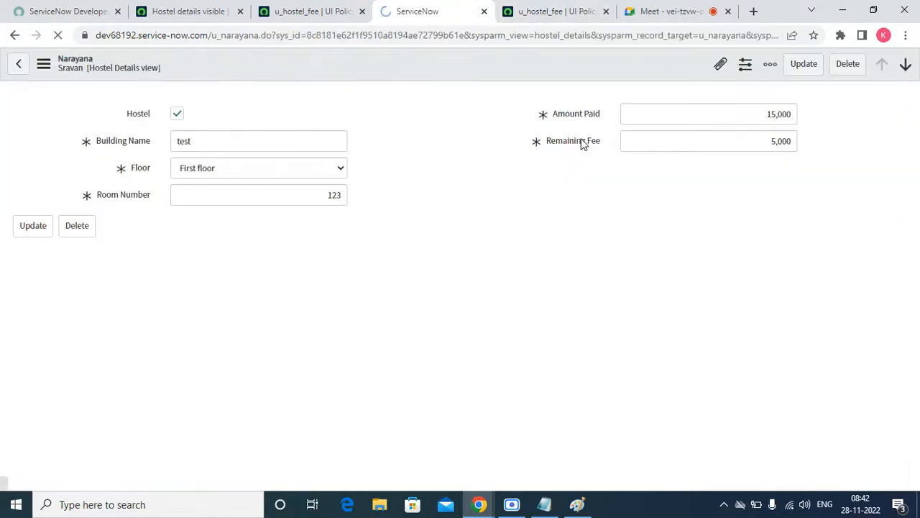
pyautogui.click(103, 70)
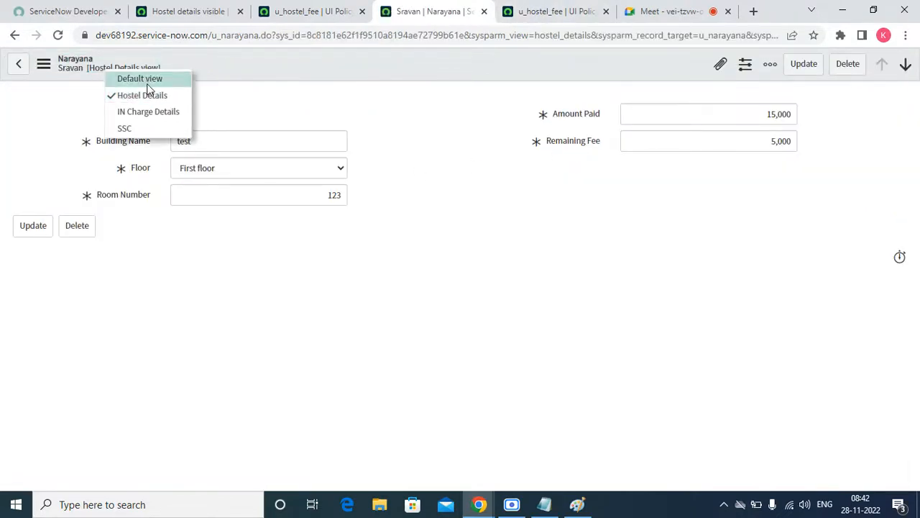
pyautogui.click(146, 80)
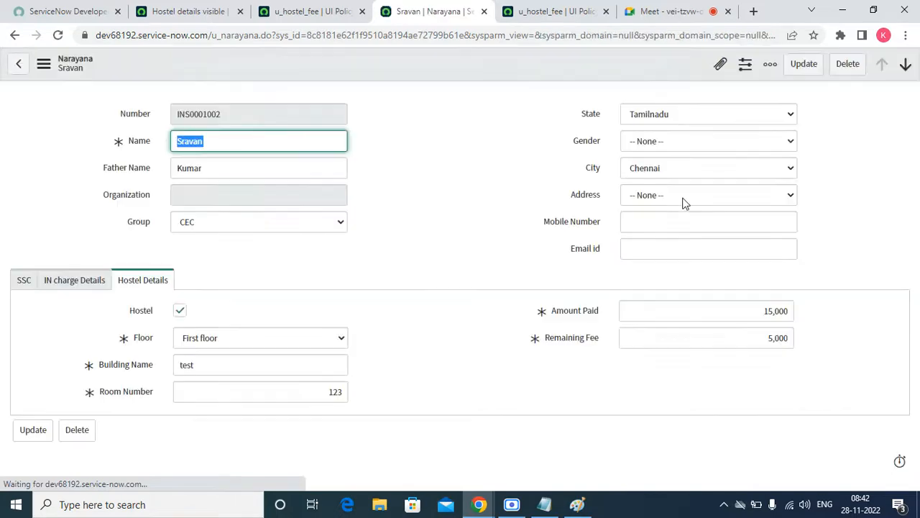
# Set the record's State to Andhra Pradesh, Gender to Male and City to Guntur, and save it on the form.
pyautogui.click(658, 115)
pyautogui.click(651, 144)
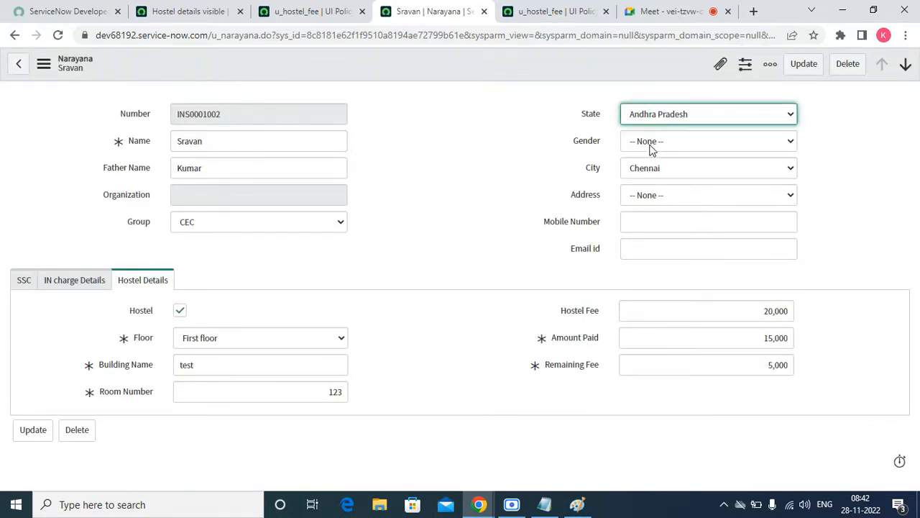
pyautogui.click(653, 148)
pyautogui.click(651, 170)
pyautogui.click(653, 150)
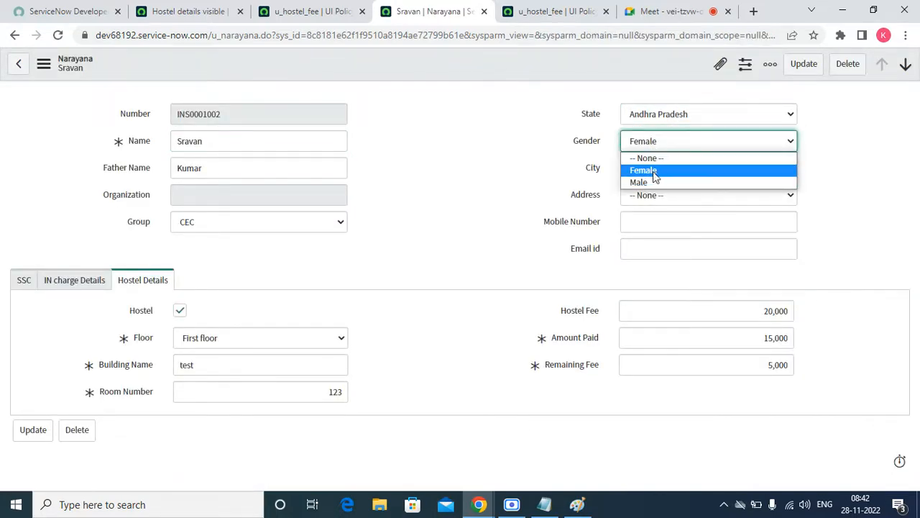
pyautogui.click(650, 183)
pyautogui.click(654, 171)
pyautogui.click(659, 197)
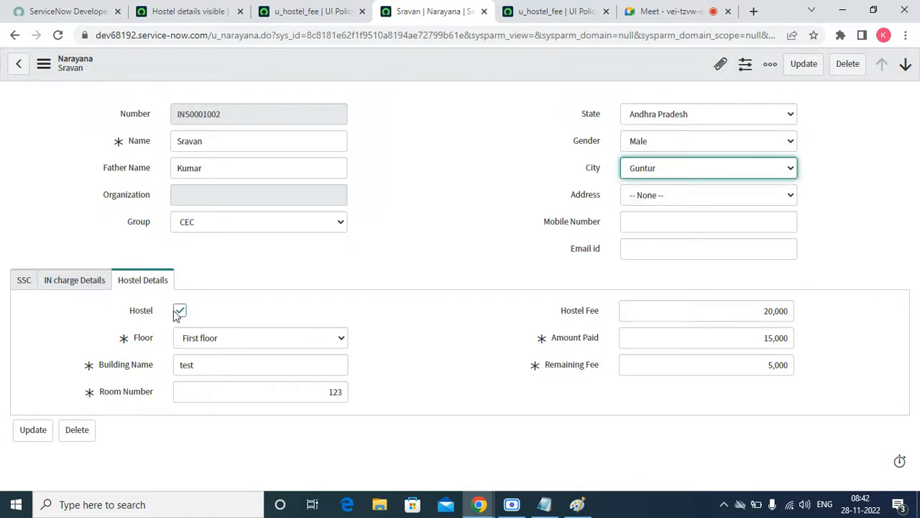
pyautogui.moveTo(555, 317); pyautogui.dragTo(593, 325)
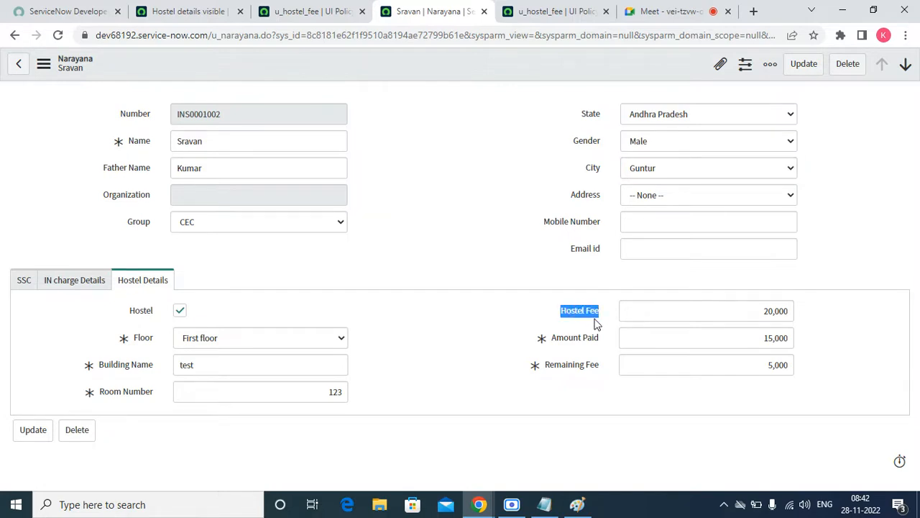
pyautogui.rightClick(507, 70)
pyautogui.click(523, 79)
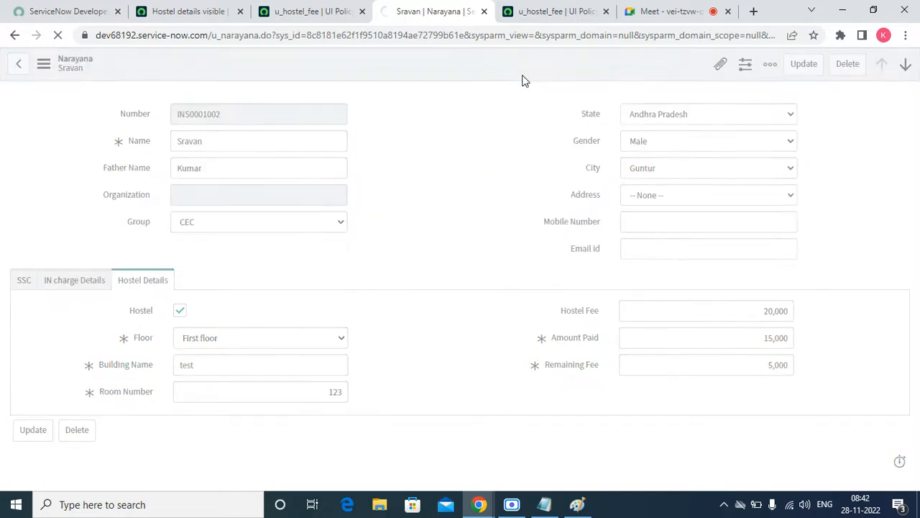
# Return to the Hostel Fee policy action and open its parent Test policy in the Advanced view.
pyautogui.click(313, 21)
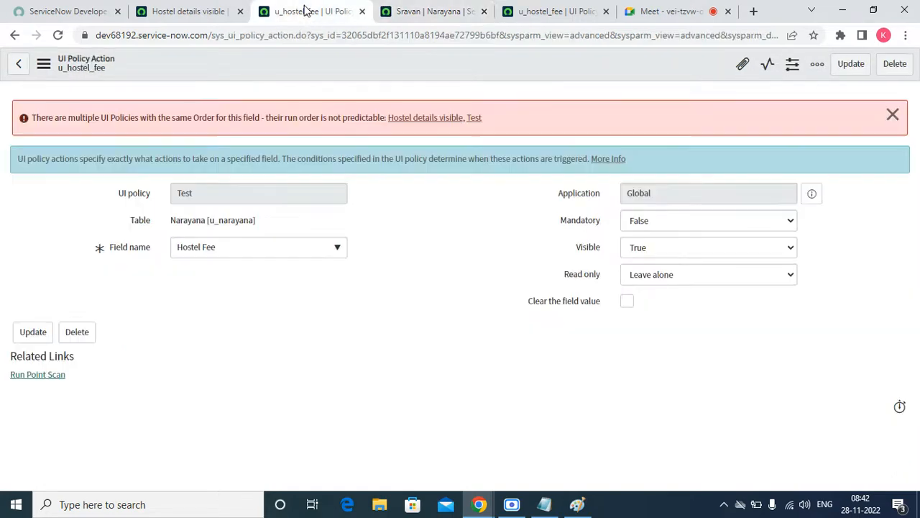
pyautogui.click(476, 117)
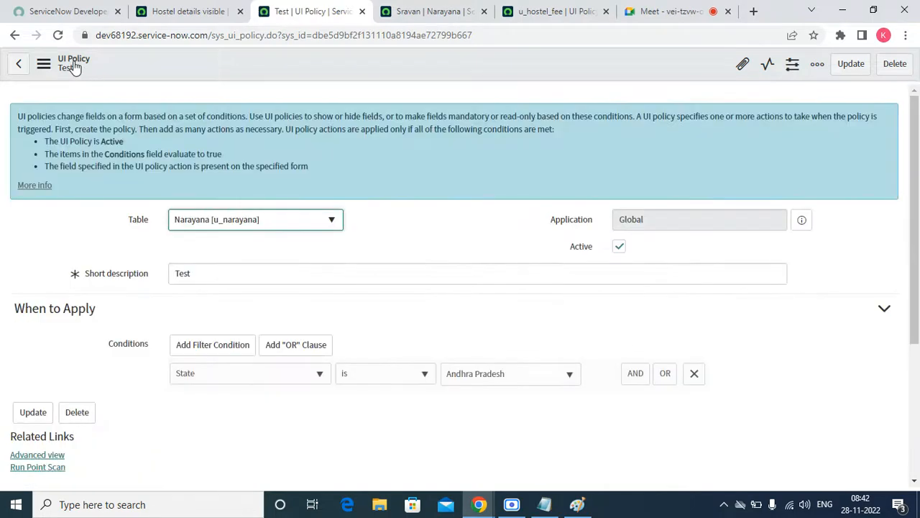
pyautogui.click(74, 66)
pyautogui.click(101, 85)
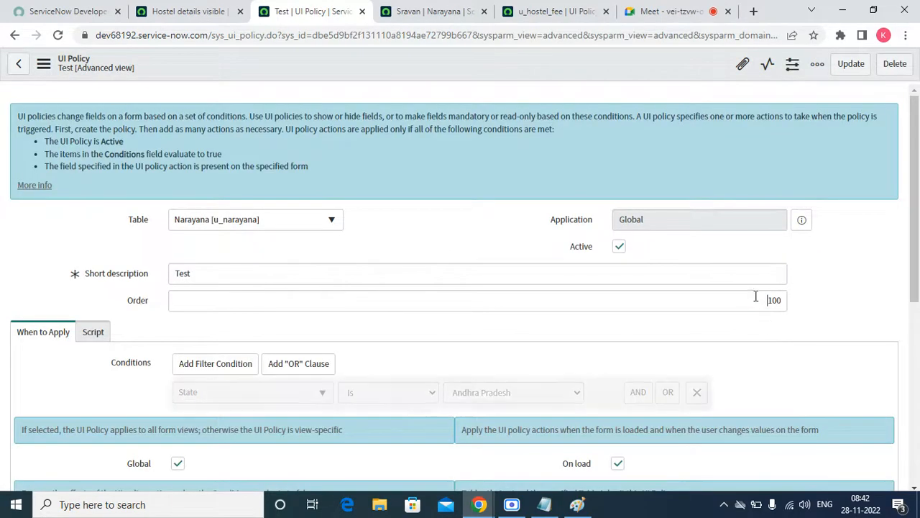
# Set the Test policy's Order to 99, save it, and go back to the Narayana record.
pyautogui.click(756, 297)
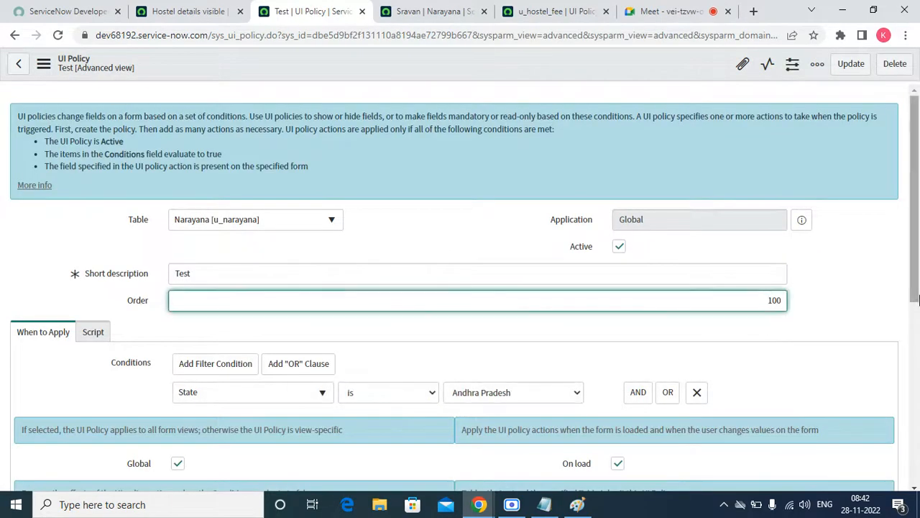
pyautogui.press('Right')
pyautogui.press('Right')
pyautogui.press('Right')
pyautogui.press('BackSpace')
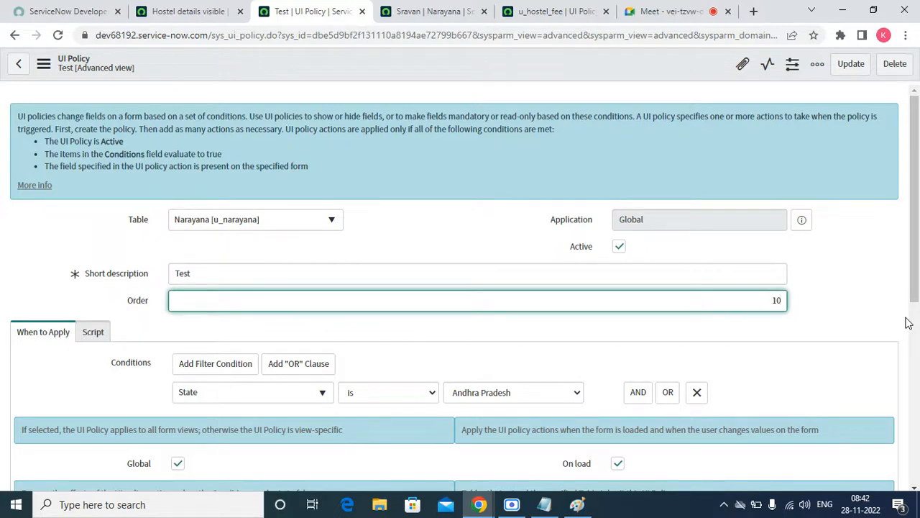
pyautogui.write('3')
pyautogui.press('Tab')
pyautogui.doubleClick(726, 297)
pyautogui.write('99')
pyautogui.press('Tab')
pyautogui.rightClick(410, 58)
pyautogui.click(428, 68)
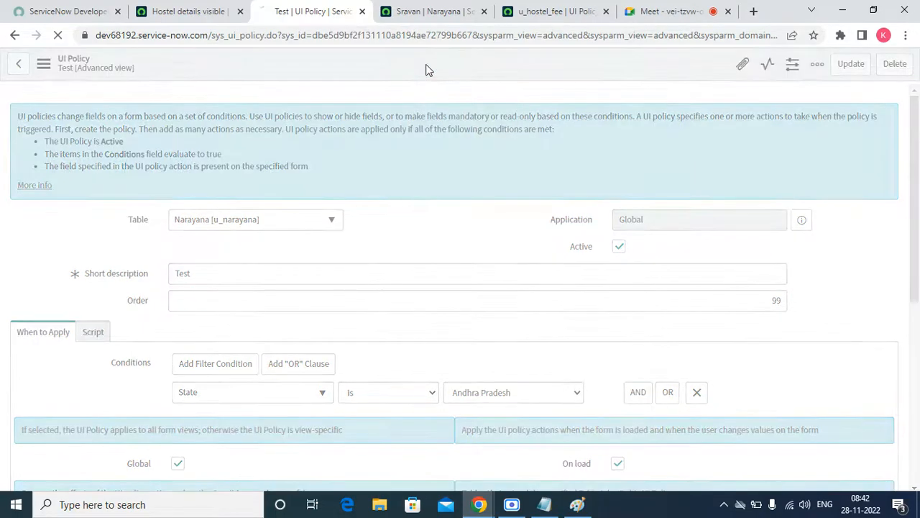
pyautogui.click(450, 11)
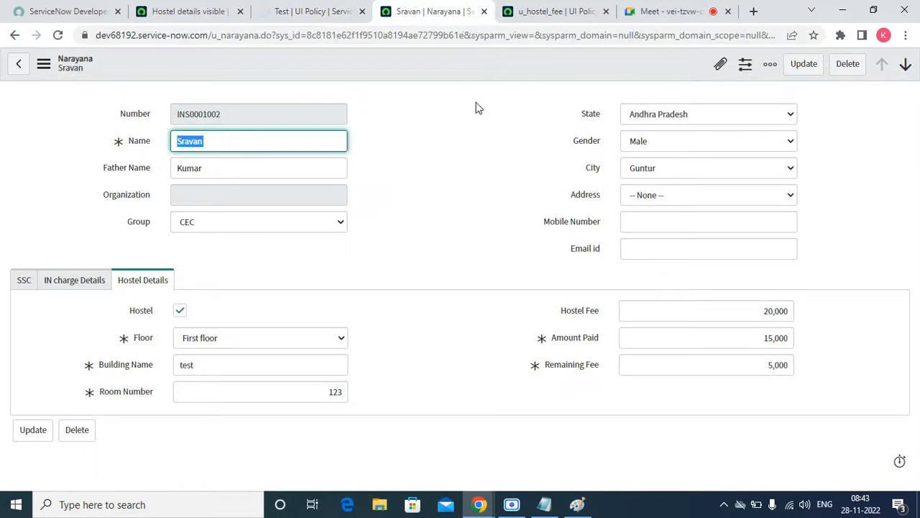
# Reload the Narayana record and check the Hostel Fee field with State kept at Andhra Pradesh.
pyautogui.click(58, 36)
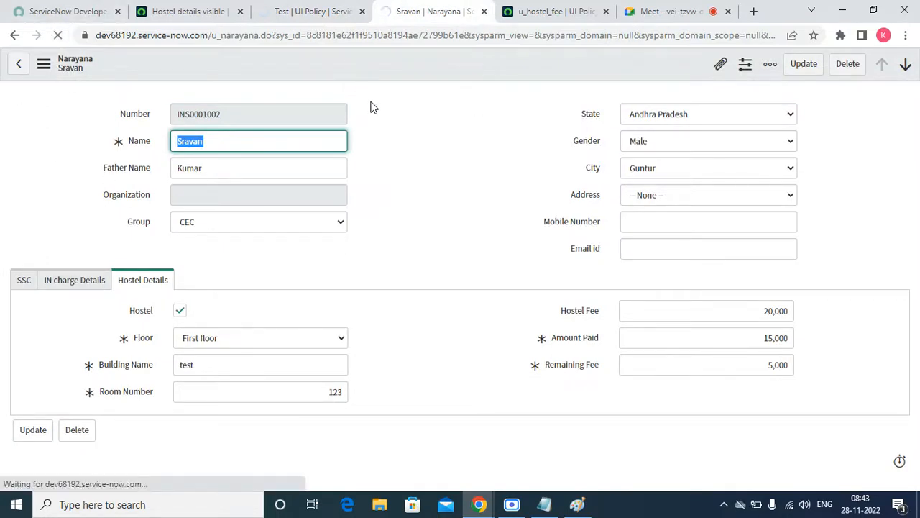
pyautogui.click(347, 16)
pyautogui.click(432, 12)
pyautogui.click(59, 35)
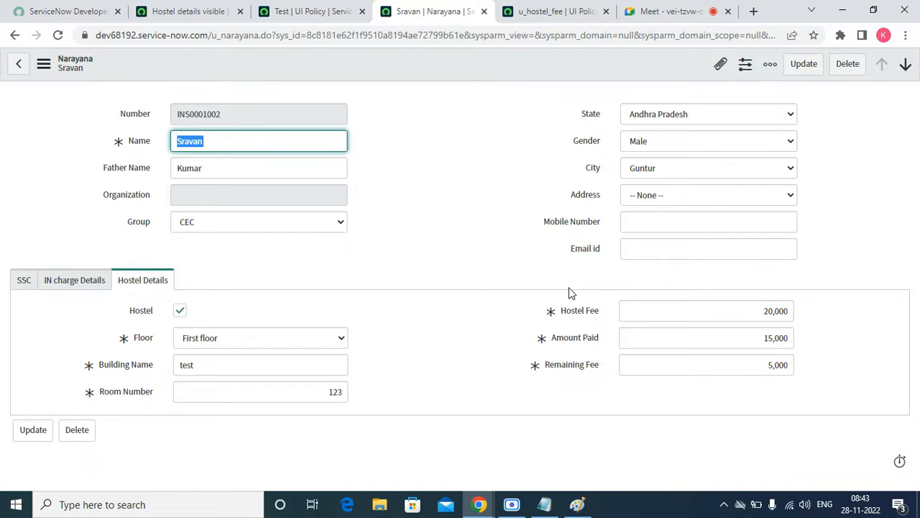
pyautogui.click(649, 115)
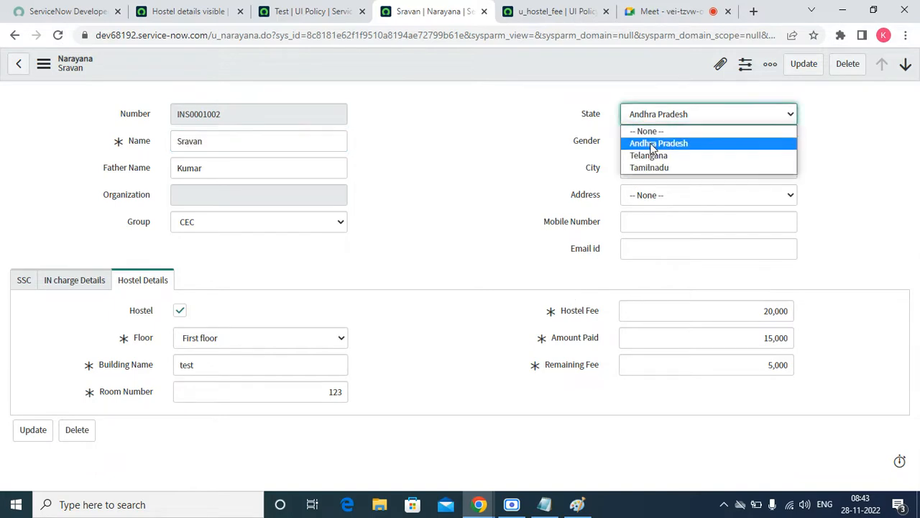
pyautogui.click(652, 144)
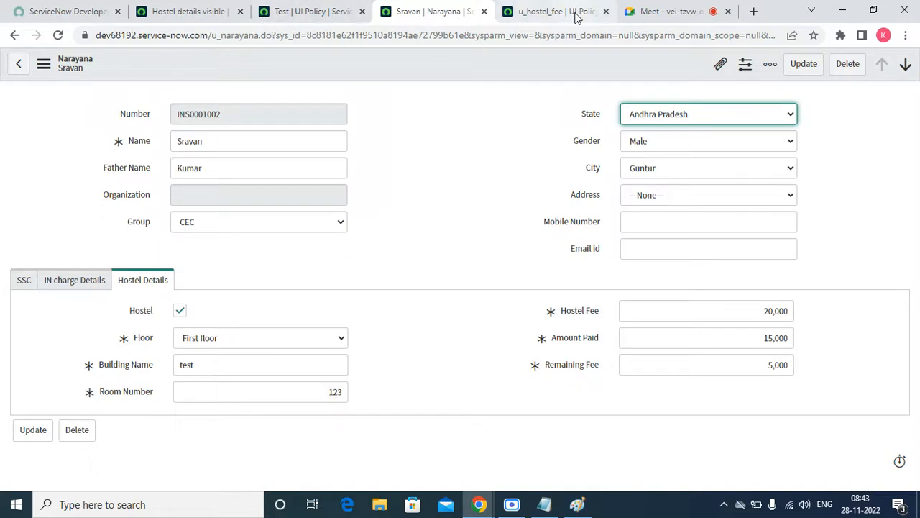
pyautogui.moveTo(560, 312); pyautogui.dragTo(609, 319)
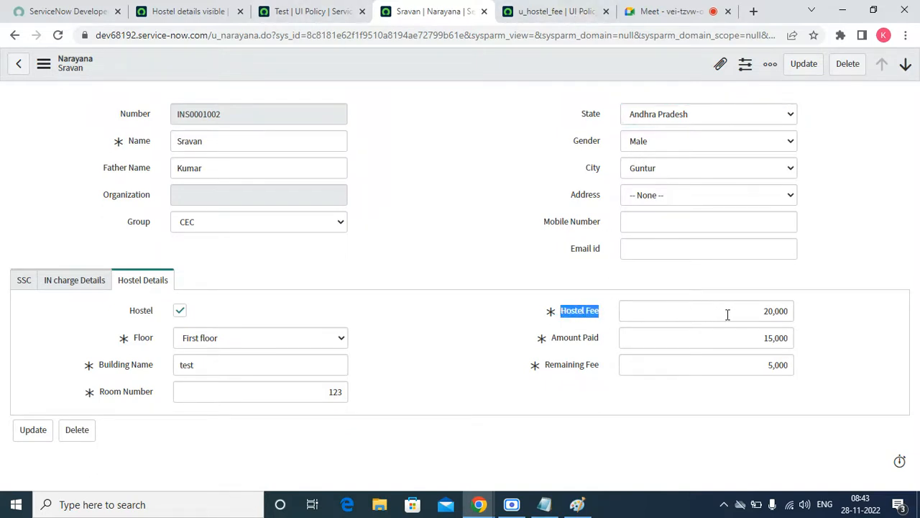
# Set the Test policy's Order to 101, save it, and reload the Narayana record.
pyautogui.click(294, 15)
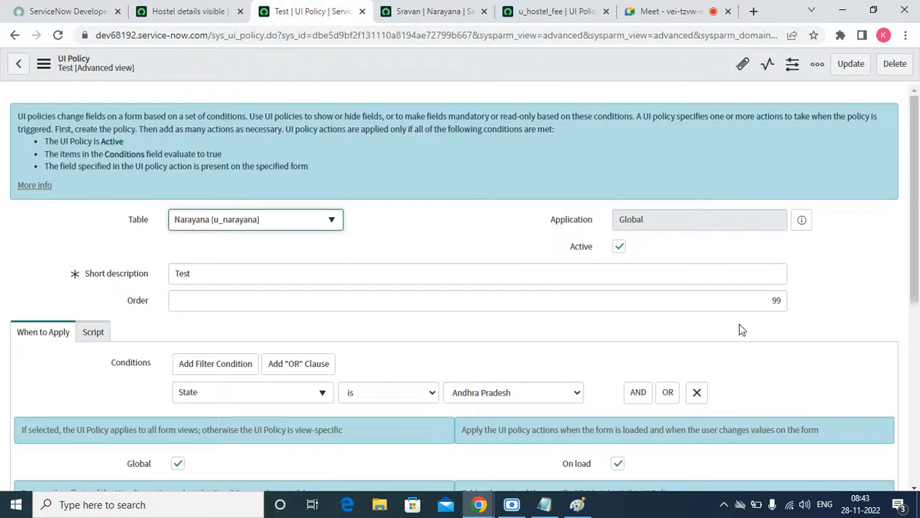
pyautogui.click(747, 308)
pyautogui.doubleClick(749, 309)
pyautogui.write('101')
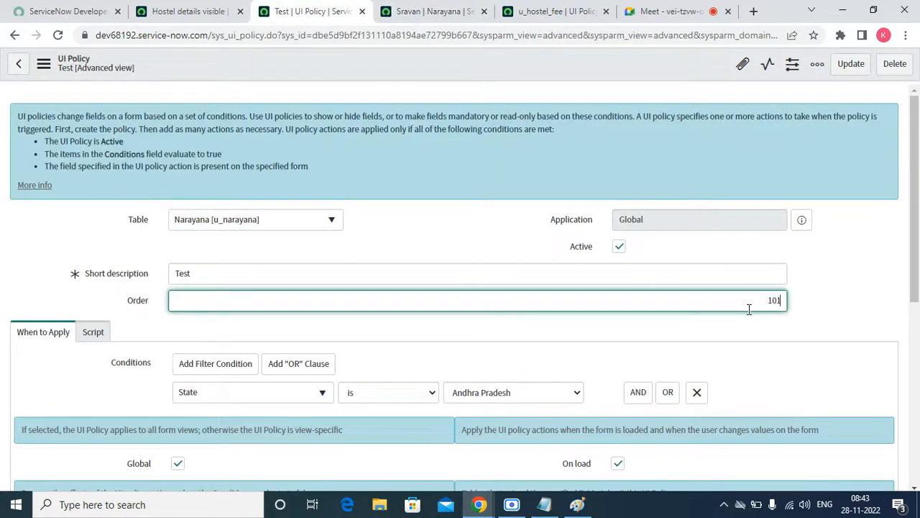
pyautogui.click(367, 93)
pyautogui.rightClick(346, 56)
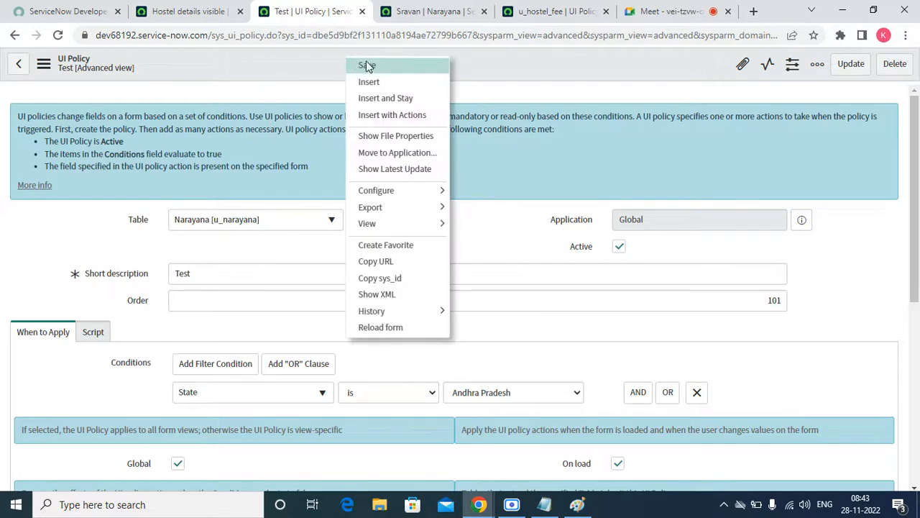
pyautogui.click(372, 65)
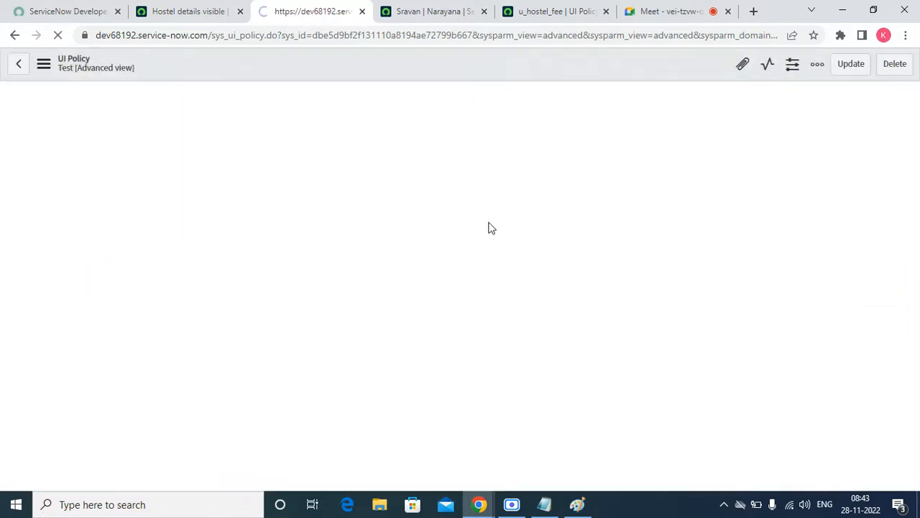
pyautogui.click(435, 11)
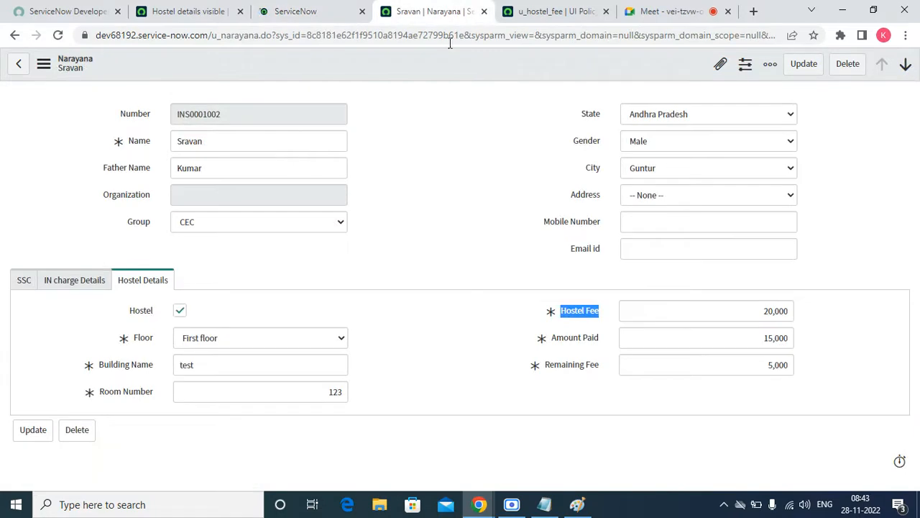
pyautogui.click(57, 35)
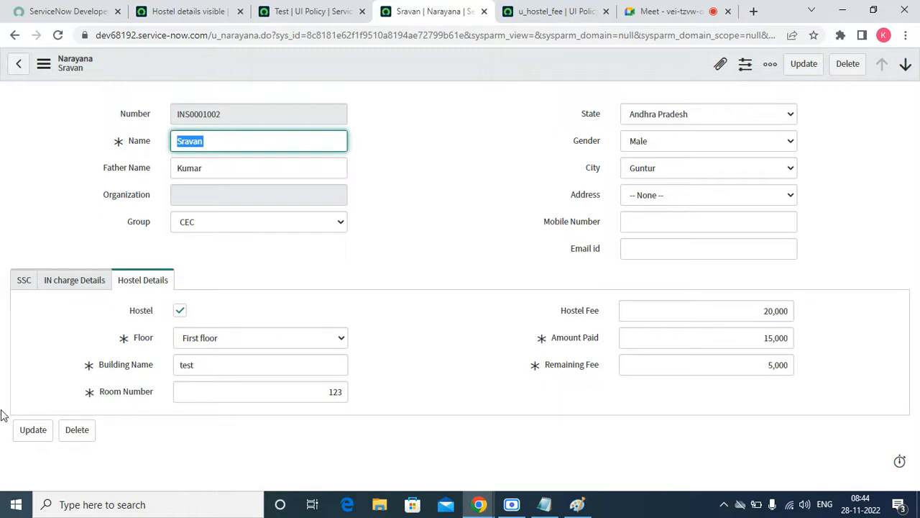
# Try enabling Run scripts in the Test policy's script settings, and disable it again.
pyautogui.click(568, 11)
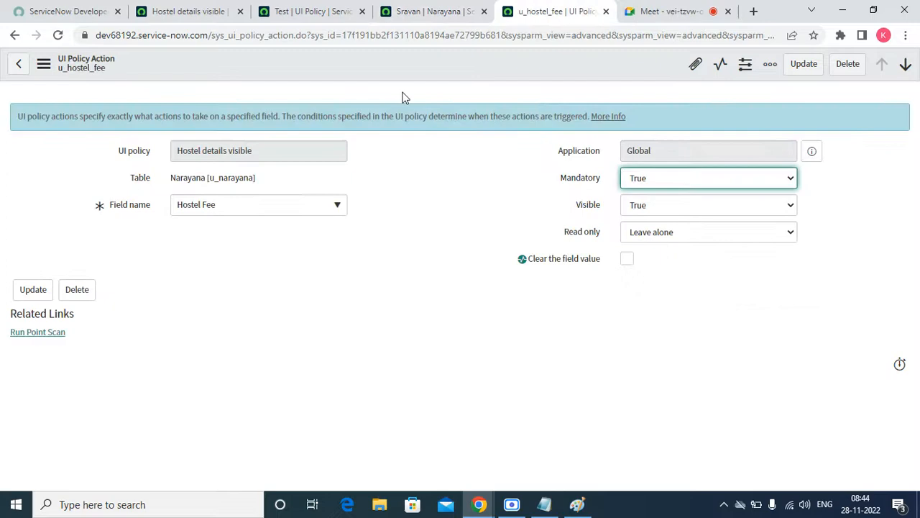
pyautogui.click(306, 11)
pyautogui.click(89, 335)
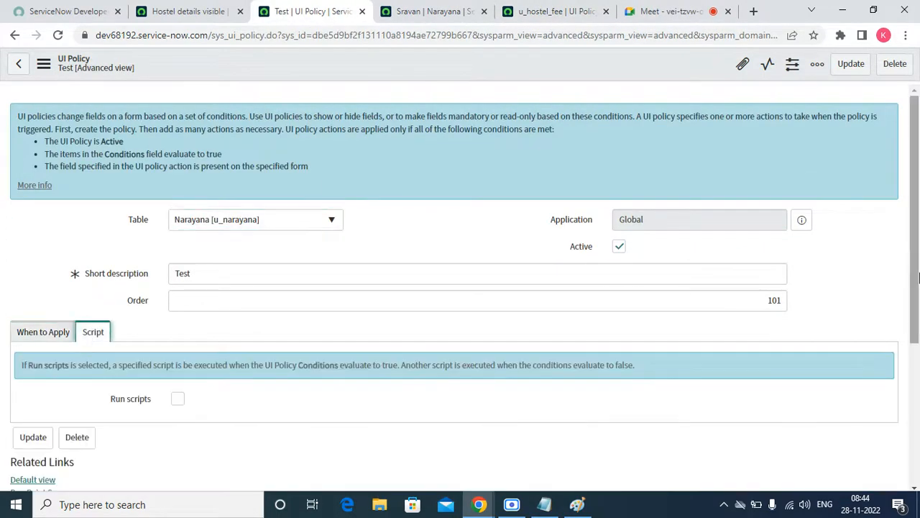
pyautogui.scroll(-2, 867, 318)
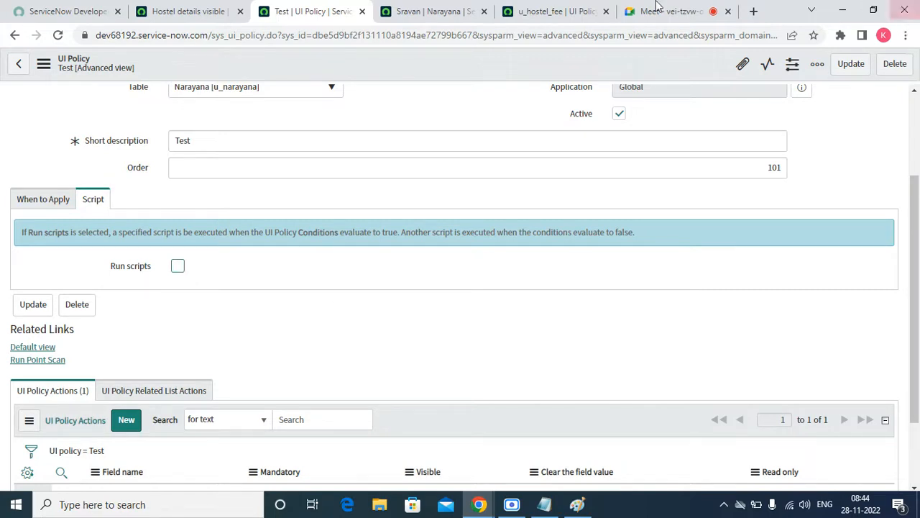
pyautogui.click(177, 266)
pyautogui.click(178, 266)
pyautogui.click(178, 266)
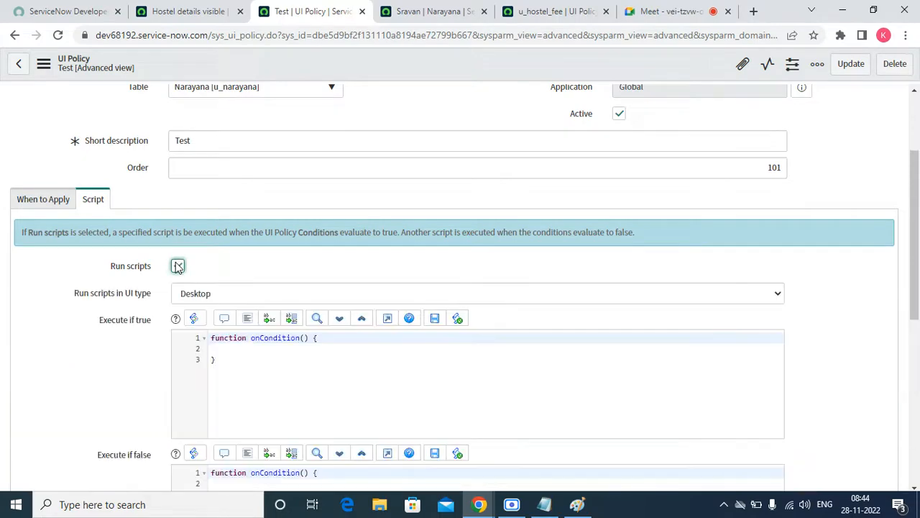
pyautogui.click(178, 266)
# Examine the Hostel details visible policy's action list and its Hostel Fee action.
pyautogui.click(184, 14)
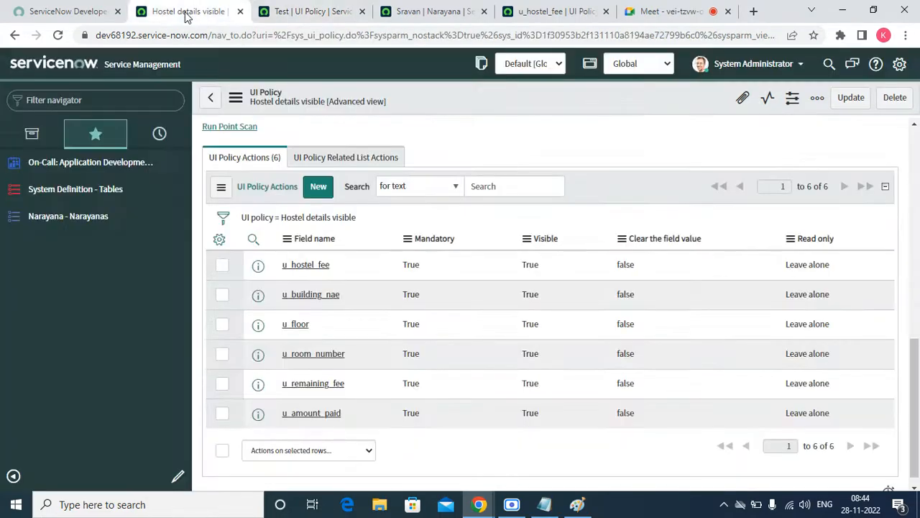
pyautogui.rightClick(636, 186)
pyautogui.click(647, 201)
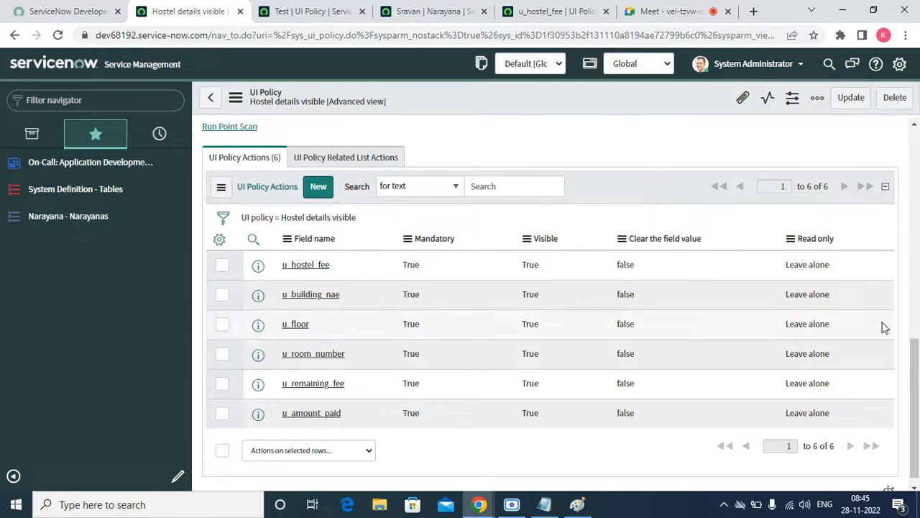
pyautogui.click(533, 13)
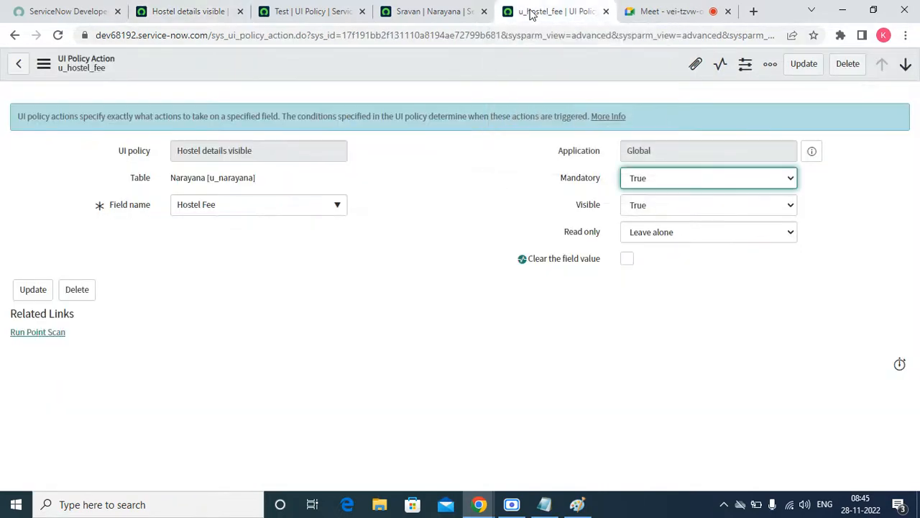
pyautogui.click(107, 207)
pyautogui.moveTo(107, 207); pyautogui.dragTo(121, 207)
pyautogui.click(475, 170)
# Compare the Order and the Hostel Fee settings of the Hostel details visible and Test policies.
pyautogui.click(211, 13)
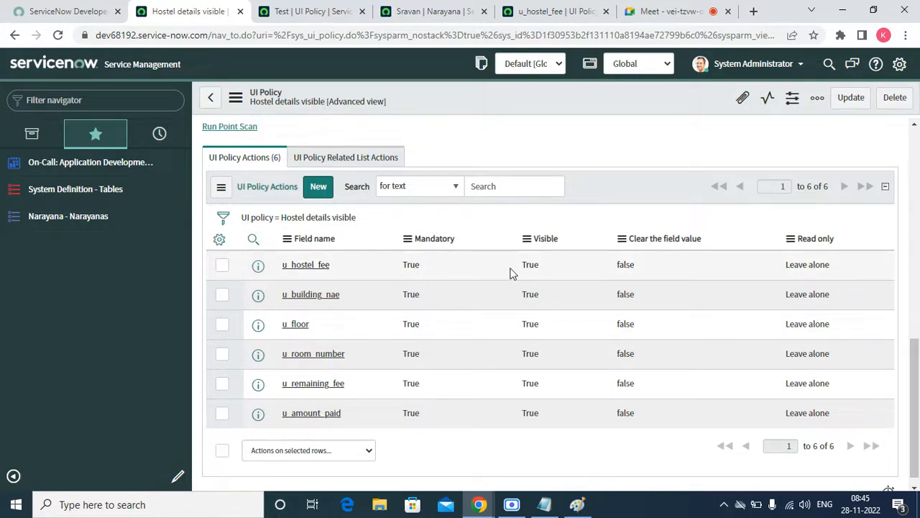
pyautogui.scroll(8, 520, 275)
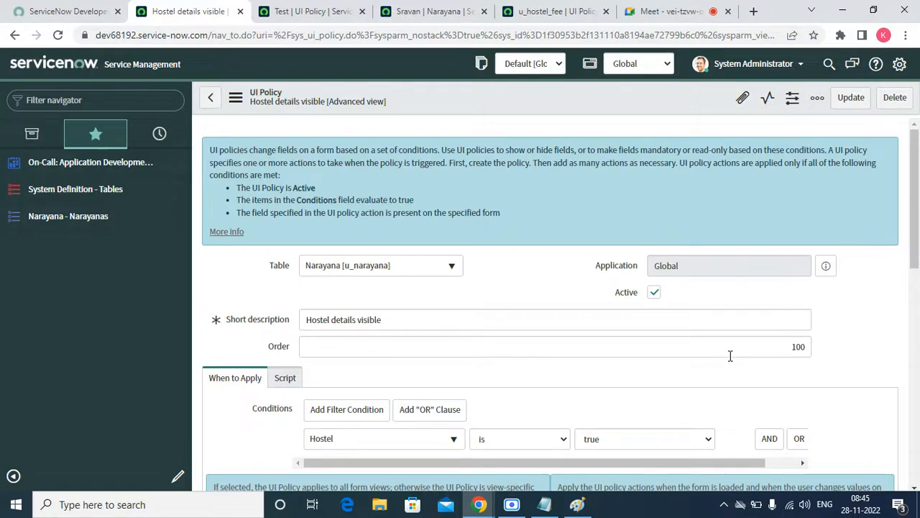
pyautogui.click(323, 23)
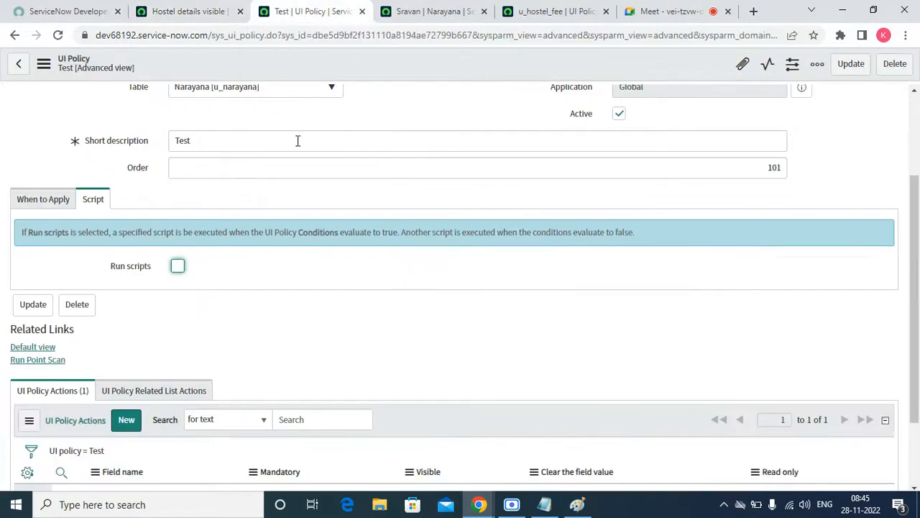
pyautogui.scroll(-3, 156, 386)
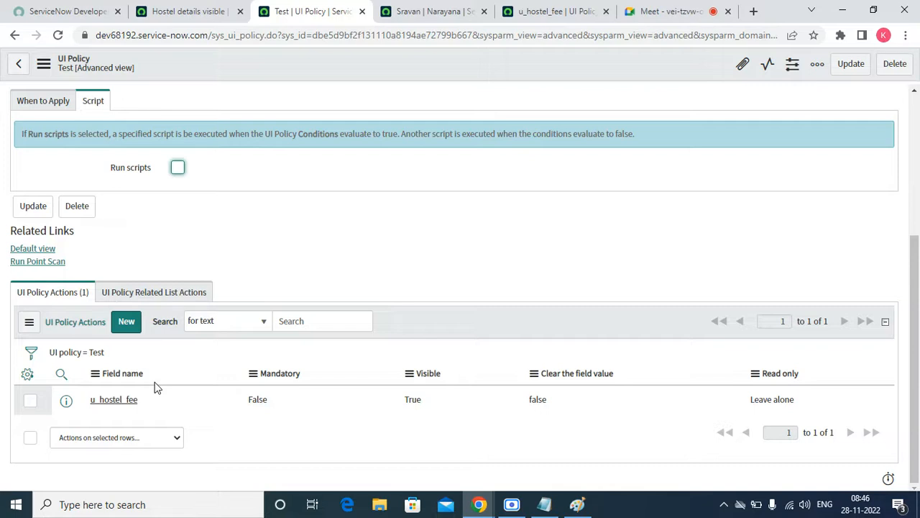
pyautogui.click(186, 12)
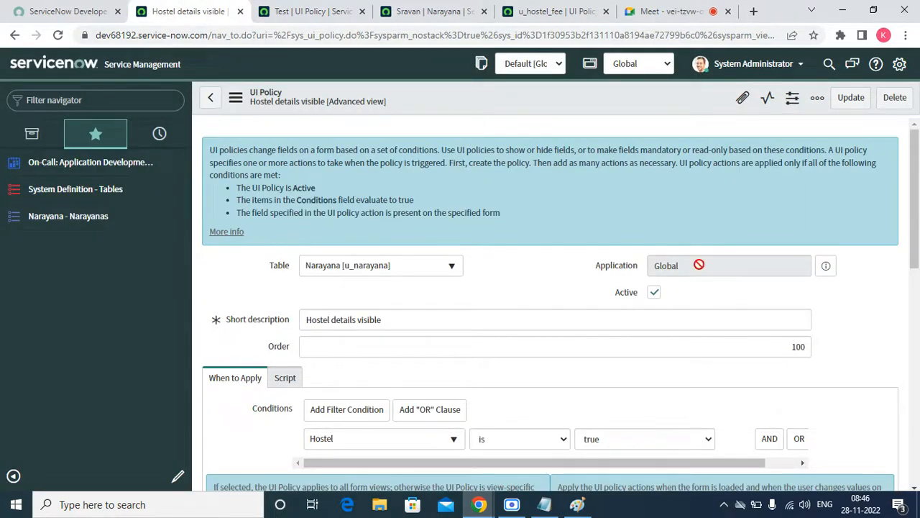
pyautogui.click(309, 11)
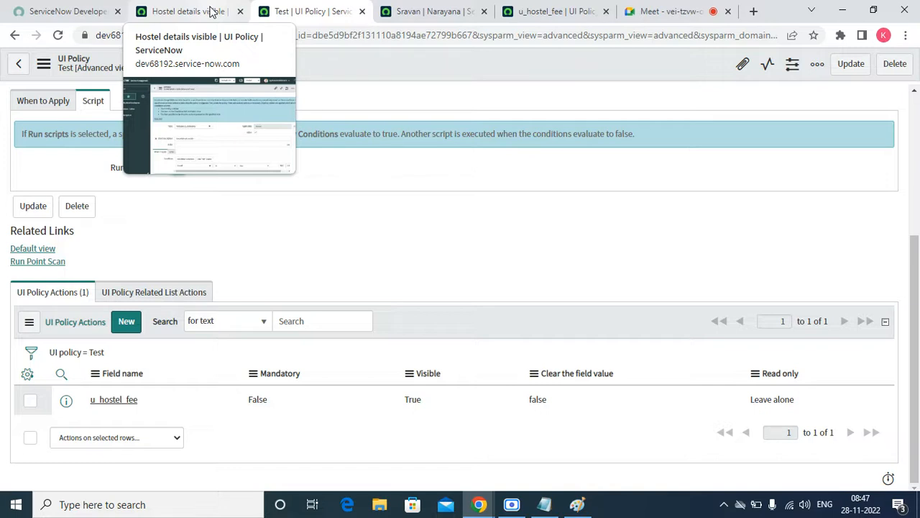
# Change the Narayana record's State to Telangana and revisit the Test and Hostel details visible policies.
pyautogui.click(429, 13)
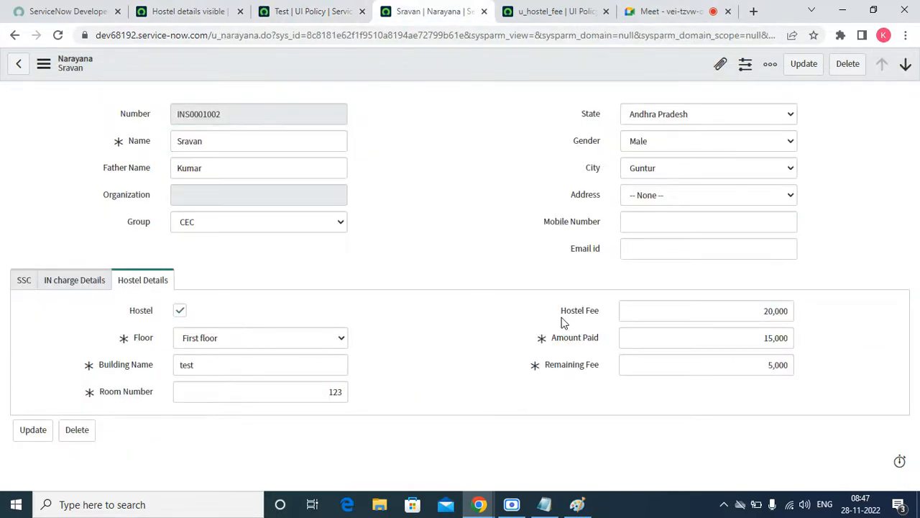
pyautogui.moveTo(558, 325); pyautogui.dragTo(601, 325)
pyautogui.click(668, 113)
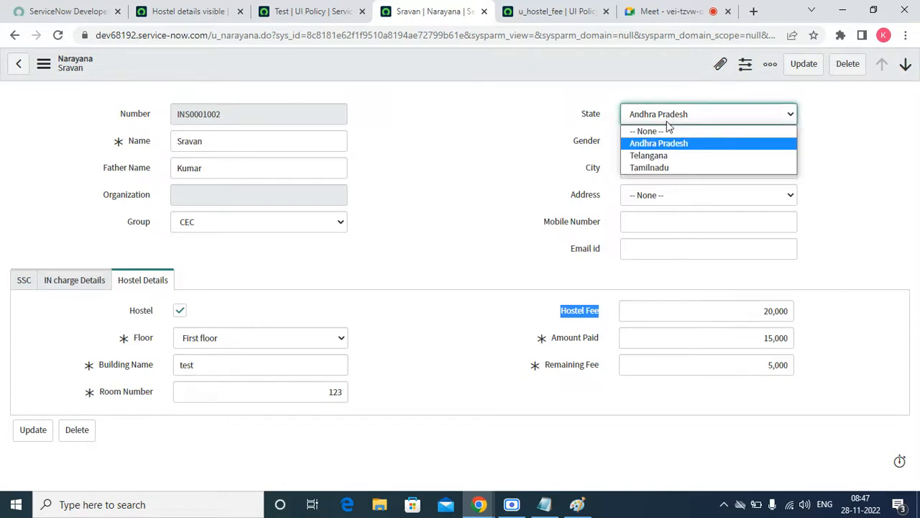
pyautogui.click(665, 157)
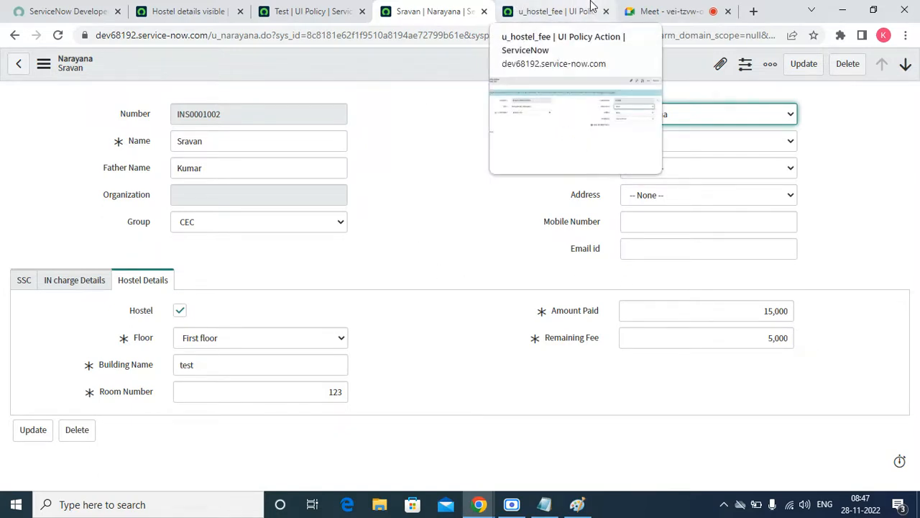
pyautogui.click(308, 12)
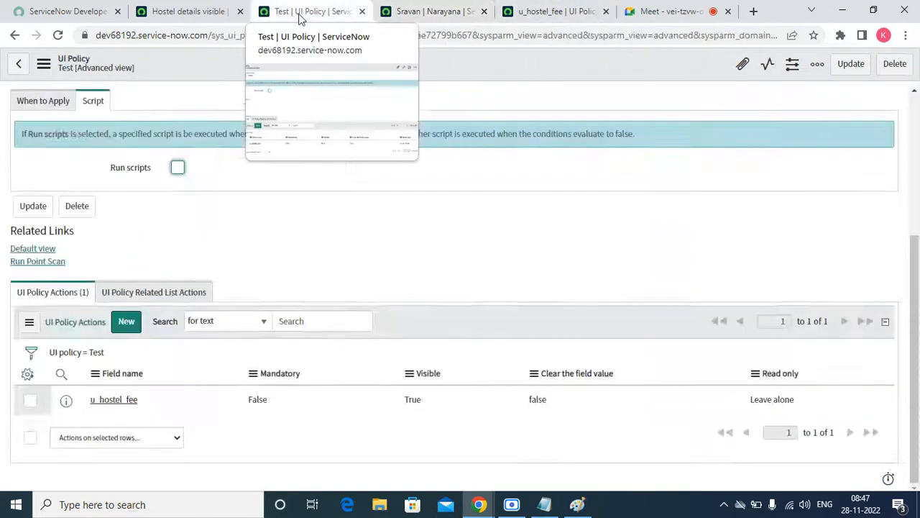
pyautogui.click(223, 20)
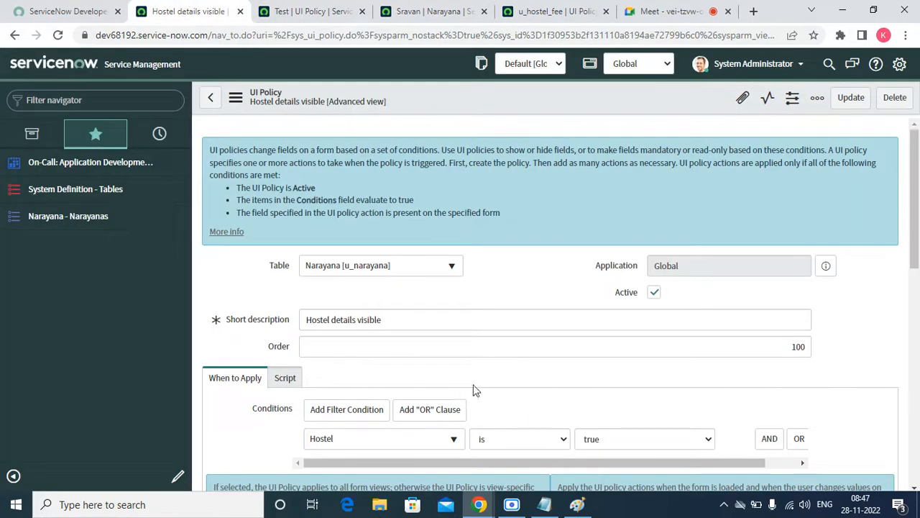
# Bring up the server and client level notes in Notepad, minimize them unsaved, and return to the Narayana record.
pyautogui.click(544, 504)
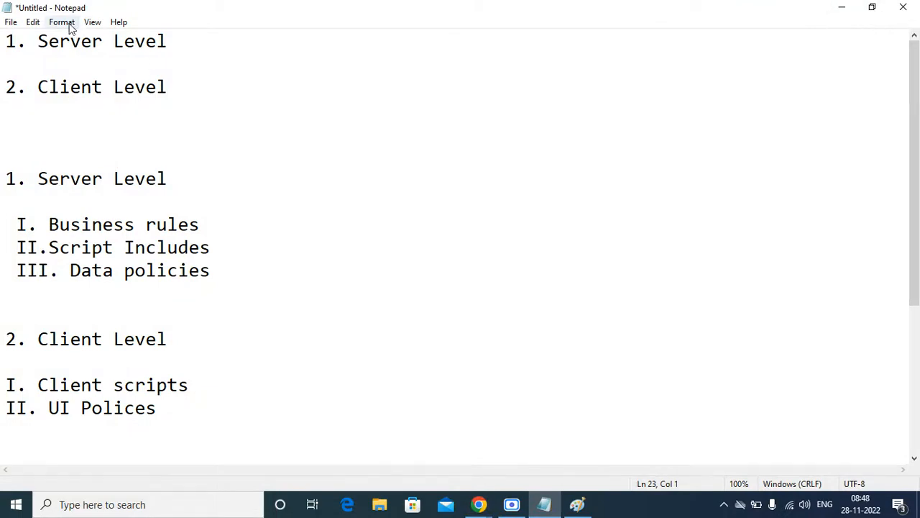
pyautogui.click(904, 8)
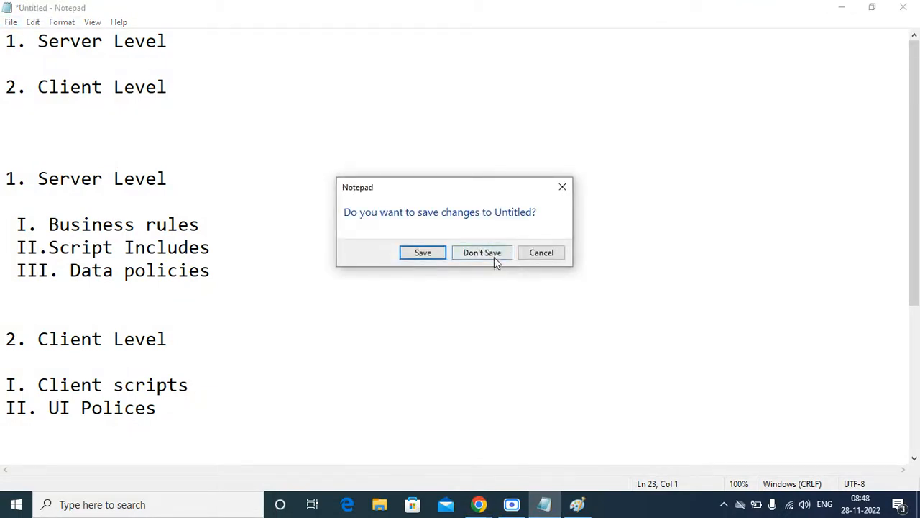
pyautogui.click(535, 257)
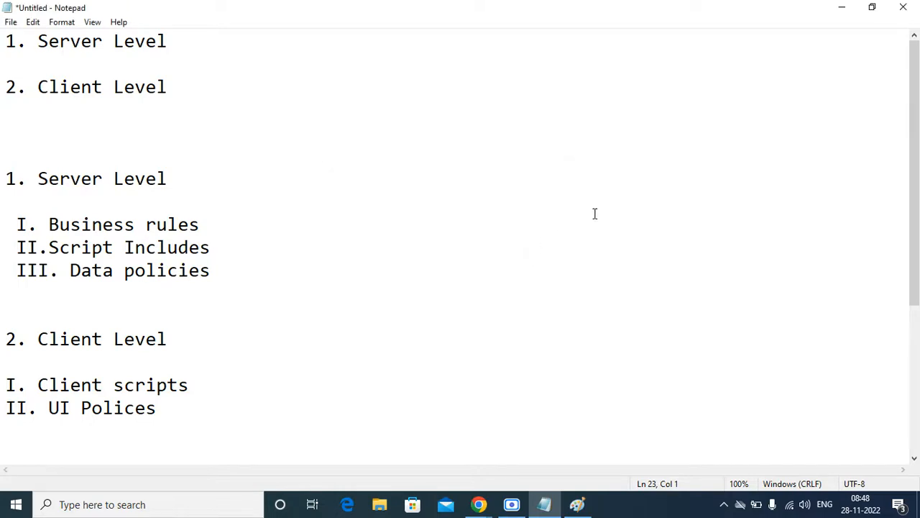
pyautogui.click(842, 8)
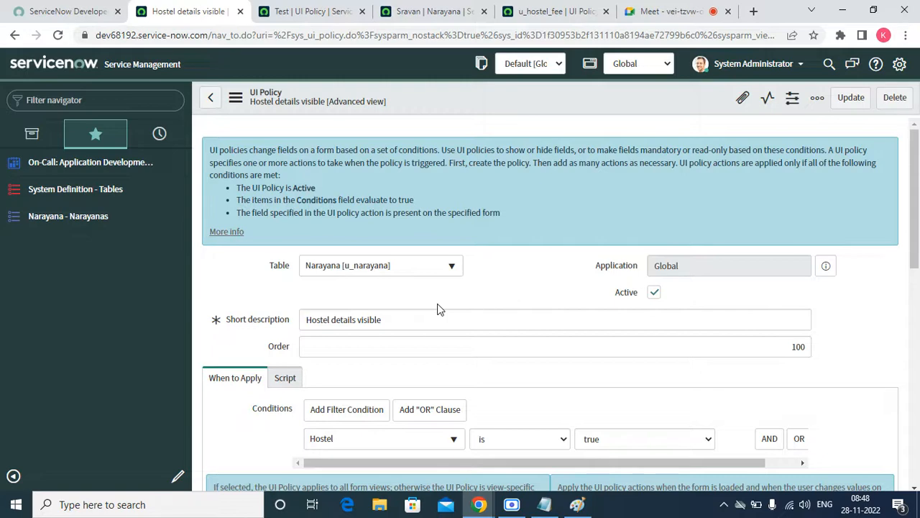
pyautogui.click(307, 10)
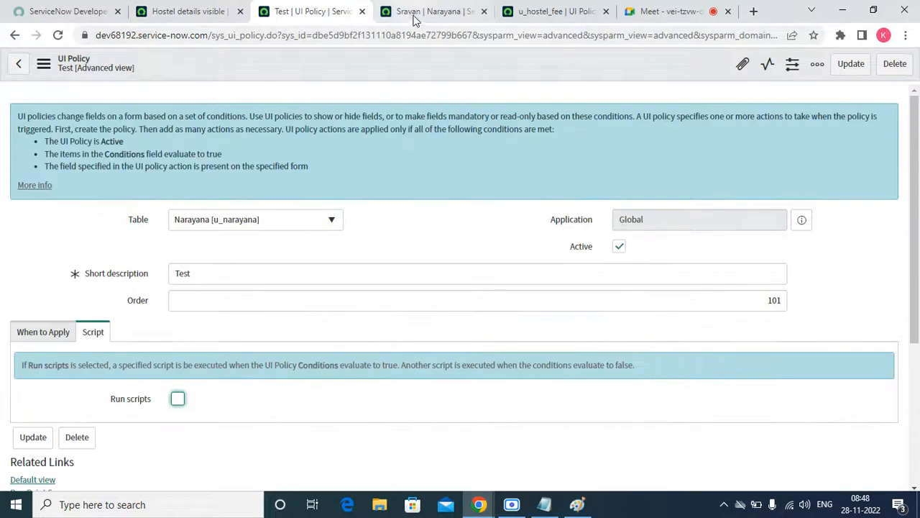
pyautogui.click(414, 11)
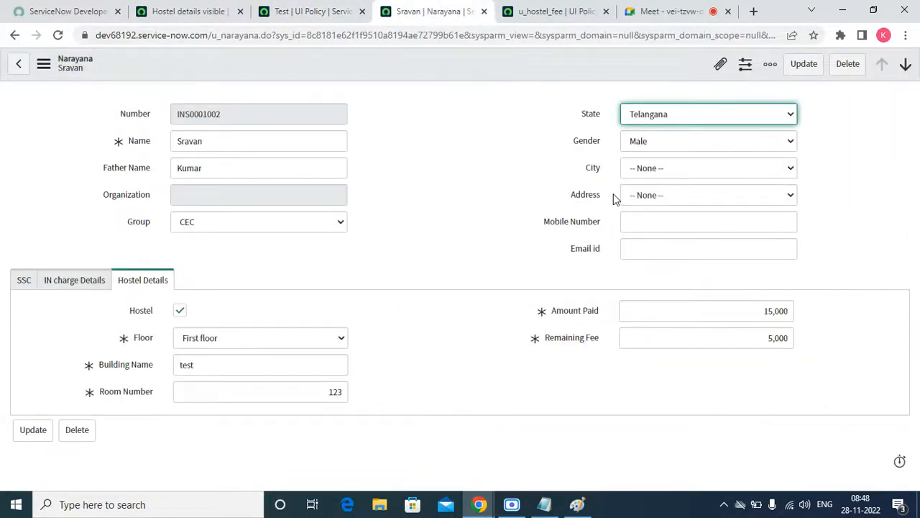
# Set the Narayana record's State to Andhra Pradesh and review its SSC, IN charge Details and Hostel Details sections.
pyautogui.click(715, 121)
pyautogui.click(687, 141)
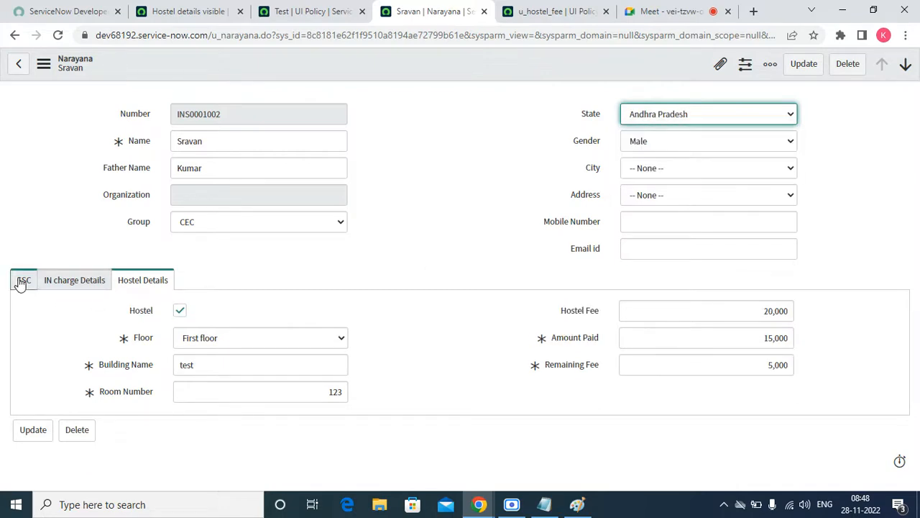
pyautogui.click(22, 280)
pyautogui.moveTo(51, 307); pyautogui.dragTo(645, 396)
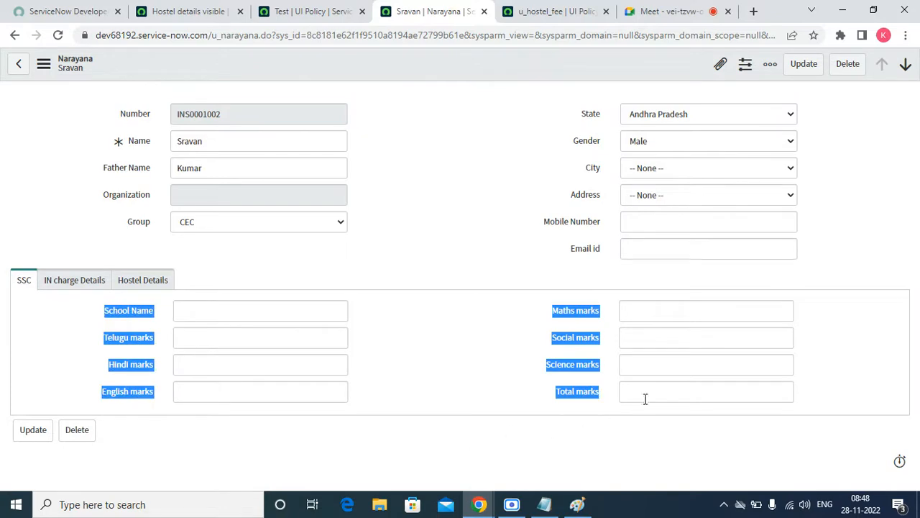
pyautogui.click(64, 285)
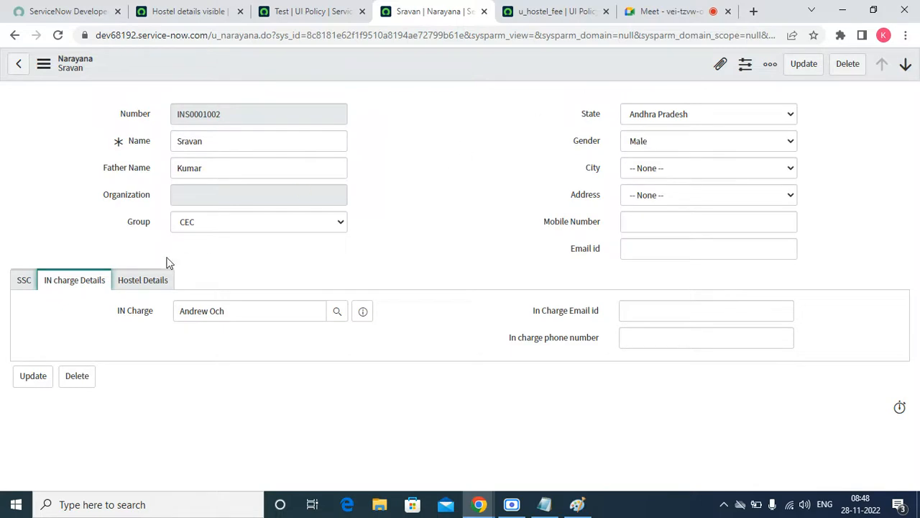
pyautogui.click(141, 280)
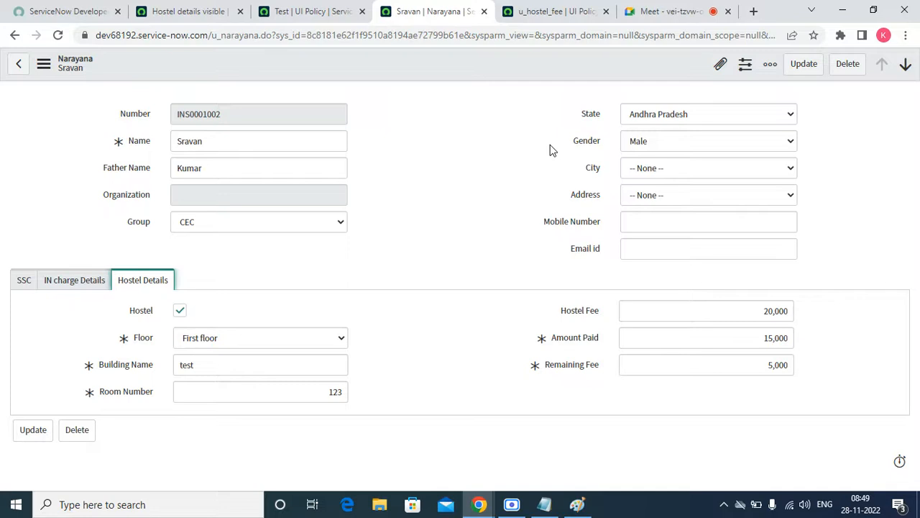
# Close the Hostel Fee UI policy action and the separately opened Narayana record, discarding the record's unsaved changes.
pyautogui.click(546, 11)
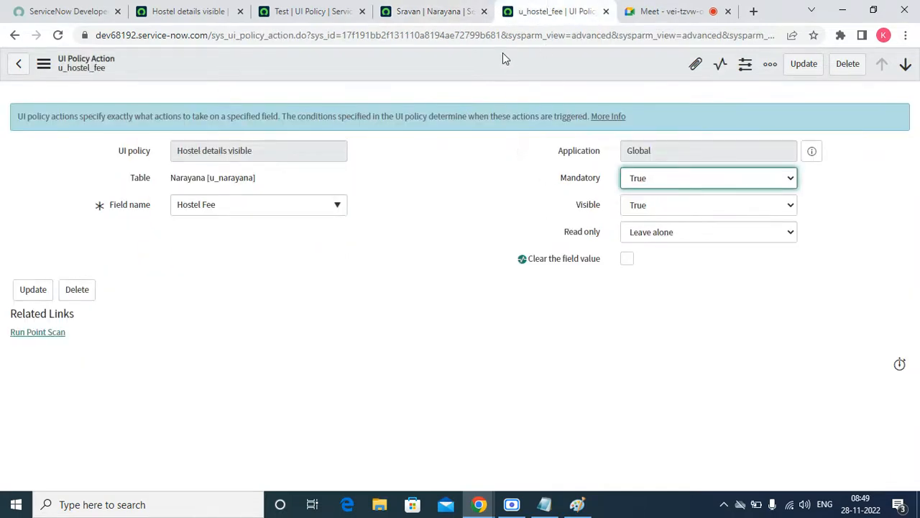
pyautogui.click(446, 11)
pyautogui.click(554, 11)
pyautogui.click(604, 12)
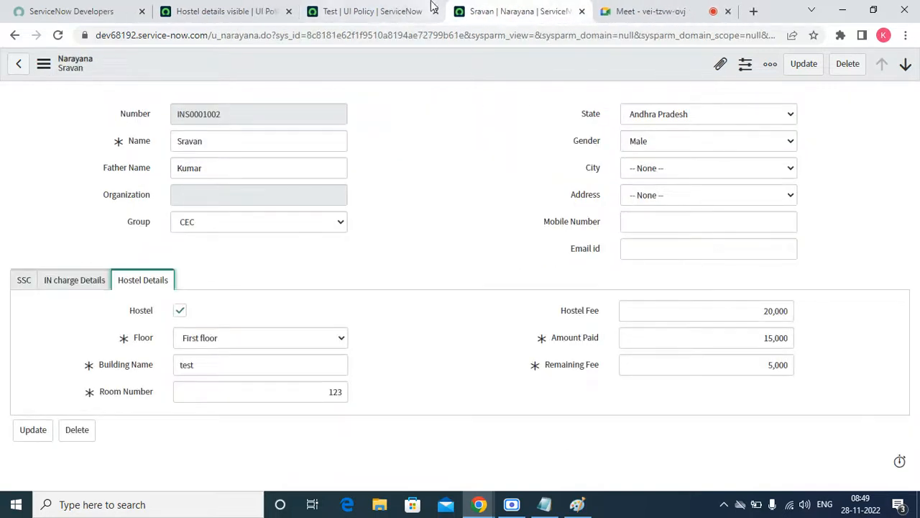
pyautogui.click(581, 11)
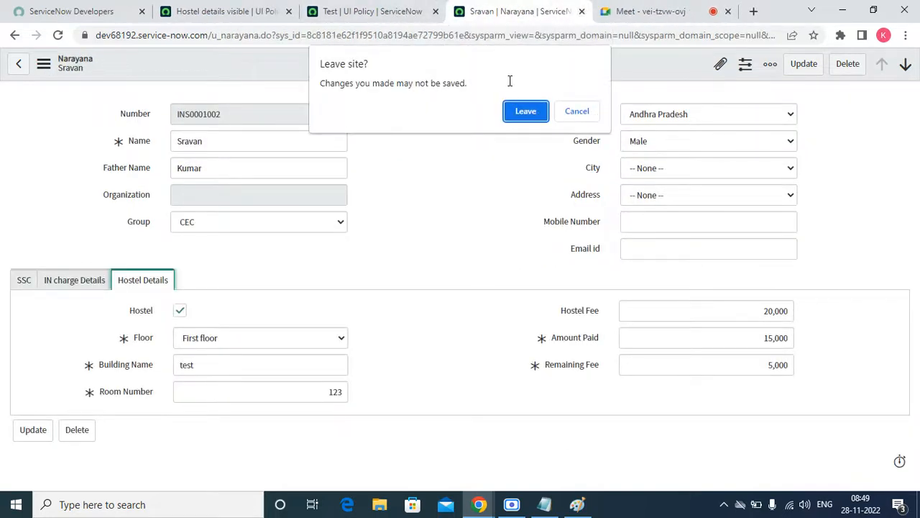
pyautogui.click(524, 113)
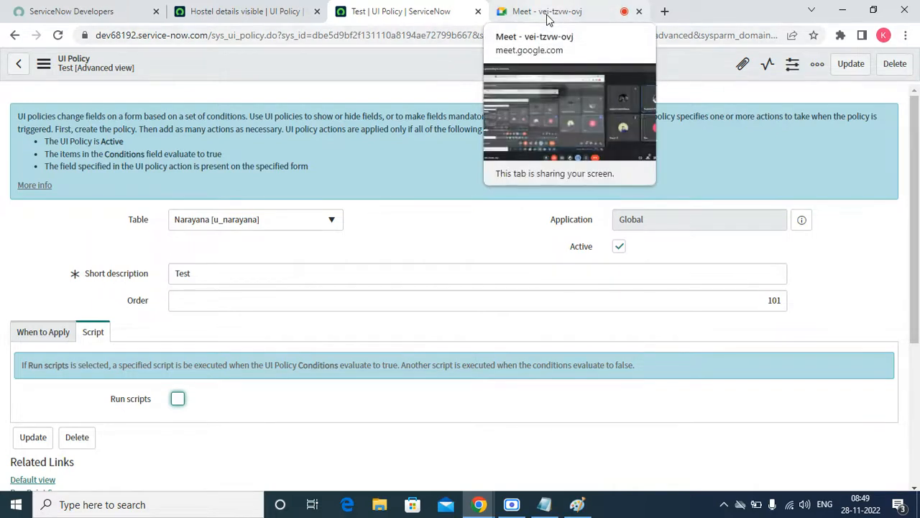
# Replace the Hostel details visible policy page with the Narayanas list and open its first record.
pyautogui.click(225, 11)
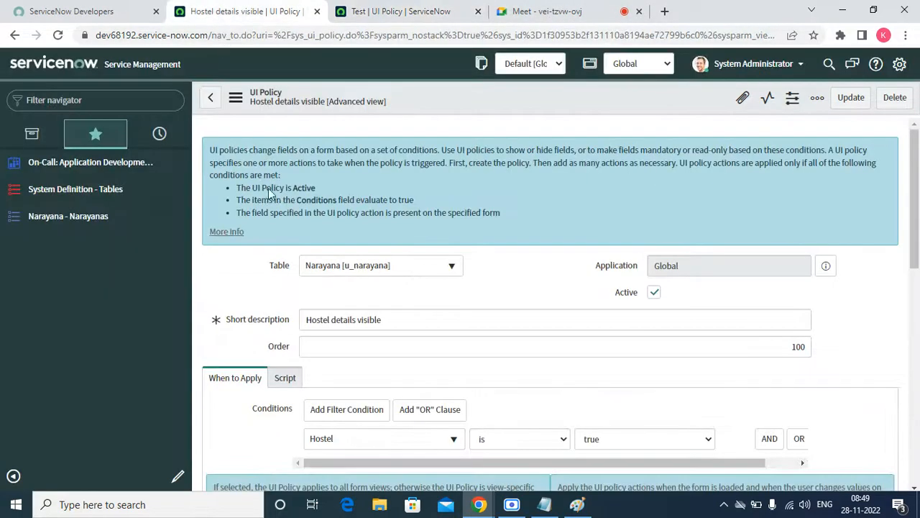
pyautogui.click(99, 223)
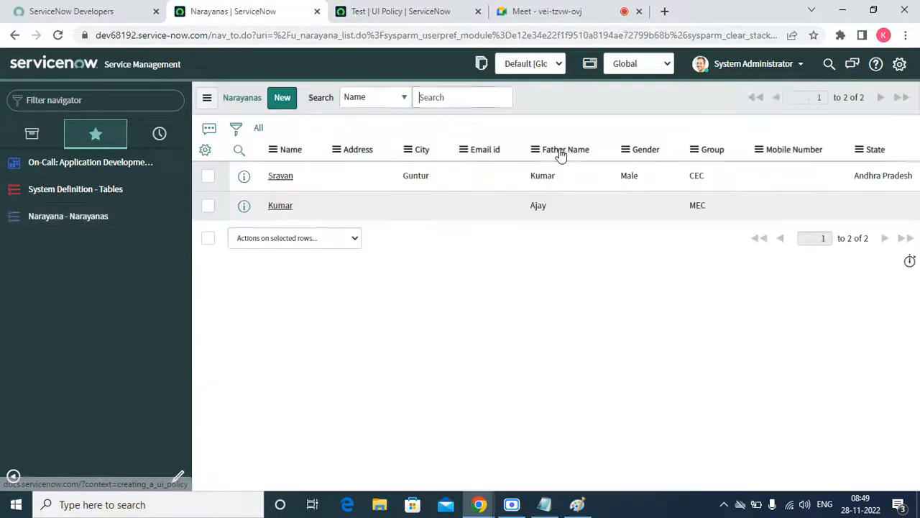
pyautogui.click(282, 176)
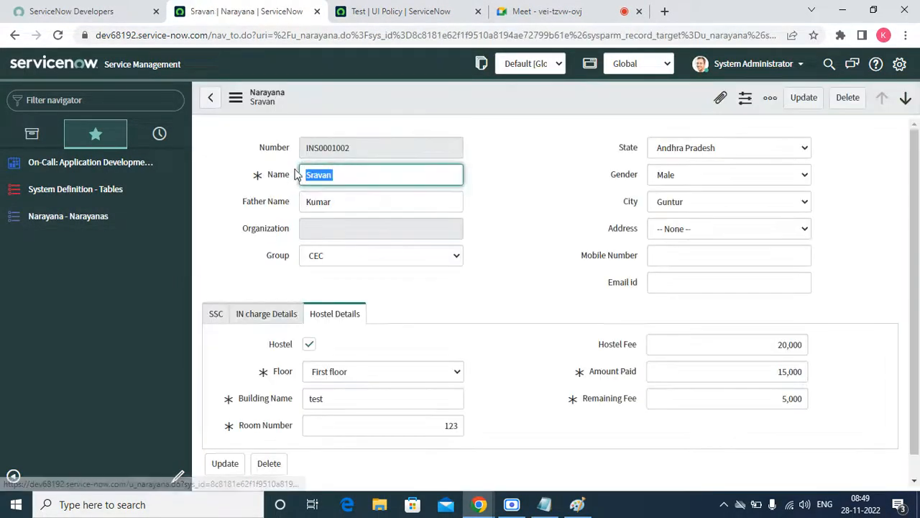
# Open the dictionary entry of the Name field from the Narayana form.
pyautogui.rightClick(288, 105)
pyautogui.moveTo(344, 170)
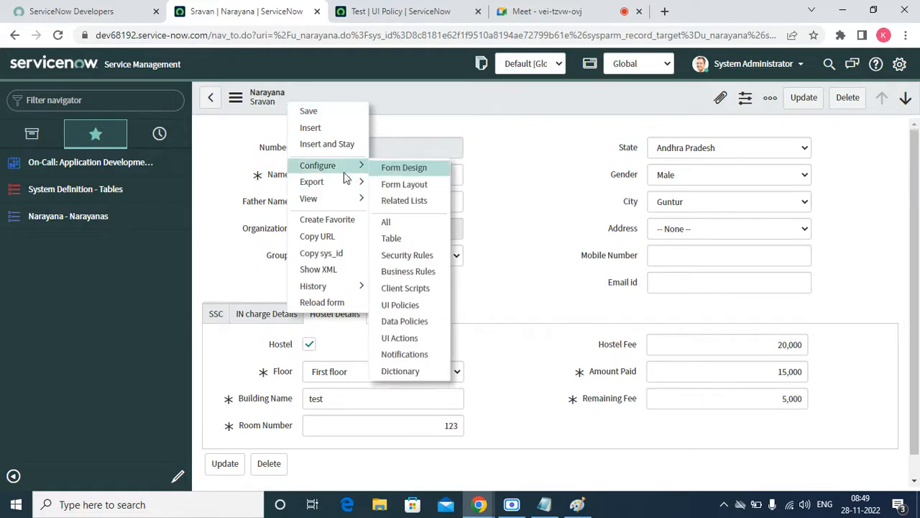
pyautogui.click(545, 161)
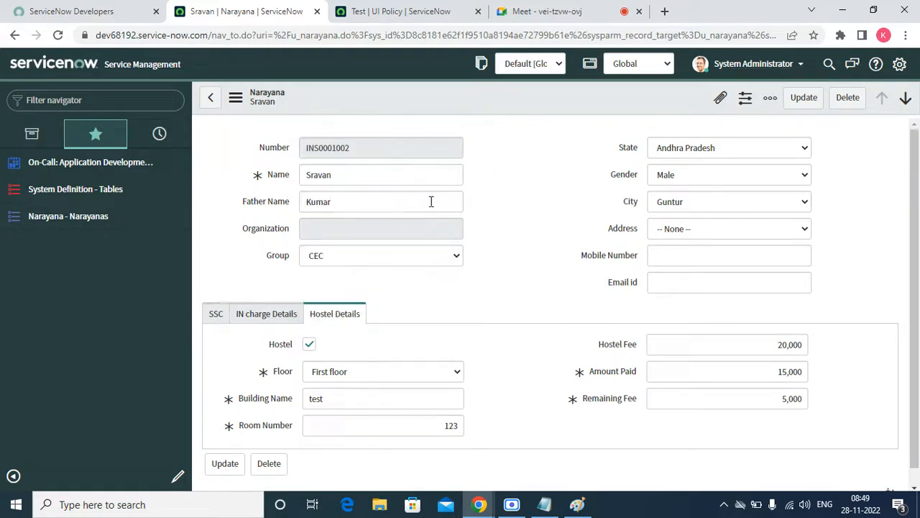
pyautogui.rightClick(289, 179)
pyautogui.click(352, 203)
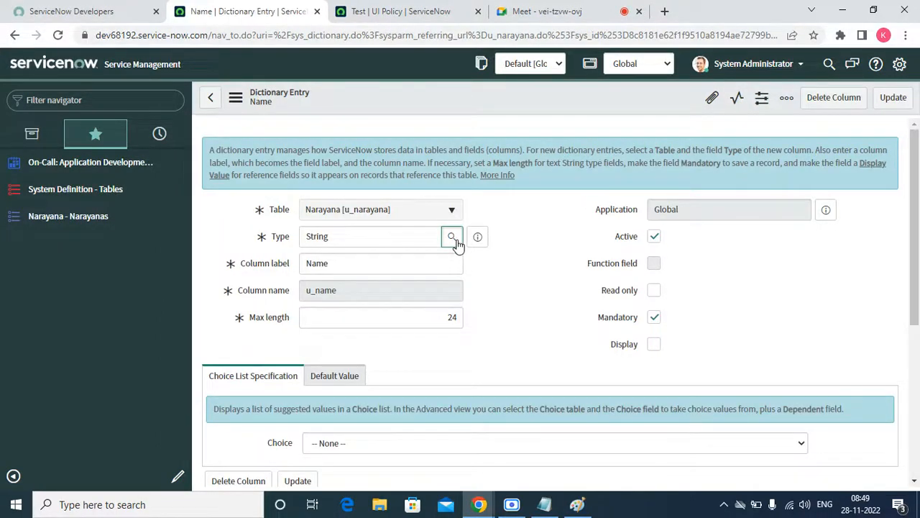
# Browse both pages of field types available for the Name column, and close the lookup without choosing one.
pyautogui.click(453, 238)
pyautogui.scroll(-1, 89, 379)
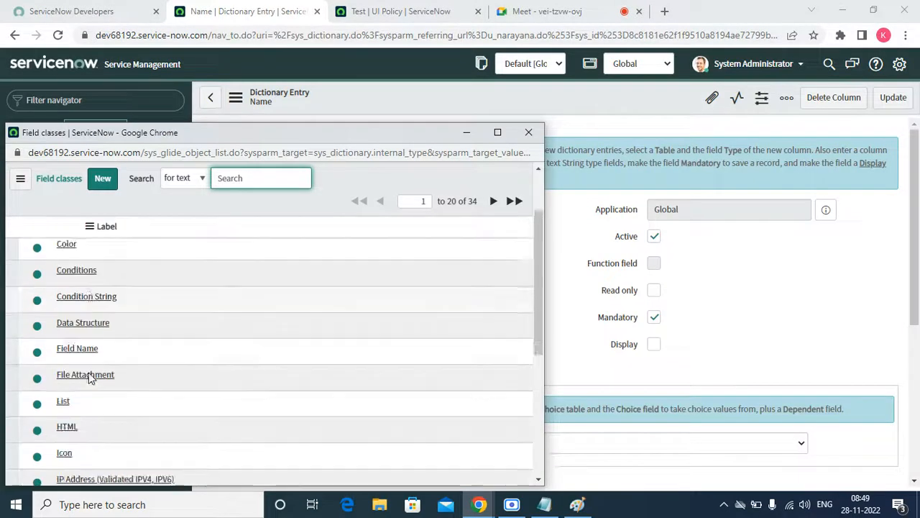
pyautogui.scroll(-5, 89, 379)
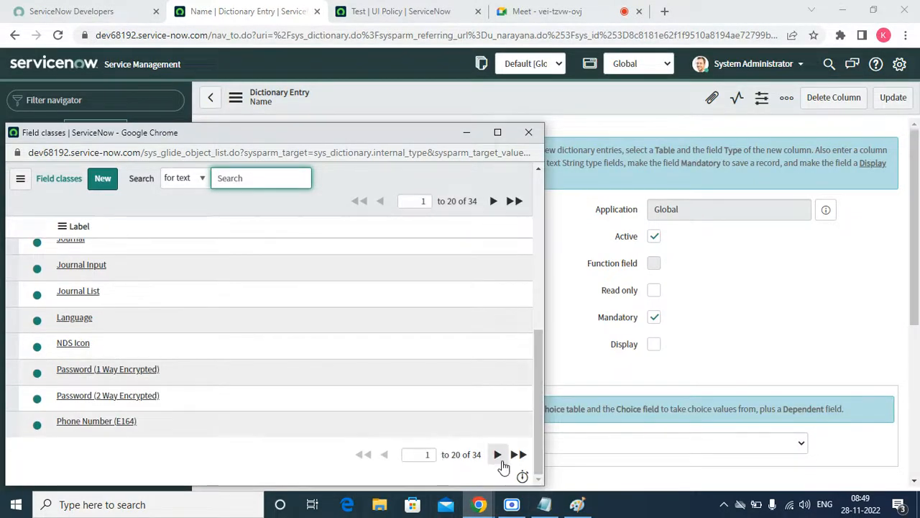
pyautogui.click(497, 455)
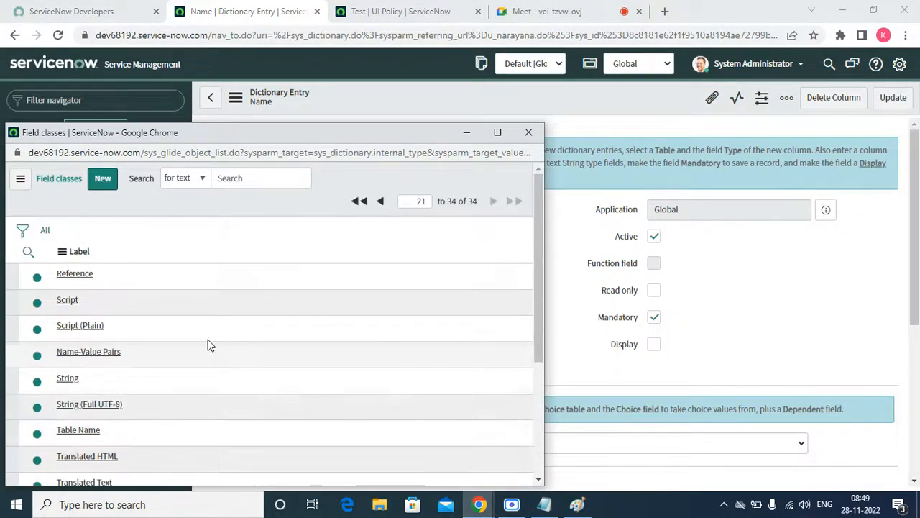
pyautogui.scroll(-3, 207, 345)
pyautogui.scroll(3, 109, 402)
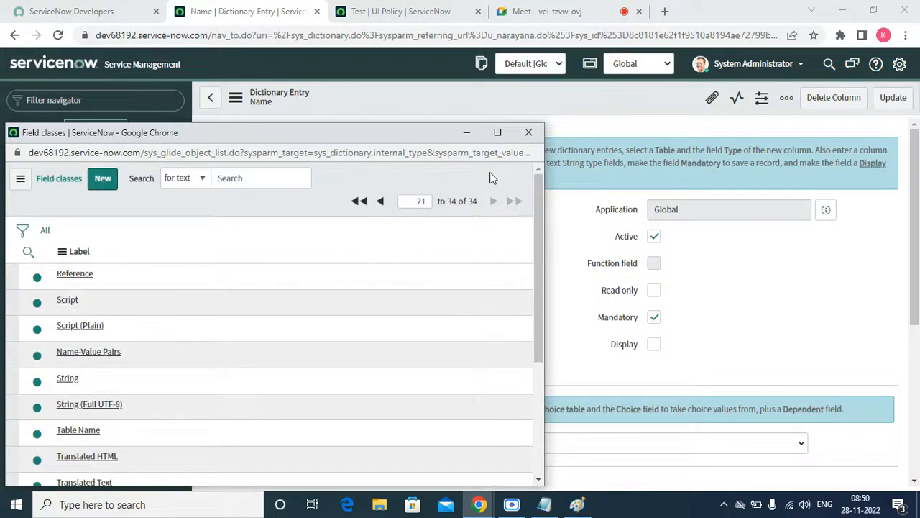
pyautogui.click(536, 134)
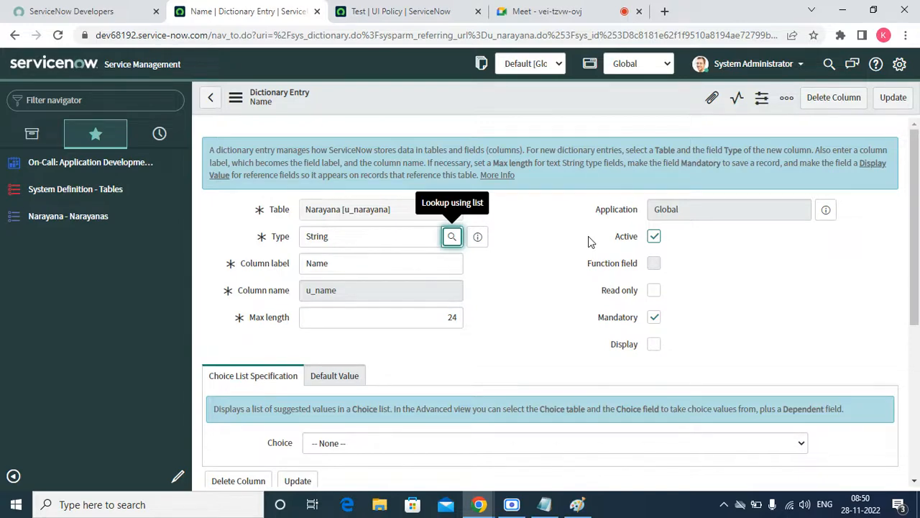
pyautogui.click(534, 270)
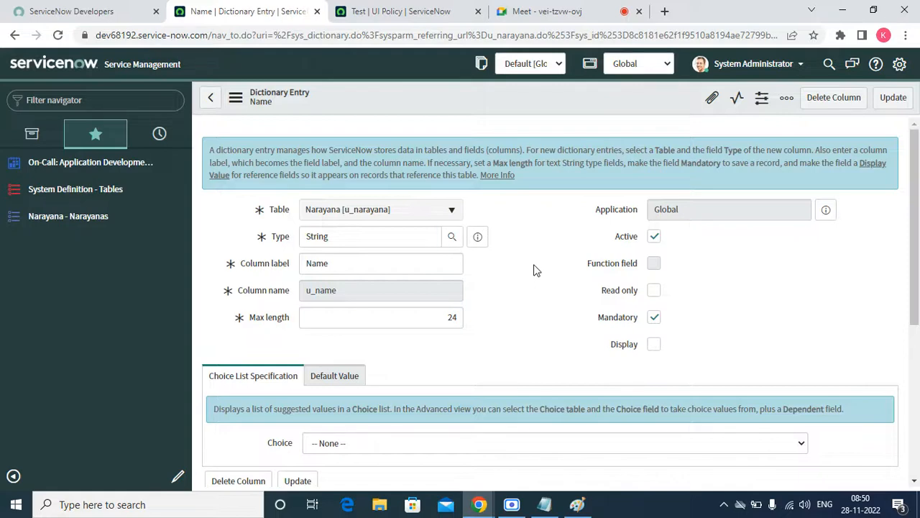
pyautogui.click(527, 14)
pyautogui.click(511, 504)
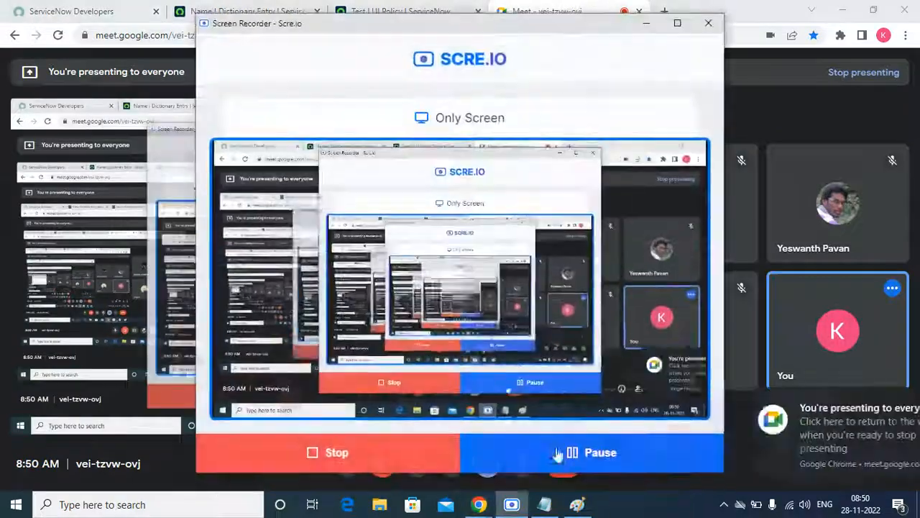